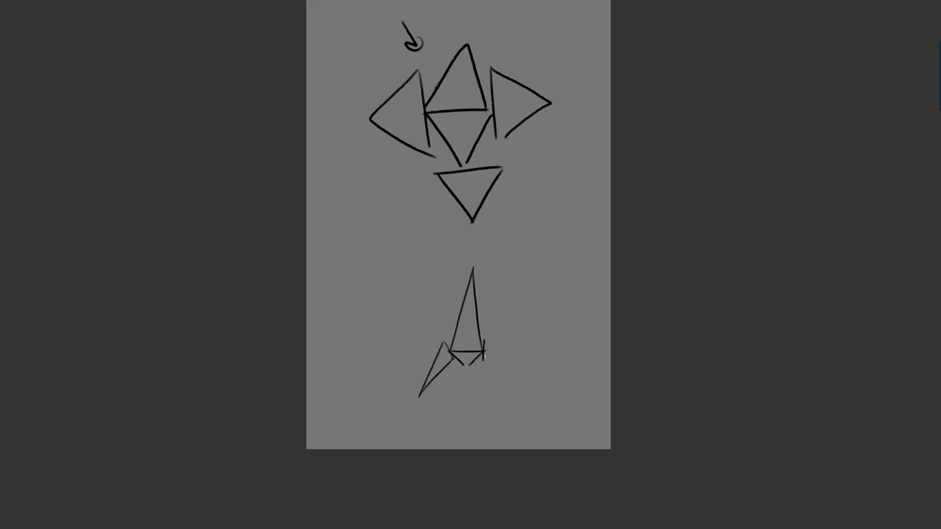
# - Sketch a slanted narrow triangle on the small figure's right side and a thin downward-pointing triangle beneath it
pyautogui.moveTo(484, 338); pyautogui.dragTo(510, 383)
pyautogui.moveTo(458, 367)
pyautogui.mouseDown()
pyautogui.moveTo(463, 387)
pyautogui.moveTo(468, 433)
pyautogui.mouseUp()
pyautogui.hotkey('ctrl', 'z')
pyautogui.moveTo(459, 368); pyautogui.dragTo(470, 409)
pyautogui.hotkey('ctrl', 'z')
pyautogui.moveTo(475, 370); pyautogui.dragTo(471, 411)
pyautogui.moveTo(505, 269); pyautogui.dragTo(510, 330)
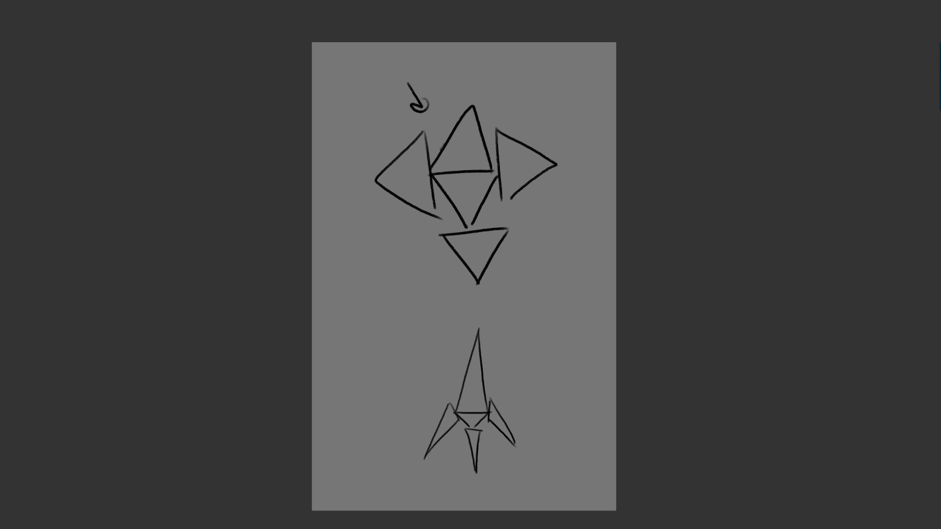
# - Draw a pointing mark at the lower left of the large triangle diagram and try small accent marks on both figures
pyautogui.moveTo(535, 265); pyautogui.dragTo(537, 223)
pyautogui.moveTo(412, 251); pyautogui.dragTo(424, 229)
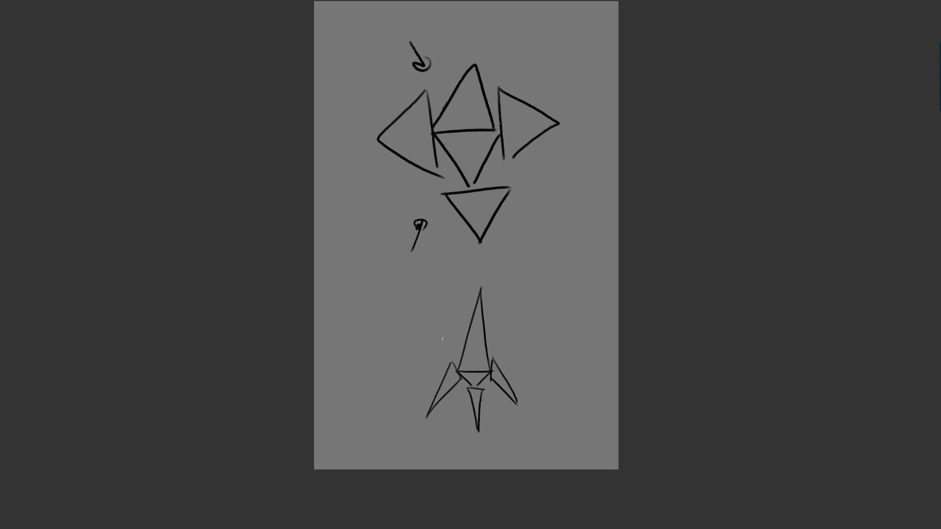
pyautogui.moveTo(415, 135); pyautogui.dragTo(416, 146)
pyautogui.moveTo(469, 106); pyautogui.dragTo(472, 122)
pyautogui.moveTo(472, 358); pyautogui.dragTo(478, 357)
pyautogui.moveTo(447, 384); pyautogui.dragTo(451, 381)
pyautogui.hotkey('ctrl', 'z')
pyautogui.hotkey('ctrl', 'z')
# - Leave full-screen view, add a new layer and fill it with solid grey to cover the triangle sketches
pyautogui.press('f')
pyautogui.hotkey('ctrl', 'alt', 'shift', 'n')
pyautogui.press('g')
pyautogui.keyDown('alt'); pyautogui.click(534, 216); pyautogui.keyUp('alt')
pyautogui.click(405, 128)
# - Handwrite "I have Big Shoes." in black with a small brush near the top of the grey canvas
pyautogui.press('b')
pyautogui.press('d')
pyautogui.press('[')
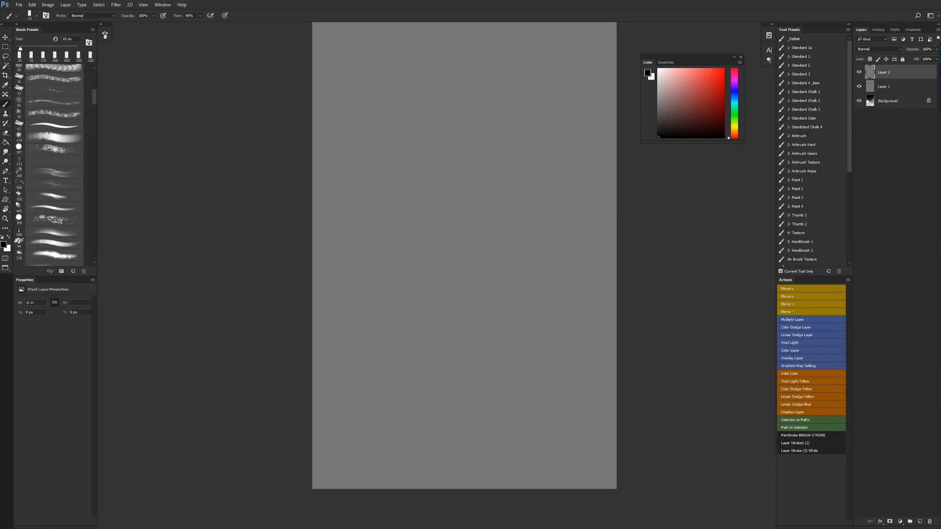
pyautogui.moveTo(370, 106)
pyautogui.mouseDown()
pyautogui.moveTo(380, 103)
pyautogui.moveTo(378, 123)
pyautogui.moveTo(423, 108)
pyautogui.moveTo(459, 108)
pyautogui.moveTo(454, 123)
pyautogui.mouseUp()
pyautogui.moveTo(488, 96); pyautogui.dragTo(479, 111)
pyautogui.moveTo(489, 92)
pyautogui.mouseDown()
pyautogui.moveTo(483, 111)
pyautogui.moveTo(507, 106)
pyautogui.mouseUp()
pyautogui.moveTo(515, 98); pyautogui.dragTo(511, 109)
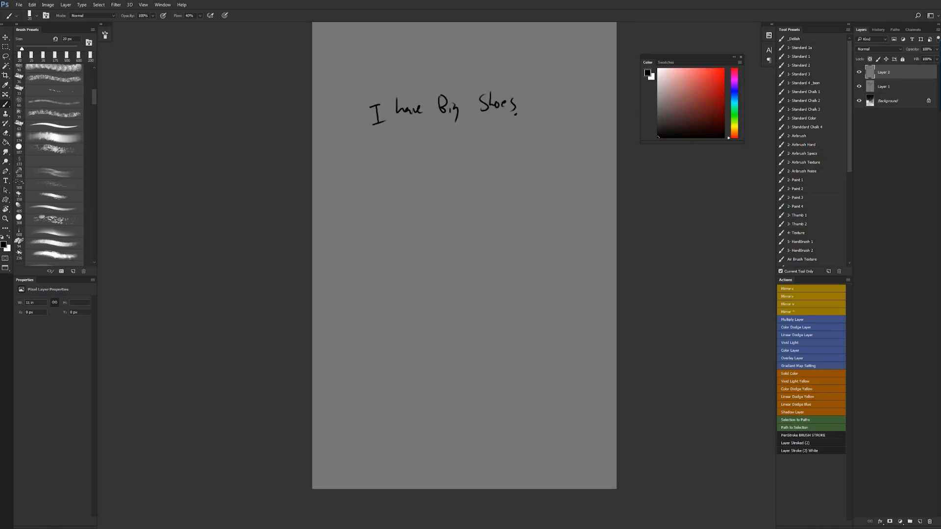
# - Continue the handwritten text with "They are big" and write "so big" on a second line
pyautogui.moveTo(525, 94); pyautogui.dragTo(540, 93)
pyautogui.moveTo(533, 95)
pyautogui.mouseDown()
pyautogui.moveTo(533, 112)
pyautogui.moveTo(581, 107)
pyautogui.moveTo(585, 121)
pyautogui.mouseUp()
pyautogui.moveTo(412, 148); pyautogui.dragTo(406, 157)
pyautogui.moveTo(418, 149); pyautogui.dragTo(438, 154)
pyautogui.moveTo(443, 148); pyautogui.dragTo(455, 162)
# - Circle and underline each of the three occurrences of the word "big" in the handwritten text
pyautogui.moveTo(456, 128)
pyautogui.mouseDown()
pyautogui.moveTo(453, 158)
pyautogui.moveTo(458, 128)
pyautogui.mouseUp()
pyautogui.moveTo(458, 84); pyautogui.dragTo(457, 86)
pyautogui.moveTo(593, 95); pyautogui.dragTo(585, 117)
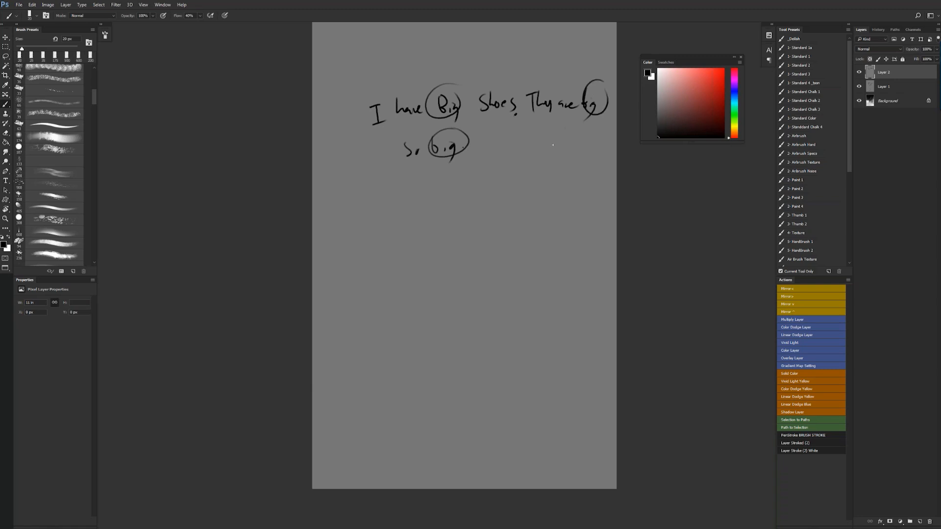
pyautogui.moveTo(432, 122); pyautogui.dragTo(470, 117)
pyautogui.moveTo(569, 117); pyautogui.dragTo(602, 113)
pyautogui.moveTo(435, 162); pyautogui.dragTo(472, 156)
# - Hide Layer 1 and Layer 2 to reveal the greyscale painting, and delete both layers
pyautogui.moveTo(858, 73); pyautogui.dragTo(859, 87)
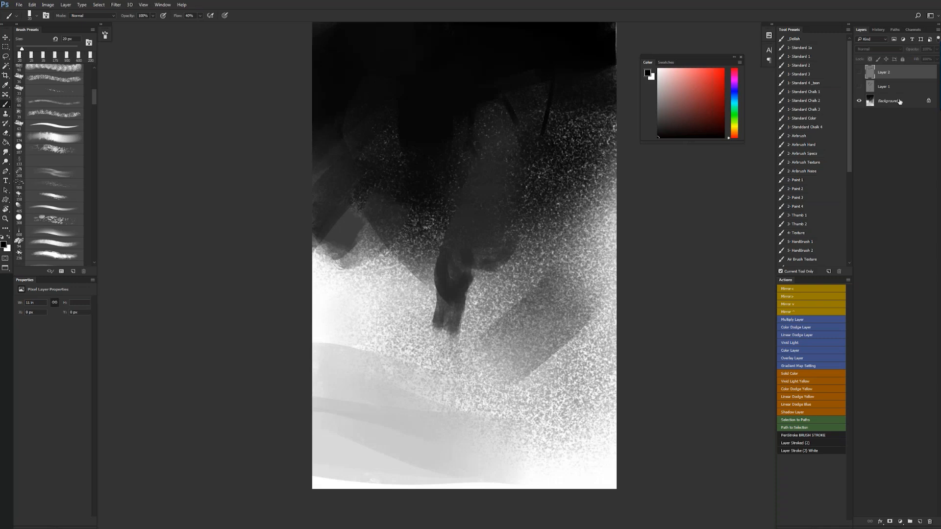
pyautogui.keyDown('shift'); pyautogui.click(890, 87); pyautogui.keyUp('shift')
pyautogui.press('Delete')
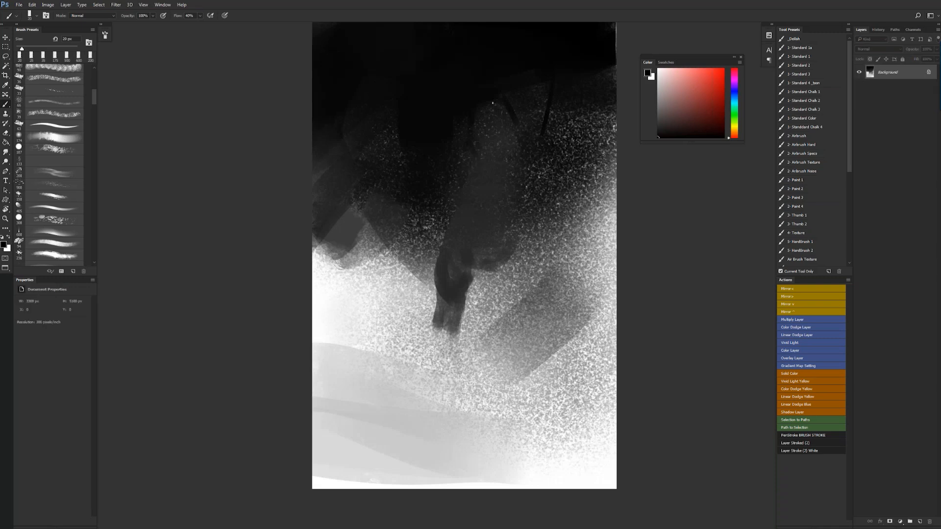
# - Paint a black arch-shaped stroke in the dark upper area of the background and flip the canvas horizontally
pyautogui.press(']')
pyautogui.moveTo(479, 120)
pyautogui.mouseDown()
pyautogui.moveTo(500, 100)
pyautogui.moveTo(515, 120)
pyautogui.moveTo(517, 153)
pyautogui.mouseUp()
pyautogui.hotkey('ctrl', 'shift', 'h')
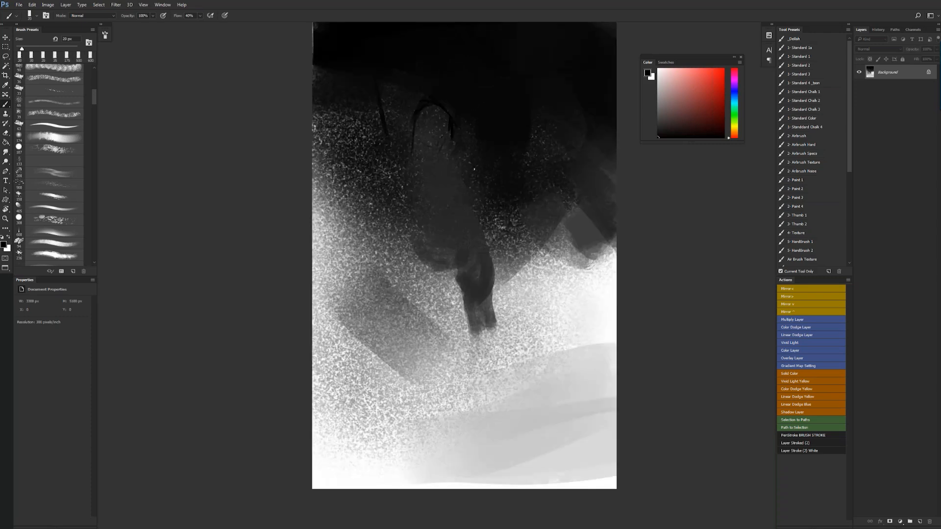
# - Switch to Chrome, search Google for "wang wei" in a new tab, and open another blank tab
pyautogui.hotkey('alt', 'Tab')
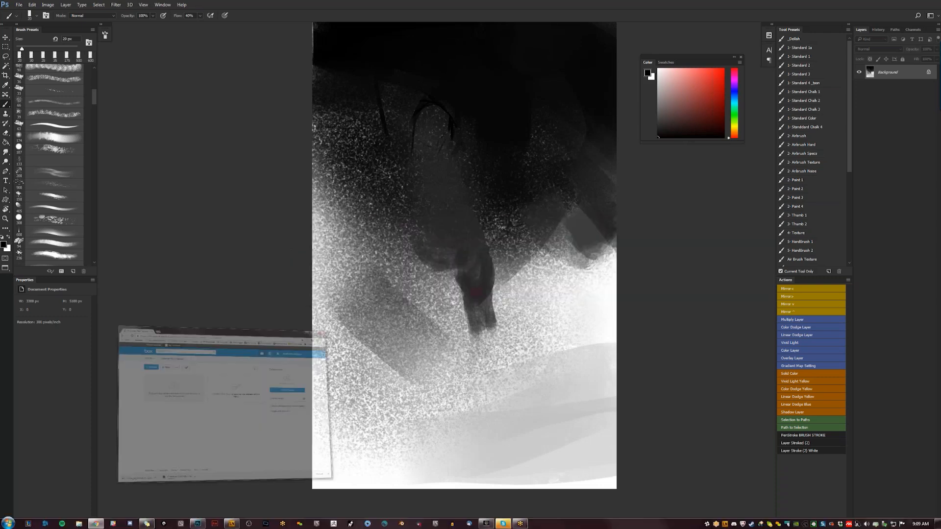
pyautogui.click(228, 89)
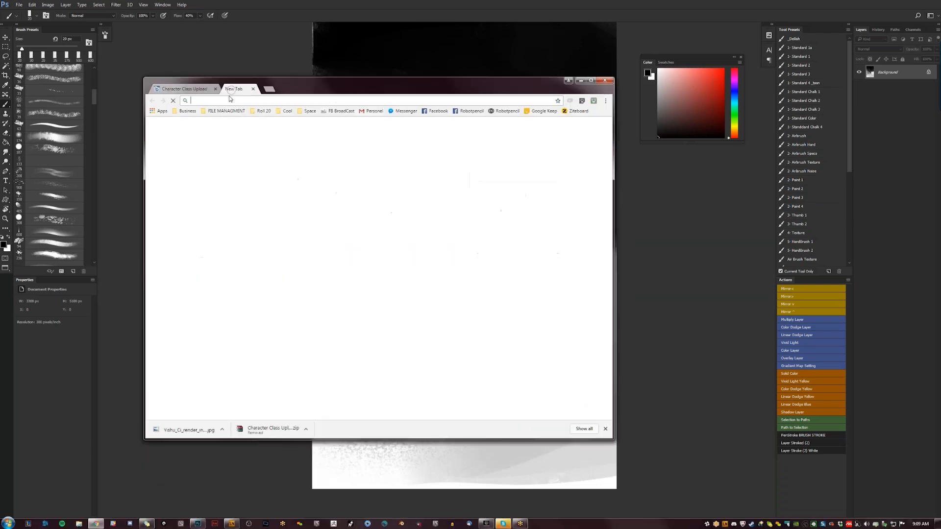
pyautogui.write('wang wei')
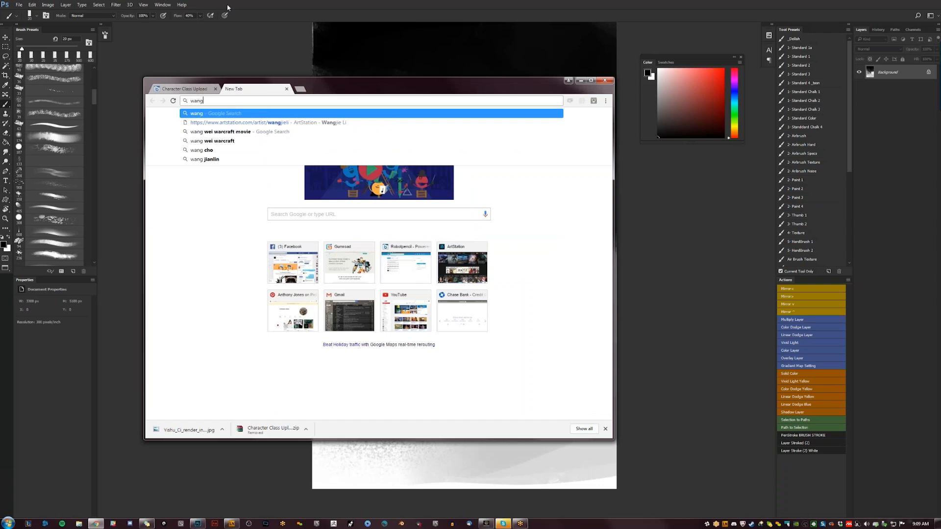
pyautogui.press('Return')
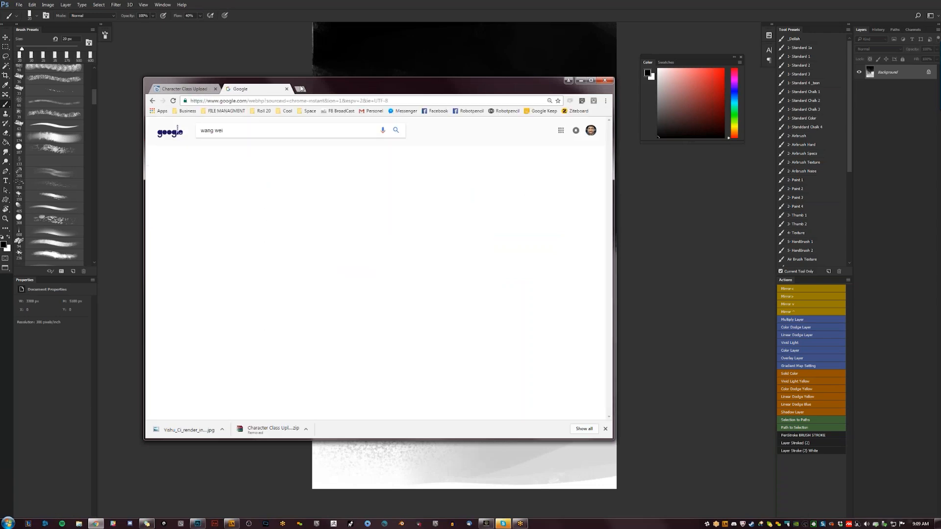
pyautogui.click(301, 89)
pyautogui.click(271, 91)
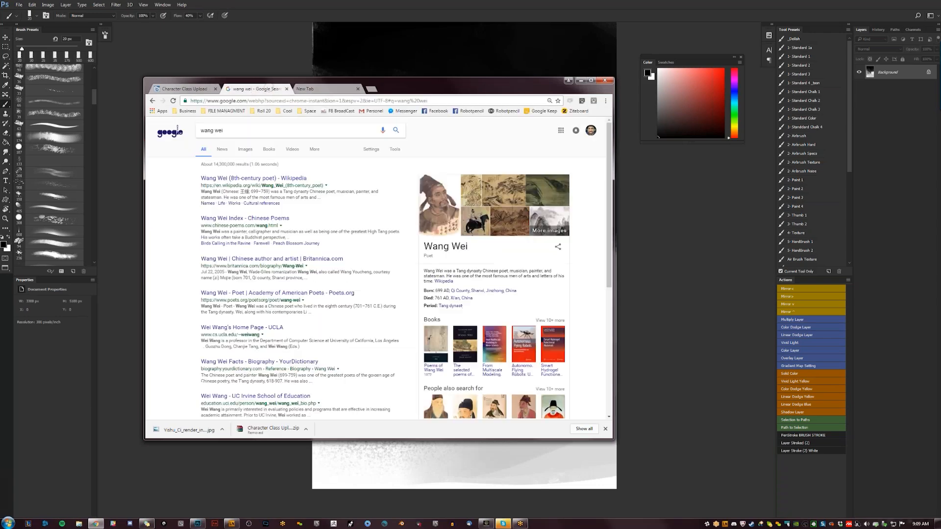
# - Refine the Google search to "wang wei warcraft movie"
pyautogui.click(225, 130)
pyautogui.write('warcr')
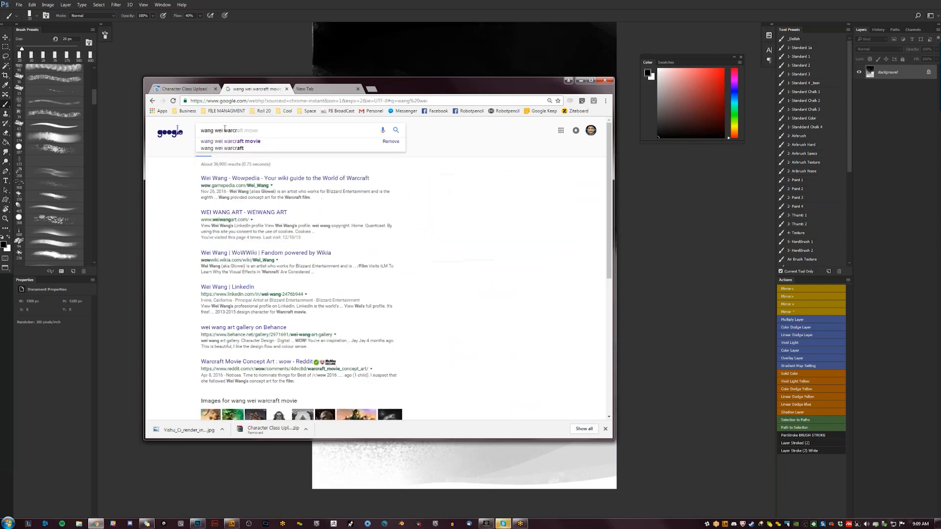
pyautogui.press('Down')
pyautogui.press('Return')
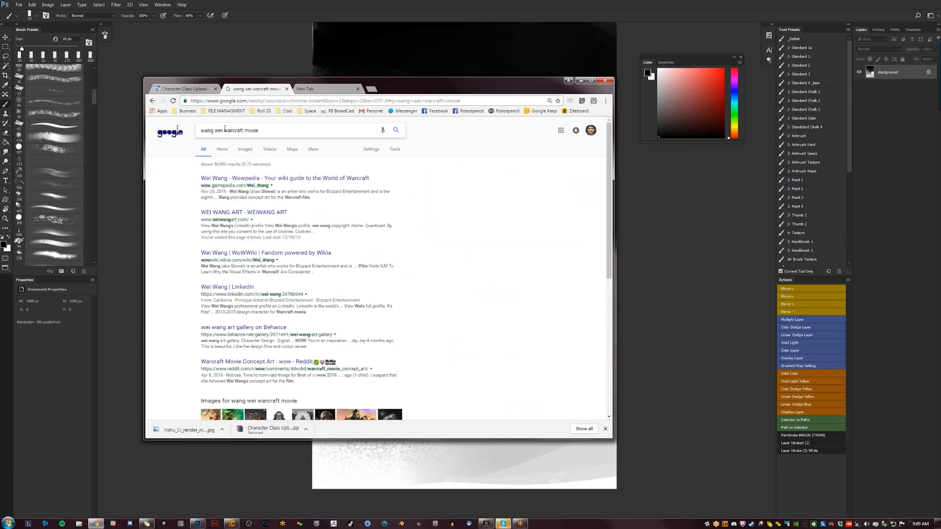
# - Open the Robotpencil Pinterest profile in the blank tab
pyautogui.moveTo(314, 78); pyautogui.dragTo(313, 95)
pyautogui.click(316, 108)
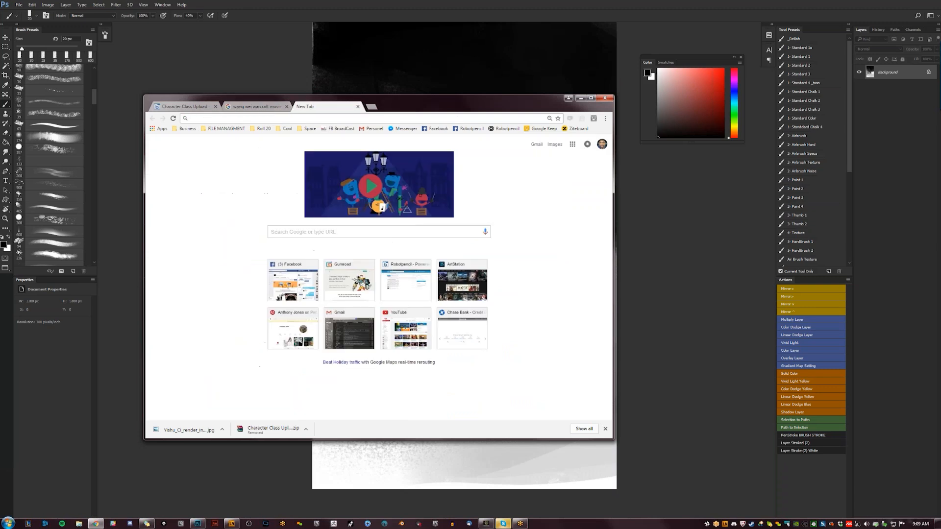
pyautogui.write('p')
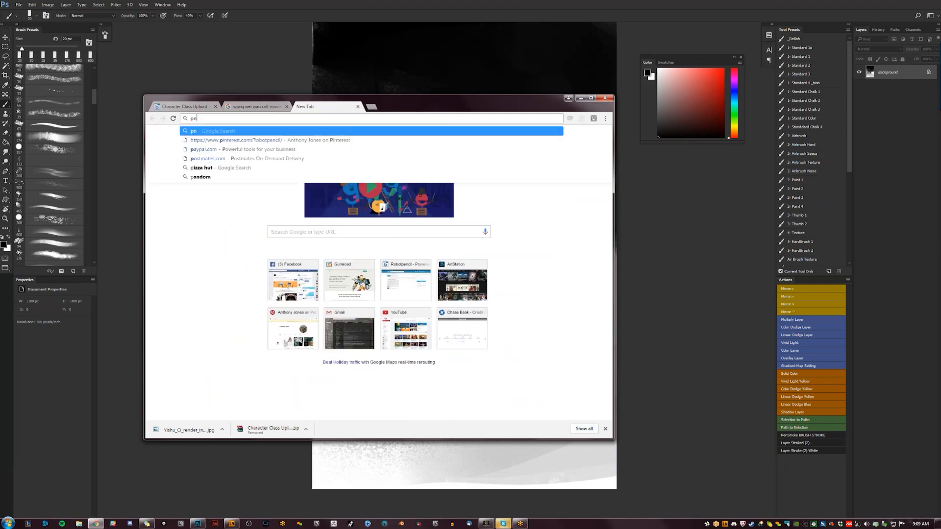
pyautogui.write('interest.com/Robotpencil/')
pyautogui.press('Return')
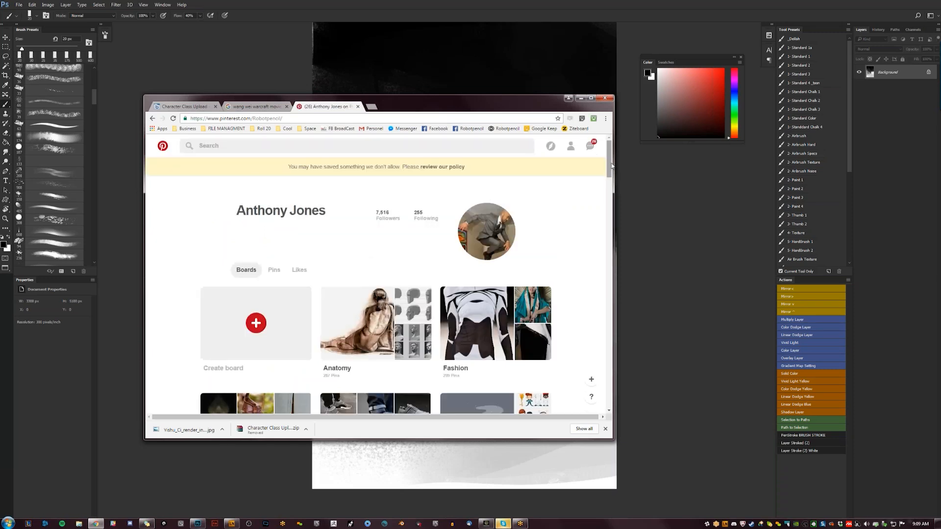
# - Open the Mech-Animeish board from the Pinterest profile and maximize the browser window
pyautogui.moveTo(610, 163); pyautogui.dragTo(606, 188)
pyautogui.scroll(-4, 491, 265)
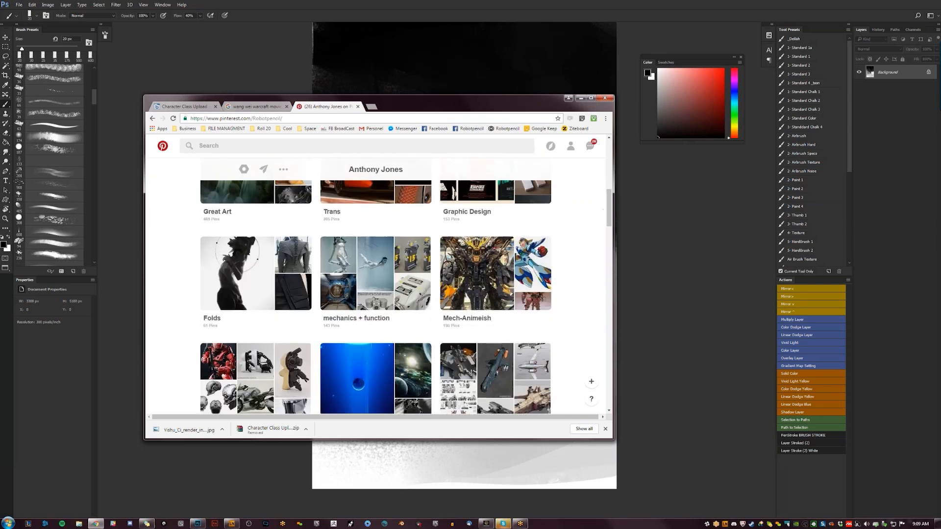
pyautogui.click(491, 265)
pyautogui.click(591, 99)
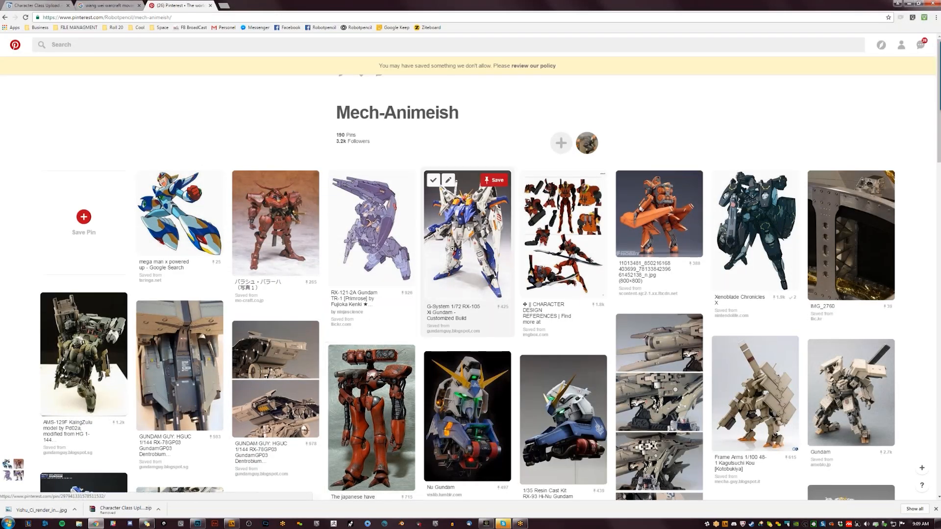
# - View the enlarged pins of the G-System Xi Gundam and the RX-78GP03 Dendrobium painted build, closing each one
pyautogui.click(468, 231)
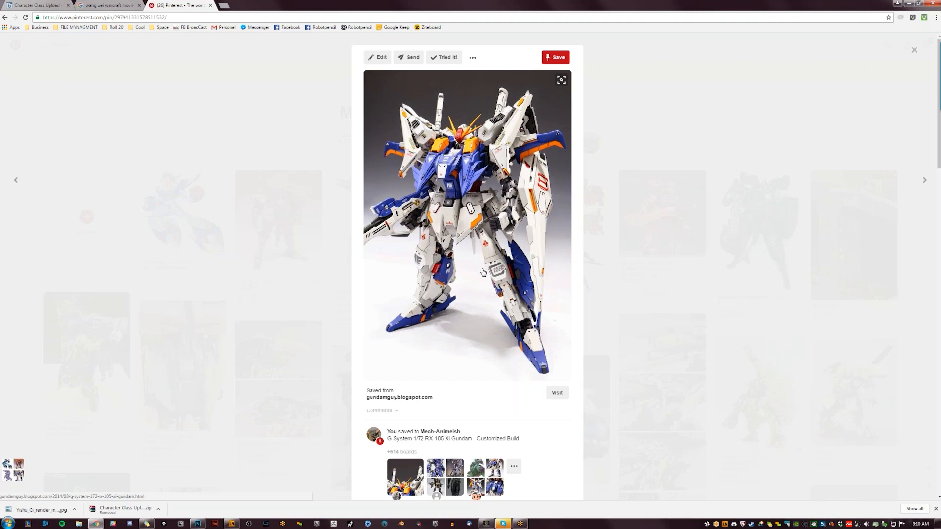
pyautogui.click(670, 311)
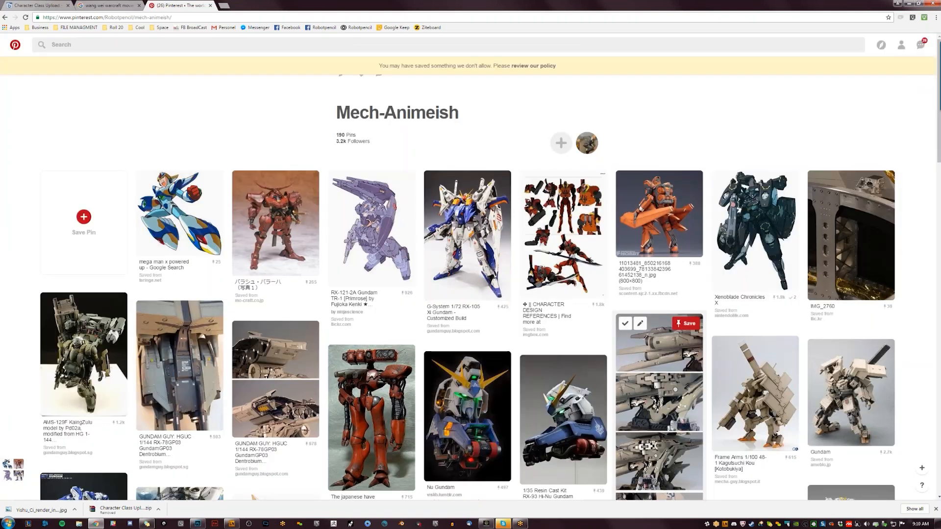
pyautogui.scroll(-4, 584, 338)
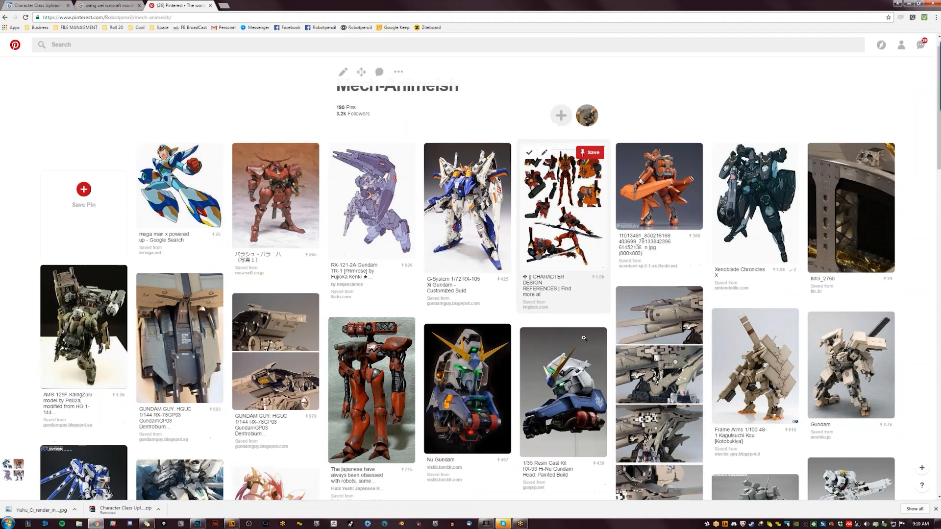
pyautogui.scroll(-2, 274, 147)
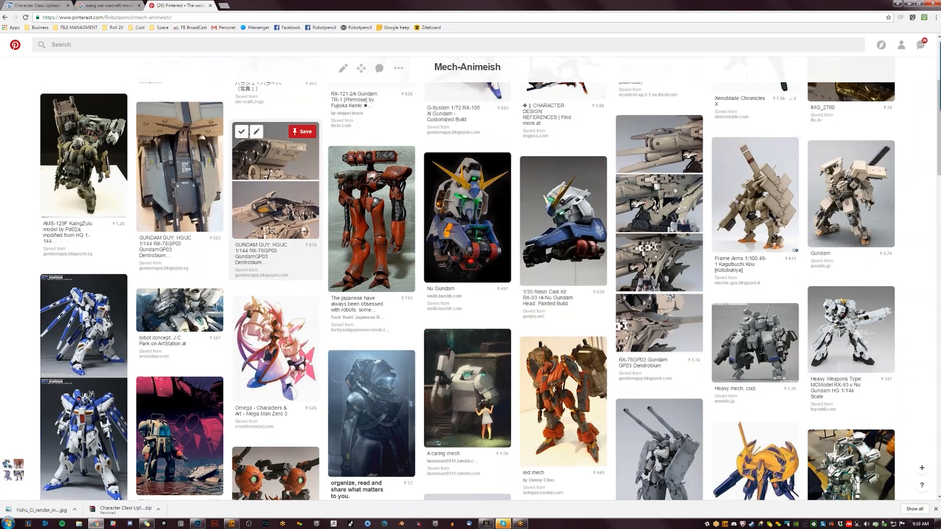
pyautogui.click(180, 162)
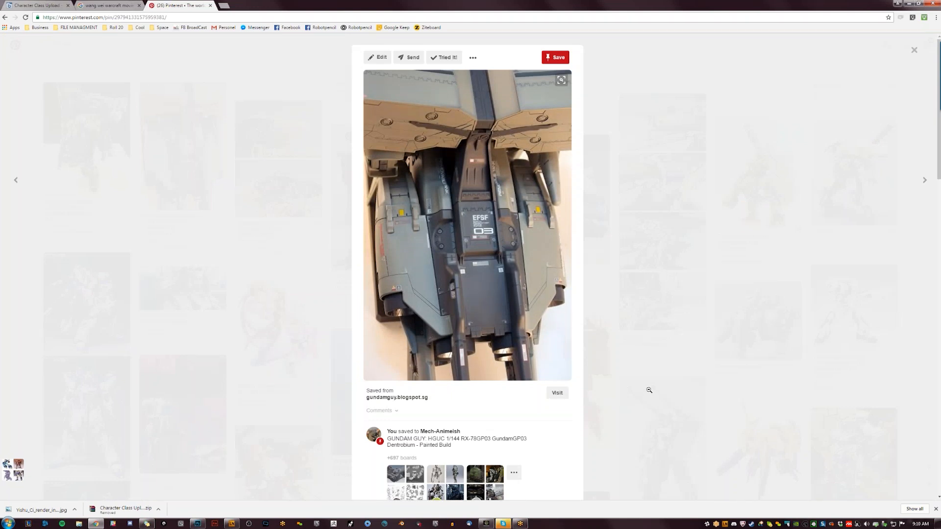
pyautogui.scroll(-1, 645, 385)
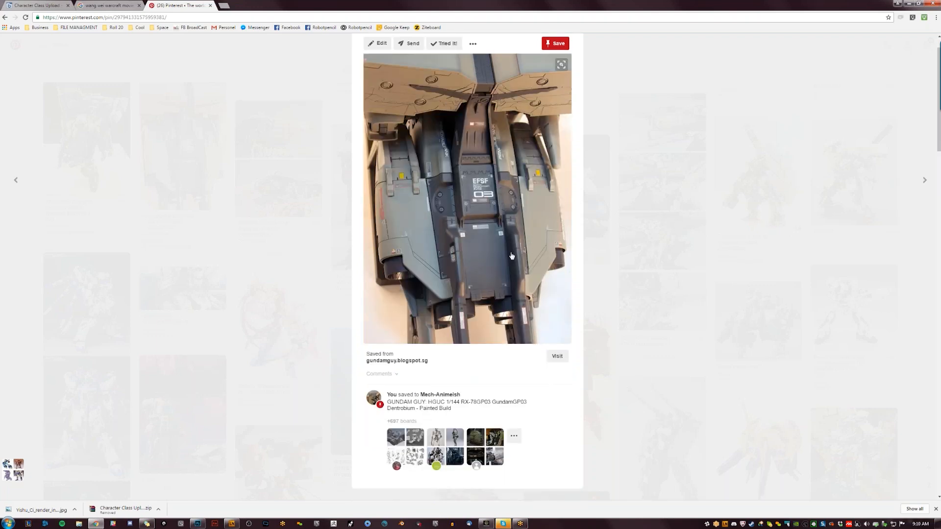
pyautogui.click(646, 278)
# - Browse down the Mech-Animeish board to examine the shapes and proportions of its mech and character designs
pyautogui.scroll(-4, 655, 316)
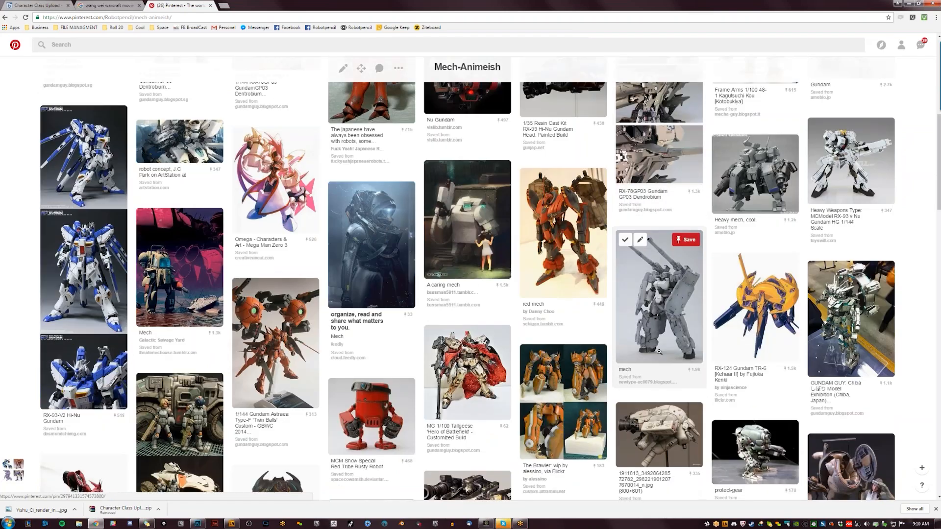
pyautogui.scroll(-4, 658, 351)
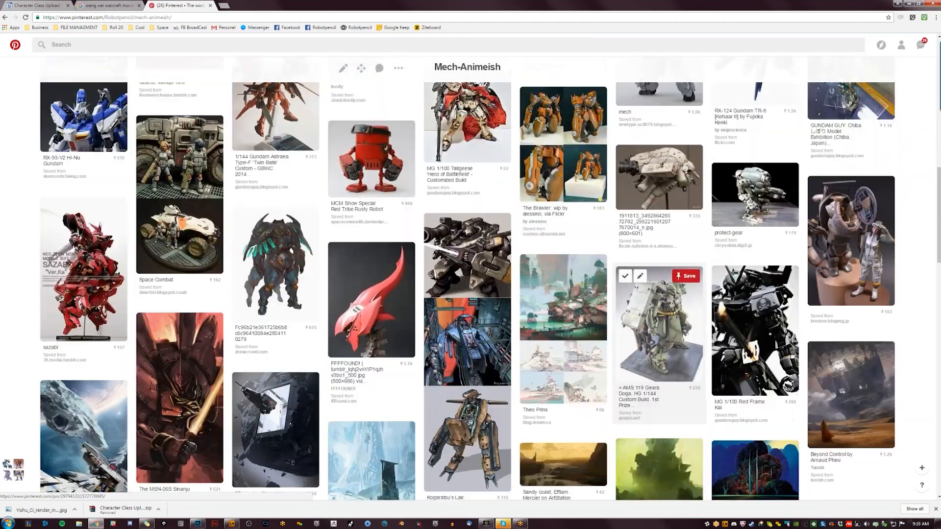
pyautogui.scroll(-4, 649, 334)
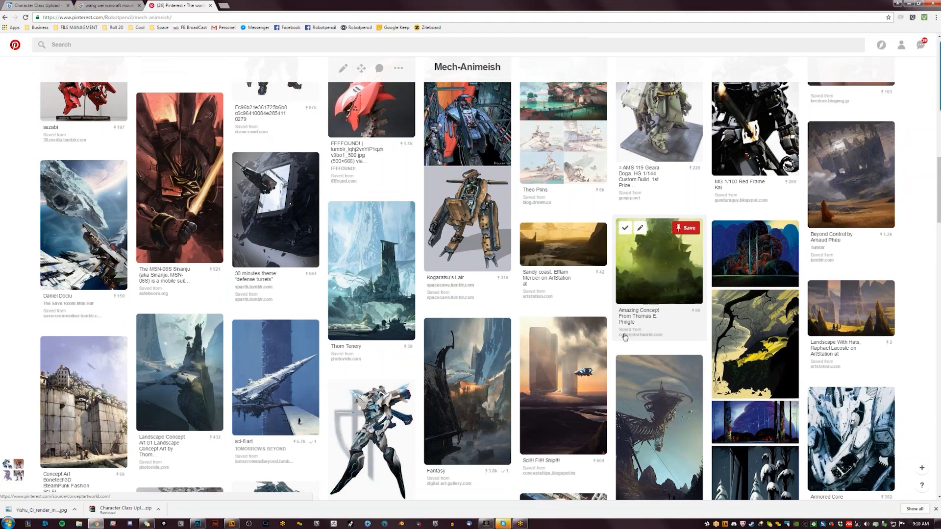
pyautogui.scroll(-2, 618, 343)
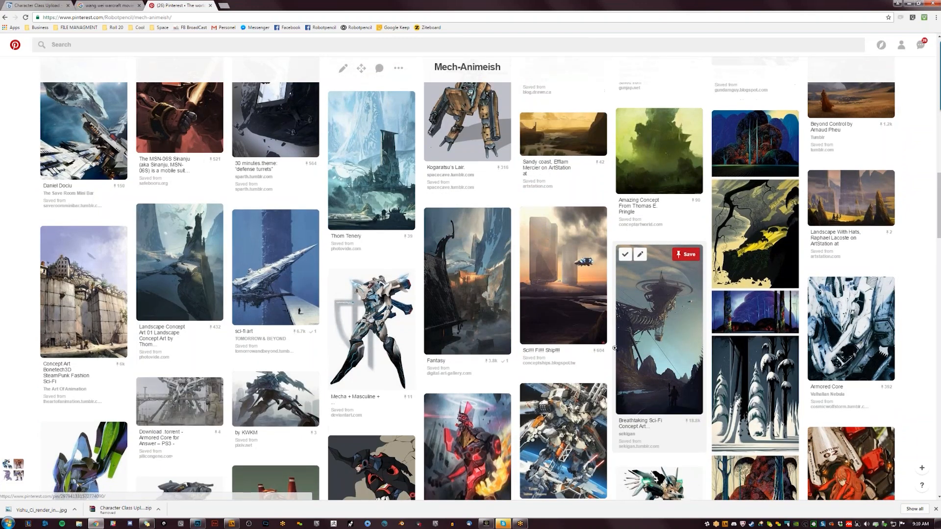
pyautogui.scroll(-5, 614, 347)
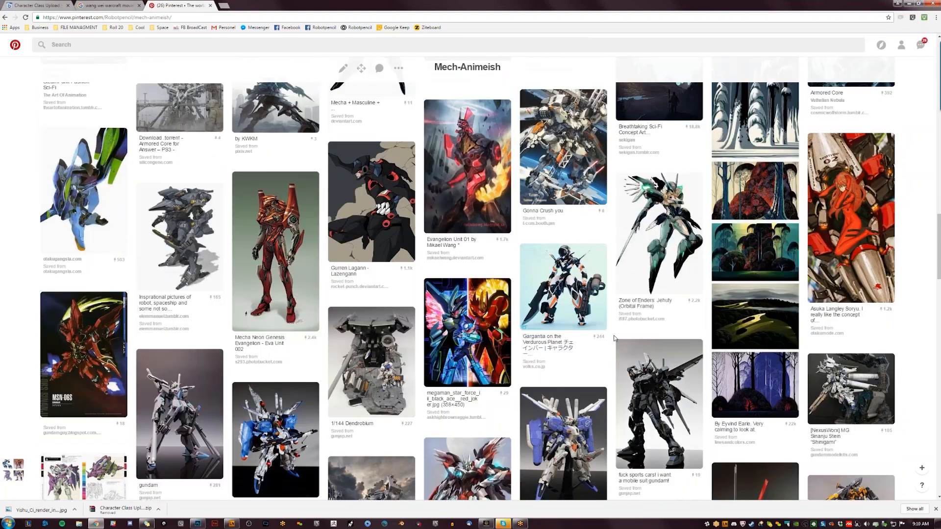
pyautogui.scroll(-3, 614, 338)
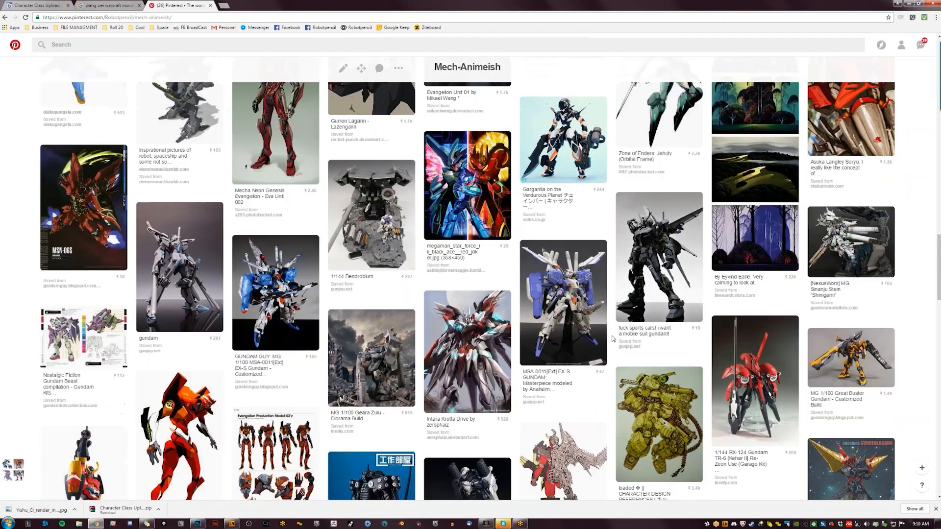
pyautogui.scroll(-2, 612, 338)
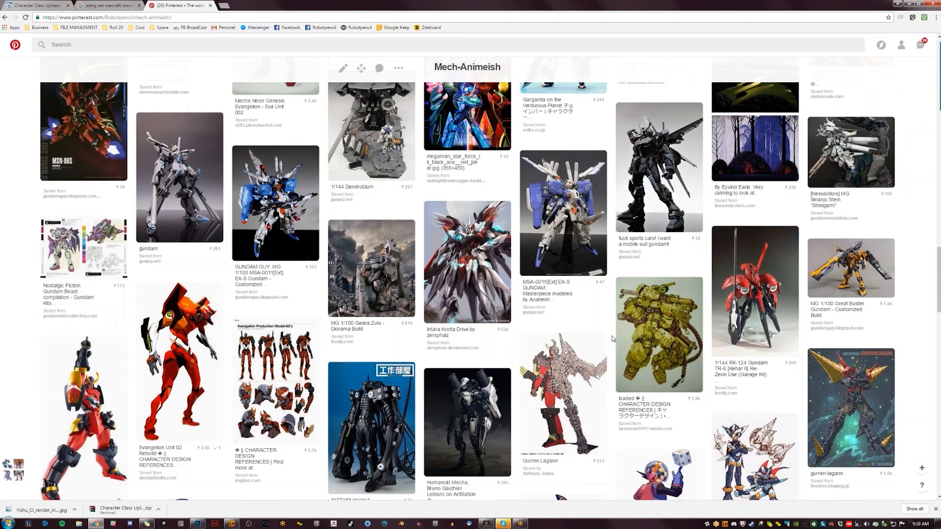
pyautogui.scroll(-3, 612, 338)
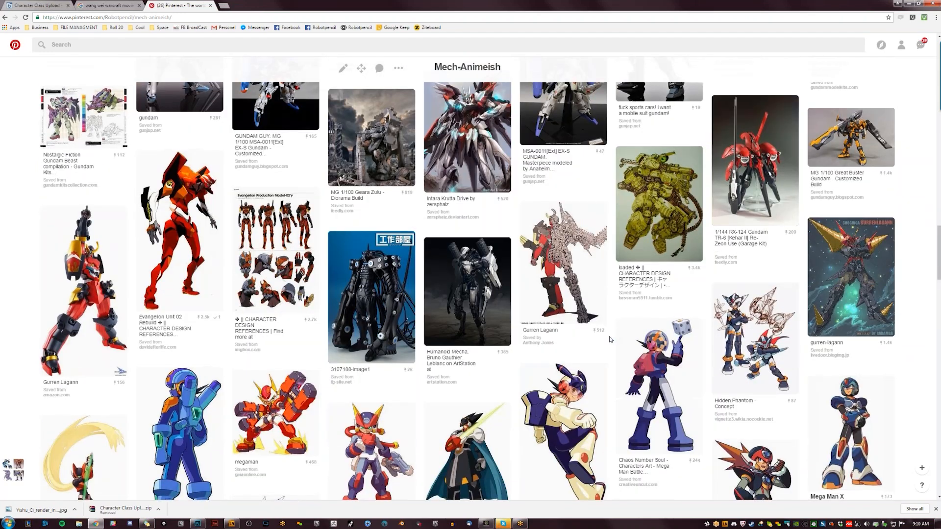
pyautogui.scroll(-4, 606, 338)
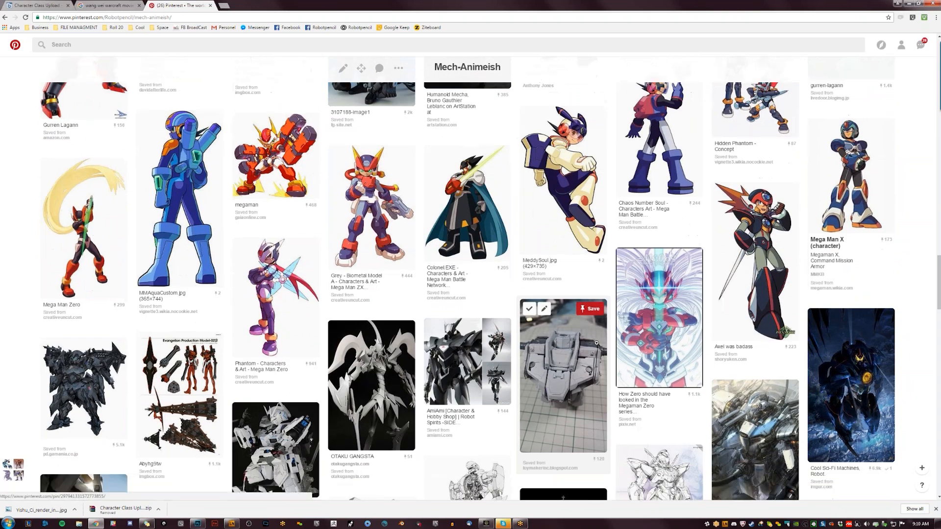
# - Browse further down the Mech-Animeish board and open the pin of the dark armoured mech saved from pd.gamania.co.jp
pyautogui.scroll(-3, 595, 343)
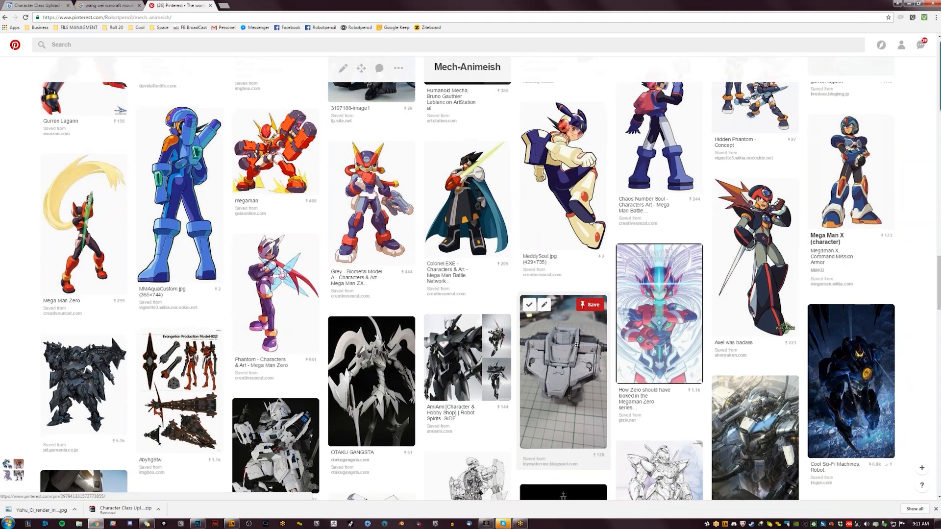
pyautogui.scroll(-1, 563, 329)
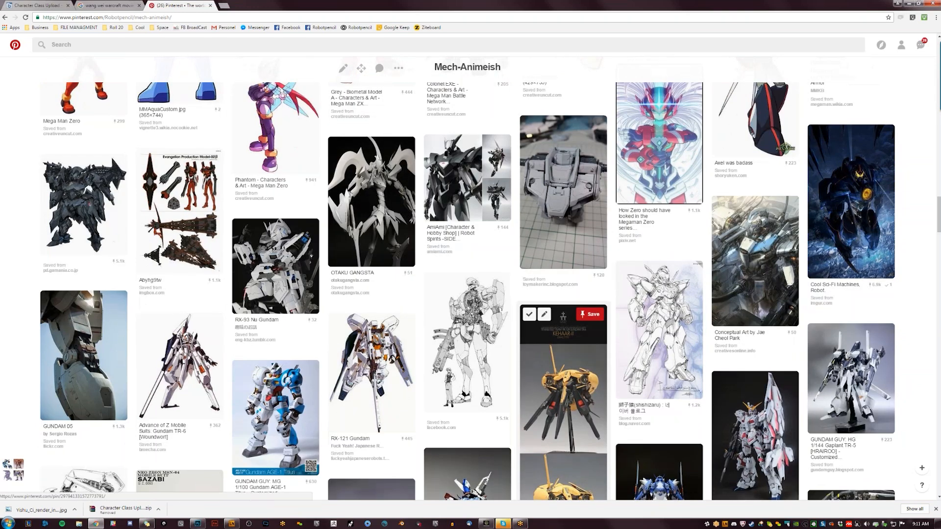
pyautogui.click(107, 221)
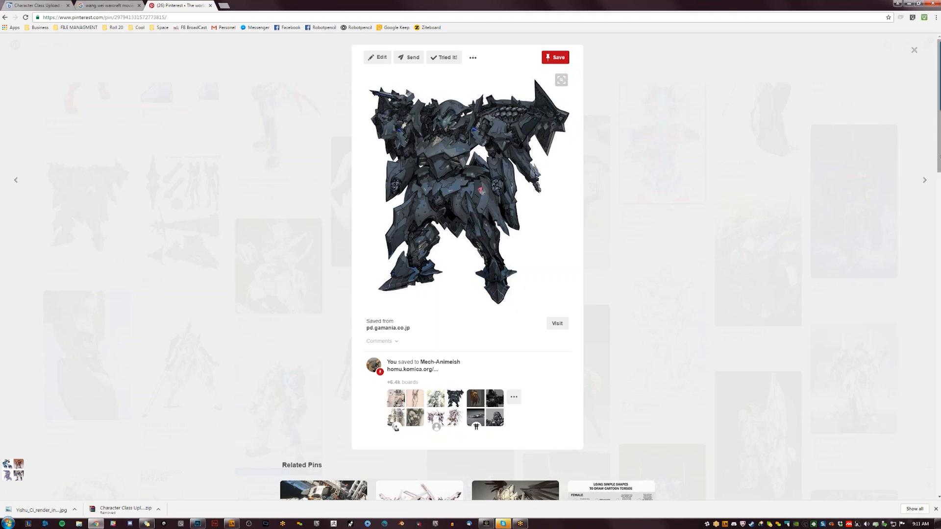
# - Examine the shapes and proportions of the mech designs among the open pin's related pins
pyautogui.scroll(-5, 938, 158)
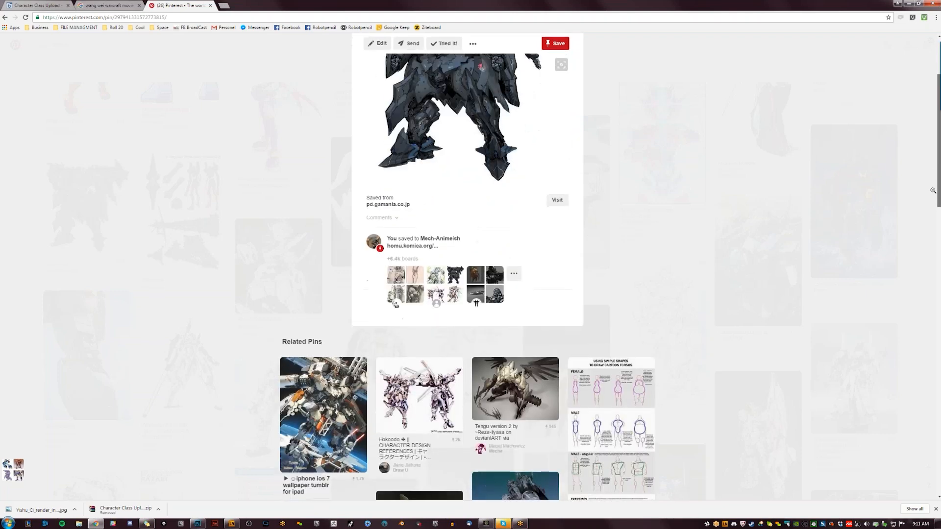
pyautogui.scroll(-4, 929, 228)
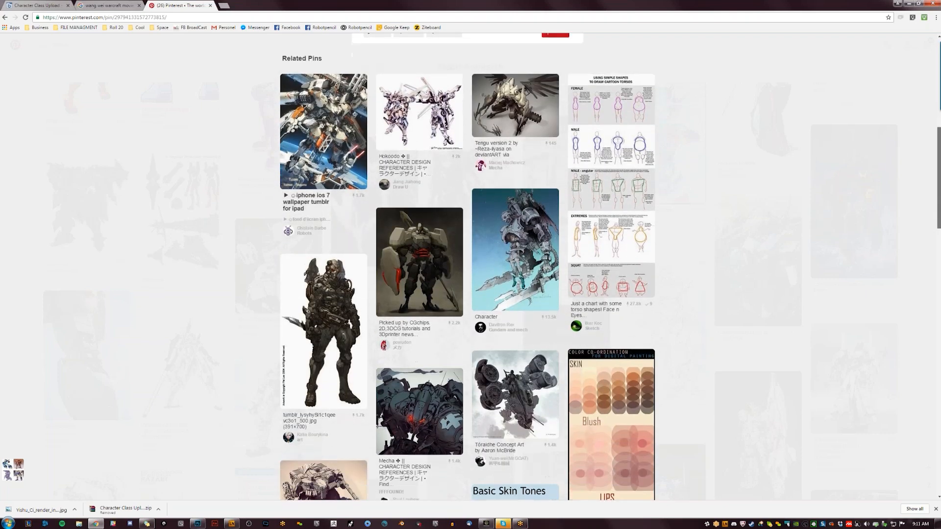
pyautogui.scroll(-6, 916, 255)
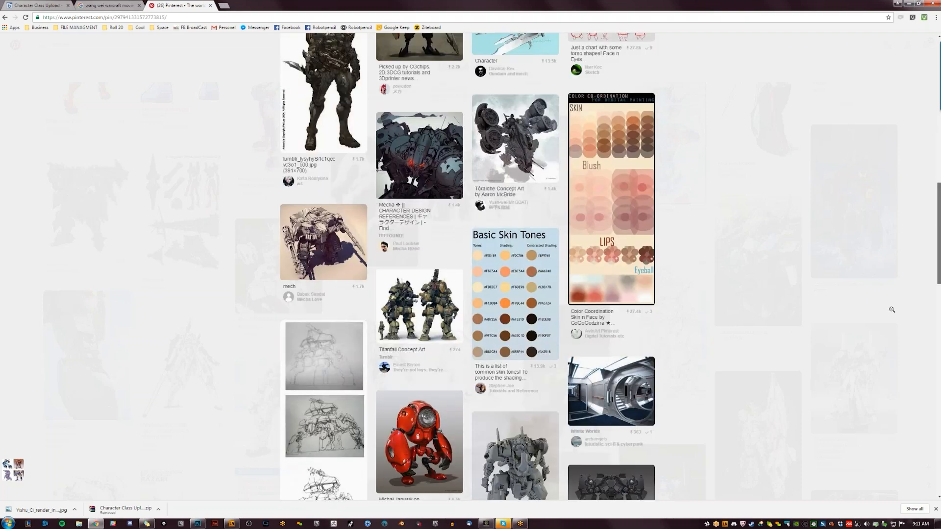
pyautogui.scroll(-3, 894, 321)
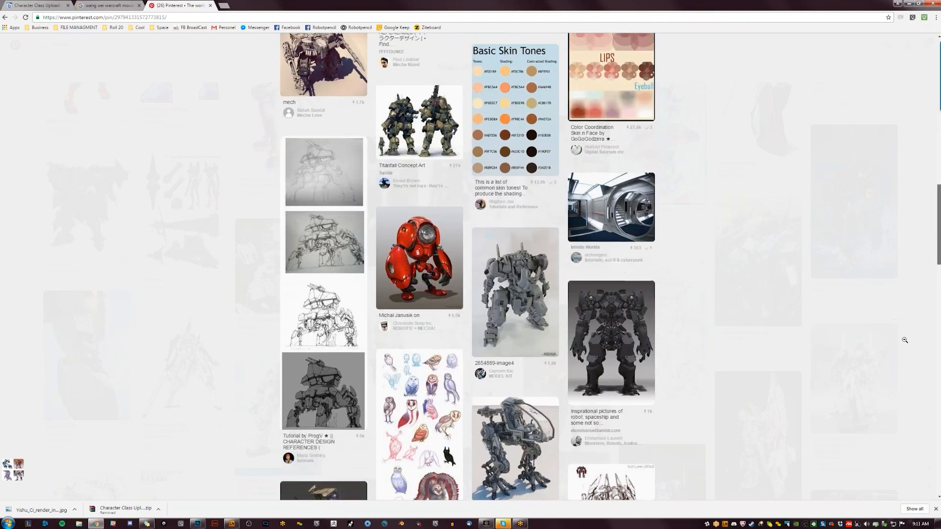
pyautogui.scroll(-9, 907, 344)
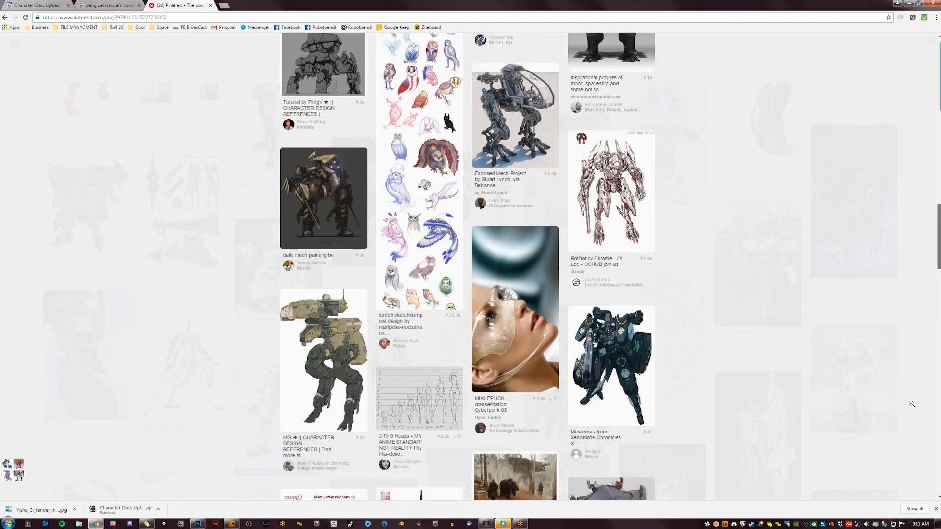
pyautogui.scroll(1, 914, 417)
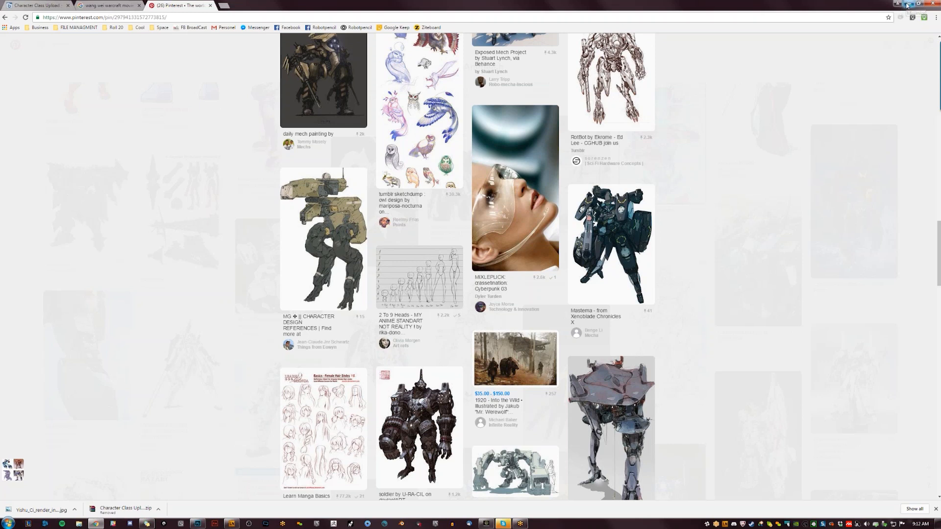
# - Switch to Photoshop and darken the whole painting by lowering the lightness with a Hue/Saturation adjustment
pyautogui.click(906, 6)
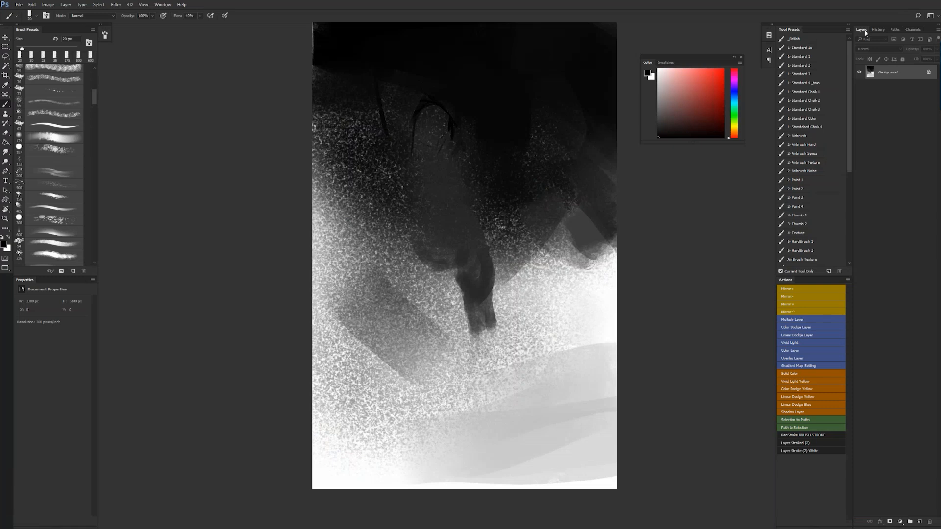
pyautogui.hotkey('ctrl', 'u')
pyautogui.moveTo(746, 273); pyautogui.dragTo(735, 273)
pyautogui.press('Return')
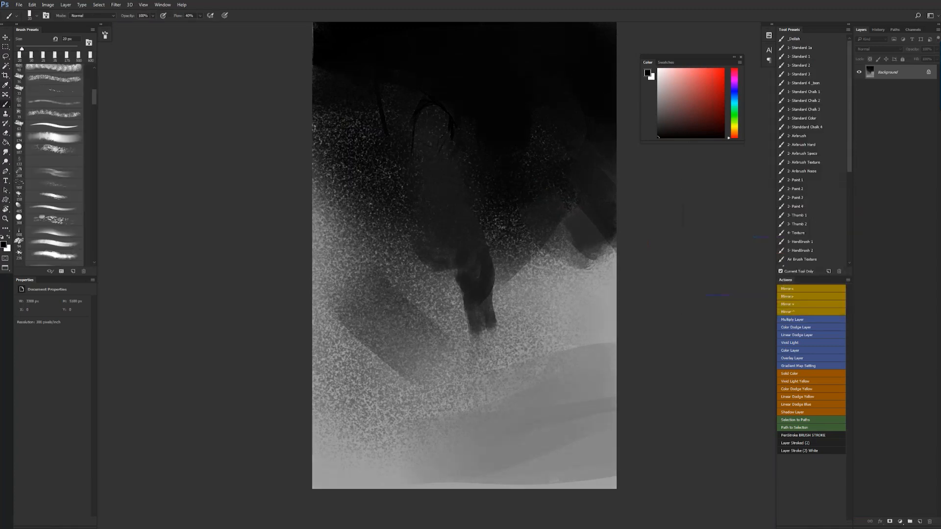
# - Flip the canvas horizontally and block in the figure's hips and upper legs with dark gray brush strokes
pyautogui.hotkey('ctrl', 'shift', 'h')
pyautogui.keyDown('alt'); pyautogui.click(459, 273); pyautogui.keyUp('alt')
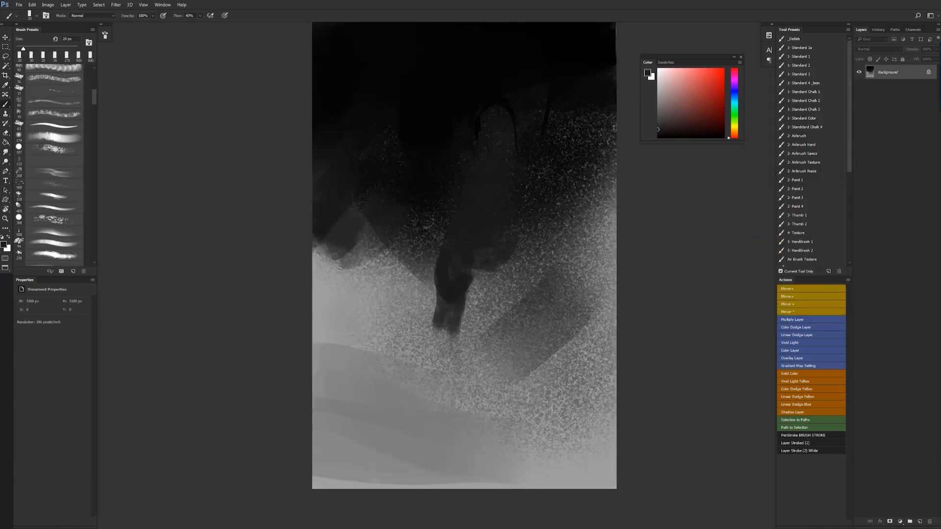
pyautogui.moveTo(452, 300)
pyautogui.mouseDown()
pyautogui.moveTo(463, 328)
pyautogui.moveTo(471, 307)
pyautogui.moveTo(505, 282)
pyautogui.moveTo(478, 274)
pyautogui.moveTo(503, 281)
pyautogui.mouseUp()
pyautogui.press(']')
pyautogui.press(']')
pyautogui.press(']')
pyautogui.press(']')
pyautogui.press(']')
pyautogui.press(']')
pyautogui.press(']')
pyautogui.press(']')
pyautogui.press(']')
pyautogui.press(']')
pyautogui.press(']')
pyautogui.press(']')
pyautogui.press(']')
pyautogui.press('[')
pyautogui.press('[')
pyautogui.press('[')
pyautogui.press('[')
pyautogui.press('[')
pyautogui.press('[')
pyautogui.press('[')
pyautogui.press('[')
pyautogui.press(']')
pyautogui.press(']')
pyautogui.press(']')
pyautogui.moveTo(522, 242)
pyautogui.mouseDown()
pyautogui.moveTo(532, 316)
pyautogui.moveTo(480, 308)
pyautogui.moveTo(478, 332)
pyautogui.mouseUp()
pyautogui.moveTo(521, 321); pyautogui.dragTo(490, 339)
# - Switch to the browser and open the full-size Durotan image from the image results for "wang wei warcraft movie"
pyautogui.hotkey('alt', 'Tab')
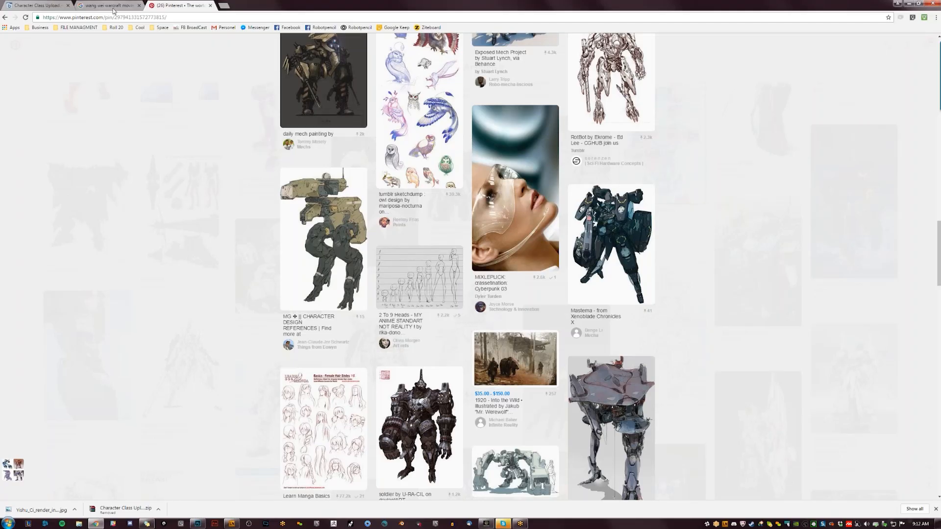
pyautogui.click(112, 6)
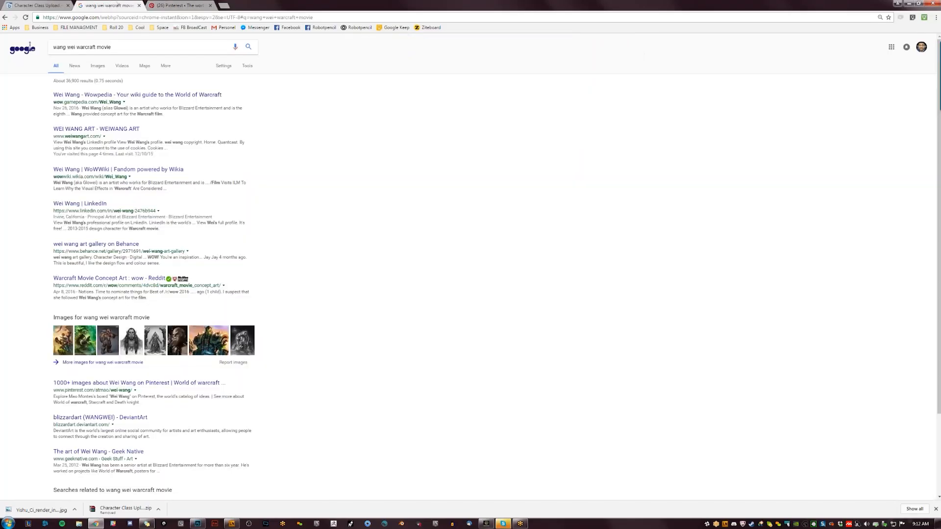
pyautogui.click(98, 66)
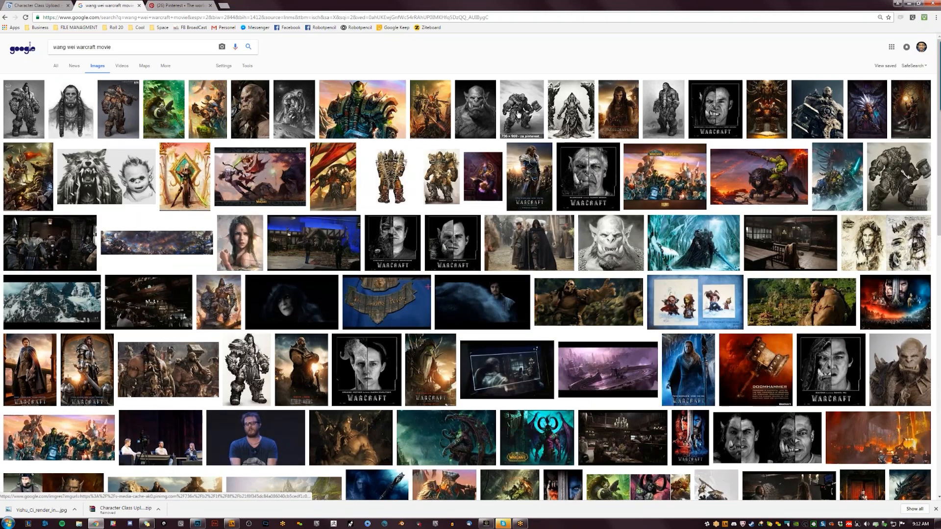
pyautogui.click(670, 115)
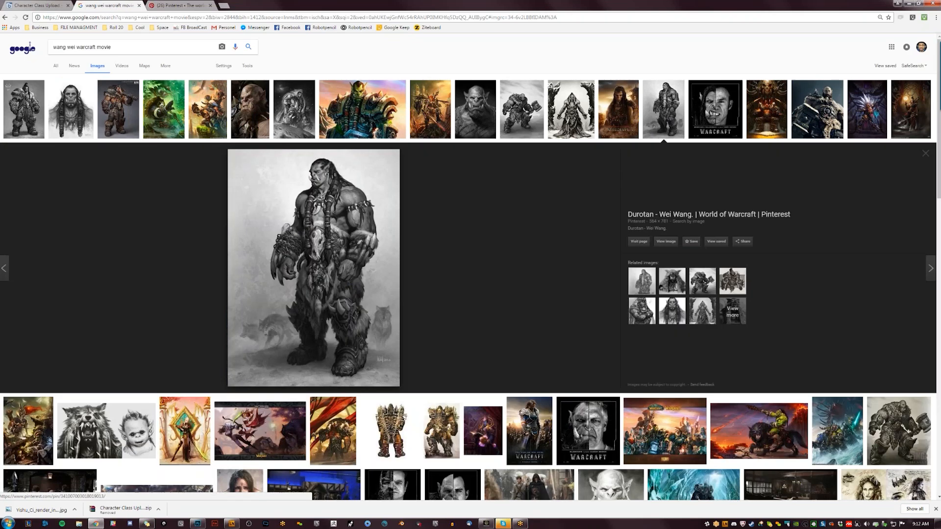
pyautogui.click(667, 243)
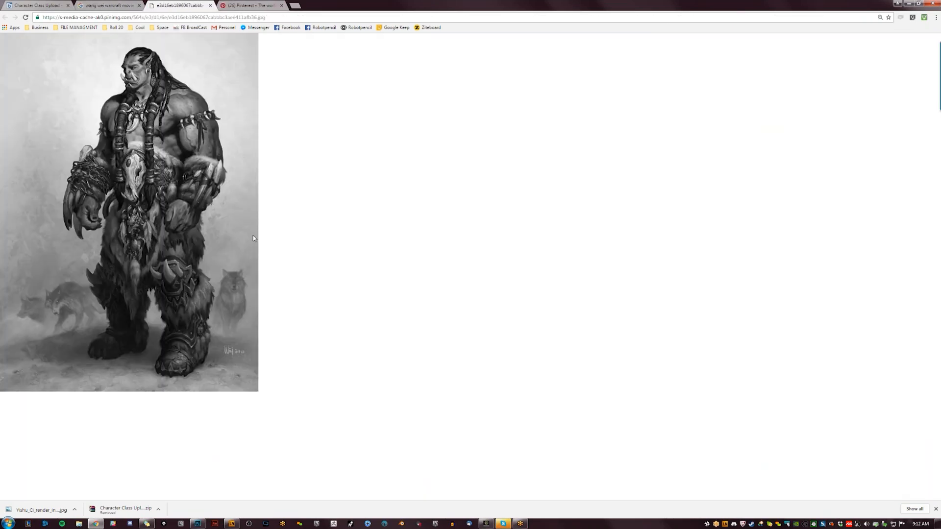
# - Return to the image results and open the full-size image of the armoured orc holding a hammer
pyautogui.click(108, 6)
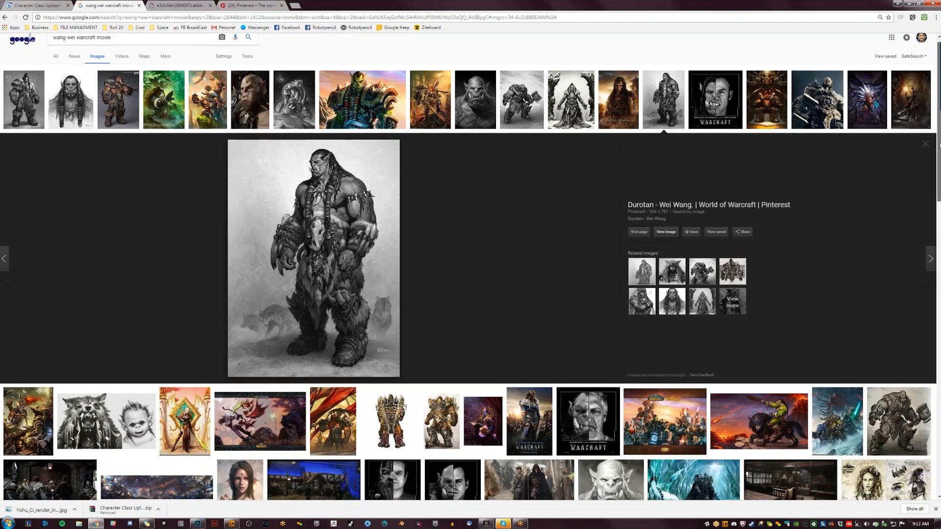
pyautogui.scroll(-2, 937, 168)
pyautogui.moveTo(937, 167); pyautogui.dragTo(937, 169)
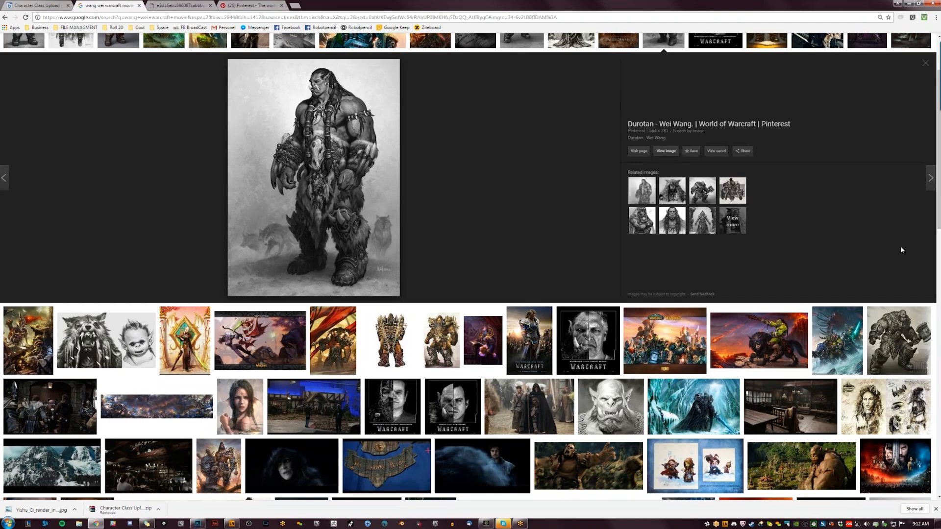
pyautogui.click(895, 332)
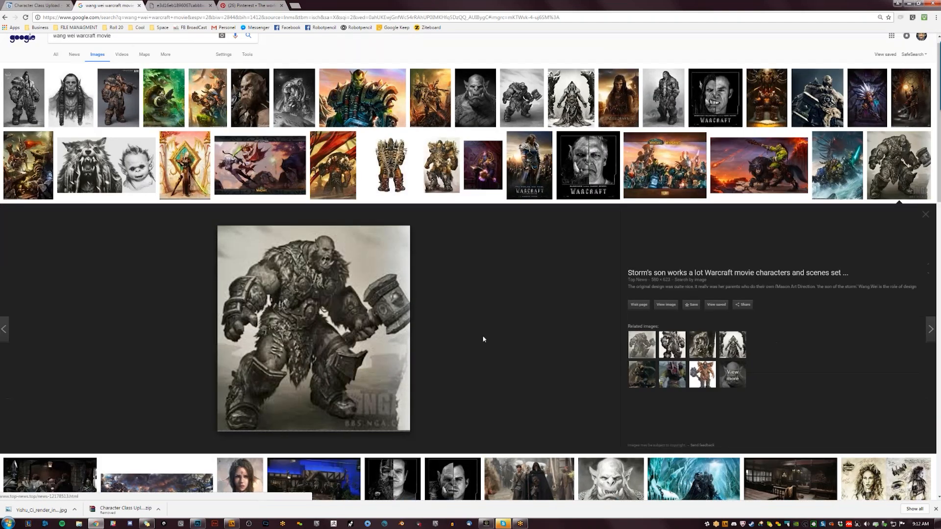
pyautogui.click(667, 305)
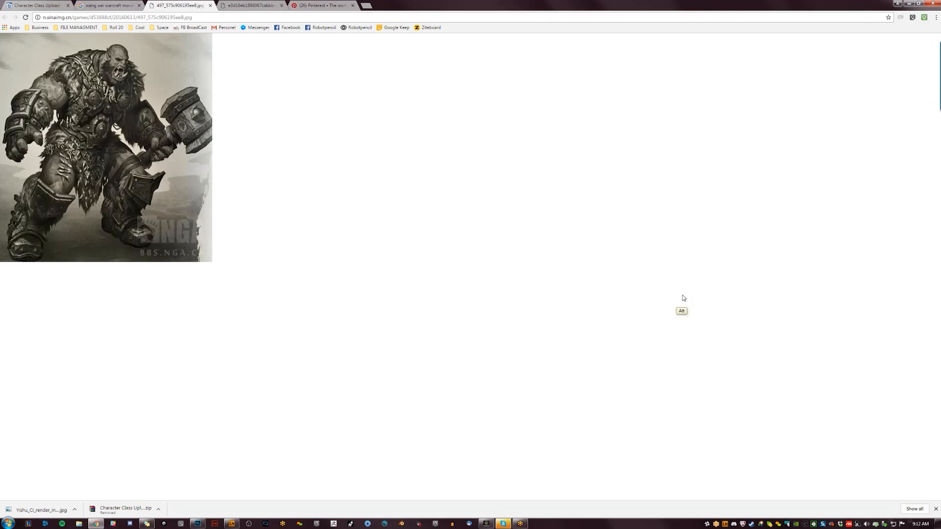
# - Switch to Photoshop and paint a soft white glow across the figure's upper chest with an airbrush preset
pyautogui.hotkey('alt', 'Tab')
pyautogui.press('x')
pyautogui.press(']')
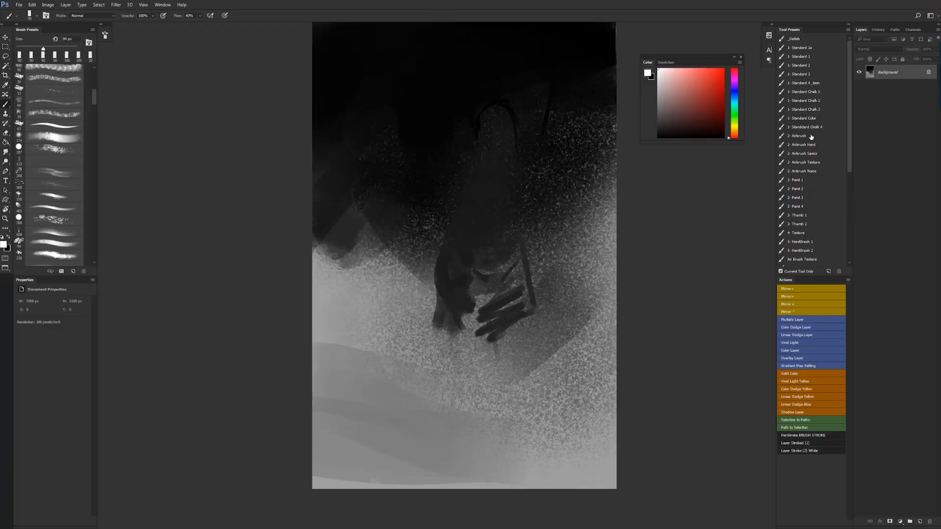
pyautogui.click(814, 171)
pyautogui.press('x')
pyautogui.press('x')
pyautogui.press('[')
pyautogui.press('[')
pyautogui.press('[')
pyautogui.press('[')
pyautogui.press('[')
pyautogui.press('[')
pyautogui.click(483, 177)
pyautogui.press('[')
pyautogui.press('[')
pyautogui.press('[')
pyautogui.press('[')
pyautogui.moveTo(472, 179)
pyautogui.mouseDown()
pyautogui.moveTo(444, 157)
pyautogui.moveTo(451, 174)
pyautogui.moveTo(504, 185)
pyautogui.moveTo(543, 174)
pyautogui.moveTo(453, 172)
pyautogui.mouseUp()
pyautogui.hotkey('ctrl', 'z')
pyautogui.press(']')
pyautogui.press(']')
pyautogui.press(']')
# - Brush soft white light down both of the figure's lower legs, varying the airbrush size
pyautogui.press(']')
pyautogui.press('[')
pyautogui.press('[')
pyautogui.press('[')
pyautogui.press('[')
pyautogui.press('[')
pyautogui.press('[')
pyautogui.press('[')
pyautogui.press('[')
pyautogui.press('[')
pyautogui.press('[')
pyautogui.press('[')
pyautogui.press('[')
pyautogui.press('[')
pyautogui.press('[')
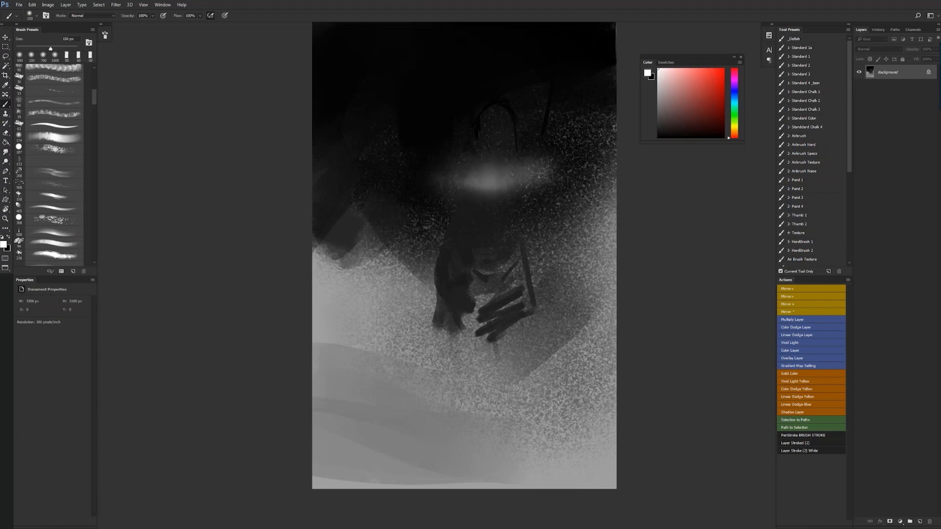
pyautogui.moveTo(438, 278)
pyautogui.mouseDown()
pyautogui.moveTo(461, 335)
pyautogui.moveTo(457, 357)
pyautogui.moveTo(468, 355)
pyautogui.mouseUp()
pyautogui.press(']')
pyautogui.press(']')
pyautogui.press(']')
pyautogui.press(']')
pyautogui.press(']')
pyautogui.press(']')
pyautogui.press(']')
pyautogui.press(']')
pyautogui.press(']')
pyautogui.moveTo(444, 317)
pyautogui.mouseDown()
pyautogui.moveTo(473, 394)
pyautogui.moveTo(470, 416)
pyautogui.mouseUp()
pyautogui.moveTo(443, 355)
pyautogui.mouseDown()
pyautogui.moveTo(468, 411)
pyautogui.moveTo(462, 444)
pyautogui.mouseUp()
# - Try light airbrush strokes at the figure's arm and across the torso
pyautogui.press('[')
pyautogui.press('[')
pyautogui.press('[')
pyautogui.press('[')
pyautogui.press('[')
pyautogui.moveTo(505, 330)
pyautogui.mouseDown()
pyautogui.moveTo(536, 429)
pyautogui.moveTo(534, 410)
pyautogui.mouseUp()
pyautogui.press(']')
pyautogui.press(']')
pyautogui.press(']')
pyautogui.press(']')
pyautogui.press(']')
pyautogui.press(']')
pyautogui.moveTo(519, 346)
pyautogui.mouseDown()
pyautogui.moveTo(535, 435)
pyautogui.moveTo(546, 431)
pyautogui.moveTo(534, 439)
pyautogui.mouseUp()
pyautogui.press('[')
pyautogui.press('[')
pyautogui.press('[')
pyautogui.press('[')
pyautogui.press('[')
pyautogui.press('[')
pyautogui.press('[')
pyautogui.press(']')
pyautogui.press(']')
pyautogui.press(']')
pyautogui.press(']')
pyautogui.press(']')
pyautogui.press(']')
pyautogui.press(']')
pyautogui.press(']')
pyautogui.press(']')
pyautogui.moveTo(446, 190)
pyautogui.mouseDown()
pyautogui.moveTo(417, 221)
pyautogui.moveTo(460, 223)
pyautogui.mouseUp()
pyautogui.press('[')
pyautogui.press('[')
pyautogui.press('[')
pyautogui.press('[')
pyautogui.press('[')
pyautogui.press('[')
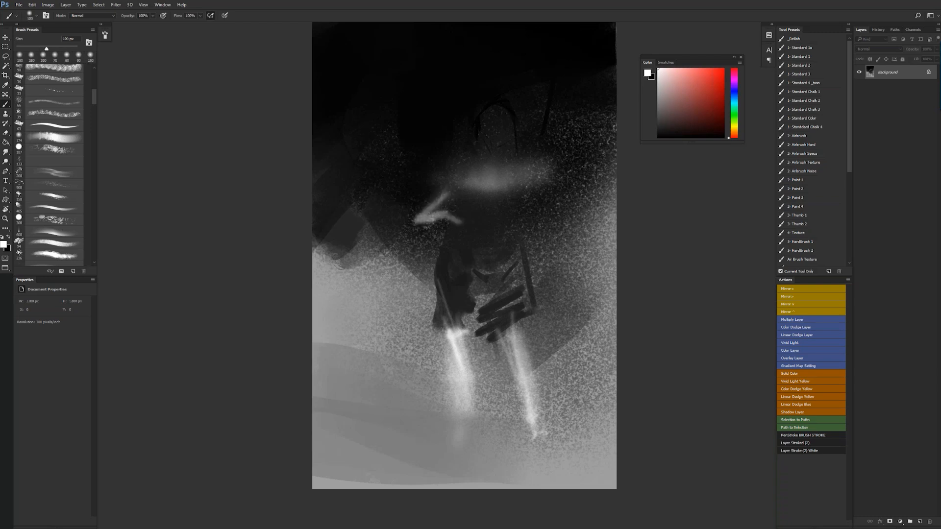
pyautogui.moveTo(522, 189)
pyautogui.mouseDown()
pyautogui.moveTo(530, 210)
pyautogui.moveTo(479, 225)
pyautogui.moveTo(534, 214)
pyautogui.moveTo(532, 189)
pyautogui.mouseUp()
pyautogui.moveTo(495, 224); pyautogui.dragTo(523, 224)
pyautogui.hotkey('ctrl', 'alt', 'z')
pyautogui.hotkey('ctrl', 'alt', 'z')
pyautogui.hotkey('ctrl', 'alt', 'z')
pyautogui.hotkey('ctrl', 'alt', 'z')
pyautogui.hotkey('ctrl', 'alt', 'z')
pyautogui.hotkey('ctrl', 'alt', 'z')
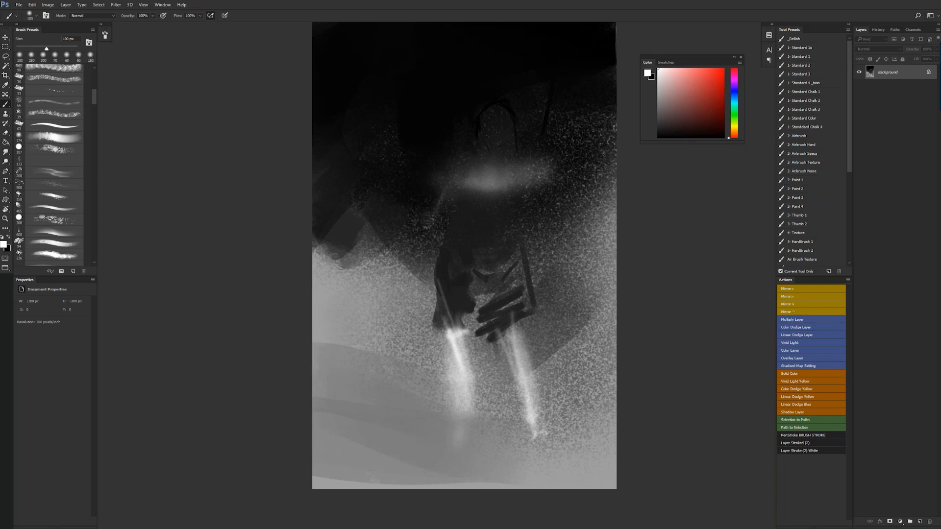
# - Sample a dark tone near the shoulder and softly darken the areas on both sides of the torso with a large airbrush
pyautogui.keyDown('alt'); pyautogui.click(529, 157); pyautogui.keyUp('alt')
pyautogui.press(']')
pyautogui.press(']')
pyautogui.press(']')
pyautogui.press(']')
pyautogui.moveTo(526, 150)
pyautogui.mouseDown()
pyautogui.moveTo(554, 176)
pyautogui.moveTo(534, 273)
pyautogui.mouseUp()
pyautogui.press(']')
pyautogui.press(']')
pyautogui.press(']')
pyautogui.press(']')
pyautogui.press(']')
pyautogui.press(']')
pyautogui.moveTo(536, 196); pyautogui.dragTo(549, 297)
pyautogui.moveTo(425, 182); pyautogui.dragTo(418, 309)
pyautogui.moveTo(411, 274)
pyautogui.mouseDown()
pyautogui.moveTo(368, 428)
pyautogui.moveTo(400, 356)
pyautogui.mouseUp()
pyautogui.hotkey('ctrl', 'z')
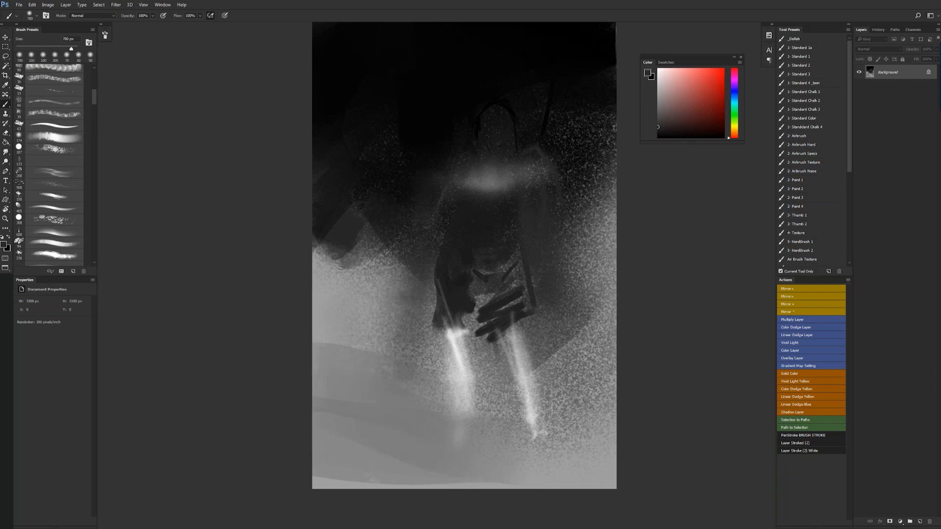
# - Flip the canvas horizontally and shade the torso below the chest glow with soft black strokes
pyautogui.hotkey('ctrl', 'shift', 'h')
pyautogui.press('d')
pyautogui.press('[')
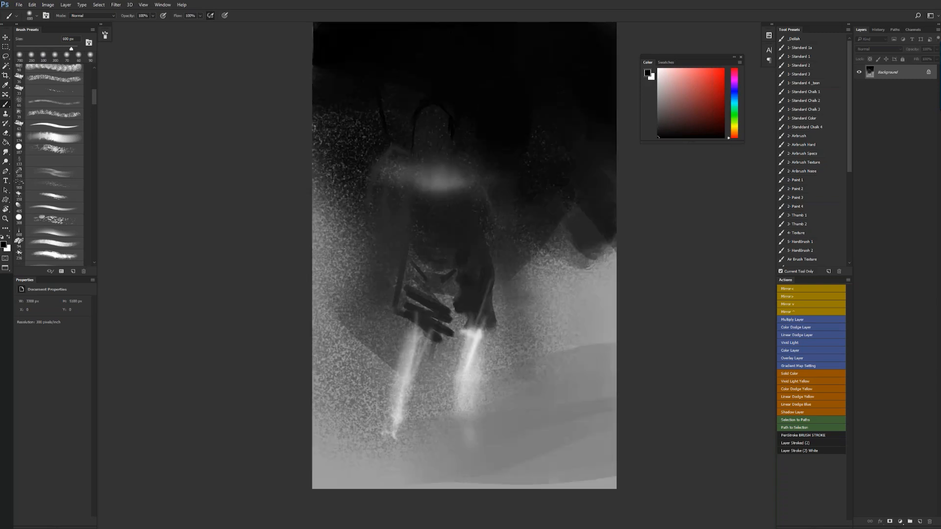
pyautogui.press('[')
pyautogui.press('[')
pyautogui.press('[')
pyautogui.press('[')
pyautogui.press('[')
pyautogui.keyDown('alt'); pyautogui.click(400, 224); pyautogui.keyUp('alt')
pyautogui.moveTo(400, 200)
pyautogui.mouseDown()
pyautogui.moveTo(412, 229)
pyautogui.moveTo(463, 217)
pyautogui.moveTo(439, 223)
pyautogui.moveTo(469, 196)
pyautogui.moveTo(477, 231)
pyautogui.mouseUp()
# - Draw both arms hanging beside the torso with thin black airbrush strokes
pyautogui.press('d')
pyautogui.press('[')
pyautogui.press('[')
pyautogui.press('[')
pyautogui.press('[')
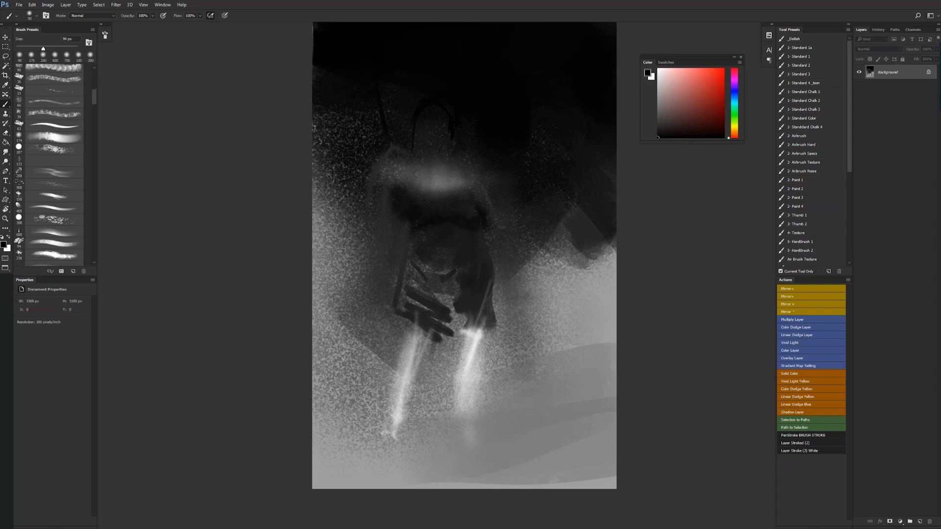
pyautogui.moveTo(397, 227)
pyautogui.mouseDown()
pyautogui.moveTo(405, 249)
pyautogui.moveTo(412, 245)
pyautogui.mouseUp()
pyautogui.moveTo(380, 211); pyautogui.dragTo(386, 284)
pyautogui.moveTo(387, 245)
pyautogui.mouseDown()
pyautogui.moveTo(381, 319)
pyautogui.moveTo(379, 289)
pyautogui.mouseUp()
pyautogui.moveTo(495, 251); pyautogui.dragTo(513, 326)
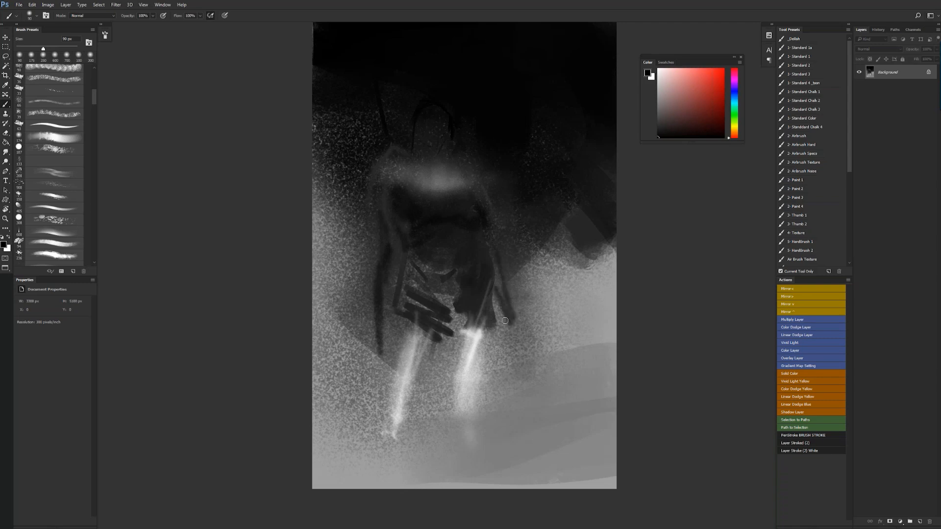
pyautogui.moveTo(493, 290); pyautogui.dragTo(516, 362)
# - Flip the canvas horizontally and build up the lit shoulder in sampled gray using the Standard Chalk 1 brush
pyautogui.hotkey('ctrl', 'shift', 'h')
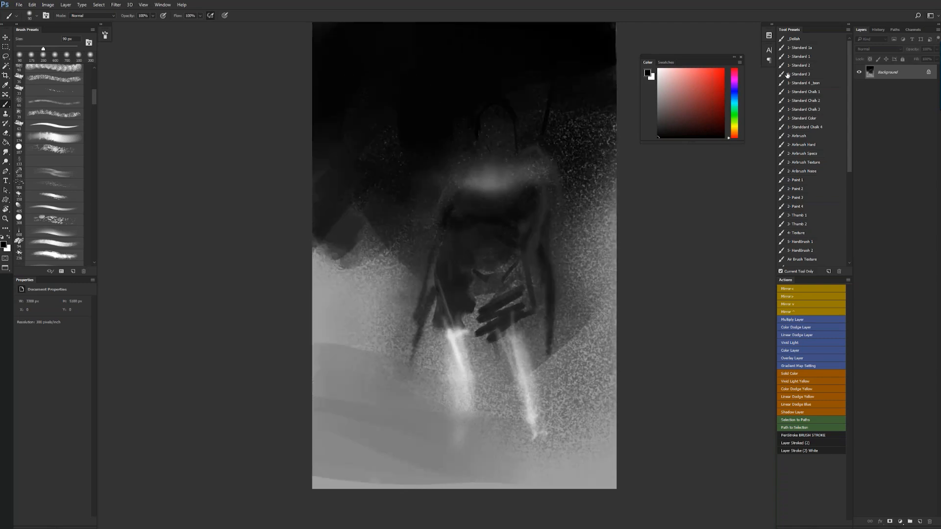
pyautogui.click(803, 92)
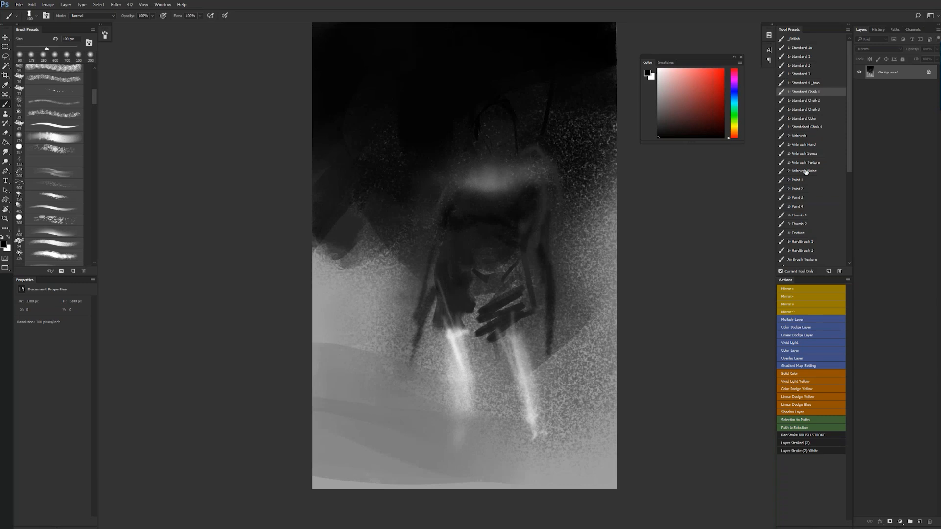
pyautogui.keyDown('alt'); pyautogui.click(492, 172); pyautogui.keyUp('alt')
pyautogui.press('[')
pyautogui.moveTo(462, 164); pyautogui.dragTo(459, 175)
pyautogui.press('[')
pyautogui.press('[')
pyautogui.press('[')
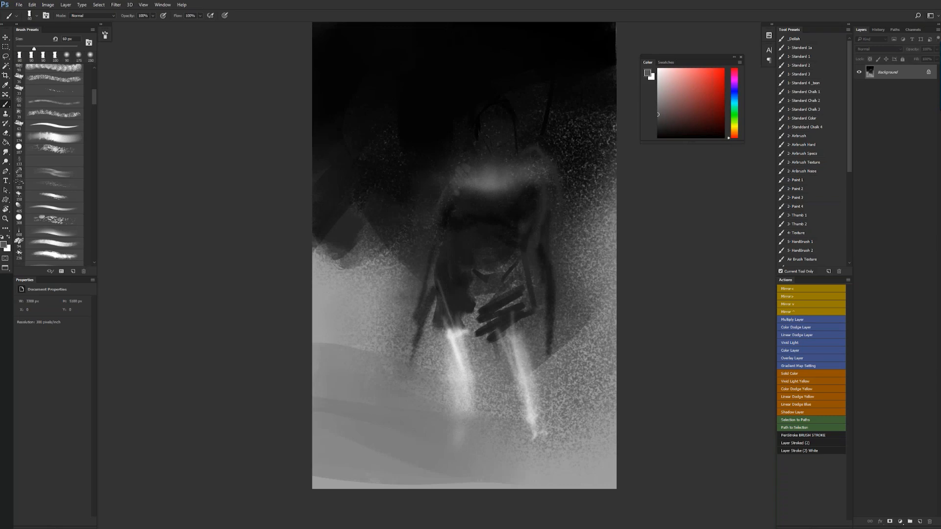
pyautogui.moveTo(463, 155)
pyautogui.mouseDown()
pyautogui.moveTo(446, 188)
pyautogui.moveTo(458, 174)
pyautogui.mouseUp()
# - Define the neck and the side of the chest below the lit shoulder with small black chalk strokes
pyautogui.press(']')
pyautogui.press(']')
pyautogui.press(']')
pyautogui.press(']')
pyautogui.press('[')
pyautogui.press('[')
pyautogui.press('d')
pyautogui.press('[')
pyautogui.press('[')
pyautogui.moveTo(479, 157)
pyautogui.mouseDown()
pyautogui.moveTo(489, 166)
pyautogui.moveTo(486, 158)
pyautogui.mouseUp()
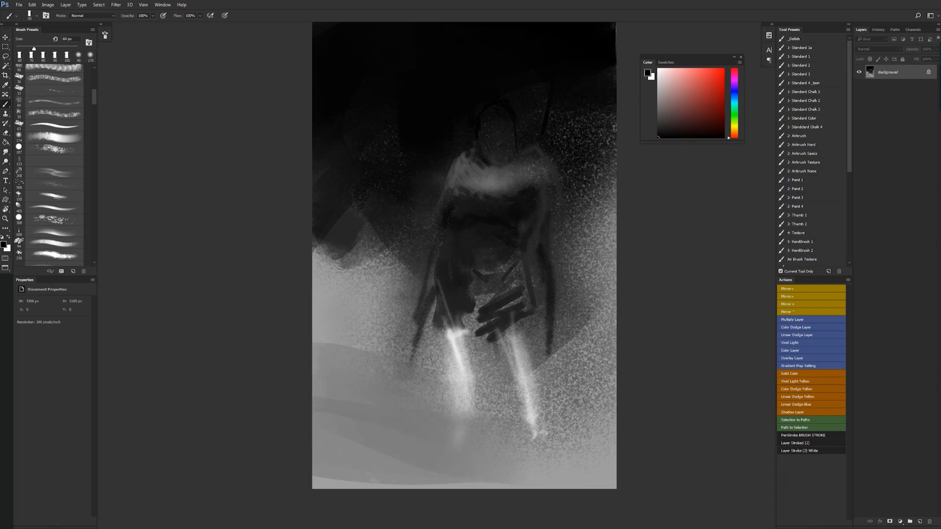
pyautogui.moveTo(461, 197); pyautogui.dragTo(460, 214)
# - Flip the canvas horizontally and paint the arm below the lit shoulder in black, extending it down to the fingers
pyautogui.hotkey('ctrl', 'shift', 'h')
pyautogui.keyDown('alt'); pyautogui.click(501, 241); pyautogui.keyUp('alt')
pyautogui.press(']')
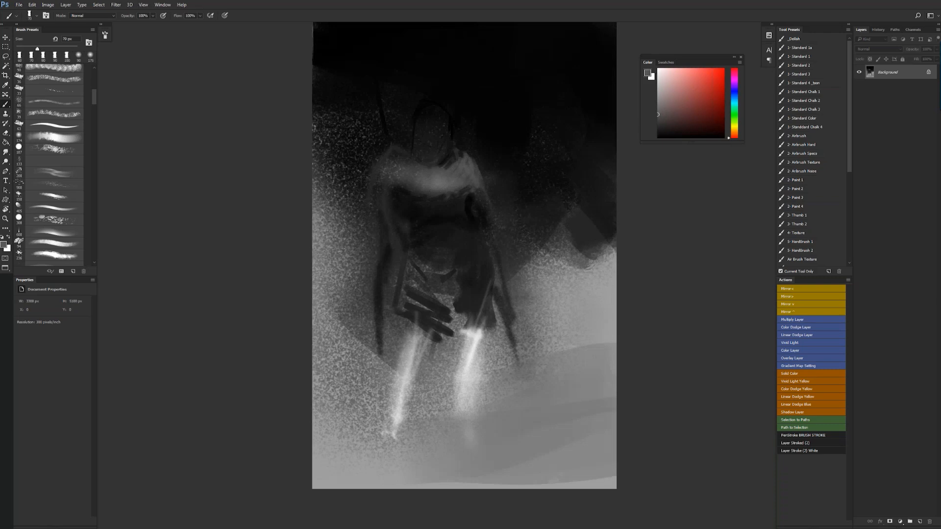
pyautogui.press(']')
pyautogui.moveTo(483, 224); pyautogui.dragTo(494, 262)
pyautogui.keyDown('alt'); pyautogui.click(472, 203); pyautogui.keyUp('alt')
pyautogui.moveTo(482, 228)
pyautogui.mouseDown()
pyautogui.moveTo(472, 197)
pyautogui.moveTo(502, 267)
pyautogui.mouseUp()
pyautogui.moveTo(489, 237)
pyautogui.mouseDown()
pyautogui.moveTo(512, 332)
pyautogui.moveTo(508, 285)
pyautogui.mouseUp()
pyautogui.press('[')
pyautogui.moveTo(512, 320)
pyautogui.mouseDown()
pyautogui.moveTo(500, 346)
pyautogui.moveTo(518, 369)
pyautogui.moveTo(507, 378)
pyautogui.mouseUp()
# - Thicken the opposite upper arm with broad black strokes running down from the shoulder
pyautogui.press('[')
pyautogui.press('[')
pyautogui.press('[')
pyautogui.press(']')
pyautogui.press(']')
pyautogui.moveTo(387, 192); pyautogui.dragTo(384, 245)
pyautogui.press(']')
pyautogui.press(']')
pyautogui.press(']')
pyautogui.press(']')
pyautogui.press(']')
pyautogui.moveTo(393, 211); pyautogui.dragTo(383, 298)
# - Fill the side of the torso, the hips and the tops of the legs with sampled dark gray
pyautogui.press('[')
pyautogui.press('[')
pyautogui.keyDown('alt'); pyautogui.click(413, 230); pyautogui.keyUp('alt')
pyautogui.press(']')
pyautogui.press(']')
pyautogui.press(']')
pyautogui.moveTo(401, 306); pyautogui.dragTo(408, 271)
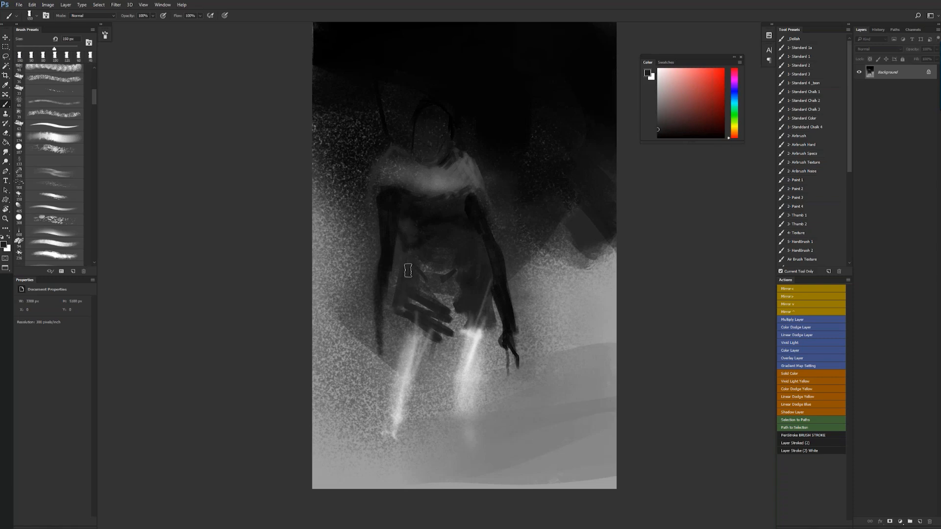
pyautogui.keyDown('alt'); pyautogui.click(425, 235); pyautogui.keyUp('alt')
pyautogui.moveTo(408, 235); pyautogui.dragTo(403, 220)
pyautogui.moveTo(418, 256)
pyautogui.mouseDown()
pyautogui.moveTo(401, 319)
pyautogui.moveTo(411, 324)
pyautogui.moveTo(401, 327)
pyautogui.moveTo(404, 345)
pyautogui.moveTo(427, 338)
pyautogui.moveTo(407, 365)
pyautogui.mouseUp()
pyautogui.moveTo(477, 343)
pyautogui.mouseDown()
pyautogui.moveTo(457, 298)
pyautogui.moveTo(453, 311)
pyautogui.mouseUp()
# - Spread a soft mass of sampled gray outward from the collar beside the head
pyautogui.keyDown('alt'); pyautogui.click(418, 172); pyautogui.keyUp('alt')
pyautogui.moveTo(386, 151)
pyautogui.mouseDown()
pyautogui.moveTo(399, 162)
pyautogui.moveTo(365, 139)
pyautogui.moveTo(375, 129)
pyautogui.moveTo(398, 140)
pyautogui.mouseUp()
pyautogui.press(']')
pyautogui.press(']')
pyautogui.press(']')
pyautogui.press(']')
pyautogui.press('[')
pyautogui.press('[')
pyautogui.press('[')
pyautogui.press('[')
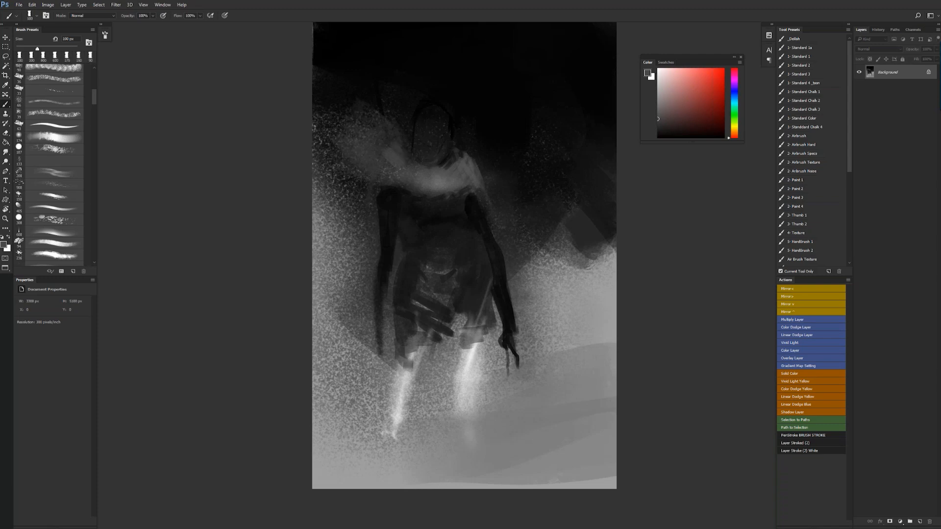
# - Extend the underside of the collar outward over the arm with sampled dark gray strokes
pyautogui.keyDown('alt'); pyautogui.click(395, 184); pyautogui.keyUp('alt')
pyautogui.keyDown('alt'); pyautogui.click(394, 179); pyautogui.keyUp('alt')
pyautogui.moveTo(381, 186)
pyautogui.mouseDown()
pyautogui.moveTo(356, 191)
pyautogui.moveTo(351, 180)
pyautogui.moveTo(364, 217)
pyautogui.mouseUp()
pyautogui.press(']')
pyautogui.press(']')
pyautogui.keyDown('alt'); pyautogui.click(368, 205); pyautogui.keyUp('alt')
pyautogui.keyDown('alt'); pyautogui.click(367, 201); pyautogui.keyUp('alt')
pyautogui.keyDown('alt'); pyautogui.click(390, 180); pyautogui.keyUp('alt')
pyautogui.moveTo(386, 187)
pyautogui.mouseDown()
pyautogui.moveTo(412, 197)
pyautogui.moveTo(415, 188)
pyautogui.moveTo(388, 188)
pyautogui.mouseUp()
pyautogui.keyDown('alt'); pyautogui.click(392, 180); pyautogui.keyUp('alt')
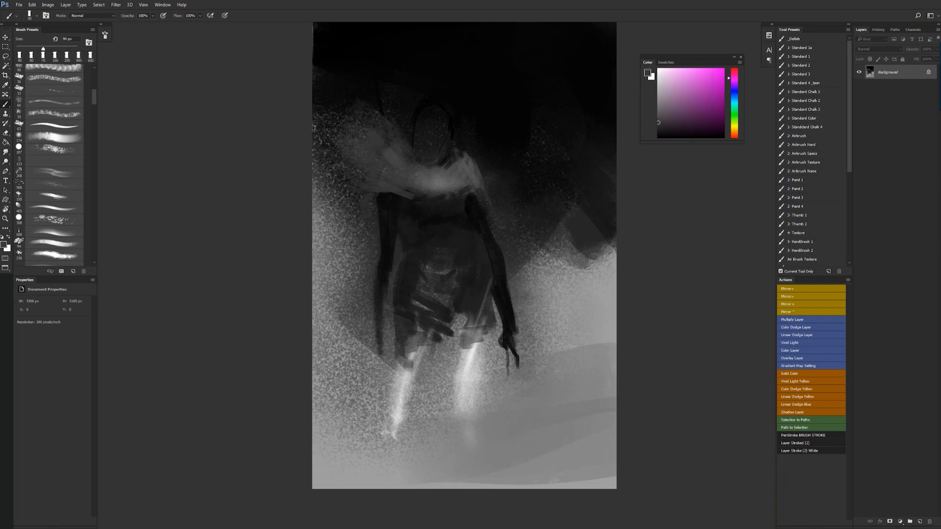
# - Build up the gray haze around the side of the head with larger chalk strokes
pyautogui.press(']')
pyautogui.press(']')
pyautogui.press(']')
pyautogui.press(']')
pyautogui.press(']')
pyautogui.press(']')
pyautogui.press(']')
pyautogui.press(']')
pyautogui.press(']')
pyautogui.press(']')
pyautogui.press(']')
pyautogui.moveTo(375, 124); pyautogui.dragTo(394, 99)
pyautogui.press('[')
pyautogui.moveTo(395, 104); pyautogui.dragTo(404, 126)
pyautogui.press('[')
pyautogui.press('[')
pyautogui.press('[')
pyautogui.press('[')
pyautogui.press('[')
# - Flip the canvas horizontally and carve the waist and both sides of the torso with sampled dark tones
pyautogui.hotkey('ctrl', 'shift', 'h')
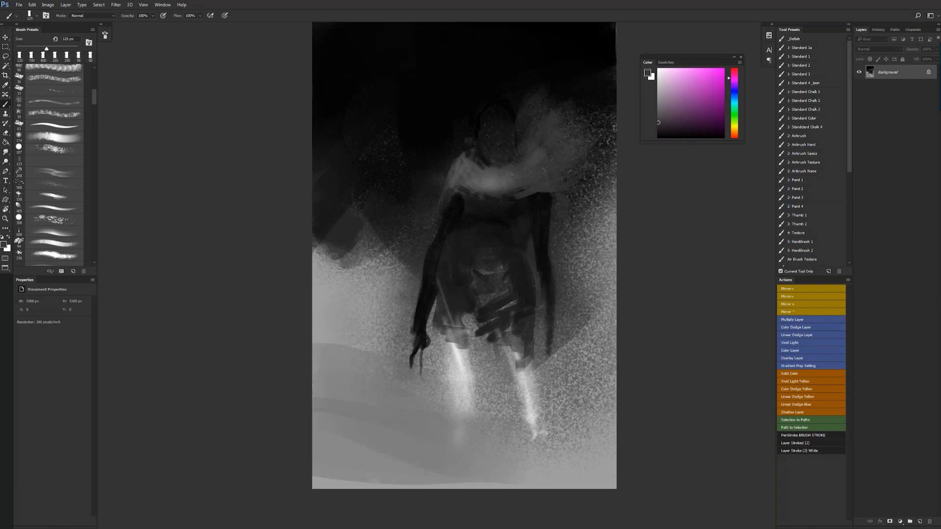
pyautogui.keyDown('alt'); pyautogui.click(522, 234); pyautogui.keyUp('alt')
pyautogui.moveTo(523, 236); pyautogui.dragTo(520, 246)
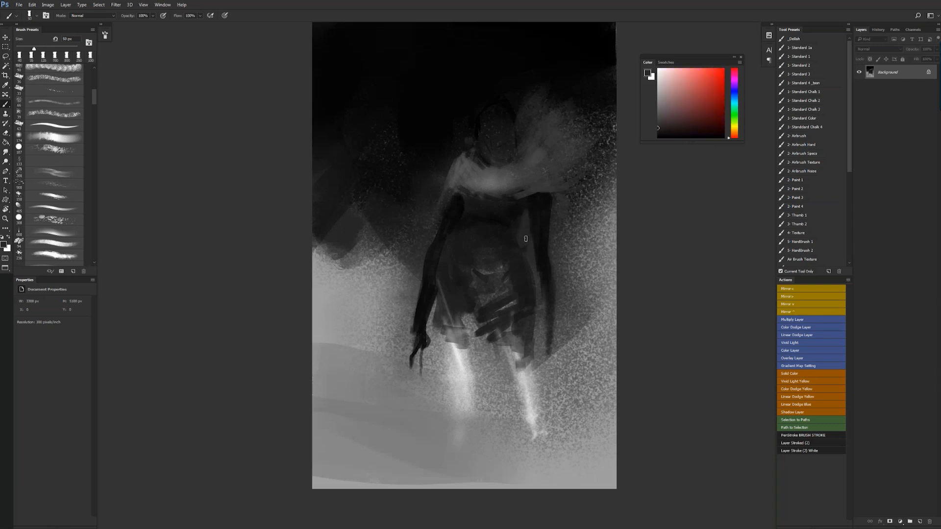
pyautogui.keyDown('alt'); pyautogui.click(530, 206); pyautogui.keyUp('alt')
pyautogui.moveTo(526, 205)
pyautogui.mouseDown()
pyautogui.moveTo(518, 238)
pyautogui.moveTo(531, 275)
pyautogui.mouseUp()
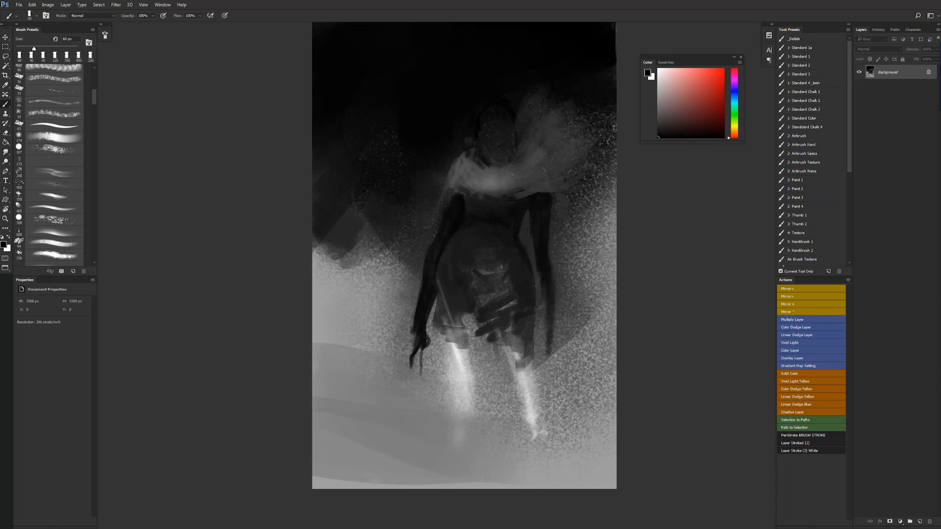
pyautogui.moveTo(455, 236); pyautogui.dragTo(441, 281)
pyautogui.press('[')
pyautogui.press('[')
# - Flip the canvas horizontally, blend away the head outline with dark gray, and add a lighter gray stroke beside the neck
pyautogui.hotkey('ctrl', 'shift', 'h')
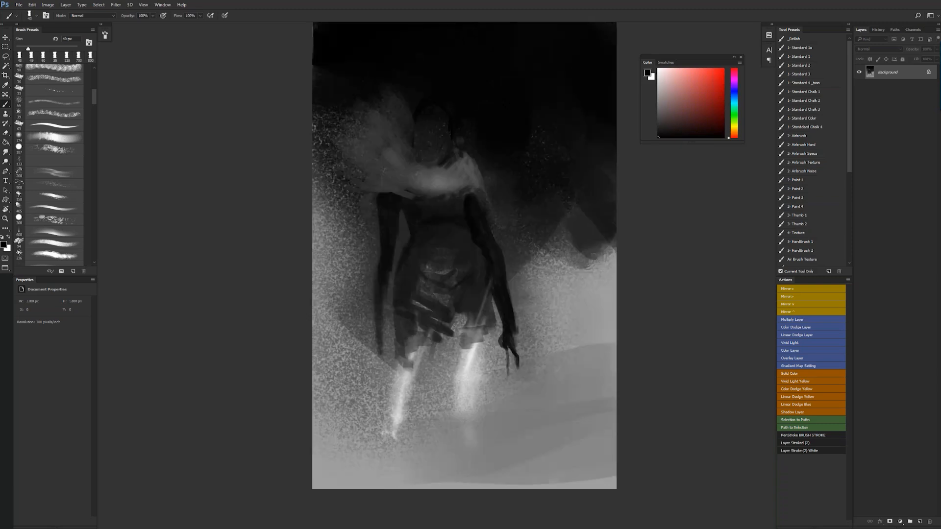
pyautogui.keyDown('alt'); pyautogui.click(433, 150); pyautogui.keyUp('alt')
pyautogui.press(']')
pyautogui.press(']')
pyautogui.press(']')
pyautogui.press(']')
pyautogui.press(']')
pyautogui.press(']')
pyautogui.press(']')
pyautogui.press(']')
pyautogui.press(']')
pyautogui.press(']')
pyautogui.press('[')
pyautogui.moveTo(444, 109); pyautogui.dragTo(454, 125)
pyautogui.keyDown('alt'); pyautogui.click(459, 149); pyautogui.keyUp('alt')
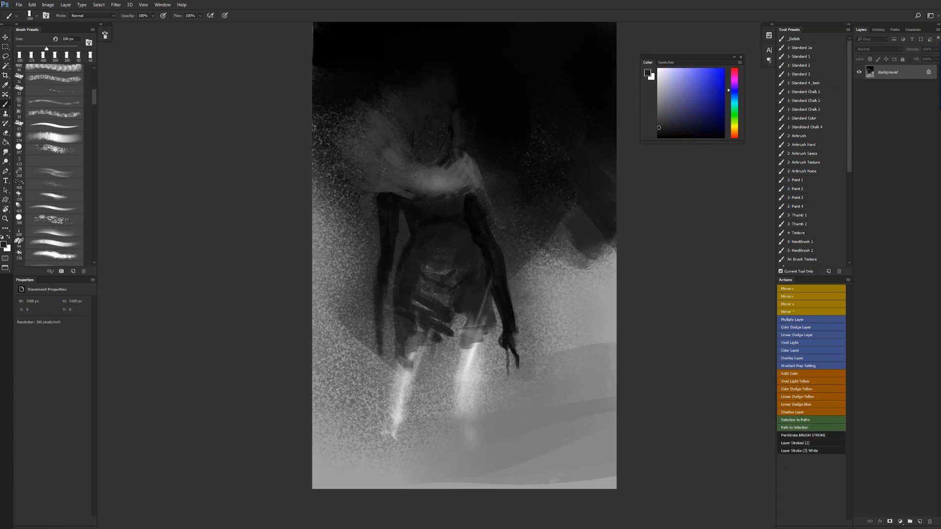
pyautogui.keyDown('alt'); pyautogui.click(445, 153); pyautogui.keyUp('alt')
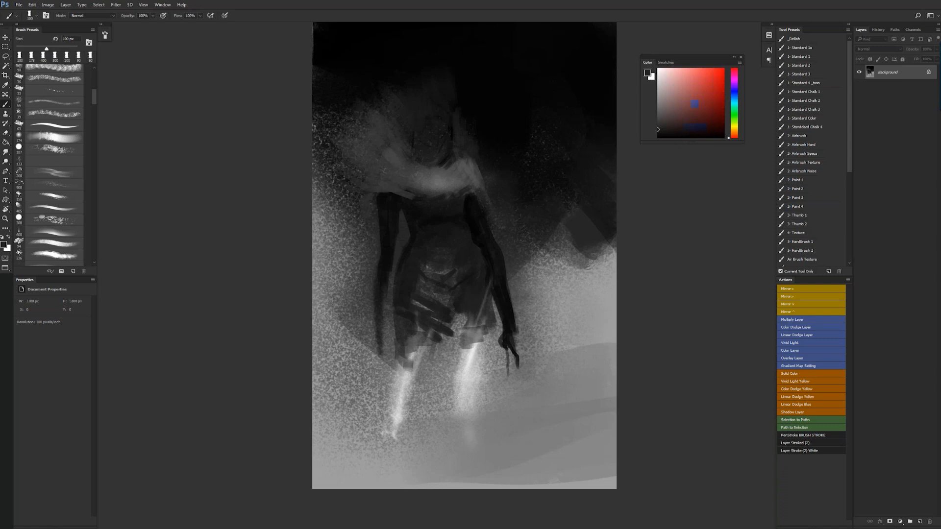
pyautogui.keyDown('alt'); pyautogui.click(463, 152); pyautogui.keyUp('alt')
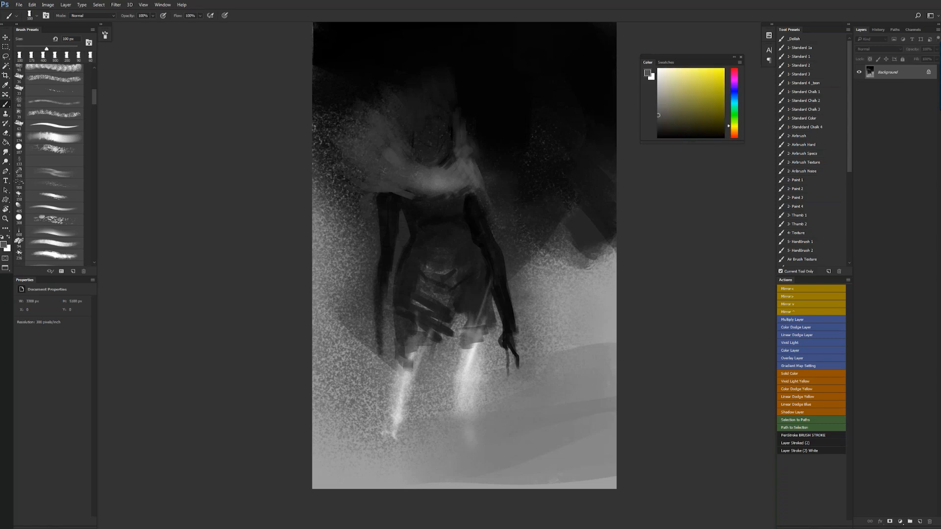
# - Paint sweeping lighter gray strokes from the collar out over the shoulder to form a feathery mantle
pyautogui.press('[')
pyautogui.keyDown('alt'); pyautogui.click(392, 175); pyautogui.keyUp('alt')
pyautogui.moveTo(387, 180); pyautogui.dragTo(415, 190)
pyautogui.press(']')
pyautogui.press(']')
pyautogui.press(']')
pyautogui.press(']')
pyautogui.moveTo(372, 167)
pyautogui.mouseDown()
pyautogui.moveTo(397, 177)
pyautogui.moveTo(379, 176)
pyautogui.mouseUp()
pyautogui.press(']')
pyautogui.press(']')
pyautogui.press(']')
pyautogui.press(']')
pyautogui.press(']')
pyautogui.moveTo(353, 144)
pyautogui.mouseDown()
pyautogui.moveTo(362, 151)
pyautogui.moveTo(323, 168)
pyautogui.mouseUp()
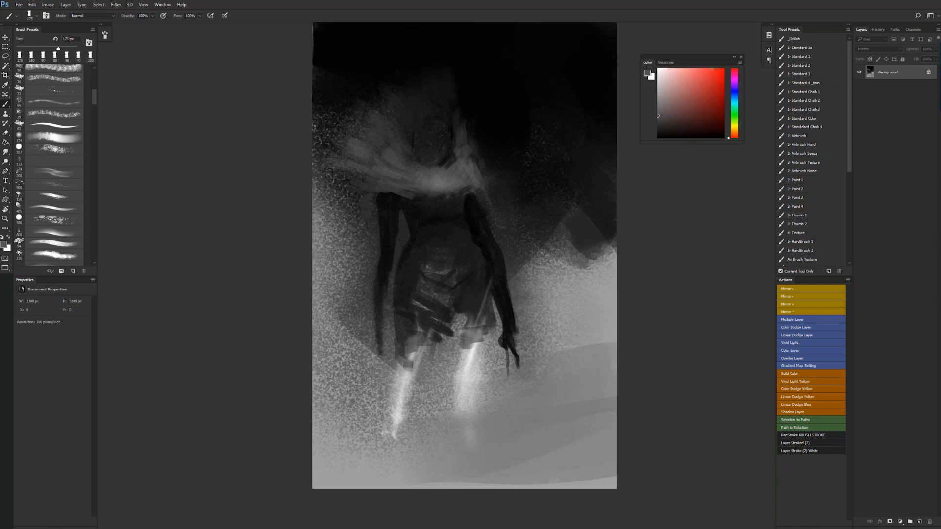
# - Cover the speckled background below the mantle with broad dark gray strokes out to the canvas edge
pyautogui.keyDown('alt'); pyautogui.click(364, 197); pyautogui.keyUp('alt')
pyautogui.keyDown('alt'); pyautogui.click(367, 202); pyautogui.keyUp('alt')
pyautogui.moveTo(370, 212)
pyautogui.mouseDown()
pyautogui.moveTo(347, 220)
pyautogui.moveTo(372, 225)
pyautogui.moveTo(346, 238)
pyautogui.moveTo(318, 202)
pyautogui.moveTo(326, 205)
pyautogui.mouseUp()
pyautogui.moveTo(368, 238)
pyautogui.mouseDown()
pyautogui.moveTo(369, 258)
pyautogui.moveTo(321, 214)
pyautogui.moveTo(319, 224)
pyautogui.mouseUp()
pyautogui.moveTo(334, 192)
pyautogui.mouseDown()
pyautogui.moveTo(298, 187)
pyautogui.moveTo(293, 151)
pyautogui.mouseUp()
pyautogui.moveTo(318, 200)
pyautogui.mouseDown()
pyautogui.moveTo(307, 205)
pyautogui.moveTo(313, 214)
pyautogui.mouseUp()
pyautogui.moveTo(345, 227); pyautogui.dragTo(318, 218)
# - Reinforce the arm beneath the feathery mantle in sampled black from the shoulder down
pyautogui.keyDown('alt'); pyautogui.click(385, 209); pyautogui.keyUp('alt')
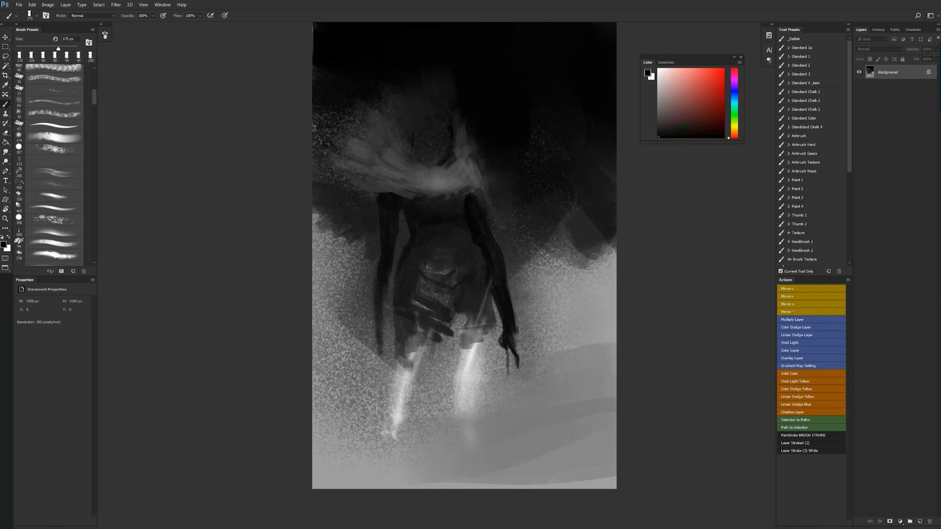
pyautogui.moveTo(375, 215); pyautogui.dragTo(374, 232)
pyautogui.keyDown('alt'); pyautogui.click(375, 207); pyautogui.keyUp('alt')
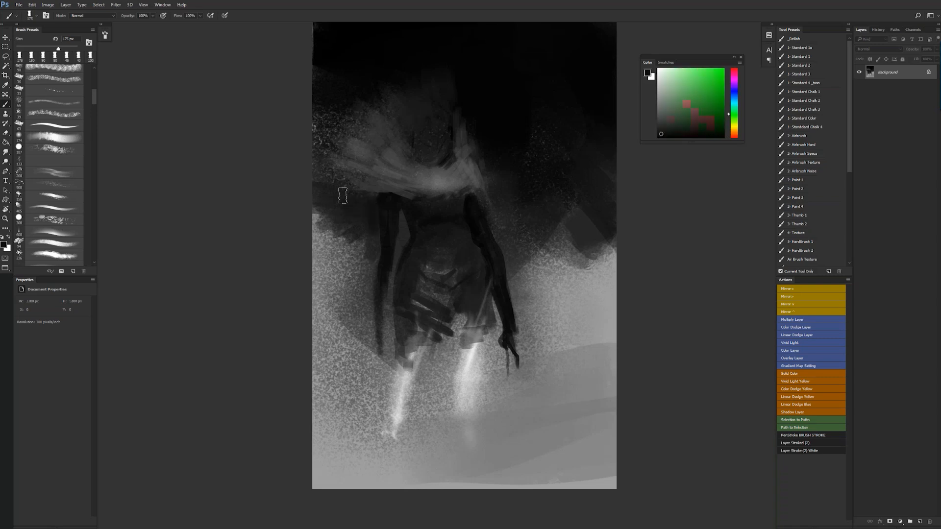
pyautogui.keyDown('alt'); pyautogui.click(383, 235); pyautogui.keyUp('alt')
pyautogui.press('[')
pyautogui.press('[')
pyautogui.press('[')
pyautogui.press('[')
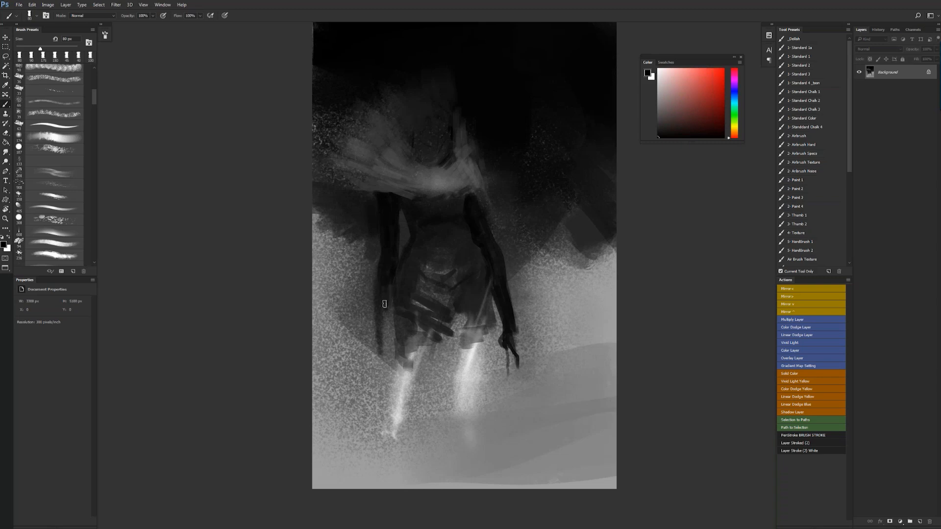
# - Draw the forearm, hand and long finger of the same arm with thin black strokes
pyautogui.moveTo(387, 328)
pyautogui.mouseDown()
pyautogui.moveTo(378, 338)
pyautogui.moveTo(382, 393)
pyautogui.mouseUp()
pyautogui.press('[')
pyautogui.press('[')
pyautogui.press('[')
pyautogui.press('[')
pyautogui.moveTo(382, 353); pyautogui.dragTo(384, 355)
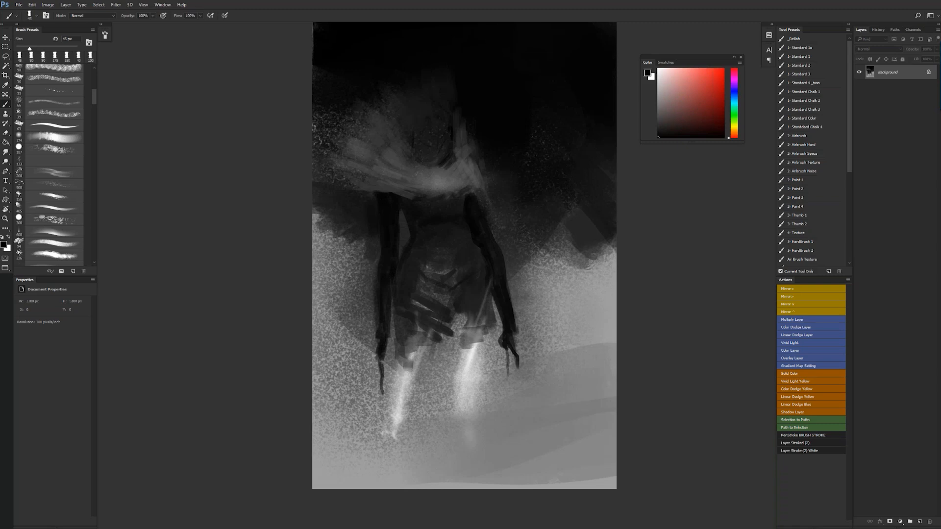
# - Flip the canvas horizontally and broaden the mantle over the opposite shoulder with sampled gray strokes
pyautogui.hotkey('ctrl', 'shift', 'h')
pyautogui.press(']')
pyautogui.press(']')
pyautogui.press(']')
pyautogui.press(']')
pyautogui.press(']')
pyautogui.press(']')
pyautogui.keyDown('alt'); pyautogui.click(455, 172); pyautogui.keyUp('alt')
pyautogui.moveTo(448, 164); pyautogui.dragTo(440, 193)
pyautogui.moveTo(444, 157)
pyautogui.mouseDown()
pyautogui.moveTo(447, 182)
pyautogui.moveTo(428, 213)
pyautogui.moveTo(438, 210)
pyautogui.moveTo(434, 194)
pyautogui.moveTo(445, 196)
pyautogui.mouseUp()
pyautogui.keyDown('alt'); pyautogui.click(447, 209); pyautogui.keyUp('alt')
pyautogui.keyDown('alt'); pyautogui.click(437, 197); pyautogui.keyUp('alt')
pyautogui.keyDown('alt'); pyautogui.click(442, 195); pyautogui.keyUp('alt')
pyautogui.moveTo(448, 169)
pyautogui.mouseDown()
pyautogui.moveTo(448, 196)
pyautogui.moveTo(451, 186)
pyautogui.moveTo(468, 188)
pyautogui.moveTo(482, 198)
pyautogui.moveTo(492, 186)
pyautogui.moveTo(483, 182)
pyautogui.mouseUp()
# - Flip the canvas horizontally and block in the face as a black oval inside the gray hood
pyautogui.hotkey('ctrl', 'shift', 'h')
pyautogui.press('[')
pyautogui.press('d')
pyautogui.press('[')
pyautogui.press('x')
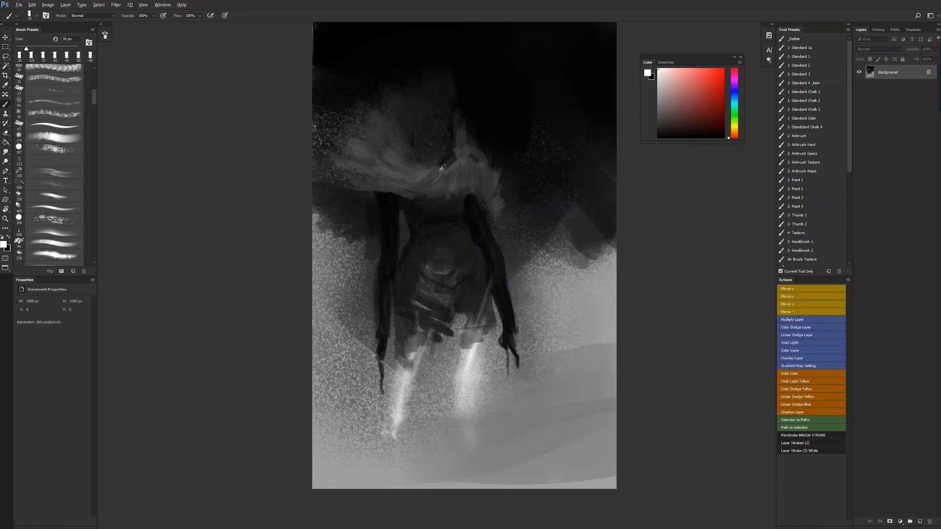
pyautogui.keyDown('alt'); pyautogui.click(431, 152); pyautogui.keyUp('alt')
pyautogui.moveTo(443, 136); pyautogui.dragTo(445, 146)
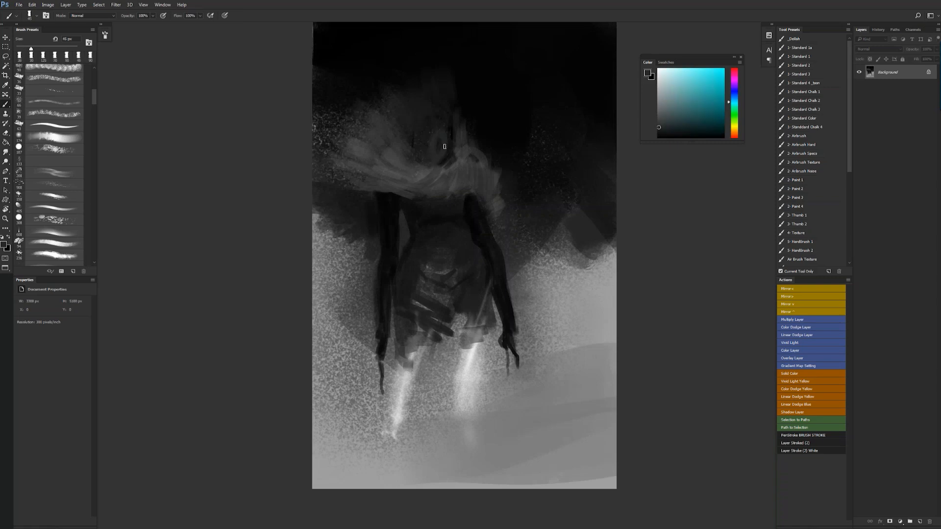
pyautogui.press(']')
pyautogui.press('d')
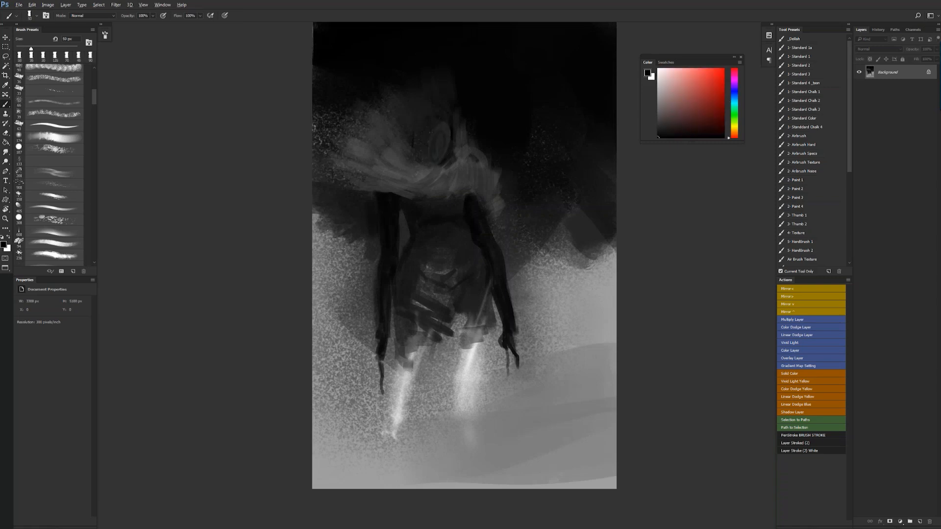
pyautogui.moveTo(442, 123)
pyautogui.mouseDown()
pyautogui.moveTo(431, 141)
pyautogui.moveTo(445, 126)
pyautogui.moveTo(435, 154)
pyautogui.moveTo(446, 152)
pyautogui.moveTo(430, 157)
pyautogui.moveTo(428, 147)
pyautogui.moveTo(443, 155)
pyautogui.moveTo(451, 147)
pyautogui.mouseUp()
pyautogui.press(']')
pyautogui.press(']')
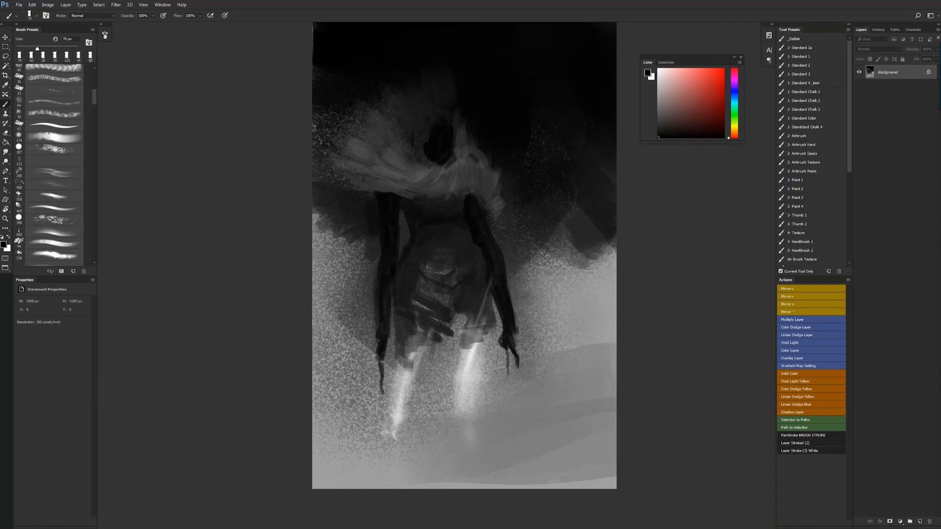
# - Flip the canvas horizontally and shade the abdomen and hip with sampled dark gray strokes
pyautogui.hotkey('ctrl', 'shift', 'h')
pyautogui.press('[')
pyautogui.press('[')
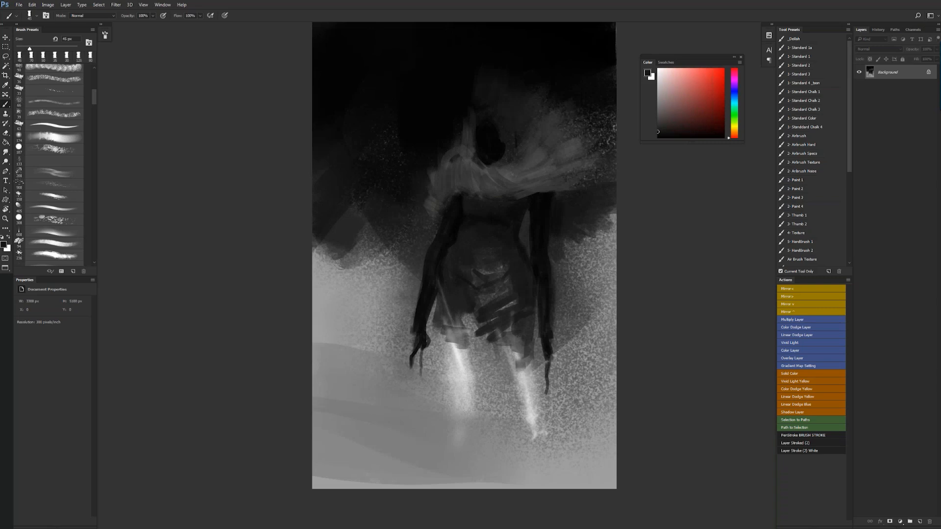
pyautogui.keyDown('alt'); pyautogui.click(483, 271); pyautogui.keyUp('alt')
pyautogui.moveTo(455, 259); pyautogui.dragTo(472, 279)
pyautogui.press(']')
pyautogui.press(']')
pyautogui.keyDown('alt'); pyautogui.click(466, 277); pyautogui.keyUp('alt')
pyautogui.keyDown('alt'); pyautogui.click(468, 274); pyautogui.keyUp('alt')
pyautogui.keyDown('alt'); pyautogui.click(474, 280); pyautogui.keyUp('alt')
pyautogui.keyDown('alt'); pyautogui.click(466, 255); pyautogui.keyUp('alt')
pyautogui.moveTo(462, 248); pyautogui.dragTo(471, 263)
pyautogui.keyDown('alt'); pyautogui.click(472, 267); pyautogui.keyUp('alt')
pyautogui.keyDown('alt'); pyautogui.click(481, 293); pyautogui.keyUp('alt')
pyautogui.keyDown('alt'); pyautogui.click(483, 245); pyautogui.keyUp('alt')
# - Flip the canvas horizontally and cover the upper part of the leg under the long-fingered hand with sampled gray strokes
pyautogui.hotkey('ctrl', 'shift', 'h')
pyautogui.keyDown('alt'); pyautogui.click(415, 351); pyautogui.keyUp('alt')
pyautogui.keyDown('alt'); pyautogui.click(416, 357); pyautogui.keyUp('alt')
pyautogui.moveTo(420, 359); pyautogui.dragTo(405, 364)
pyautogui.moveTo(417, 350)
pyautogui.mouseDown()
pyautogui.moveTo(400, 363)
pyautogui.moveTo(407, 332)
pyautogui.mouseUp()
# - Shade the garment hem and the thigh above the other leg with broader sampled gray strokes
pyautogui.press(']')
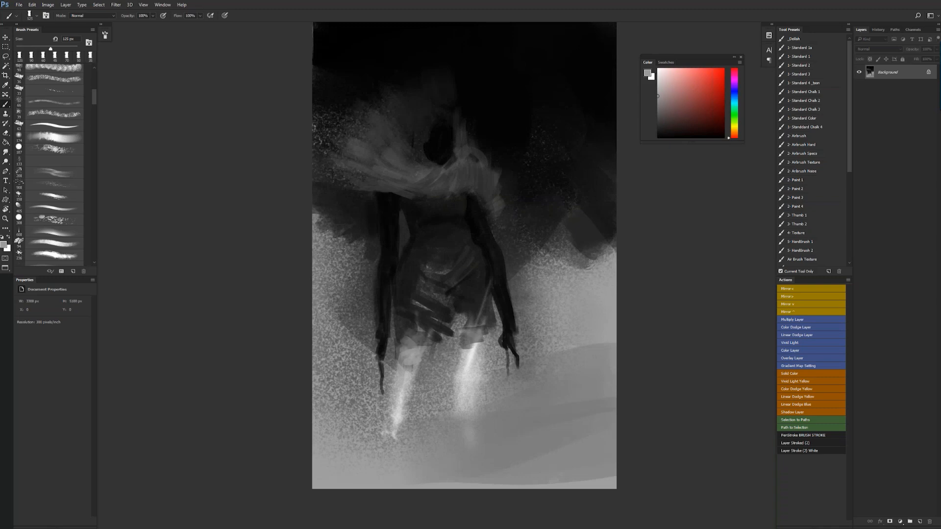
pyautogui.moveTo(467, 340); pyautogui.dragTo(467, 361)
pyautogui.moveTo(471, 345); pyautogui.dragTo(470, 353)
pyautogui.keyDown('alt'); pyautogui.click(461, 309); pyautogui.keyUp('alt')
pyautogui.moveTo(466, 321); pyautogui.dragTo(467, 335)
pyautogui.moveTo(483, 299)
pyautogui.mouseDown()
pyautogui.moveTo(474, 325)
pyautogui.moveTo(491, 328)
pyautogui.mouseUp()
pyautogui.moveTo(486, 319); pyautogui.dragTo(483, 339)
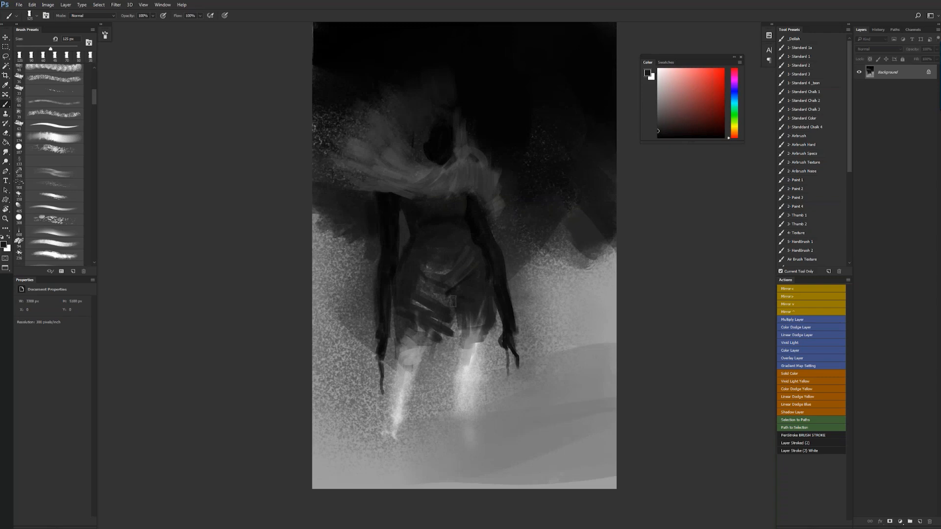
# - Darken the crease below the abdomen, flip the canvas horizontally, and touch up the garment hem with dark strokes
pyautogui.keyDown('alt'); pyautogui.click(449, 293); pyautogui.keyUp('alt')
pyautogui.moveTo(452, 305)
pyautogui.mouseDown()
pyautogui.moveTo(447, 326)
pyautogui.moveTo(435, 328)
pyautogui.mouseUp()
pyautogui.press('[')
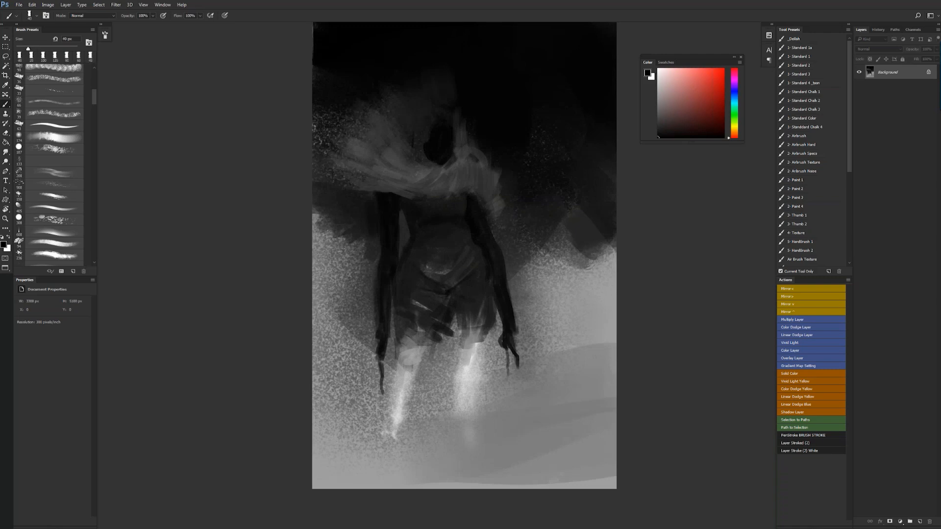
pyautogui.hotkey('ctrl', 'shift', 'h')
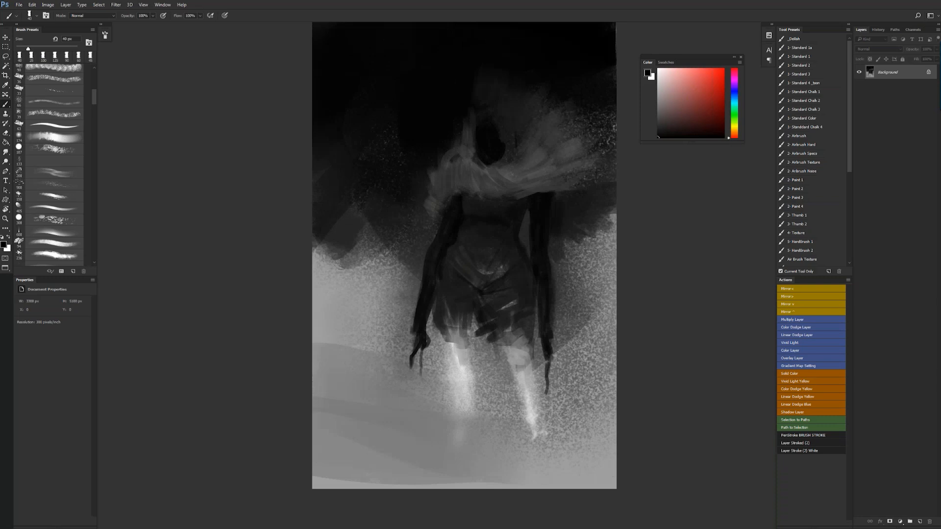
pyautogui.moveTo(468, 318); pyautogui.dragTo(459, 327)
pyautogui.keyDown('alt'); pyautogui.click(465, 329); pyautogui.keyUp('alt')
pyautogui.keyDown('alt'); pyautogui.click(460, 339); pyautogui.keyUp('alt')
# - Fill the leg below the bent arm with solid light gray strokes down to the foot
pyautogui.press(']')
pyautogui.press(']')
pyautogui.moveTo(448, 332)
pyautogui.mouseDown()
pyautogui.moveTo(471, 367)
pyautogui.moveTo(466, 403)
pyautogui.mouseUp()
pyautogui.keyDown('alt'); pyautogui.click(460, 347); pyautogui.keyUp('alt')
pyautogui.press('[')
pyautogui.moveTo(458, 363); pyautogui.dragTo(452, 425)
pyautogui.press('[')
pyautogui.press('[')
pyautogui.press('[')
pyautogui.keyDown('alt'); pyautogui.click(453, 423); pyautogui.keyUp('alt')
pyautogui.moveTo(447, 352); pyautogui.dragTo(448, 398)
# - Fill the other leg with light gray strokes, flip the canvas horizontally, and refine its knee and shin
pyautogui.keyDown('alt'); pyautogui.click(527, 365); pyautogui.keyUp('alt')
pyautogui.moveTo(505, 345)
pyautogui.mouseDown()
pyautogui.moveTo(534, 375)
pyautogui.moveTo(529, 416)
pyautogui.mouseUp()
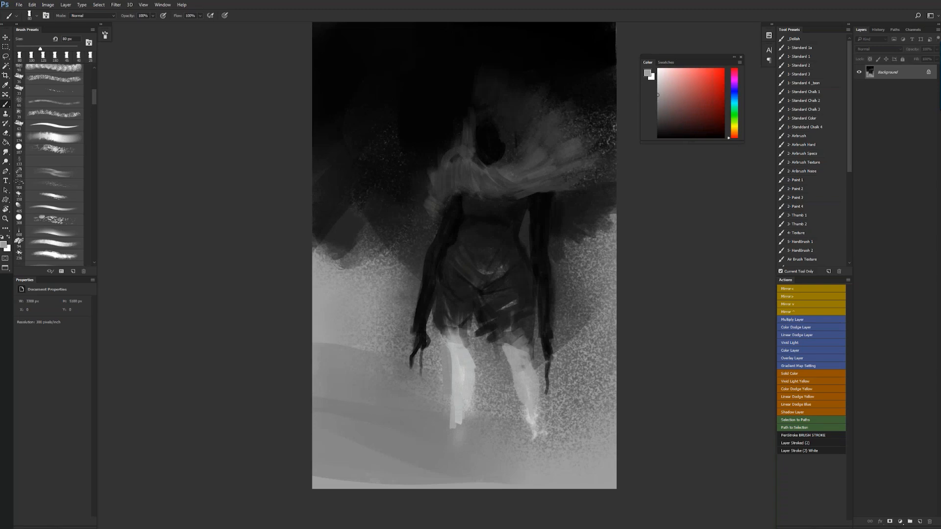
pyautogui.hotkey('ctrl', 'shift', 'h')
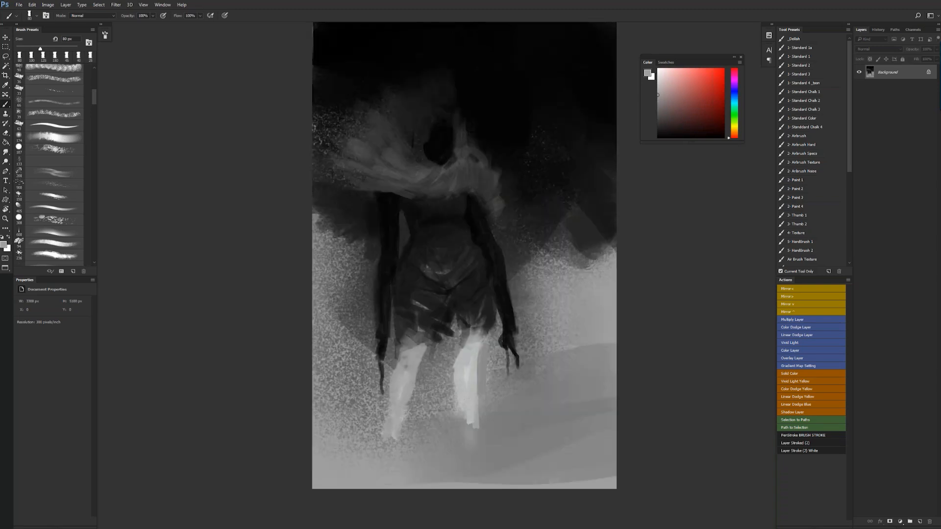
pyautogui.keyDown('alt'); pyautogui.click(468, 353); pyautogui.keyUp('alt')
pyautogui.press('[')
pyautogui.press('[')
pyautogui.moveTo(400, 364); pyautogui.dragTo(393, 405)
pyautogui.moveTo(403, 359); pyautogui.dragTo(404, 387)
pyautogui.moveTo(411, 347)
pyautogui.mouseDown()
pyautogui.moveTo(407, 337)
pyautogui.moveTo(405, 345)
pyautogui.mouseUp()
pyautogui.keyDown('alt'); pyautogui.click(413, 338); pyautogui.keyUp('alt')
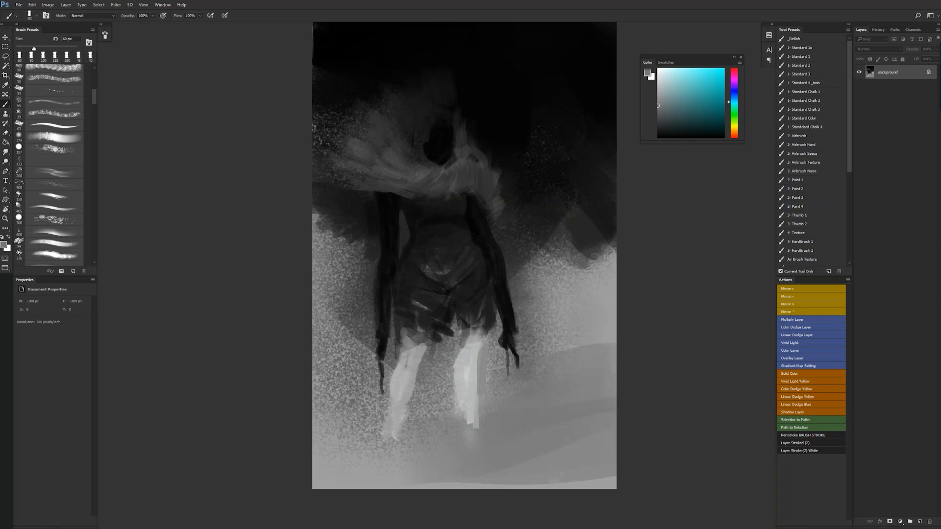
# - Touch up the shoulders beneath both sides of the mantle with sampled dark tones
pyautogui.keyDown('alt'); pyautogui.click(372, 214); pyautogui.keyUp('alt')
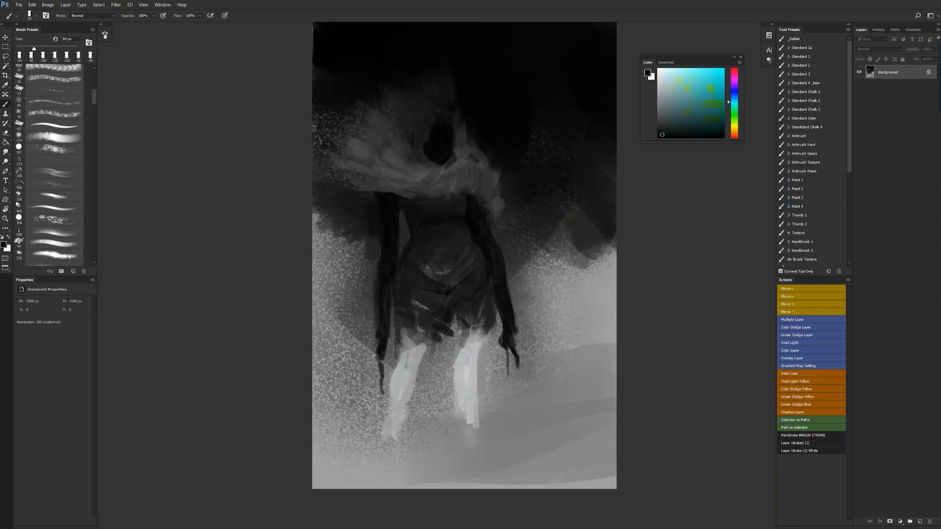
pyautogui.keyDown('alt'); pyautogui.click(375, 218); pyautogui.keyUp('alt')
pyautogui.keyDown('alt'); pyautogui.click(370, 216); pyautogui.keyUp('alt')
pyautogui.keyDown('alt'); pyautogui.click(370, 210); pyautogui.keyUp('alt')
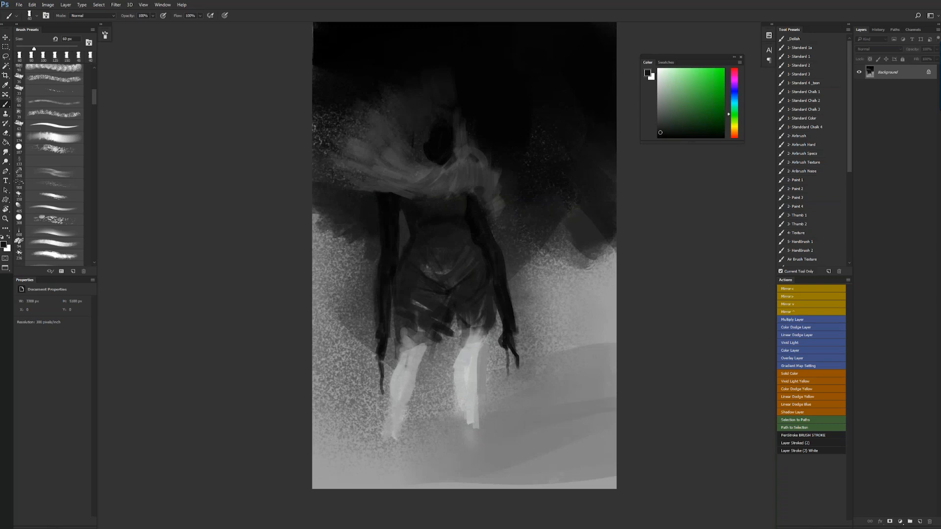
pyautogui.keyDown('alt'); pyautogui.click(486, 200); pyautogui.keyUp('alt')
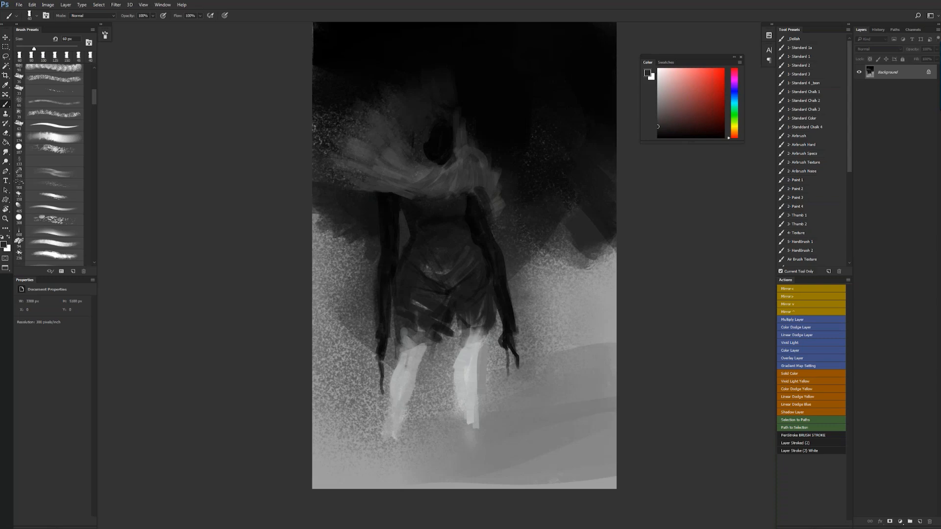
# - Darken the hood's outer edge and the background beside it with large sampled strokes, undoing the last stroke
pyautogui.keyDown('alt'); pyautogui.click(507, 182); pyautogui.keyUp('alt')
pyautogui.press(']')
pyautogui.press(']')
pyautogui.press(']')
pyautogui.press(']')
pyautogui.press(']')
pyautogui.press(']')
pyautogui.press(']')
pyautogui.press(']')
pyautogui.press(']')
pyautogui.moveTo(472, 122); pyautogui.dragTo(481, 149)
pyautogui.keyDown('alt'); pyautogui.click(479, 103); pyautogui.keyUp('alt')
pyautogui.moveTo(471, 116)
pyautogui.mouseDown()
pyautogui.moveTo(466, 163)
pyautogui.moveTo(453, 184)
pyautogui.mouseUp()
pyautogui.hotkey('ctrl', 'z')
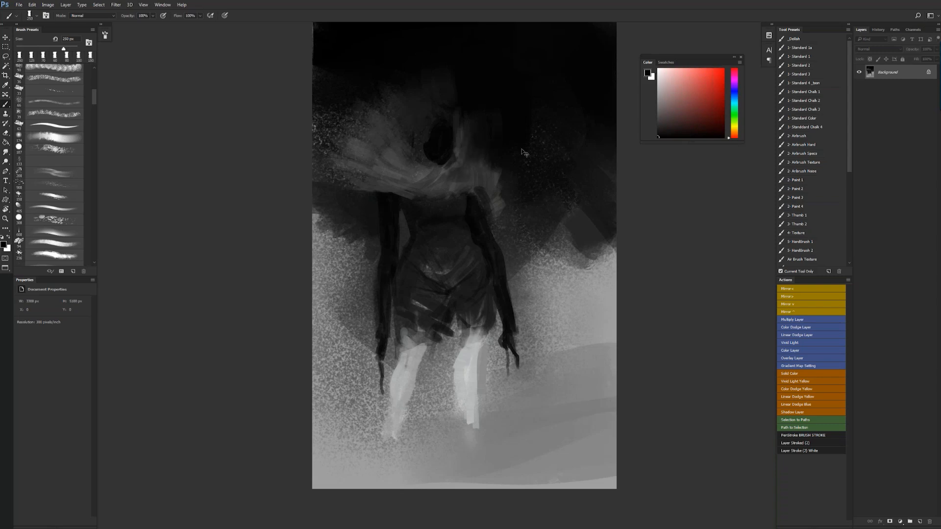
# - Flip the canvas horizontally and draw a thin, curved gray peak rising from the hood with a smaller brush
pyautogui.hotkey('ctrl', 'shift', 'h')
pyautogui.keyDown('alt'); pyautogui.click(482, 169); pyautogui.keyUp('alt')
pyautogui.press('[')
pyautogui.press('[')
pyautogui.press('[')
pyautogui.press('[')
pyautogui.moveTo(457, 133); pyautogui.dragTo(461, 141)
pyautogui.press('[')
pyautogui.press('[')
pyautogui.press('[')
pyautogui.press('[')
pyautogui.press('[')
pyautogui.press('[')
pyautogui.moveTo(473, 74); pyautogui.dragTo(467, 115)
pyautogui.keyDown('alt'); pyautogui.click(468, 109); pyautogui.keyUp('alt')
pyautogui.moveTo(476, 66); pyautogui.dragTo(466, 105)
pyautogui.press('[')
# - Choose the 2- Airbrush Noise brush preset and paint a white horn curving from the hood to the canvas's upper edge
pyautogui.keyDown('alt'); pyautogui.click(467, 358); pyautogui.keyUp('alt')
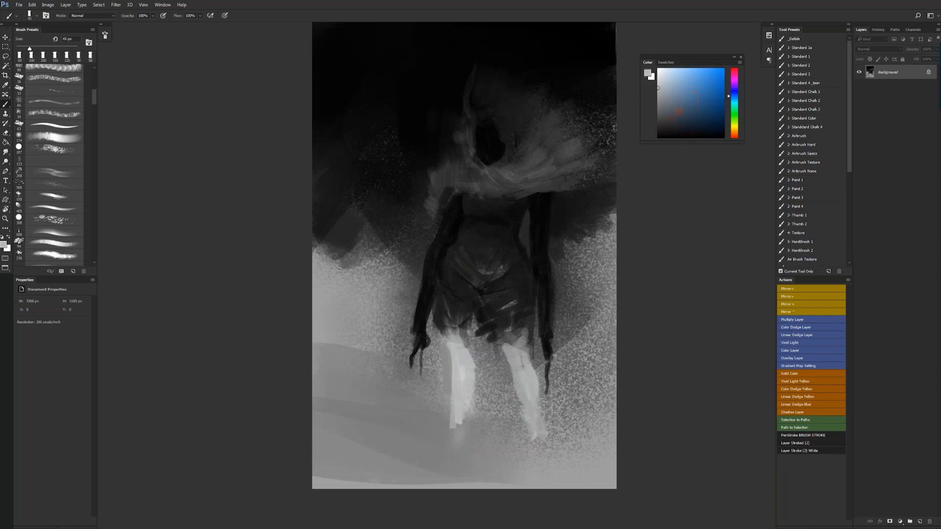
pyautogui.click(824, 171)
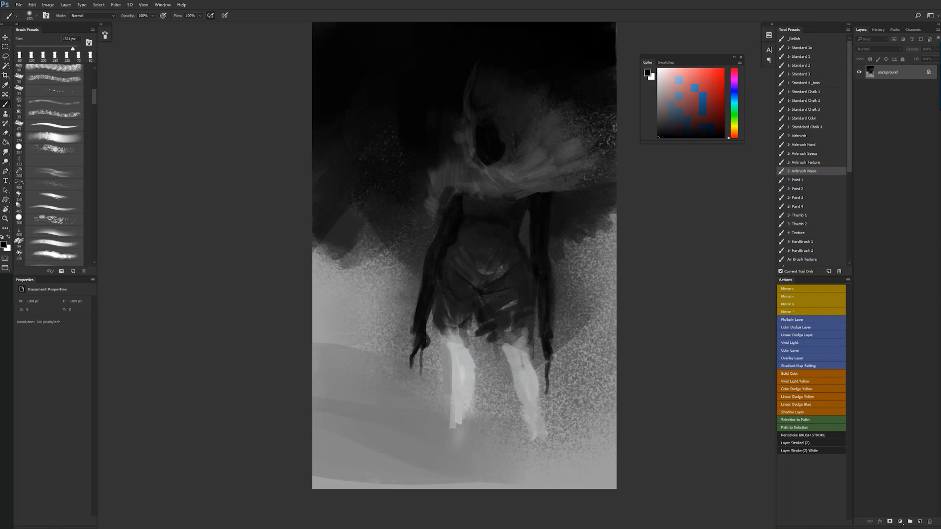
pyautogui.press('x')
pyautogui.press('[')
# - Reinforce the upper section of the curved white horn with a smaller airbrush
pyautogui.press('[')
pyautogui.press('[')
pyautogui.press('[')
pyautogui.press('[')
pyautogui.moveTo(474, 133)
pyautogui.mouseDown()
pyautogui.moveTo(428, 73)
pyautogui.moveTo(434, 24)
pyautogui.mouseUp()
pyautogui.hotkey('ctrl', 'z')
pyautogui.press(']')
pyautogui.moveTo(473, 132); pyautogui.dragTo(426, 24)
pyautogui.press('[')
pyautogui.press('[')
pyautogui.press('[')
pyautogui.press('[')
pyautogui.press('[')
pyautogui.moveTo(425, 57)
pyautogui.mouseDown()
pyautogui.moveTo(416, 137)
pyautogui.moveTo(416, 99)
pyautogui.moveTo(401, 171)
pyautogui.moveTo(409, 149)
pyautogui.mouseUp()
pyautogui.press(']')
pyautogui.press(']')
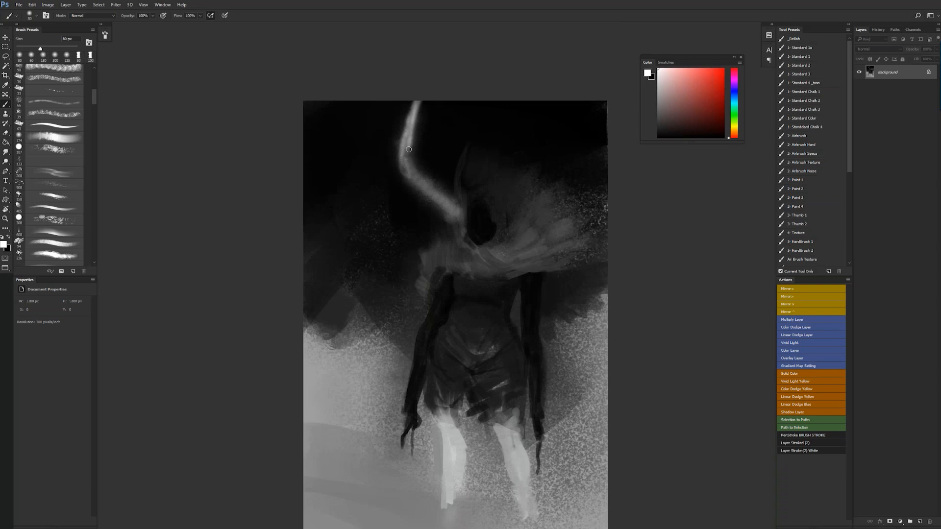
# - Paint a second, straighter white horn from the face to the canvas's upper edge, varying the brush size
pyautogui.moveTo(492, 208)
pyautogui.mouseDown()
pyautogui.moveTo(486, 75)
pyautogui.moveTo(485, 172)
pyautogui.moveTo(485, 121)
pyautogui.mouseUp()
pyautogui.moveTo(486, 85); pyautogui.dragTo(486, 172)
pyautogui.press(']')
pyautogui.moveTo(483, 102); pyautogui.dragTo(484, 156)
pyautogui.press(']')
pyautogui.press(']')
pyautogui.moveTo(483, 103); pyautogui.dragTo(489, 187)
pyautogui.press(']')
pyautogui.press(']')
pyautogui.press(']')
pyautogui.press(']')
pyautogui.press(']')
pyautogui.press(']')
pyautogui.press(']')
pyautogui.moveTo(484, 122); pyautogui.dragTo(491, 199)
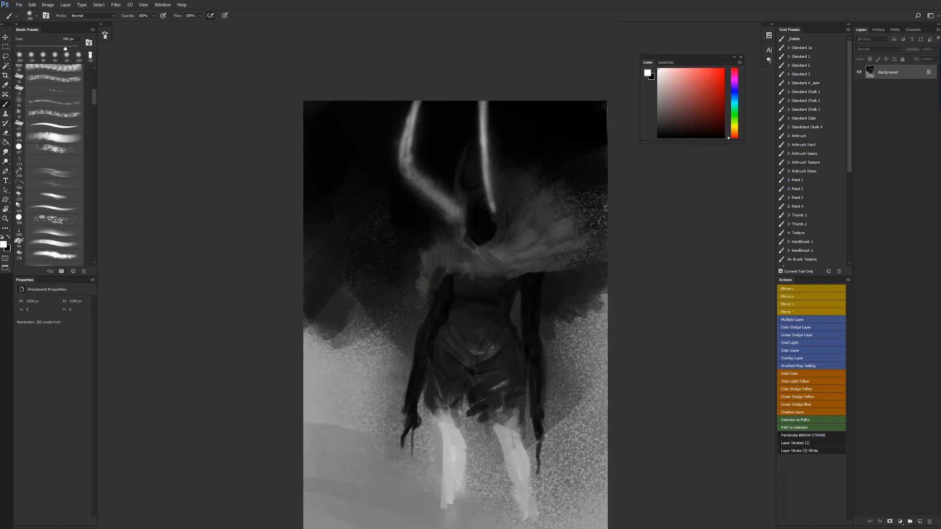
# - Thicken the curved horn along its upper part and bend with white airbrush strokes
pyautogui.moveTo(416, 101); pyautogui.dragTo(412, 124)
pyautogui.press('[')
pyautogui.press('[')
pyautogui.press('[')
pyautogui.press('[')
pyautogui.press('[')
pyautogui.press('[')
pyautogui.moveTo(409, 129)
pyautogui.mouseDown()
pyautogui.moveTo(408, 180)
pyautogui.moveTo(413, 170)
pyautogui.moveTo(431, 196)
pyautogui.mouseUp()
# - Soften the broad side of the mantle and the background above it with sampled gray, using a large soft airbrush
pyautogui.press(']')
pyautogui.press(']')
pyautogui.press(']')
pyautogui.press(']')
pyautogui.press(']')
pyautogui.press(']')
pyautogui.press(']')
pyautogui.press(']')
pyautogui.press(']')
pyautogui.press(']')
pyautogui.press(']')
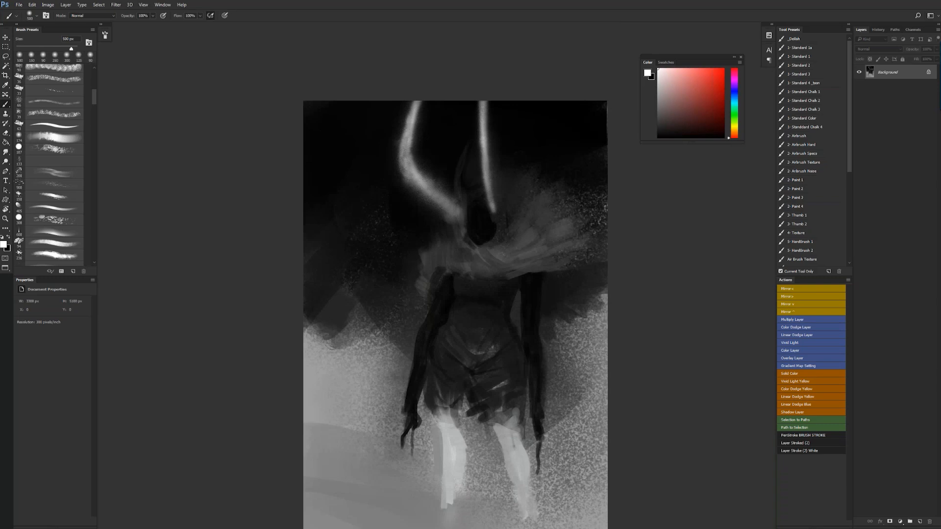
pyautogui.keyDown('alt'); pyautogui.click(473, 267); pyautogui.keyUp('alt')
pyautogui.keyDown('alt'); pyautogui.click(425, 246); pyautogui.keyUp('alt')
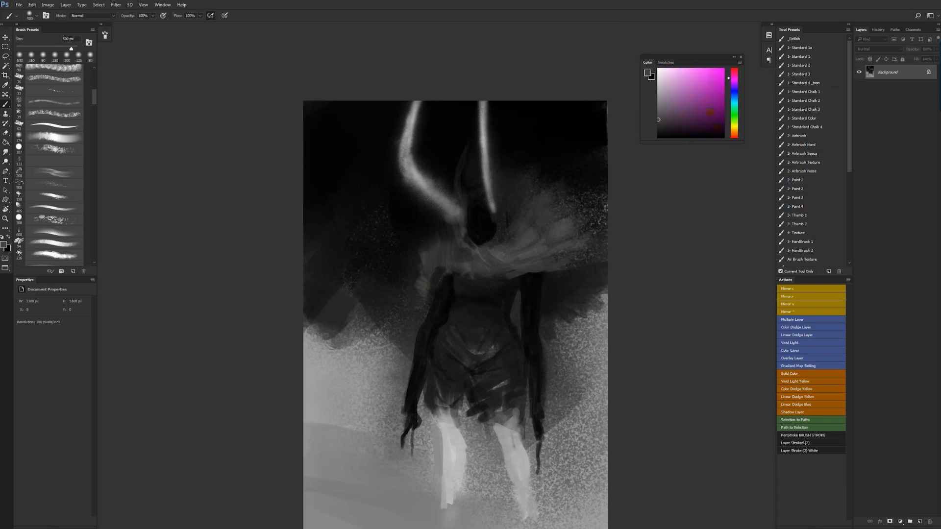
pyautogui.moveTo(424, 227); pyautogui.dragTo(421, 220)
pyautogui.hotkey('ctrl', 'z')
pyautogui.moveTo(479, 327); pyautogui.dragTo(470, 278)
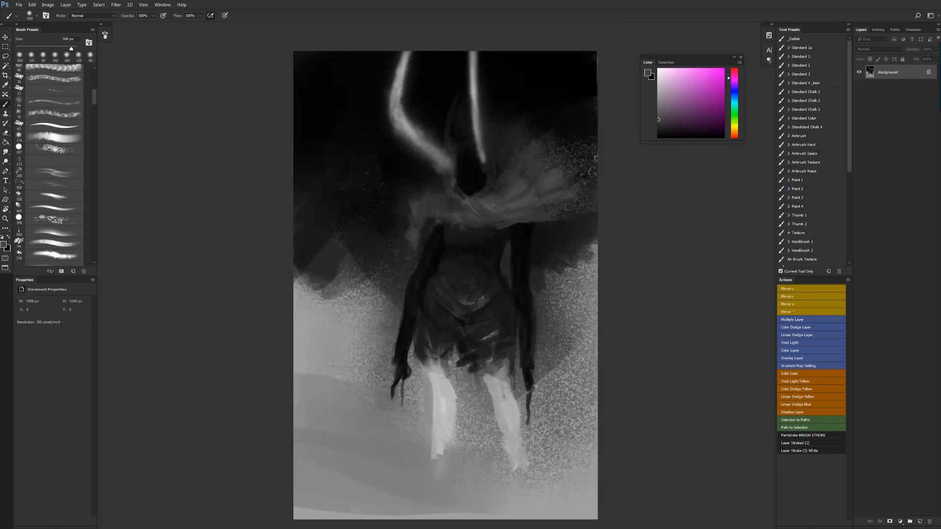
pyautogui.keyDown('alt'); pyautogui.click(488, 200); pyautogui.keyUp('alt')
pyautogui.moveTo(537, 156)
pyautogui.mouseDown()
pyautogui.moveTo(556, 146)
pyautogui.moveTo(541, 116)
pyautogui.moveTo(559, 114)
pyautogui.mouseUp()
# - Flip the canvas horizontally, reset the colours to default, and darken the mantle beside the face with small soft strokes
pyautogui.hotkey('ctrl', 'shift', 'h')
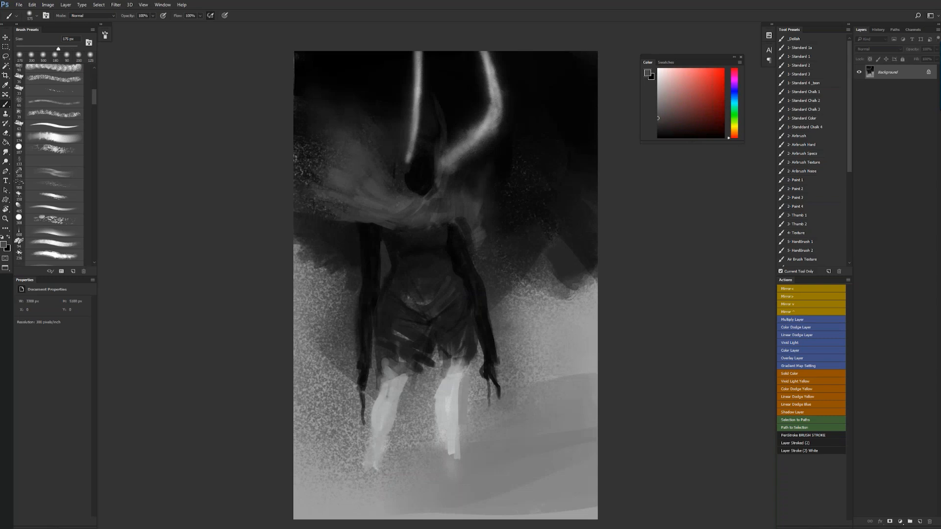
pyautogui.press('d')
pyautogui.press('[')
pyautogui.press(']')
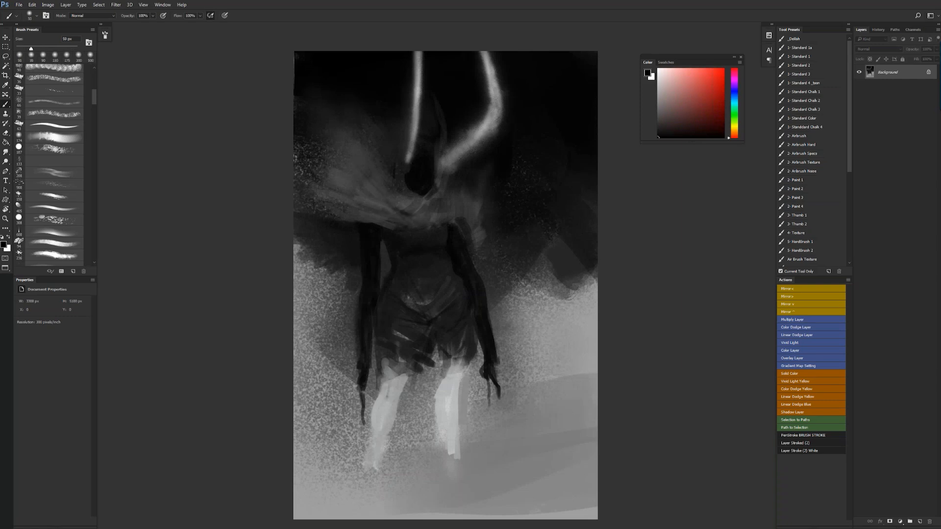
pyautogui.keyDown('alt'); pyautogui.click(390, 189); pyautogui.keyUp('alt')
pyautogui.moveTo(391, 186); pyautogui.dragTo(400, 193)
# - Flip the canvas horizontally and airbrush soft haze over the dark background around the horns with a large brush
pyautogui.press('z')
pyautogui.moveTo(451, 273); pyautogui.dragTo(402, 273)
pyautogui.hotkey('ctrl', 'shift', 'h')
pyautogui.moveTo(460, 280); pyautogui.dragTo(490, 279)
pyautogui.press('b')
pyautogui.press(']')
pyautogui.press(']')
pyautogui.press(']')
pyautogui.press(']')
pyautogui.moveTo(482, 147)
pyautogui.mouseDown()
pyautogui.moveTo(485, 135)
pyautogui.moveTo(527, 129)
pyautogui.mouseUp()
pyautogui.moveTo(431, 154); pyautogui.dragTo(443, 125)
pyautogui.press('[')
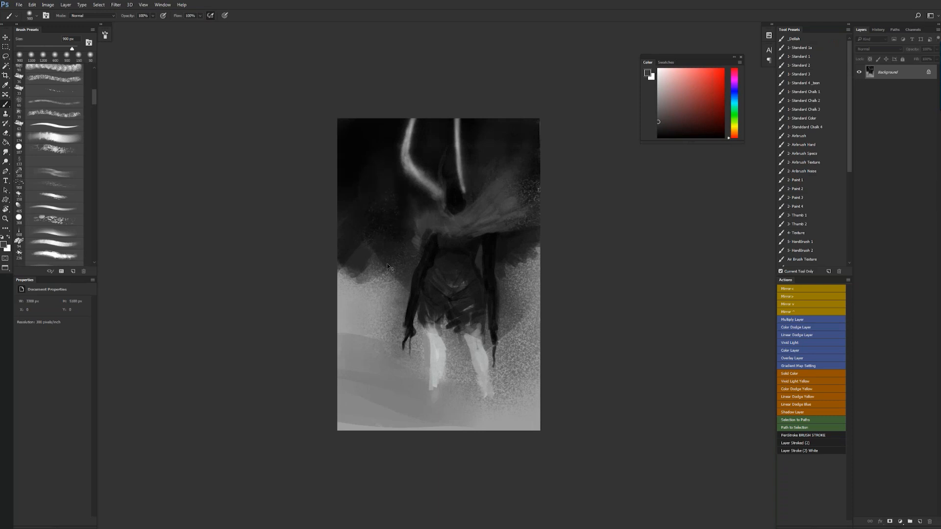
# - Blend the dark background into the pale ground on the bent-arm side with sampled 900 px airbrush strokes
pyautogui.scroll(1, 391, 237)
pyautogui.keyDown('alt'); pyautogui.click(380, 230); pyautogui.keyUp('alt')
pyautogui.moveTo(350, 245); pyautogui.dragTo(338, 204)
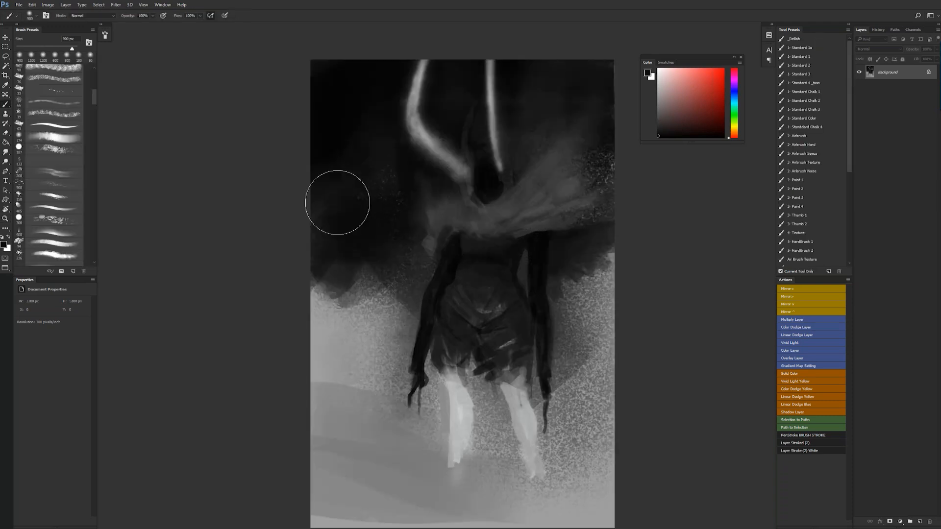
pyautogui.moveTo(363, 286); pyautogui.dragTo(388, 322)
pyautogui.moveTo(329, 317)
pyautogui.mouseDown()
pyautogui.moveTo(327, 343)
pyautogui.moveTo(359, 308)
pyautogui.moveTo(321, 346)
pyautogui.moveTo(351, 277)
pyautogui.mouseUp()
pyautogui.keyDown('alt'); pyautogui.click(325, 338); pyautogui.keyUp('alt')
pyautogui.keyDown('alt'); pyautogui.click(339, 265); pyautogui.keyUp('alt')
pyautogui.moveTo(328, 234); pyautogui.dragTo(378, 305)
pyautogui.keyDown('alt'); pyautogui.click(358, 230); pyautogui.keyUp('alt')
pyautogui.moveTo(358, 240)
pyautogui.mouseDown()
pyautogui.moveTo(345, 260)
pyautogui.moveTo(387, 300)
pyautogui.mouseUp()
# - Soften the background's speckled edge beside the straight arm with large airbrush strokes, and flip the canvas horizontally
pyautogui.keyDown('alt'); pyautogui.click(572, 235); pyautogui.keyUp('alt')
pyautogui.moveTo(579, 288)
pyautogui.mouseDown()
pyautogui.moveTo(593, 291)
pyautogui.moveTo(609, 254)
pyautogui.mouseUp()
pyautogui.moveTo(626, 314); pyautogui.dragTo(552, 196)
pyautogui.hotkey('ctrl', 'shift', 'h')
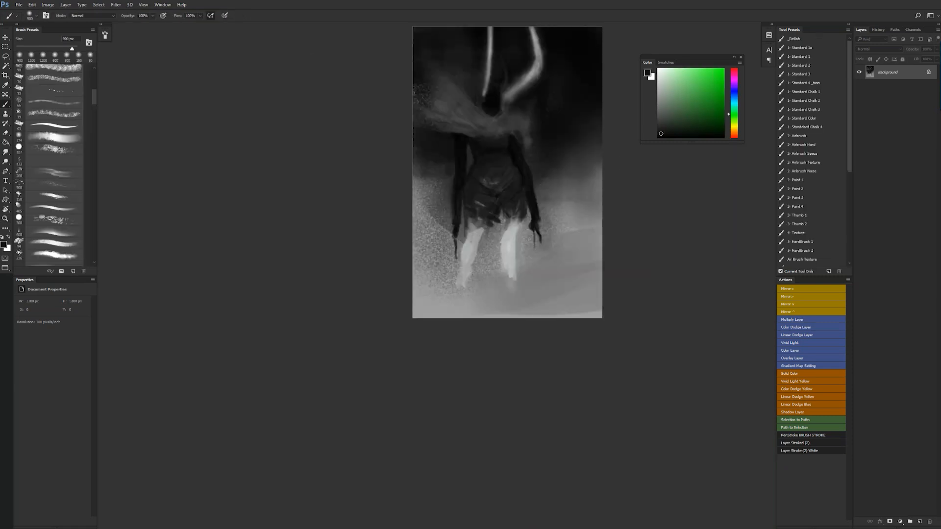
# - Lighten the pale ground around and below the legs with large sampled light-gray airbrush strokes
pyautogui.press('x')
pyautogui.moveTo(654, 312)
pyautogui.mouseDown()
pyautogui.moveTo(322, 332)
pyautogui.moveTo(397, 313)
pyautogui.mouseUp()
pyautogui.moveTo(642, 288); pyautogui.dragTo(515, 293)
pyautogui.keyDown('alt'); pyautogui.click(566, 282); pyautogui.keyUp('alt')
pyautogui.keyDown('alt'); pyautogui.click(421, 206); pyautogui.keyUp('alt')
pyautogui.moveTo(418, 217); pyautogui.dragTo(428, 187)
pyautogui.keyDown('alt'); pyautogui.click(471, 259); pyautogui.keyUp('alt')
pyautogui.keyDown('alt'); pyautogui.click(473, 260); pyautogui.keyUp('alt')
pyautogui.keyDown('alt'); pyautogui.click(473, 260); pyautogui.keyUp('alt')
pyautogui.moveTo(416, 245)
pyautogui.mouseDown()
pyautogui.moveTo(438, 215)
pyautogui.moveTo(445, 229)
pyautogui.mouseUp()
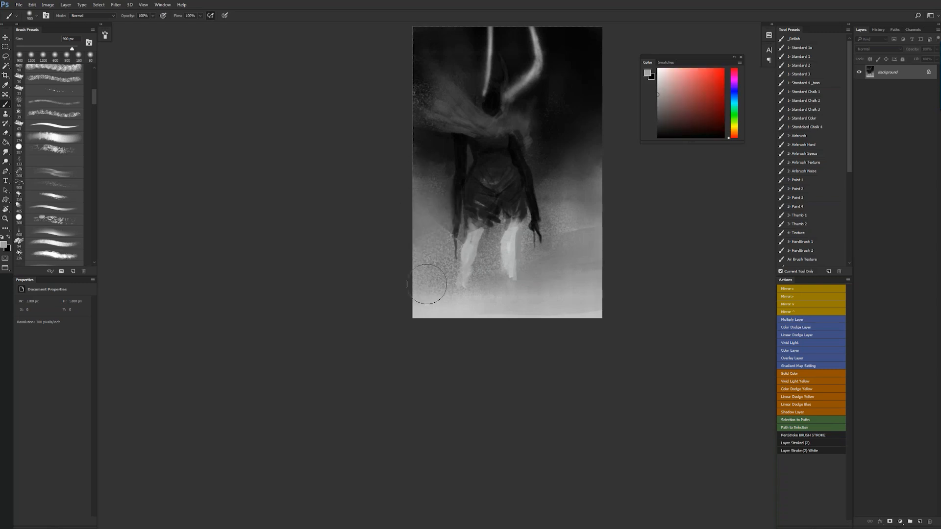
# - Add a new empty layer above the background
pyautogui.press('z')
pyautogui.moveTo(505, 263); pyautogui.dragTo(514, 263)
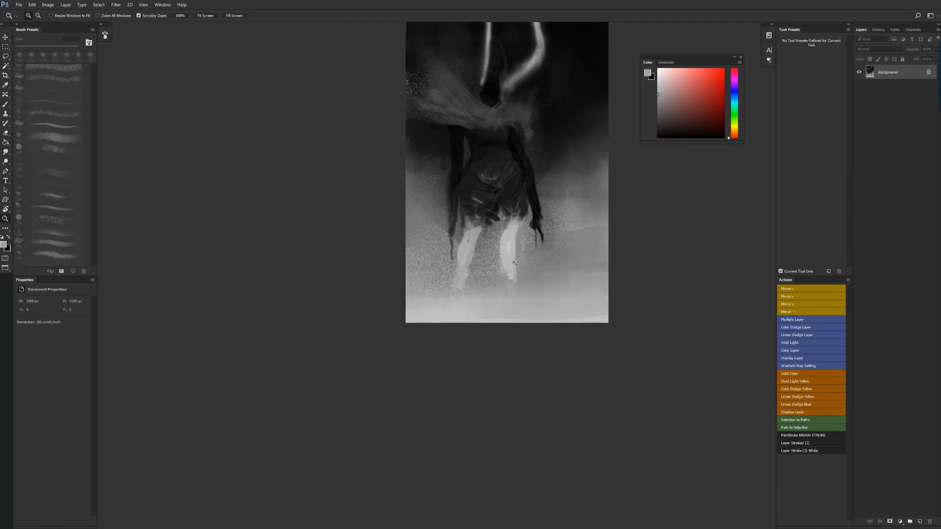
pyautogui.click(514, 263)
pyautogui.press('b')
pyautogui.hotkey('ctrl', 'shift', 'alt', 'n')
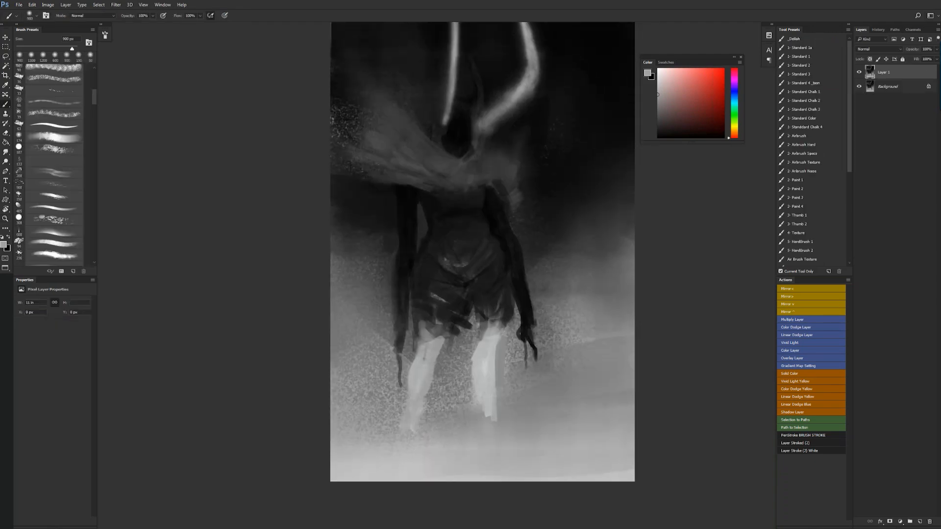
pyautogui.moveTo(513, 273); pyautogui.dragTo(537, 328)
# - Reset the colours to default and darken the face below the horns with the 1- Standard 2 brush at 30 px
pyautogui.click(812, 109)
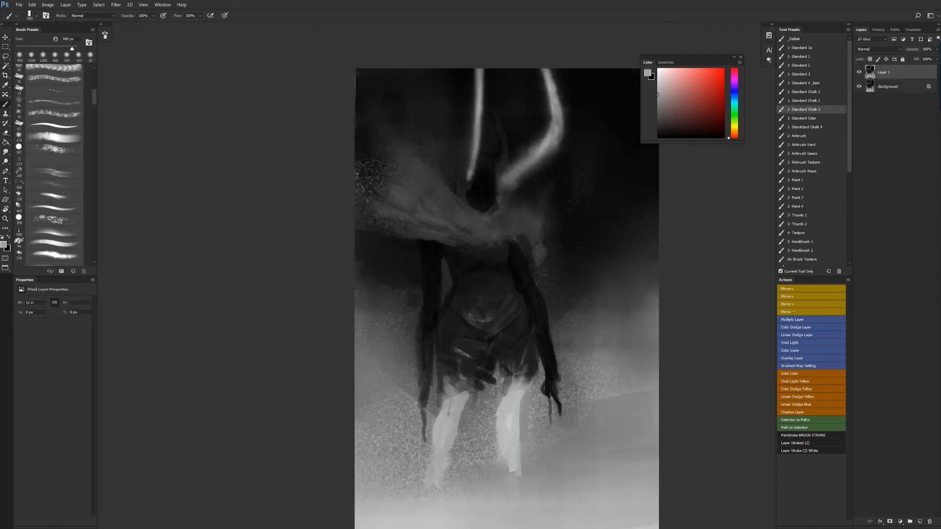
pyautogui.press('d')
pyautogui.press('[')
pyautogui.press('[')
pyautogui.press('[')
pyautogui.press('[')
pyautogui.press('[')
pyautogui.press('[')
pyautogui.press('[')
pyautogui.press('[')
pyautogui.press('[')
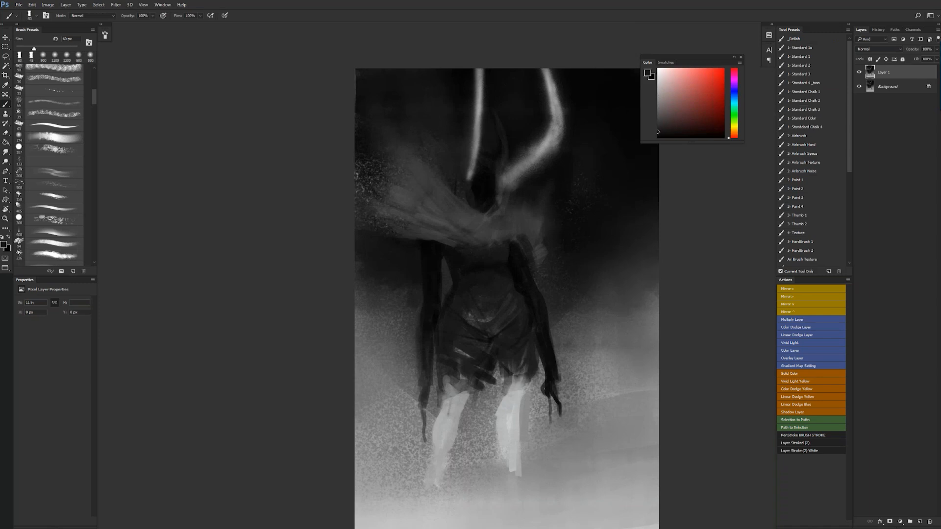
pyautogui.click(817, 101)
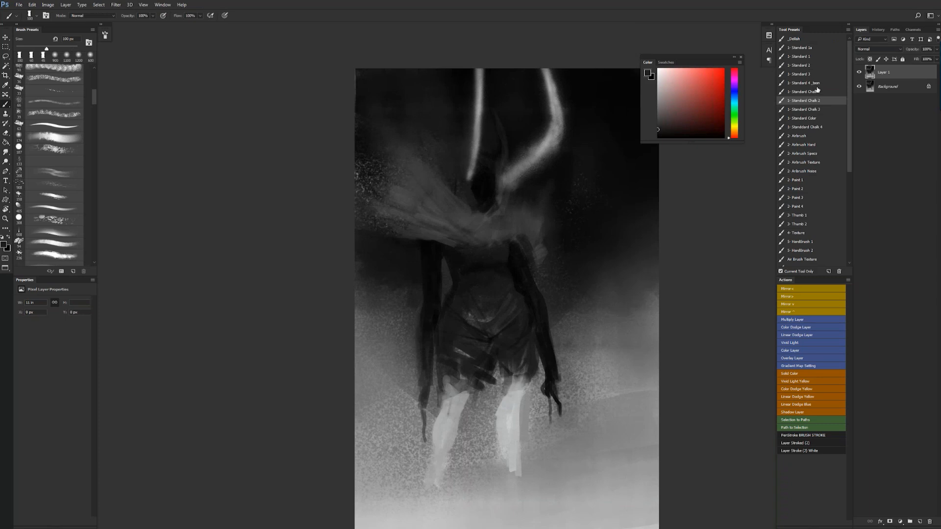
pyautogui.click(811, 66)
pyautogui.keyDown('alt'); pyautogui.click(480, 187); pyautogui.keyUp('alt')
pyautogui.moveTo(471, 190); pyautogui.dragTo(472, 182)
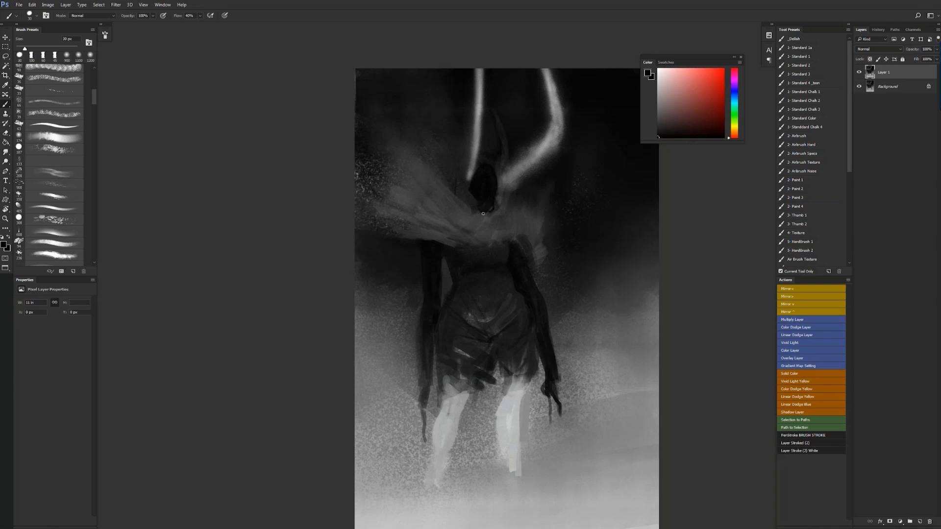
# - Define the mantle's folds and lower edge and darken the upper chest with 45 px strokes
pyautogui.press(']')
pyautogui.moveTo(425, 225); pyautogui.dragTo(447, 236)
pyautogui.keyDown('alt'); pyautogui.click(441, 237); pyautogui.keyUp('alt')
pyautogui.keyDown('alt'); pyautogui.click(425, 214); pyautogui.keyUp('alt')
pyautogui.moveTo(402, 210)
pyautogui.mouseDown()
pyautogui.moveTo(479, 242)
pyautogui.moveTo(469, 235)
pyautogui.moveTo(470, 243)
pyautogui.moveTo(488, 234)
pyautogui.moveTo(493, 242)
pyautogui.moveTo(503, 220)
pyautogui.mouseUp()
pyautogui.keyDown('alt'); pyautogui.click(496, 240); pyautogui.keyUp('alt')
pyautogui.press('d')
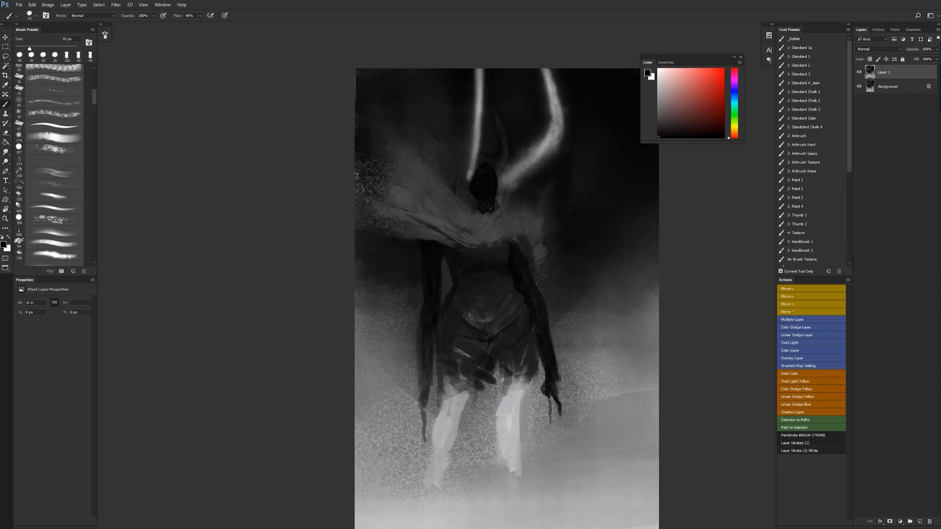
pyautogui.keyDown('alt'); pyautogui.click(499, 246); pyautogui.keyUp('alt')
pyautogui.keyDown('alt'); pyautogui.click(491, 255); pyautogui.keyUp('alt')
# - Extend the dark hood upward between the horns and add faint contour lines inside it
pyautogui.moveTo(484, 160)
pyautogui.mouseDown()
pyautogui.moveTo(481, 171)
pyautogui.moveTo(495, 145)
pyautogui.moveTo(491, 173)
pyautogui.moveTo(489, 138)
pyautogui.mouseUp()
pyautogui.keyDown('alt'); pyautogui.click(483, 171); pyautogui.keyUp('alt')
pyautogui.press(']')
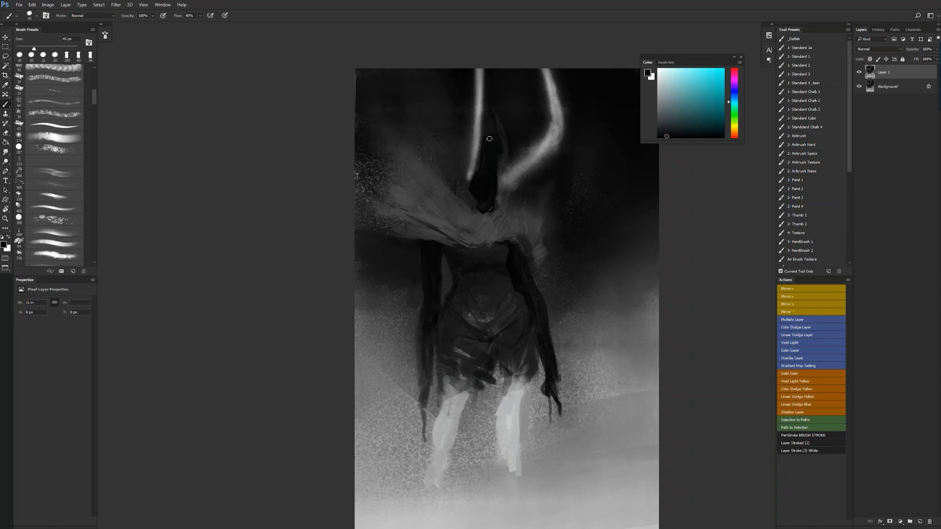
pyautogui.press(']')
pyautogui.moveTo(497, 135); pyautogui.dragTo(485, 138)
pyautogui.keyDown('alt'); pyautogui.click(473, 197); pyautogui.keyUp('alt')
pyautogui.press('[')
pyautogui.press('[')
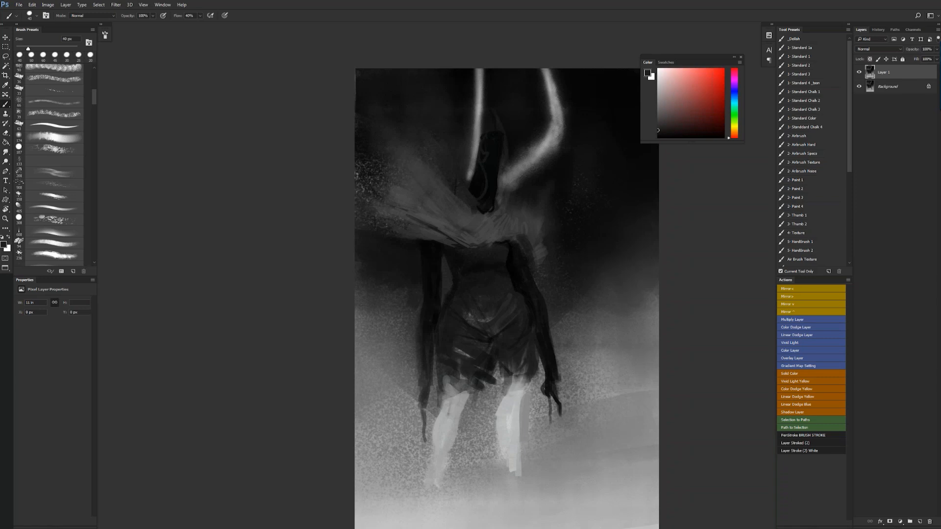
pyautogui.keyDown('alt'); pyautogui.click(491, 147); pyautogui.keyUp('alt')
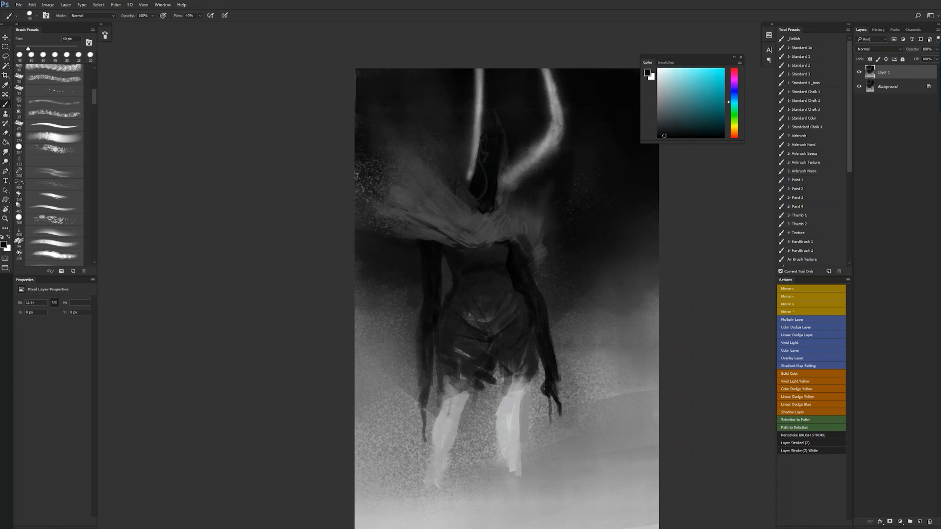
# - Repaint the straight horn with sampled gray 50 px strokes and shape its base beside the hood
pyautogui.keyDown('alt'); pyautogui.click(479, 93); pyautogui.keyUp('alt')
pyautogui.moveTo(476, 69); pyautogui.dragTo(483, 100)
pyautogui.press(']')
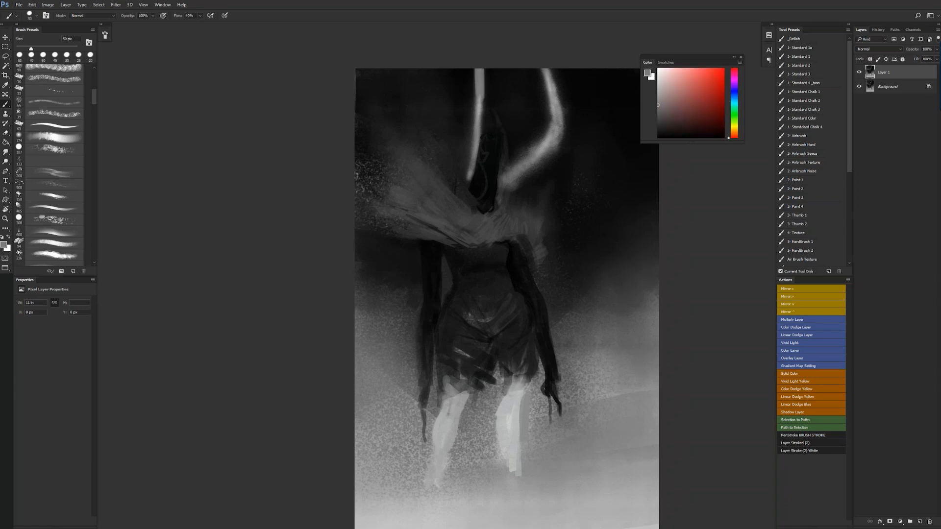
pyautogui.keyDown('alt'); pyautogui.click(472, 123); pyautogui.keyUp('alt')
pyautogui.moveTo(472, 129); pyautogui.dragTo(462, 181)
pyautogui.keyDown('alt'); pyautogui.click(474, 189); pyautogui.keyUp('alt')
# - Flip the canvas horizontally and paint the mantle's drooping folds over the bent-arm shoulder with sampled dark grays
pyautogui.hotkey('alt', 'space')
pyautogui.keyDown('alt'); pyautogui.click(492, 217); pyautogui.keyUp('alt')
pyautogui.keyDown('alt'); pyautogui.click(492, 217); pyautogui.keyUp('alt')
pyautogui.hotkey('ctrl', 'shift', 'h')
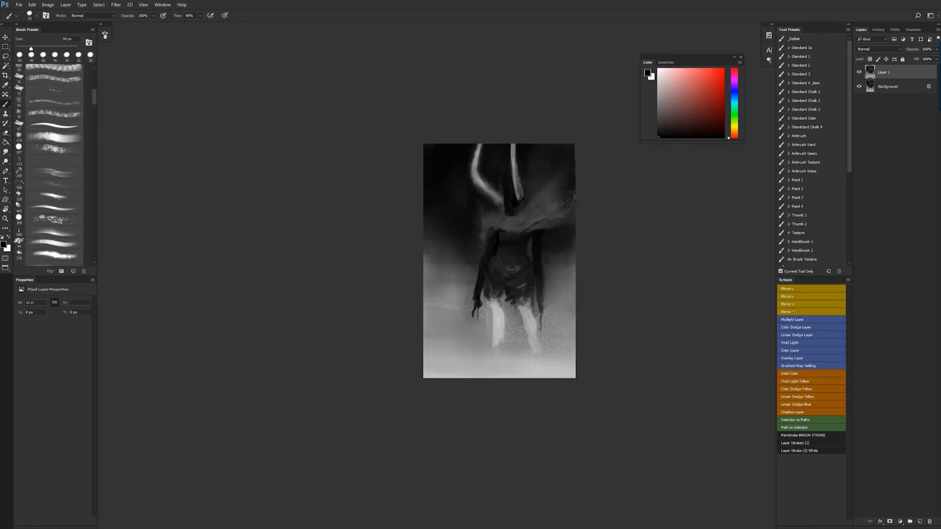
pyautogui.hotkey('ctrl', 'space')
pyautogui.keyDown('ctrl'); pyautogui.click(528, 234); pyautogui.keyUp('ctrl')
pyautogui.keyDown('ctrl'); pyautogui.click(529, 235); pyautogui.keyUp('ctrl')
pyautogui.keyDown('alt'); pyautogui.click(446, 206); pyautogui.keyUp('alt')
pyautogui.press(']')
pyautogui.press(']')
pyautogui.press(']')
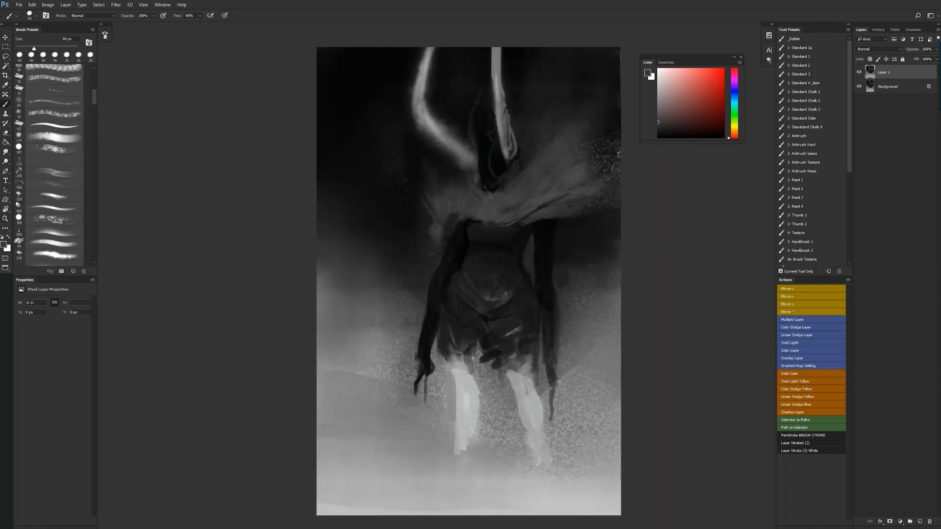
pyautogui.moveTo(430, 226); pyautogui.dragTo(418, 196)
pyautogui.keyDown('alt'); pyautogui.click(458, 240); pyautogui.keyUp('alt')
pyautogui.keyDown('alt'); pyautogui.click(466, 245); pyautogui.keyUp('alt')
# - Touch up the dark torso with a smaller brush and flip the canvas horizontally
pyautogui.press('[')
pyautogui.press('[')
pyautogui.press('[')
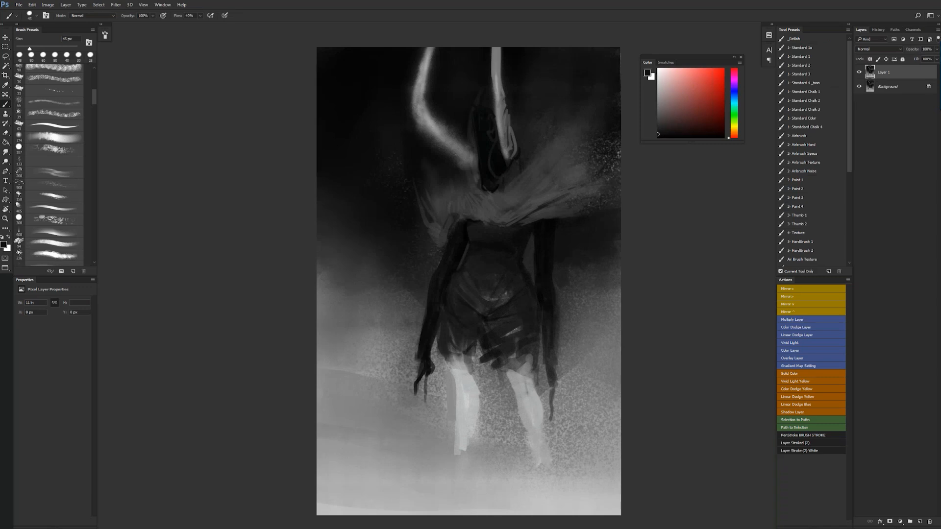
pyautogui.press(']')
pyautogui.keyDown('alt'); pyautogui.click(492, 284); pyautogui.keyUp('alt')
pyautogui.press('z')
pyautogui.moveTo(494, 300); pyautogui.dragTo(461, 305)
pyautogui.hotkey('ctrl', 'shift', 'h')
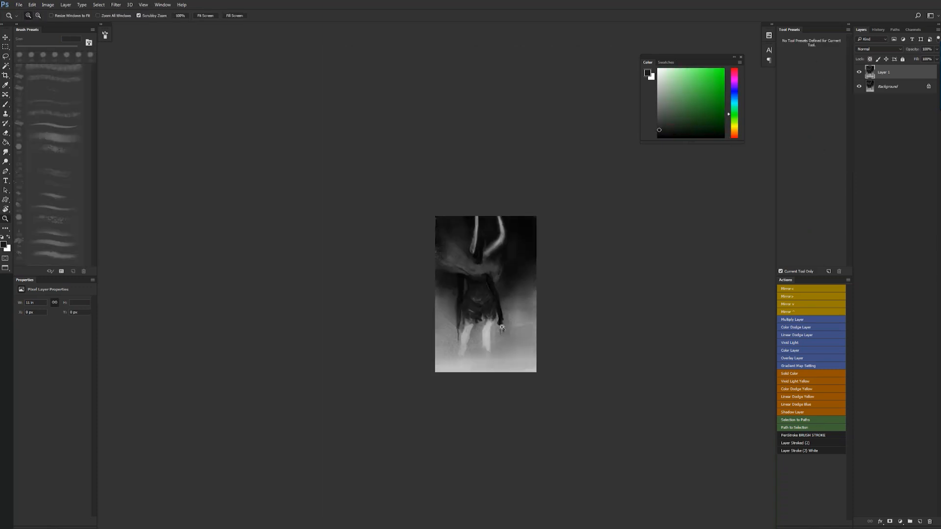
pyautogui.hotkey('ctrl', '0')
pyautogui.press('b')
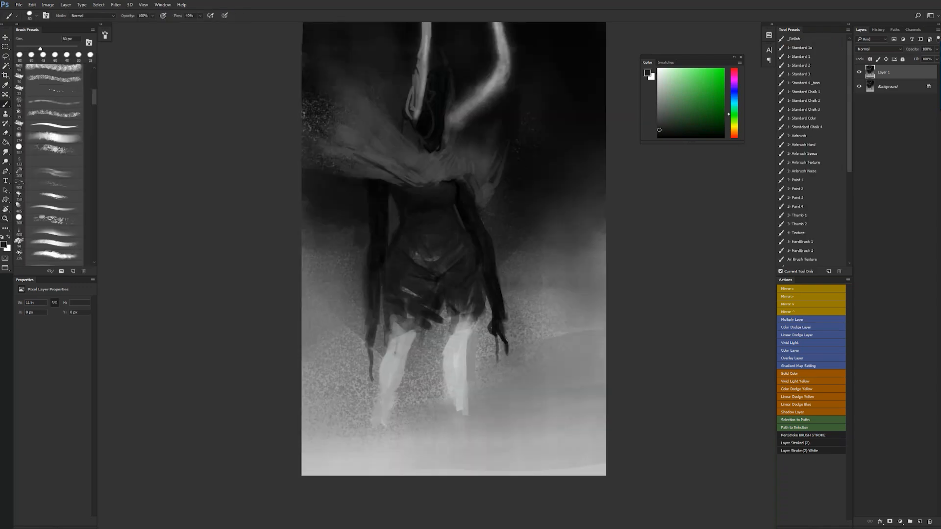
# - Soften the belly's highlights and texture the mantle's bent-arm shoulder with the 187 px speckled brush
pyautogui.click(63, 157)
pyautogui.keyDown('alt'); pyautogui.click(444, 245); pyautogui.keyUp('alt')
pyautogui.moveTo(444, 245); pyautogui.dragTo(432, 245)
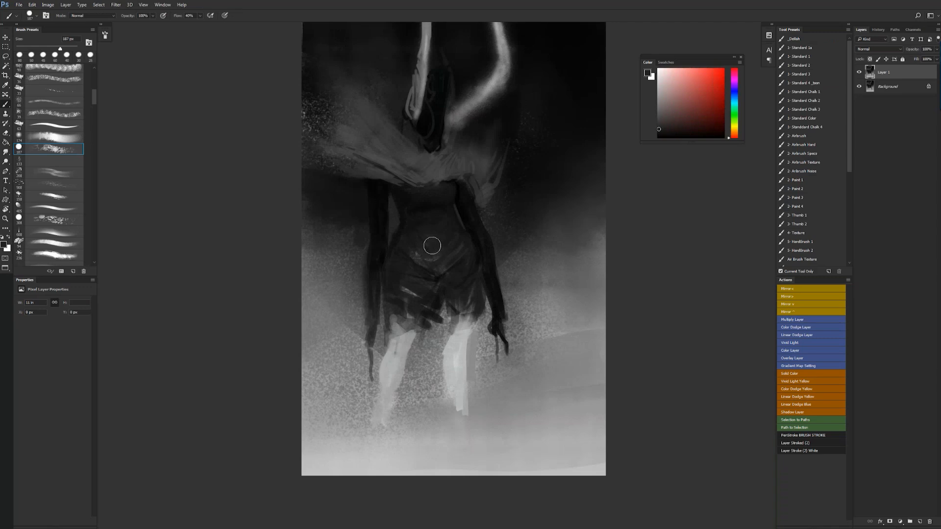
pyautogui.keyDown('alt'); pyautogui.click(426, 216); pyautogui.keyUp('alt')
pyautogui.moveTo(496, 128); pyautogui.dragTo(501, 171)
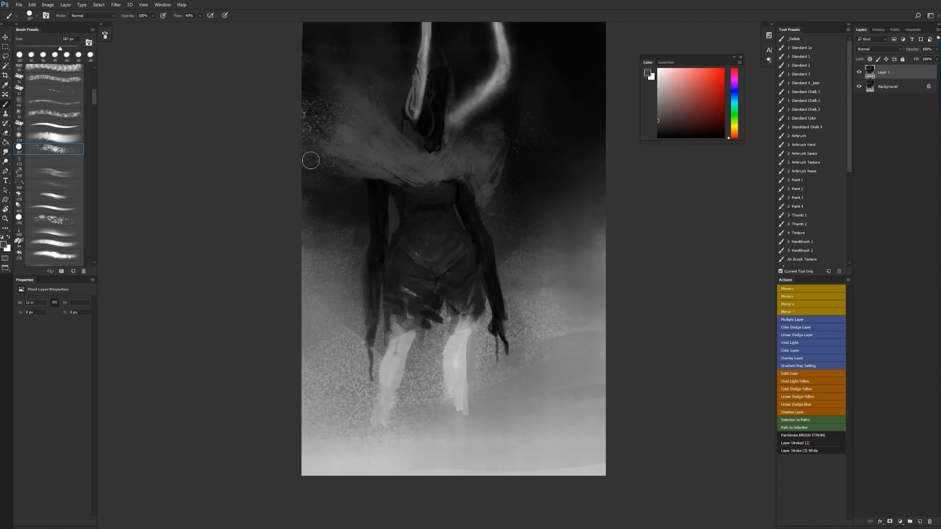
# - Brighten the leg on the bent-arm side with white speckled brush strokes and swap the colours
pyautogui.press('z')
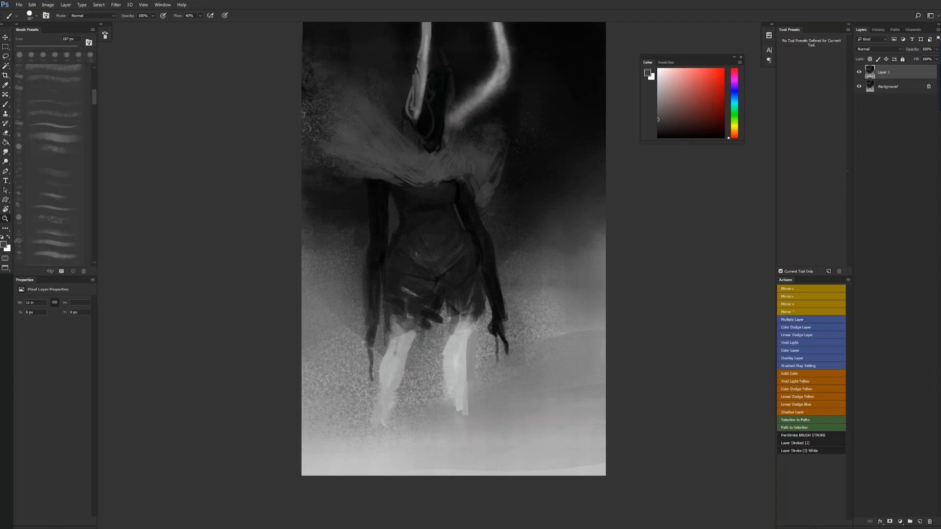
pyautogui.keyDown('alt'); pyautogui.click(495, 226); pyautogui.keyUp('alt')
pyautogui.keyDown('alt'); pyautogui.click(495, 226); pyautogui.keyUp('alt')
pyautogui.keyDown('alt'); pyautogui.click(495, 226); pyautogui.keyUp('alt')
pyautogui.click(478, 262)
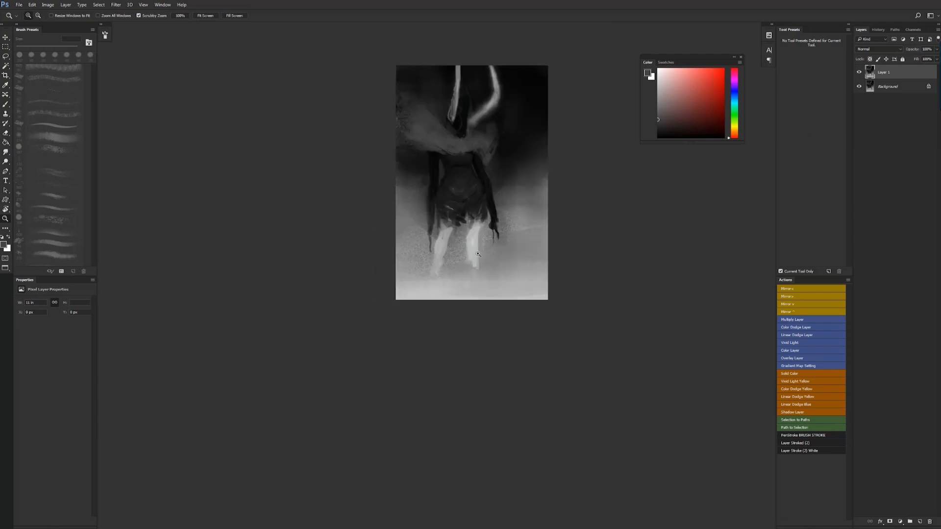
pyautogui.click(480, 257)
pyautogui.press('b')
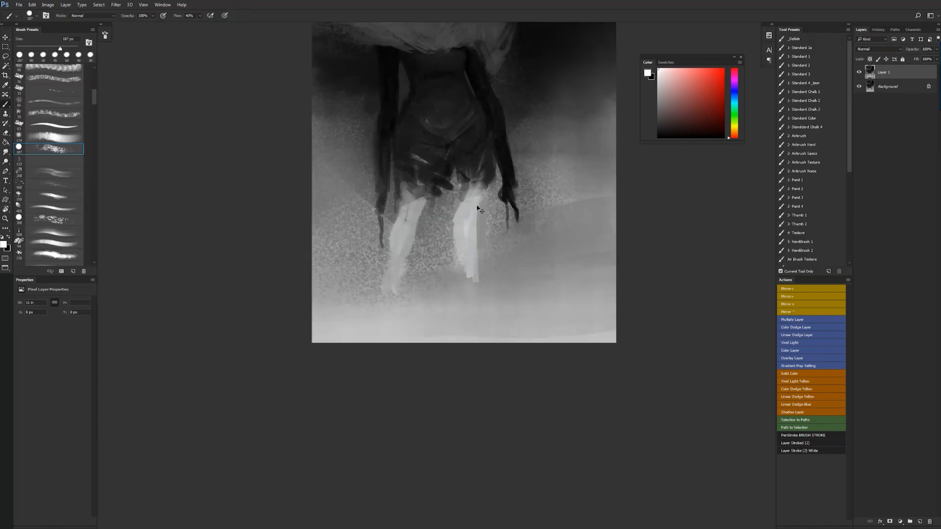
pyautogui.moveTo(470, 152); pyautogui.dragTo(494, 307)
pyautogui.press('x')
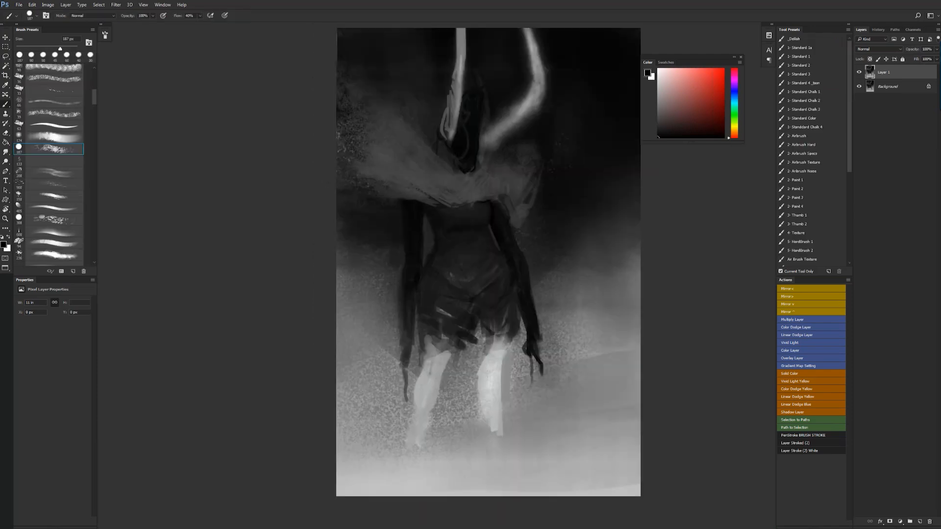
# - Paint dark fold lines across the mantle with the 1- Standard 2 brush at 50 px, flipping the canvas horizontally
pyautogui.click(801, 65)
pyautogui.keyDown('alt'); pyautogui.click(444, 203); pyautogui.keyUp('alt')
pyautogui.moveTo(438, 201); pyautogui.dragTo(445, 205)
pyautogui.press('[')
pyautogui.press('[')
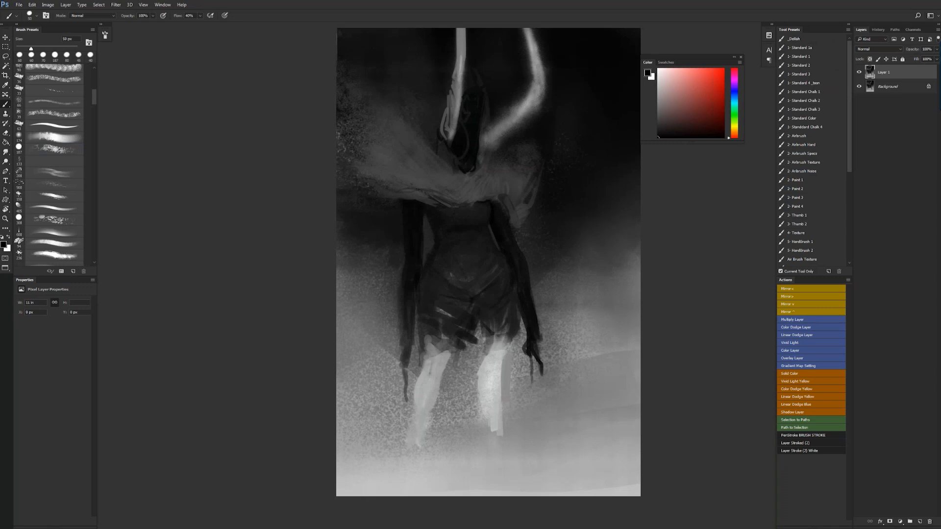
pyautogui.moveTo(401, 168); pyautogui.dragTo(457, 188)
pyautogui.moveTo(375, 149); pyautogui.dragTo(400, 161)
pyautogui.hotkey('ctrl', 'shift', 'h')
pyautogui.keyDown('alt'); pyautogui.click(512, 216); pyautogui.keyUp('alt')
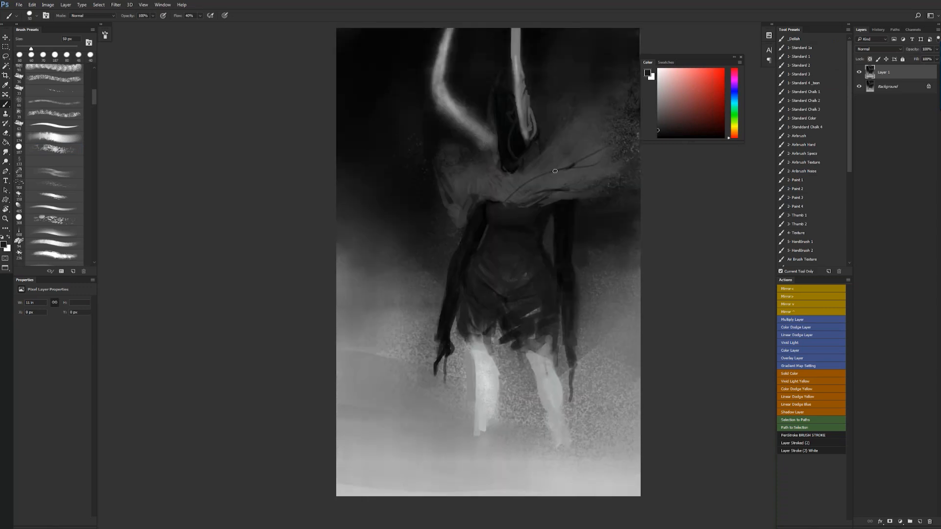
pyautogui.keyDown('alt'); pyautogui.click(578, 158); pyautogui.keyUp('alt')
# - Lighten the mantle's flaring upper side and shoulder with a larger brush in sampled grays
pyautogui.press(']')
pyautogui.press(']')
pyautogui.press(']')
pyautogui.press(']')
pyautogui.press(']')
pyautogui.press(']')
pyautogui.moveTo(554, 149); pyautogui.dragTo(564, 141)
pyautogui.moveTo(469, 155); pyautogui.dragTo(464, 166)
# - Sharpen the outer bend of the curved horn with sampled light-gray strokes
pyautogui.keyDown('alt'); pyautogui.click(444, 100); pyautogui.keyUp('alt')
pyautogui.keyDown('alt'); pyautogui.click(439, 96); pyautogui.keyUp('alt')
pyautogui.moveTo(435, 88); pyautogui.dragTo(437, 105)
pyautogui.press('[')
pyautogui.press('[')
pyautogui.press('[')
pyautogui.press('[')
pyautogui.press('[')
pyautogui.press('[')
pyautogui.press('[')
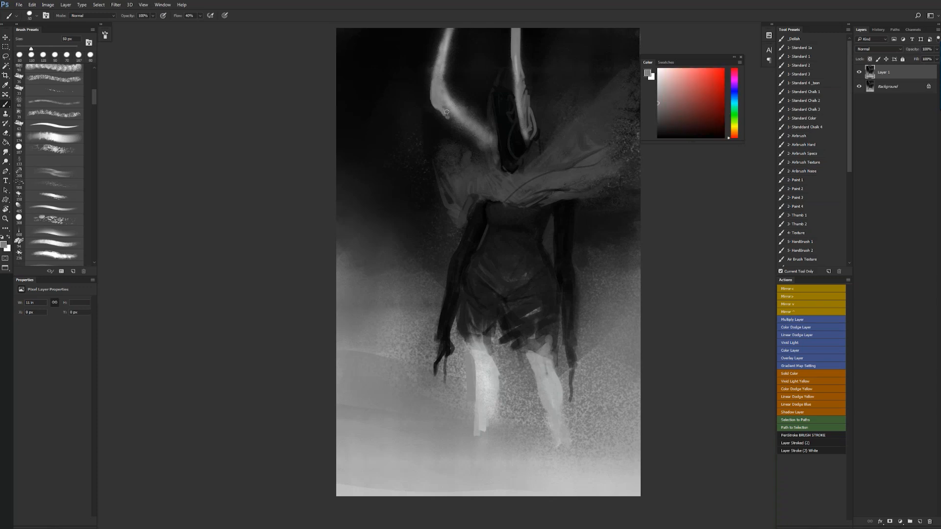
# - Fill the curved horn in solid light gray from its bend down to a pointed base at the hood
pyautogui.moveTo(439, 110)
pyautogui.mouseDown()
pyautogui.moveTo(497, 154)
pyautogui.moveTo(490, 136)
pyautogui.mouseUp()
pyautogui.press(']')
pyautogui.press('[')
pyautogui.press('[')
pyautogui.press('[')
pyautogui.press('[')
pyautogui.press('[')
pyautogui.press(']')
pyautogui.press(']')
pyautogui.keyDown('alt'); pyautogui.click(494, 148); pyautogui.keyUp('alt')
# - Reset the colours to default, trim the curved horn's soft edges with black 50 px strokes, and flip the canvas horizontally
pyautogui.press('d')
pyautogui.moveTo(451, 85); pyautogui.dragTo(476, 115)
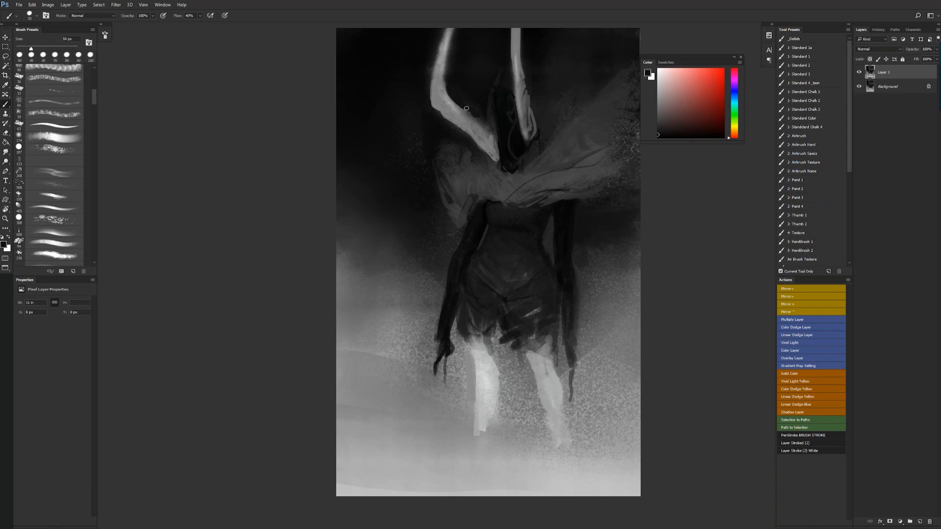
pyautogui.moveTo(447, 82)
pyautogui.mouseDown()
pyautogui.moveTo(449, 48)
pyautogui.moveTo(449, 76)
pyautogui.mouseUp()
pyautogui.moveTo(444, 30); pyautogui.dragTo(428, 103)
pyautogui.press('z')
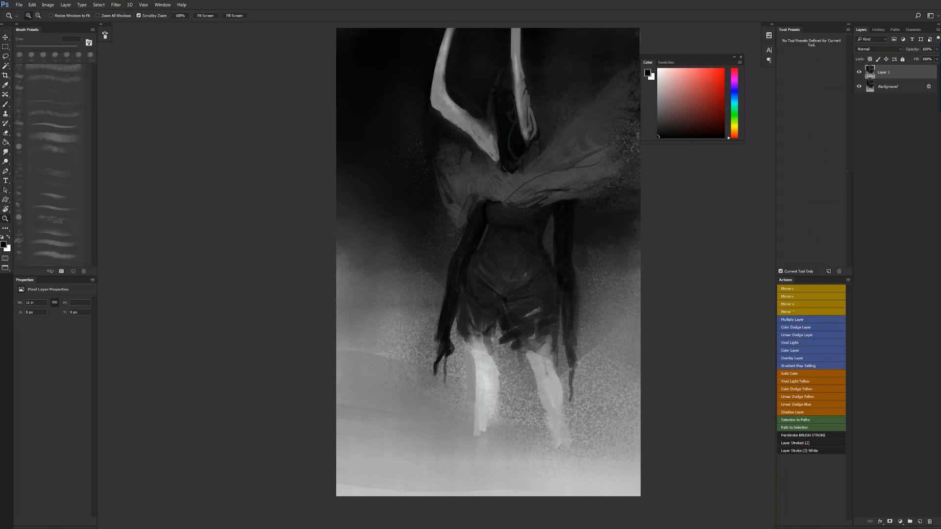
pyautogui.keyDown('alt'); pyautogui.click(433, 171); pyautogui.keyUp('alt')
pyautogui.keyDown('alt'); pyautogui.click(433, 171); pyautogui.keyUp('alt')
pyautogui.hotkey('ctrl', 'shift', 'h')
pyautogui.click(488, 158)
pyautogui.press('b')
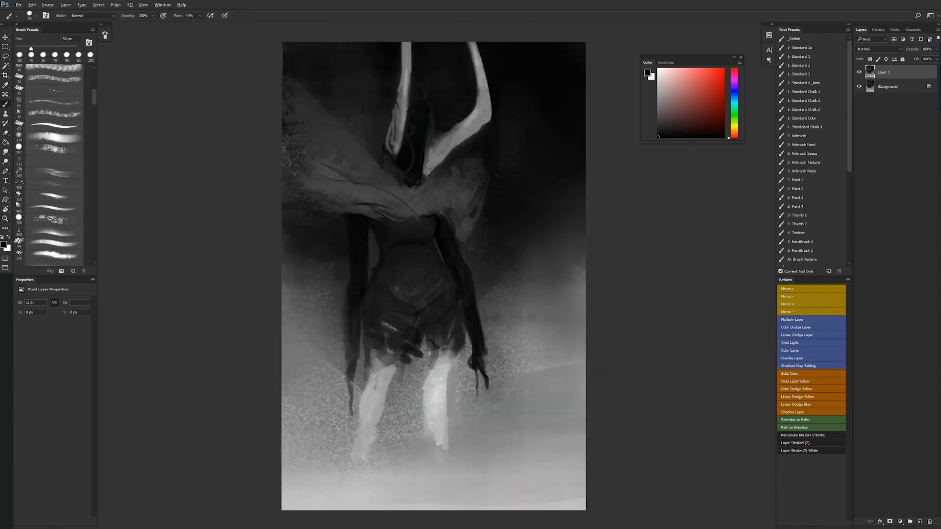
# - Add sampled shading marks to the curved horn's base and upper length, and flip the canvas horizontally
pyautogui.moveTo(432, 155); pyautogui.dragTo(434, 167)
pyautogui.keyDown('alt'); pyautogui.click(432, 168); pyautogui.keyUp('alt')
pyautogui.moveTo(479, 67); pyautogui.dragTo(481, 82)
pyautogui.keyDown('alt'); pyautogui.click(481, 78); pyautogui.keyUp('alt')
pyautogui.keyDown('alt'); pyautogui.click(482, 85); pyautogui.keyUp('alt')
pyautogui.press('z')
pyautogui.keyDown('alt'); pyautogui.click(472, 142); pyautogui.keyUp('alt')
pyautogui.keyDown('alt'); pyautogui.click(472, 142); pyautogui.keyUp('alt')
pyautogui.keyDown('alt'); pyautogui.click(472, 142); pyautogui.keyUp('alt')
pyautogui.hotkey('ctrl', 'shift', 'h')
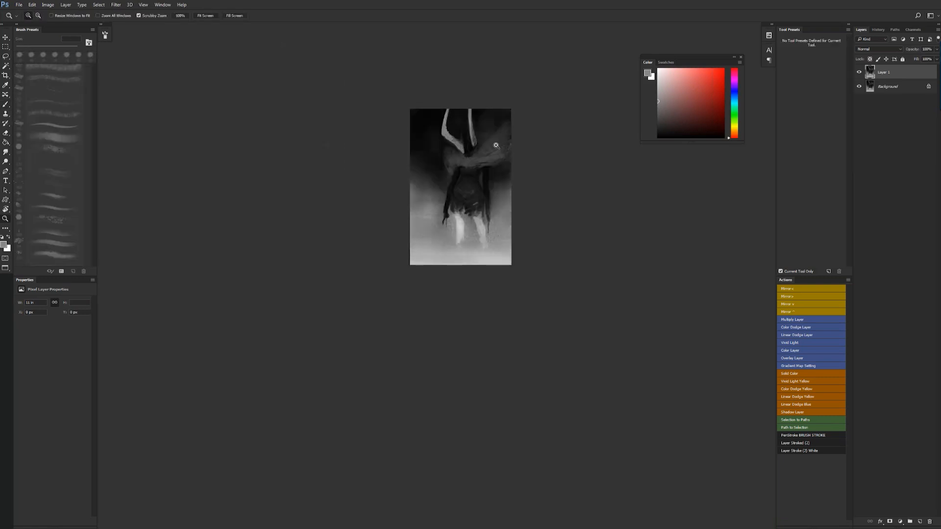
pyautogui.click(494, 145)
pyautogui.click(494, 144)
pyautogui.click(493, 143)
# - Darken the hood's edge where it meets the curved horn's base with sampled dark strokes
pyautogui.press('b')
pyautogui.keyDown('alt'); pyautogui.click(407, 142); pyautogui.keyUp('alt')
pyautogui.moveTo(398, 138); pyautogui.dragTo(400, 164)
pyautogui.keyDown('alt'); pyautogui.click(393, 128); pyautogui.keyUp('alt')
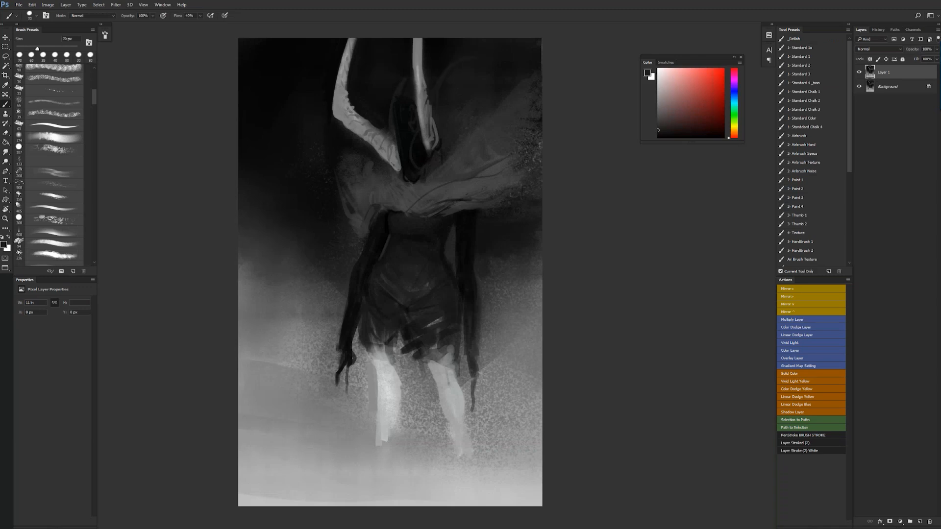
# - Sample the light leg gray and repaint the straight horn's lower length with a small brush
pyautogui.press('[')
pyautogui.keyDown('alt'); pyautogui.click(374, 387); pyautogui.keyUp('alt')
pyautogui.press('[')
pyautogui.press('[')
pyautogui.press('[')
pyautogui.moveTo(417, 85); pyautogui.dragTo(433, 156)
pyautogui.keyDown('alt'); pyautogui.click(431, 145); pyautogui.keyUp('alt')
pyautogui.moveTo(427, 124); pyautogui.dragTo(431, 151)
# - Widen the straight horn's base with larger strokes and blend it into the mantle with sampled grays
pyautogui.press(']')
pyautogui.press(']')
pyautogui.press(']')
pyautogui.press(']')
pyautogui.press(']')
pyautogui.press(']')
pyautogui.moveTo(427, 104)
pyautogui.mouseDown()
pyautogui.moveTo(433, 159)
pyautogui.moveTo(445, 156)
pyautogui.moveTo(437, 167)
pyautogui.mouseUp()
pyautogui.press('[')
pyautogui.moveTo(434, 161)
pyautogui.mouseDown()
pyautogui.moveTo(432, 169)
pyautogui.moveTo(444, 144)
pyautogui.mouseUp()
pyautogui.keyDown('alt'); pyautogui.click(443, 145); pyautogui.keyUp('alt')
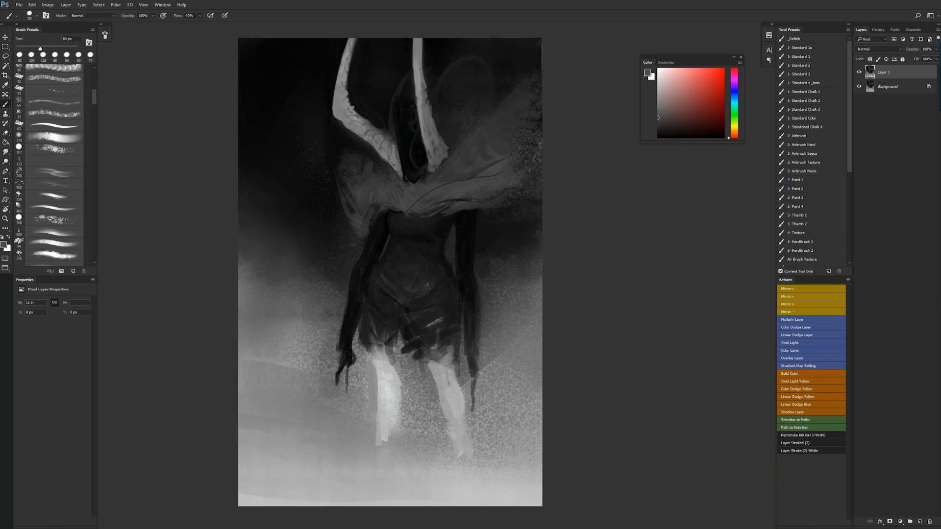
# - Flip the canvas horizontally and paint a long curved gray blade from under the mantle down across the leg
pyautogui.press('z')
pyautogui.keyDown('alt'); pyautogui.click(453, 165); pyautogui.keyUp('alt')
pyautogui.keyDown('alt'); pyautogui.click(454, 166); pyautogui.keyUp('alt')
pyautogui.click(463, 186)
pyautogui.click(463, 186)
pyautogui.click(463, 186)
pyautogui.press('b')
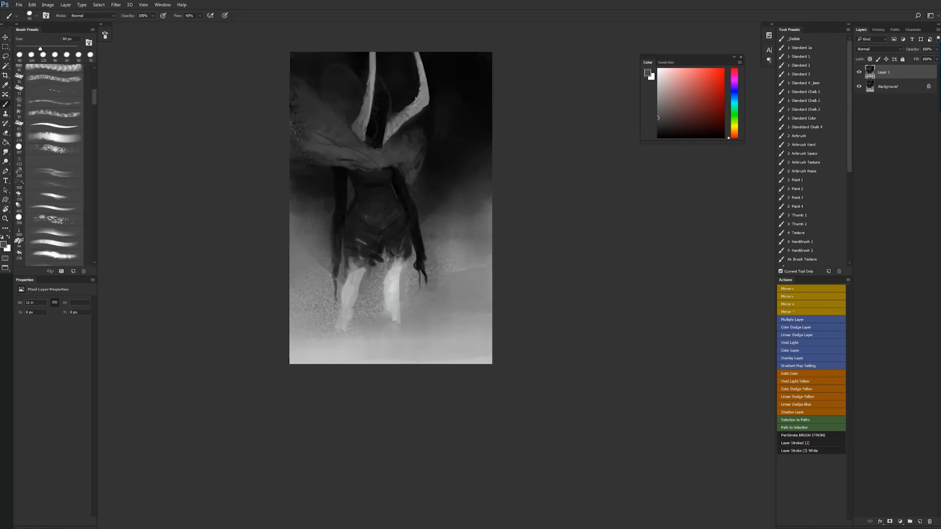
pyautogui.moveTo(331, 170); pyautogui.dragTo(330, 233)
pyautogui.moveTo(328, 188); pyautogui.dragTo(368, 311)
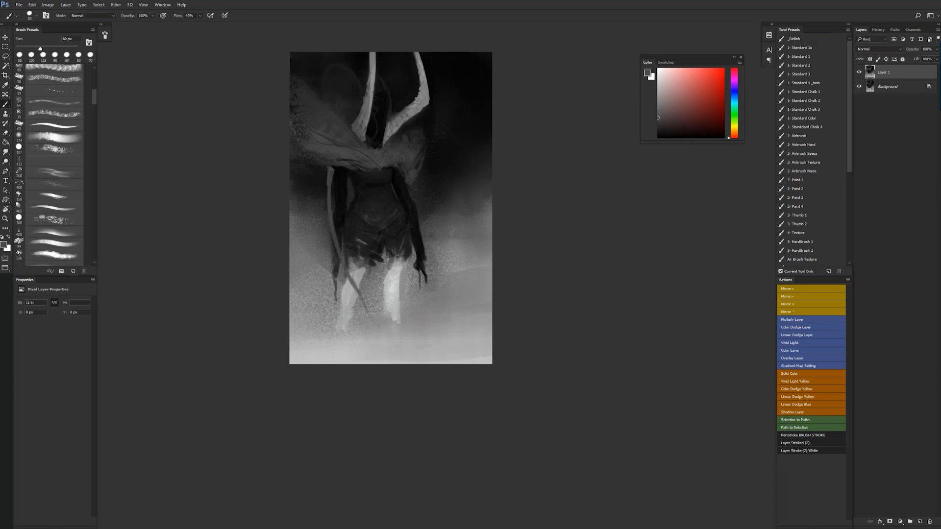
# - Sample the horn's light gray and brighten the long blade with a smaller brush, sharpening its tapered lower tip
pyautogui.keyDown('alt'); pyautogui.click(427, 90); pyautogui.keyUp('alt')
pyautogui.press('[')
pyautogui.press('[')
pyautogui.press('d')
pyautogui.press('x')
pyautogui.moveTo(356, 285); pyautogui.dragTo(379, 323)
pyautogui.moveTo(354, 286); pyautogui.dragTo(378, 324)
pyautogui.moveTo(345, 266)
pyautogui.mouseDown()
pyautogui.moveTo(374, 318)
pyautogui.moveTo(360, 296)
pyautogui.mouseUp()
pyautogui.keyDown('alt'); pyautogui.click(356, 288); pyautogui.keyUp('alt')
pyautogui.moveTo(345, 264)
pyautogui.mouseDown()
pyautogui.moveTo(356, 291)
pyautogui.moveTo(332, 217)
pyautogui.mouseUp()
pyautogui.keyDown('alt'); pyautogui.click(335, 235); pyautogui.keyUp('alt')
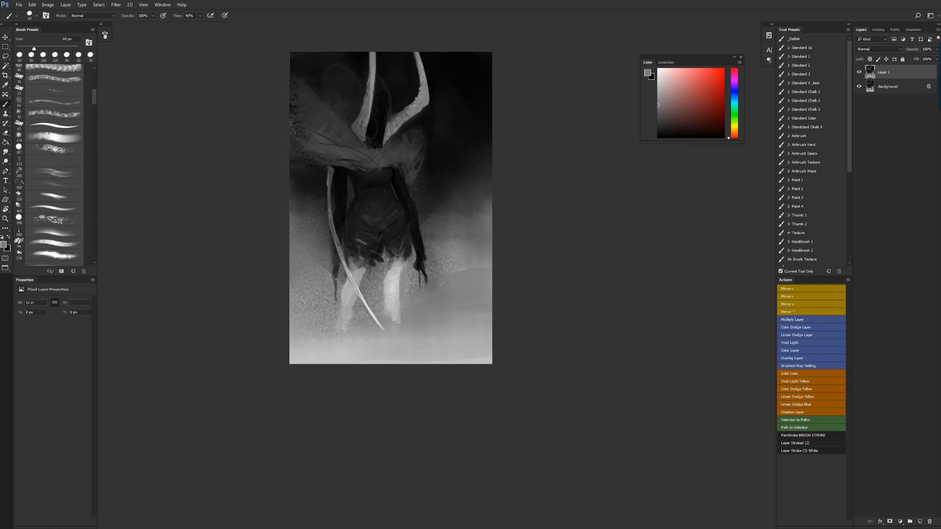
# - Paint a short curved white blade beside the hand on the figure's opposite side
pyautogui.press('d')
pyautogui.press('x')
pyautogui.moveTo(407, 278); pyautogui.dragTo(437, 317)
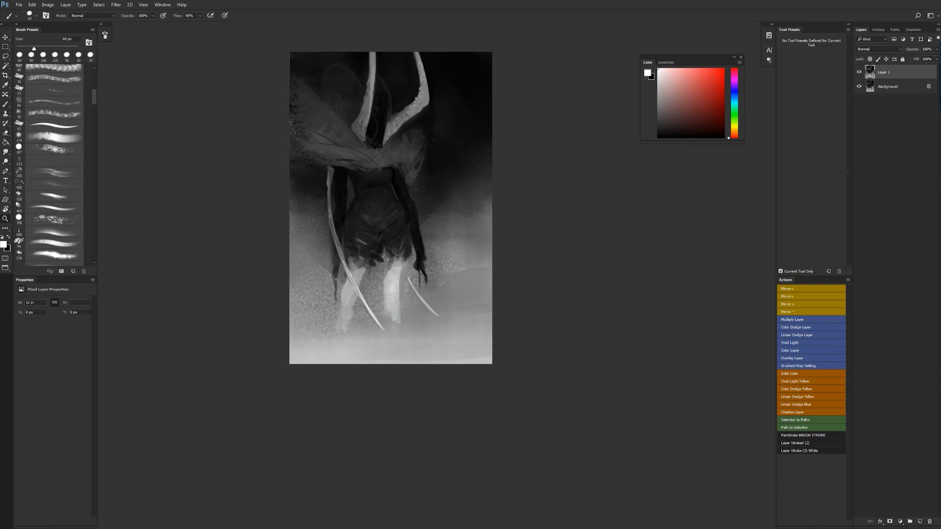
pyautogui.keyDown('ctrl'); pyautogui.keyDown('alt'); pyautogui.click(420, 267); pyautogui.keyUp('alt'); pyautogui.keyUp('ctrl')
pyautogui.keyDown('ctrl'); pyautogui.keyDown('alt'); pyautogui.click(420, 267); pyautogui.keyUp('alt'); pyautogui.keyUp('ctrl')
pyautogui.hotkey('ctrl', 'shift', 'h')
pyautogui.keyDown('ctrl'); pyautogui.click(430, 246); pyautogui.keyUp('ctrl')
pyautogui.keyDown('ctrl'); pyautogui.click(429, 246); pyautogui.keyUp('ctrl')
pyautogui.keyDown('ctrl'); pyautogui.click(430, 246); pyautogui.keyUp('ctrl')
# - Rework the mantle folds above the long blade with sampled dark grays, enlarging the brush for the broader strokes
pyautogui.keyDown('alt'); pyautogui.click(398, 149); pyautogui.keyUp('alt')
pyautogui.moveTo(354, 163); pyautogui.dragTo(367, 163)
pyautogui.keyDown('alt'); pyautogui.click(344, 158); pyautogui.keyUp('alt')
pyautogui.keyDown('alt'); pyautogui.click(349, 156); pyautogui.keyUp('alt')
pyautogui.moveTo(334, 133)
pyautogui.mouseDown()
pyautogui.moveTo(348, 153)
pyautogui.moveTo(365, 145)
pyautogui.mouseUp()
pyautogui.keyDown('alt'); pyautogui.click(349, 151); pyautogui.keyUp('alt')
pyautogui.press(']')
pyautogui.press(']')
pyautogui.press(']')
pyautogui.press(']')
pyautogui.press(']')
pyautogui.moveTo(356, 133); pyautogui.dragTo(370, 136)
pyautogui.keyDown('alt'); pyautogui.click(335, 114); pyautogui.keyUp('alt')
pyautogui.moveTo(327, 104)
pyautogui.mouseDown()
pyautogui.moveTo(307, 157)
pyautogui.moveTo(317, 134)
pyautogui.moveTo(335, 161)
pyautogui.moveTo(341, 138)
pyautogui.moveTo(329, 167)
pyautogui.mouseUp()
pyautogui.keyDown('alt'); pyautogui.click(305, 110); pyautogui.keyUp('alt')
pyautogui.moveTo(469, 154)
pyautogui.mouseDown()
pyautogui.moveTo(495, 148)
pyautogui.moveTo(507, 125)
pyautogui.moveTo(469, 113)
pyautogui.mouseUp()
pyautogui.press('z')
pyautogui.keyDown('alt'); pyautogui.click(467, 167); pyautogui.keyUp('alt')
pyautogui.keyDown('alt'); pyautogui.click(467, 168); pyautogui.keyUp('alt')
pyautogui.keyDown('alt'); pyautogui.click(467, 168); pyautogui.keyUp('alt')
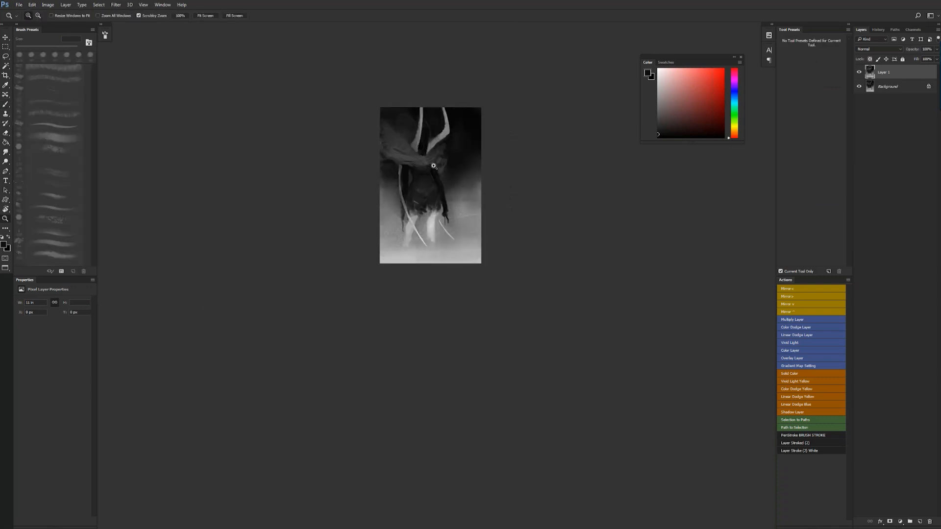
# - Paint loose sampled-gray cloth strands trailing from the mantle's outer side and hanging beside the long blade
pyautogui.hotkey('ctrl', '0')
pyautogui.press('b')
pyautogui.moveTo(269, 145)
pyautogui.mouseDown()
pyautogui.moveTo(314, 162)
pyautogui.moveTo(263, 182)
pyautogui.moveTo(310, 188)
pyautogui.moveTo(274, 212)
pyautogui.mouseUp()
pyautogui.keyDown('alt'); pyautogui.click(288, 177); pyautogui.keyUp('alt')
pyautogui.keyDown('alt'); pyautogui.click(311, 167); pyautogui.keyUp('alt')
pyautogui.keyDown('alt'); pyautogui.click(343, 145); pyautogui.keyUp('alt')
pyautogui.moveTo(318, 152)
pyautogui.mouseDown()
pyautogui.moveTo(258, 185)
pyautogui.moveTo(262, 199)
pyautogui.mouseUp()
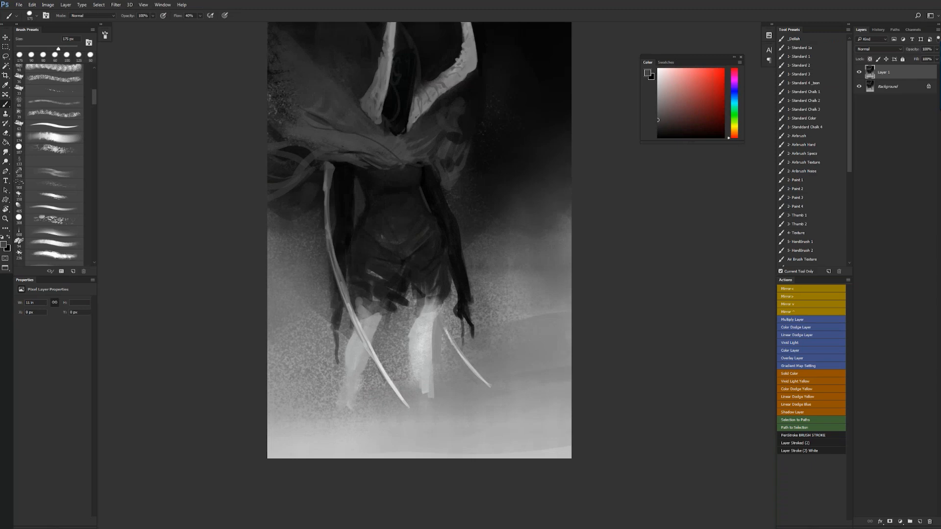
pyautogui.moveTo(293, 251)
pyautogui.mouseDown()
pyautogui.moveTo(286, 318)
pyautogui.moveTo(297, 313)
pyautogui.mouseUp()
pyautogui.keyDown('alt'); pyautogui.click(319, 294); pyautogui.keyUp('alt')
pyautogui.press('z')
pyautogui.keyDown('alt'); pyautogui.click(356, 316); pyautogui.keyUp('alt')
pyautogui.keyDown('alt'); pyautogui.click(358, 315); pyautogui.keyUp('alt')
pyautogui.keyDown('alt'); pyautogui.click(360, 314); pyautogui.keyUp('alt')
pyautogui.click(395, 293)
pyautogui.click(394, 292)
pyautogui.click(391, 291)
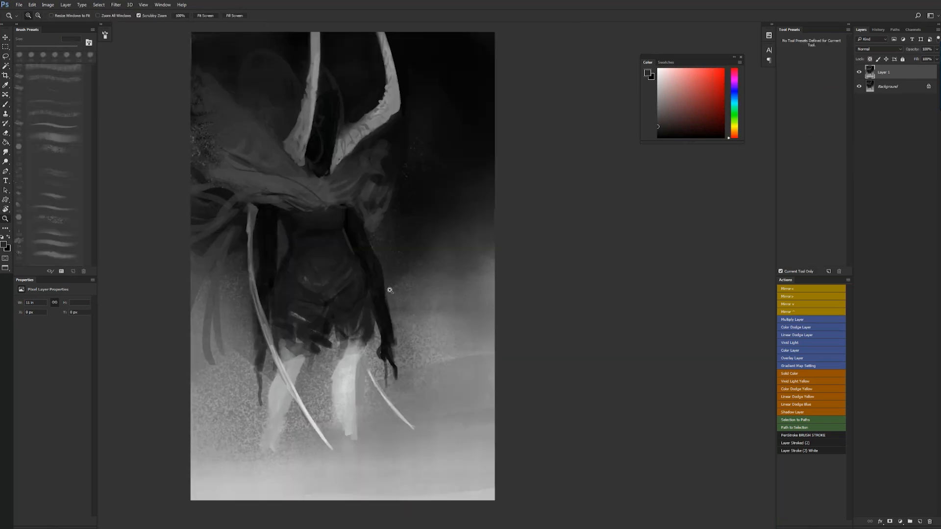
# - Sample the background gray and carve a triangular gap between the thighs with progressively smaller brushes
pyautogui.press('b')
pyautogui.moveTo(389, 290); pyautogui.dragTo(500, 221)
pyautogui.keyDown('alt'); pyautogui.click(437, 253); pyautogui.keyUp('alt')
pyautogui.keyDown('alt'); pyautogui.click(403, 278); pyautogui.keyUp('alt')
pyautogui.press('[')
pyautogui.moveTo(437, 270); pyautogui.dragTo(428, 282)
pyautogui.moveTo(439, 257)
pyautogui.mouseDown()
pyautogui.moveTo(426, 284)
pyautogui.moveTo(443, 265)
pyautogui.moveTo(444, 277)
pyautogui.moveTo(432, 267)
pyautogui.moveTo(422, 285)
pyautogui.mouseUp()
pyautogui.press('[')
pyautogui.press('[')
pyautogui.moveTo(431, 264)
pyautogui.mouseDown()
pyautogui.moveTo(422, 286)
pyautogui.moveTo(393, 276)
pyautogui.moveTo(405, 272)
pyautogui.moveTo(397, 292)
pyautogui.moveTo(398, 284)
pyautogui.mouseUp()
pyautogui.keyDown('alt'); pyautogui.click(423, 262); pyautogui.keyUp('alt')
# - Blend the tops of both light legs into the dark thighs with sampled gray fringe strokes, and flip the canvas horizontally
pyautogui.keyDown('alt'); pyautogui.click(388, 246); pyautogui.keyUp('alt')
pyautogui.keyDown('alt'); pyautogui.click(401, 296); pyautogui.keyUp('alt')
pyautogui.keyDown('alt'); pyautogui.click(401, 280); pyautogui.keyUp('alt')
pyautogui.moveTo(392, 269); pyautogui.dragTo(405, 279)
pyautogui.moveTo(410, 271)
pyautogui.mouseDown()
pyautogui.moveTo(413, 286)
pyautogui.moveTo(402, 290)
pyautogui.mouseUp()
pyautogui.keyDown('alt'); pyautogui.click(404, 296); pyautogui.keyUp('alt')
pyautogui.moveTo(410, 284)
pyautogui.mouseDown()
pyautogui.moveTo(408, 291)
pyautogui.moveTo(417, 275)
pyautogui.moveTo(395, 265)
pyautogui.mouseUp()
pyautogui.keyDown('alt'); pyautogui.click(411, 275); pyautogui.keyUp('alt')
pyautogui.moveTo(390, 232); pyautogui.dragTo(390, 260)
pyautogui.keyDown('alt'); pyautogui.click(454, 294); pyautogui.keyUp('alt')
pyautogui.moveTo(452, 274); pyautogui.dragTo(453, 290)
pyautogui.moveTo(447, 268)
pyautogui.mouseDown()
pyautogui.moveTo(452, 289)
pyautogui.moveTo(459, 270)
pyautogui.mouseUp()
pyautogui.moveTo(463, 268); pyautogui.dragTo(461, 275)
pyautogui.press('z')
pyautogui.click(471, 301)
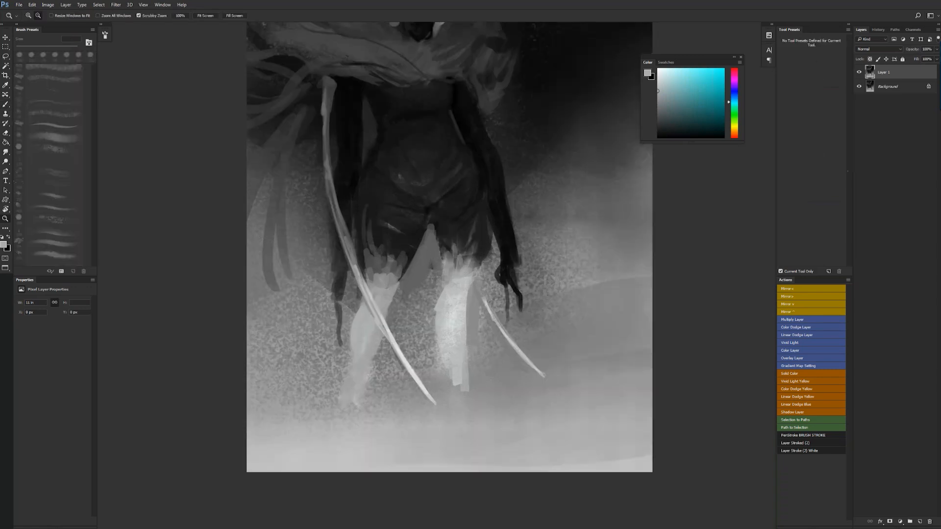
pyautogui.keyDown('alt'); pyautogui.click(471, 300); pyautogui.keyUp('alt')
pyautogui.keyDown('alt'); pyautogui.click(471, 300); pyautogui.keyUp('alt')
pyautogui.keyDown('alt'); pyautogui.click(471, 300); pyautogui.keyUp('alt')
pyautogui.keyDown('alt'); pyautogui.click(472, 300); pyautogui.keyUp('alt')
pyautogui.hotkey('ctrl', 'shift', 'h')
pyautogui.click(477, 248)
pyautogui.click(477, 247)
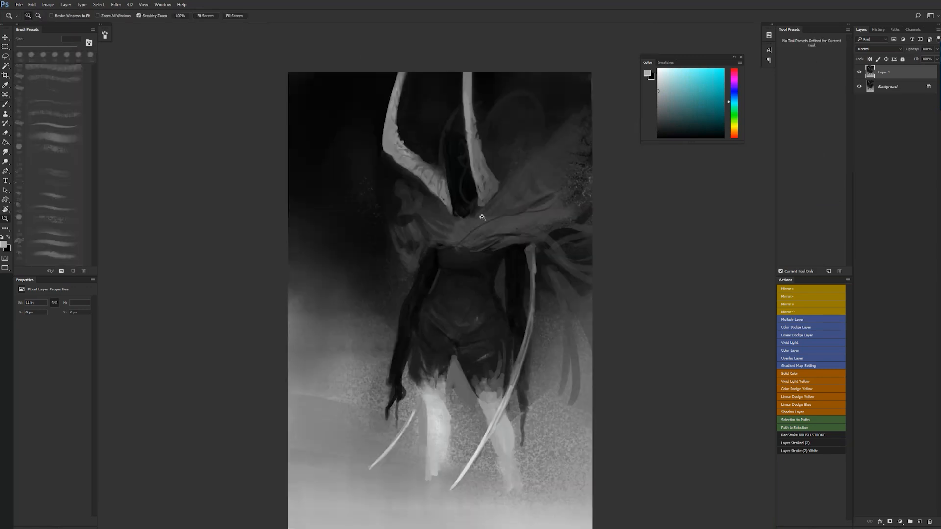
# - Extend the hood up between the horns with broad black strokes, and flip the canvas horizontally
pyautogui.press('b')
pyautogui.keyDown('alt'); pyautogui.click(442, 186); pyautogui.keyUp('alt')
pyautogui.press(']')
pyautogui.moveTo(451, 189); pyautogui.dragTo(451, 161)
pyautogui.hotkey('ctrl', 'z')
pyautogui.keyDown('alt'); pyautogui.click(452, 169); pyautogui.keyUp('alt')
pyautogui.press('d')
pyautogui.moveTo(449, 170); pyautogui.dragTo(440, 102)
pyautogui.moveTo(444, 60)
pyautogui.mouseDown()
pyautogui.moveTo(456, 147)
pyautogui.moveTo(451, 111)
pyautogui.mouseUp()
pyautogui.moveTo(451, 57)
pyautogui.mouseDown()
pyautogui.moveTo(460, 119)
pyautogui.moveTo(446, 61)
pyautogui.mouseUp()
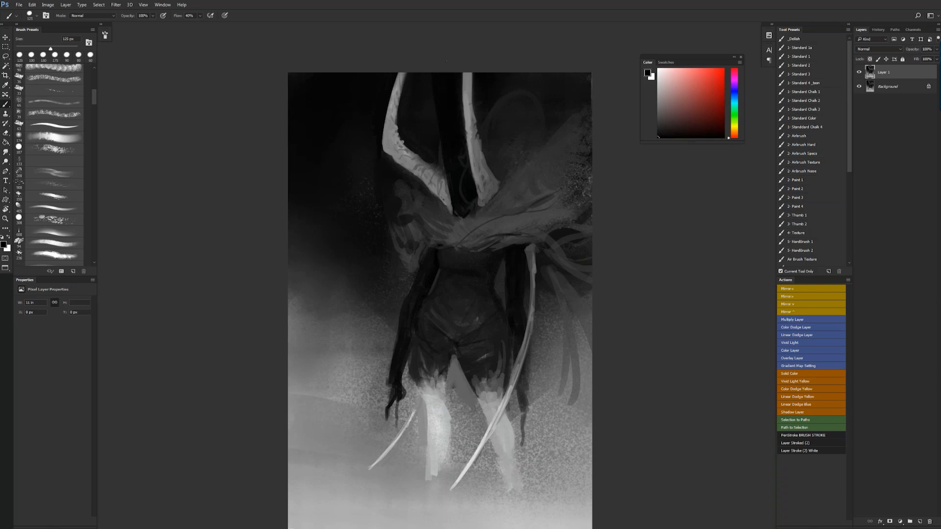
pyautogui.keyDown('ctrl'); pyautogui.keyDown('alt'); pyautogui.click(474, 275); pyautogui.keyUp('alt'); pyautogui.keyUp('ctrl')
pyautogui.keyDown('ctrl'); pyautogui.keyDown('alt'); pyautogui.click(478, 277); pyautogui.keyUp('alt'); pyautogui.keyUp('ctrl')
pyautogui.keyDown('ctrl'); pyautogui.keyDown('alt'); pyautogui.click(478, 277); pyautogui.keyUp('alt'); pyautogui.keyUp('ctrl')
pyautogui.hotkey('ctrl', 'shift', 'h')
pyautogui.keyDown('ctrl'); pyautogui.click(458, 289); pyautogui.keyUp('ctrl')
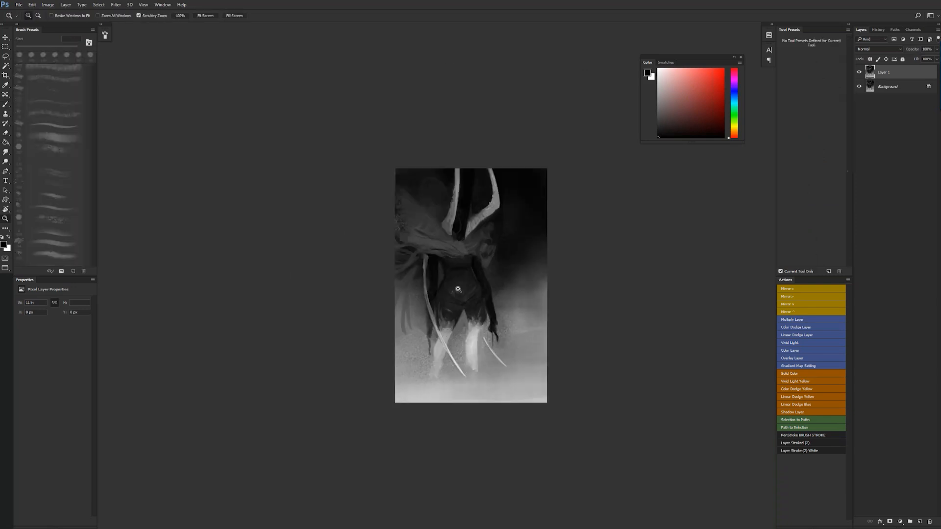
pyautogui.keyDown('ctrl'); pyautogui.click(457, 289); pyautogui.keyUp('ctrl')
pyautogui.keyDown('ctrl'); pyautogui.click(458, 289); pyautogui.keyUp('ctrl')
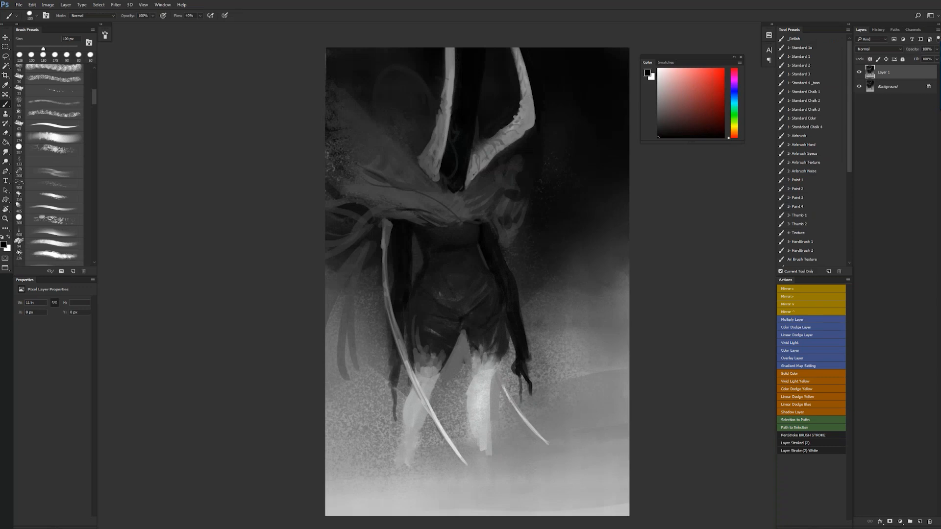
# - Paint black clawed fingers on both hands with a 45 px brush
pyautogui.moveTo(396, 351); pyautogui.dragTo(394, 384)
pyautogui.moveTo(396, 381)
pyautogui.mouseDown()
pyautogui.moveTo(392, 339)
pyautogui.moveTo(398, 407)
pyautogui.moveTo(404, 381)
pyautogui.moveTo(403, 397)
pyautogui.mouseUp()
pyautogui.moveTo(404, 382); pyautogui.dragTo(403, 372)
pyautogui.moveTo(401, 362)
pyautogui.mouseDown()
pyautogui.moveTo(392, 416)
pyautogui.moveTo(401, 416)
pyautogui.moveTo(393, 384)
pyautogui.moveTo(389, 414)
pyautogui.mouseUp()
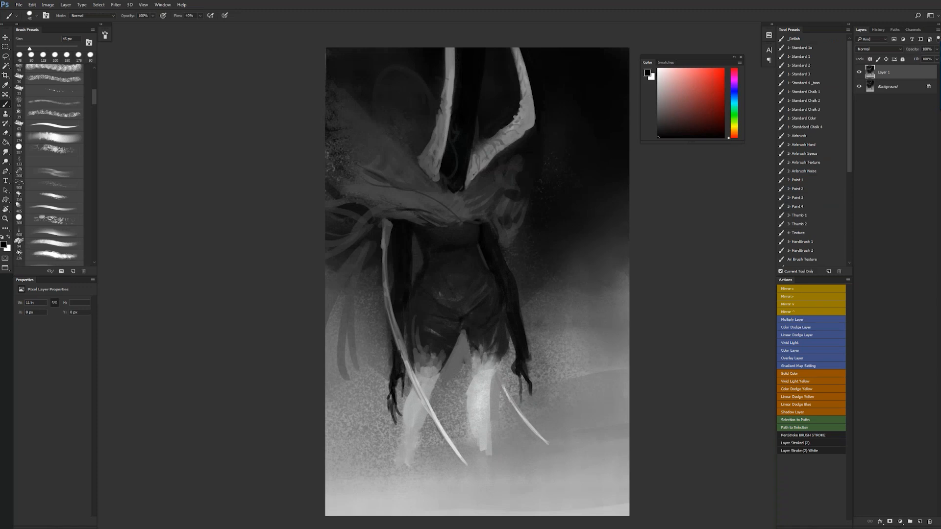
pyautogui.moveTo(514, 369)
pyautogui.mouseDown()
pyautogui.moveTo(529, 406)
pyautogui.moveTo(528, 343)
pyautogui.mouseUp()
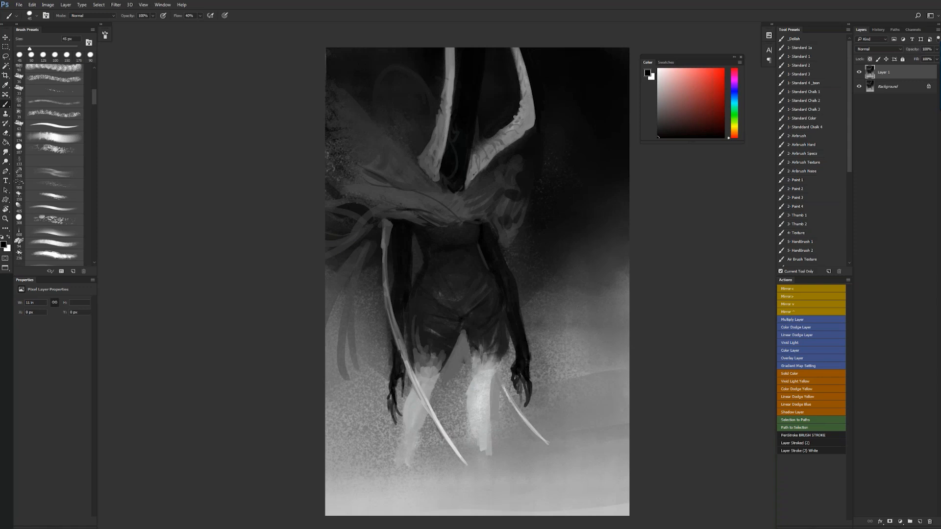
# - Define the arm, torso and hip contours with dark shading strokes
pyautogui.moveTo(506, 315); pyautogui.dragTo(503, 300)
pyautogui.keyDown('alt'); pyautogui.click(446, 282); pyautogui.keyUp('alt')
pyautogui.keyDown('alt'); pyautogui.click(463, 332); pyautogui.keyUp('alt')
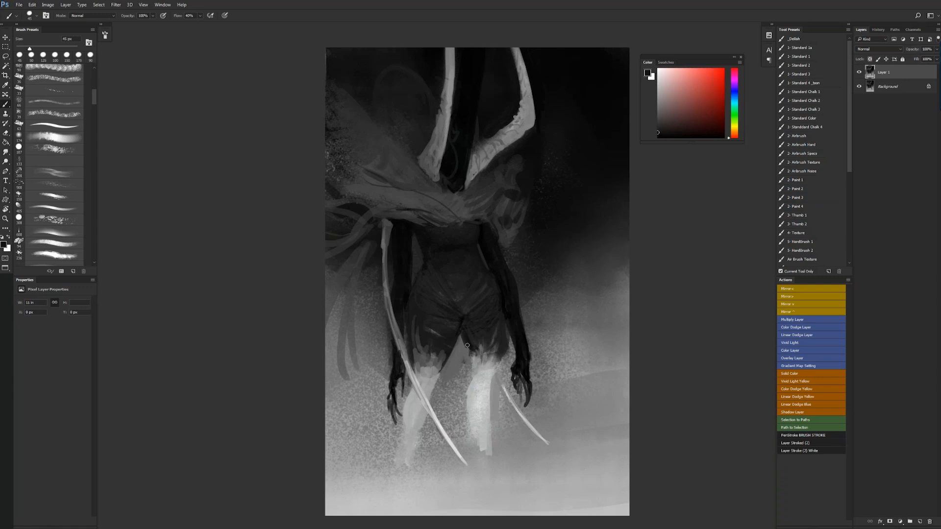
# - Paint black drip shapes over the tops of both light legs, and flip the canvas horizontally
pyautogui.moveTo(466, 353)
pyautogui.mouseDown()
pyautogui.moveTo(478, 383)
pyautogui.moveTo(438, 360)
pyautogui.moveTo(421, 385)
pyautogui.mouseUp()
pyautogui.keyDown('alt'); pyautogui.click(422, 393); pyautogui.keyUp('alt')
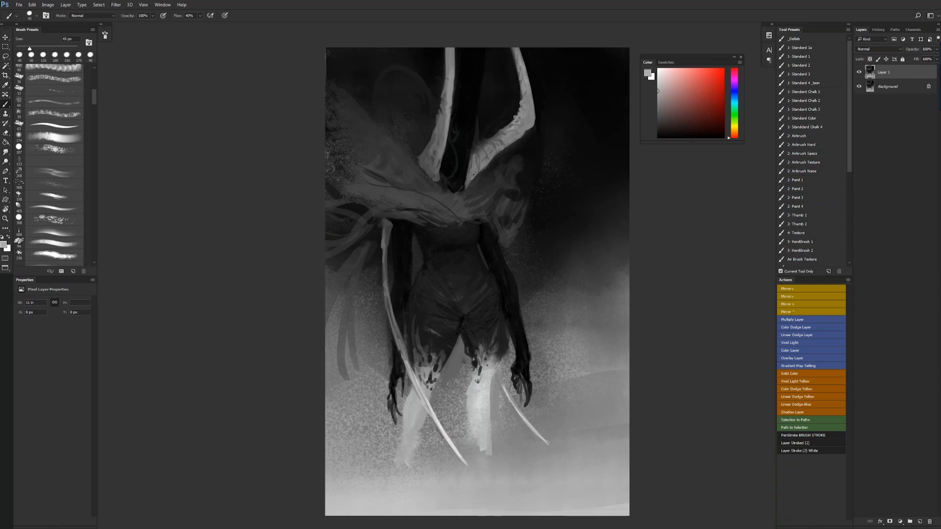
pyautogui.press('z')
pyautogui.keyDown('alt'); pyautogui.click(427, 428); pyautogui.keyUp('alt')
pyautogui.keyDown('alt'); pyautogui.click(428, 428); pyautogui.keyUp('alt')
pyautogui.keyDown('alt'); pyautogui.click(428, 429); pyautogui.keyUp('alt')
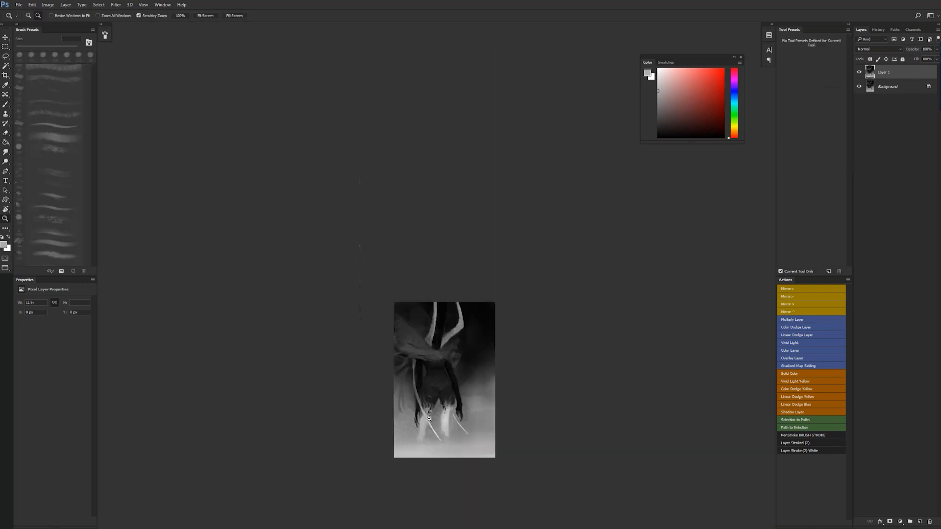
pyautogui.hotkey('ctrl', 'shift', 'h')
pyautogui.moveTo(456, 378); pyautogui.dragTo(496, 268)
pyautogui.click(506, 278)
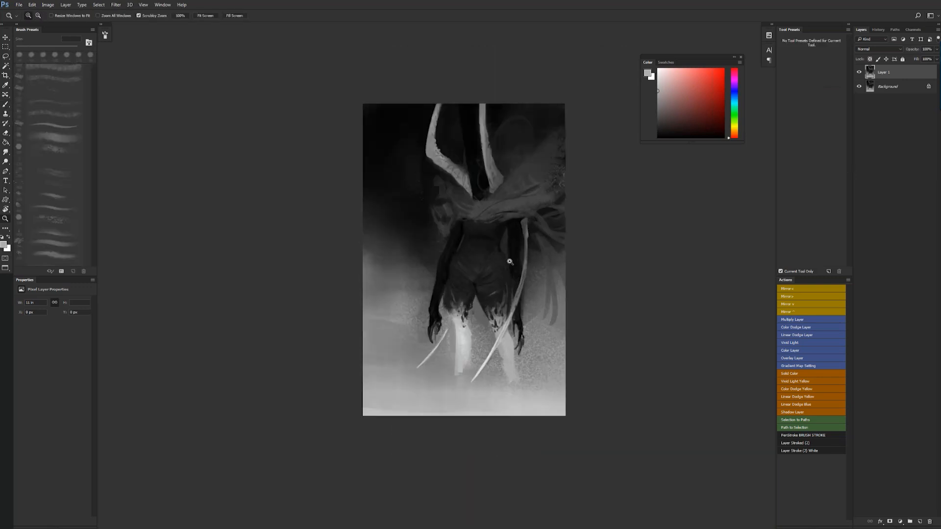
pyautogui.click(511, 268)
# - Refine the torso with a small sampled dark brush and blend its shading with the Smudge tool at 20% strength
pyautogui.press('b')
pyautogui.keyDown('alt'); pyautogui.click(478, 265); pyautogui.keyUp('alt')
pyautogui.press('[')
pyautogui.press('[')
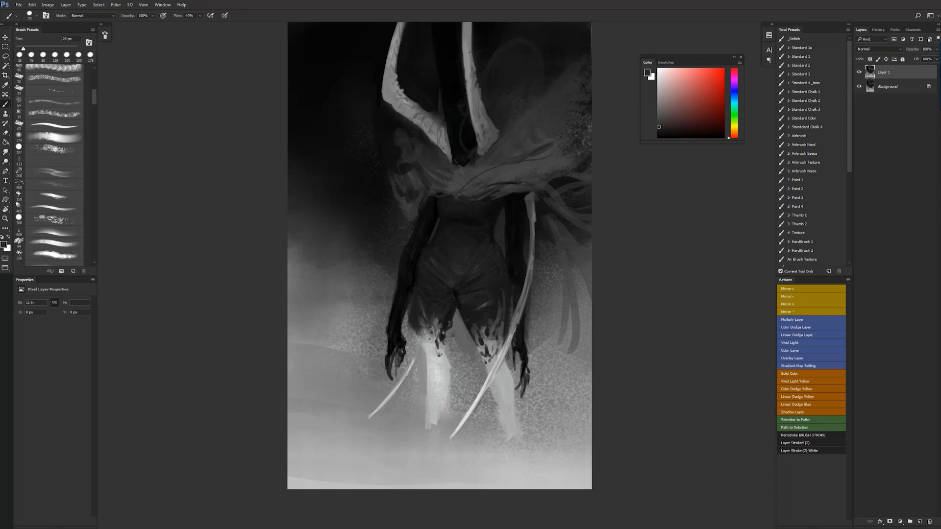
pyautogui.press('r')
pyautogui.press(']')
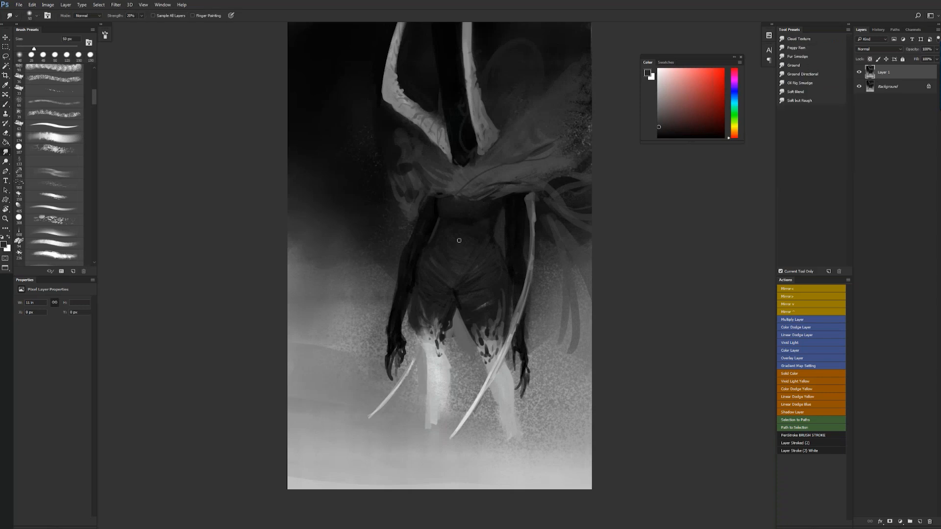
pyautogui.press(']')
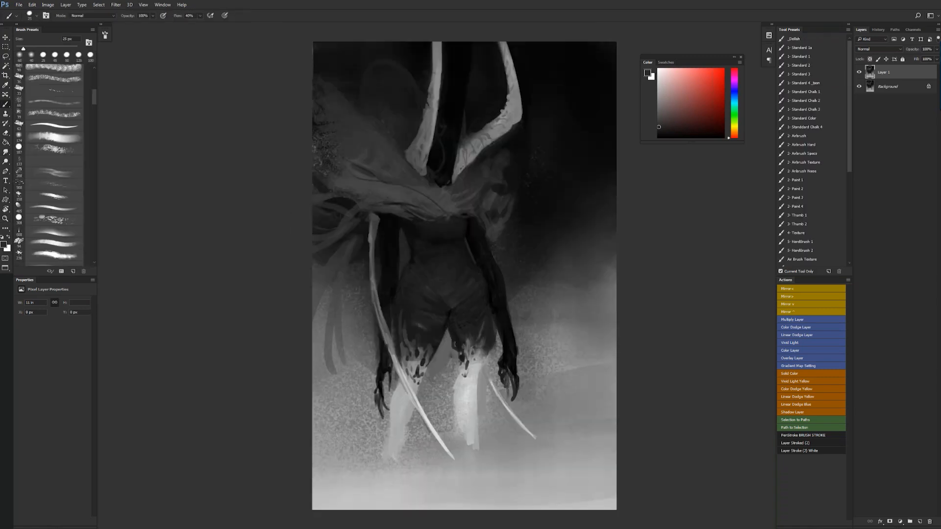
# - Sample a gray and paint a column of small tick marks along the hood beside the curved horn's base
pyautogui.keyDown('alt'); pyautogui.click(427, 152); pyautogui.keyUp('alt')
pyautogui.moveTo(429, 148); pyautogui.dragTo(429, 178)
pyautogui.press('[')
pyautogui.press('[')
pyautogui.press(']')
pyautogui.click(454, 144)
pyautogui.press('z')
pyautogui.keyDown('alt'); pyautogui.click(463, 196); pyautogui.keyUp('alt')
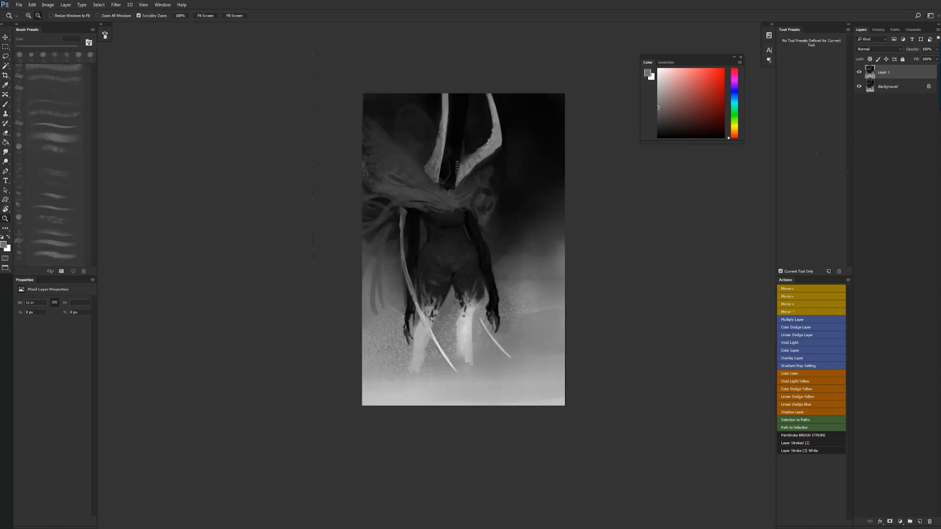
pyautogui.keyDown('alt'); pyautogui.click(463, 196); pyautogui.keyUp('alt')
pyautogui.keyDown('alt'); pyautogui.click(462, 196); pyautogui.keyUp('alt')
# - Flip the canvas horizontally and add small white tick marks near the hood's top with a 20 px brush
pyautogui.press('F2')
pyautogui.click(467, 161)
pyautogui.click(469, 154)
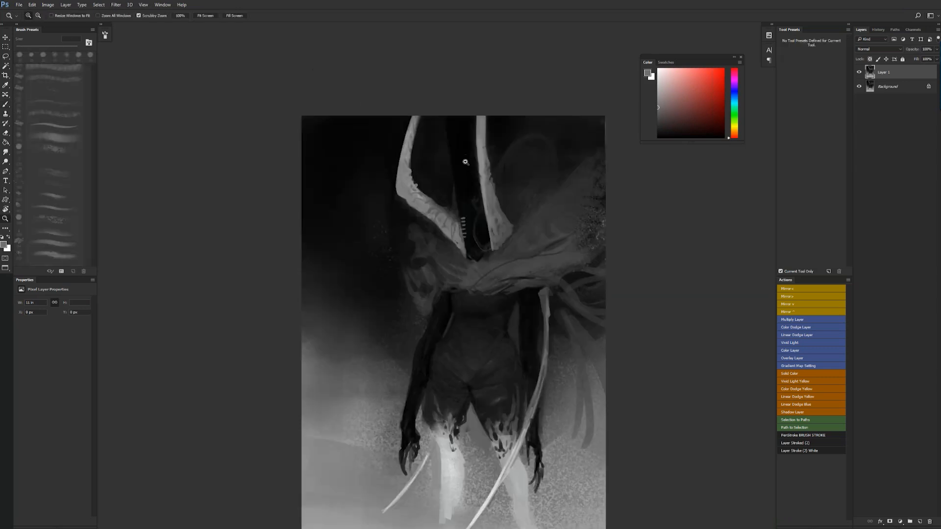
pyautogui.click(458, 157)
pyautogui.press('b')
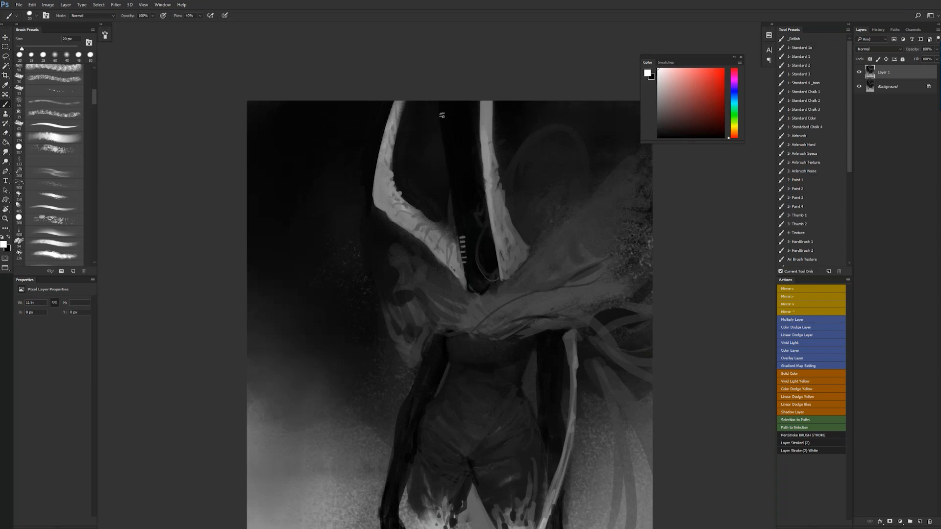
pyautogui.press('z')
pyautogui.keyDown('alt'); pyautogui.click(461, 164); pyautogui.keyUp('alt')
pyautogui.keyDown('alt'); pyautogui.click(463, 167); pyautogui.keyUp('alt')
pyautogui.click(491, 202)
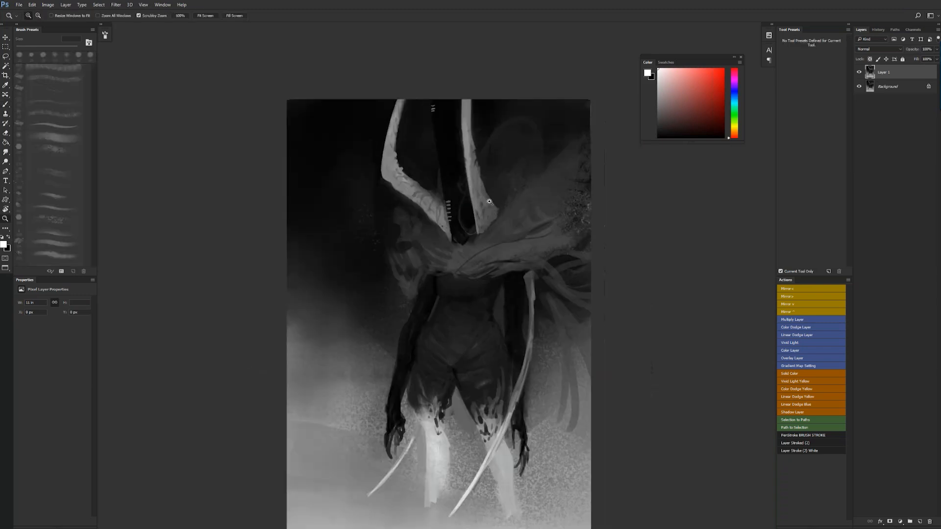
pyautogui.click(489, 201)
# - Darken the hood's lower edges between the horn bases with sampled black strokes, and flip the canvas horizontally
pyautogui.press('b')
pyautogui.keyDown('alt'); pyautogui.click(447, 175); pyautogui.keyUp('alt')
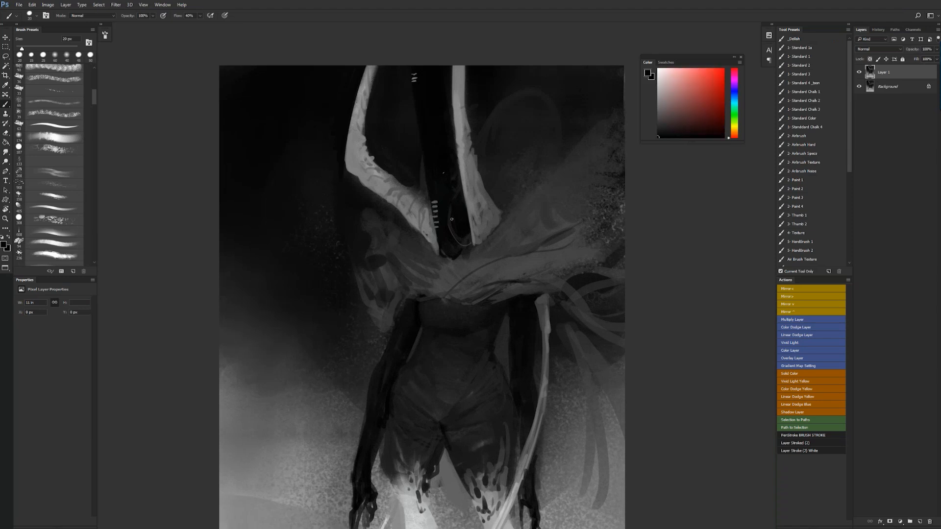
pyautogui.moveTo(465, 236); pyautogui.dragTo(454, 256)
pyautogui.keyDown('alt'); pyautogui.click(475, 240); pyautogui.keyUp('alt')
pyautogui.keyDown('alt'); pyautogui.click(442, 235); pyautogui.keyUp('alt')
pyautogui.moveTo(432, 216); pyautogui.dragTo(438, 252)
pyautogui.moveTo(432, 217)
pyautogui.mouseDown()
pyautogui.moveTo(433, 266)
pyautogui.moveTo(448, 259)
pyautogui.mouseUp()
pyautogui.keyDown('alt'); pyautogui.click(462, 275); pyautogui.keyUp('alt')
pyautogui.keyDown('alt'); pyautogui.click(462, 276); pyautogui.keyUp('alt')
pyautogui.keyDown('alt'); pyautogui.click(462, 276); pyautogui.keyUp('alt')
pyautogui.hotkey('ctrl', 'shift', 'h')
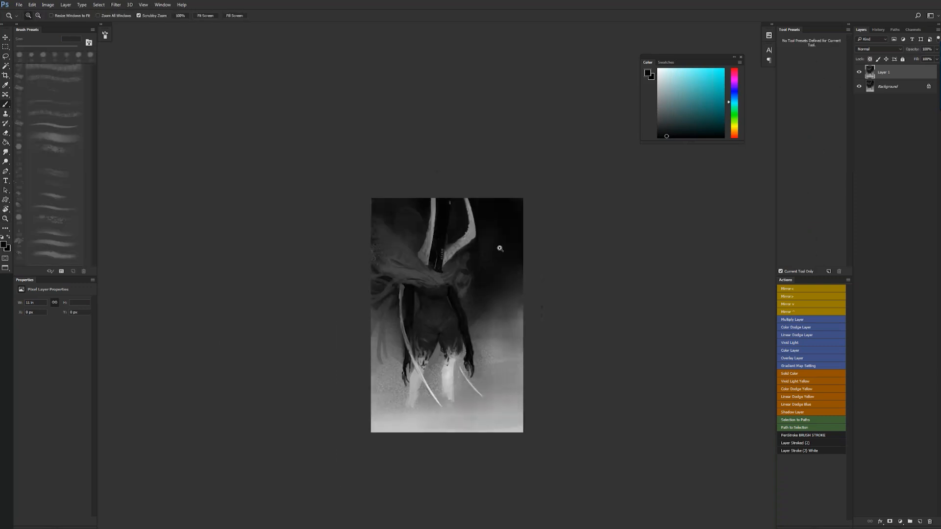
# - Touch up the hood's lower tip where it meets the mantle with a sampled gray 20 px brush, and flip the canvas horizontally
pyautogui.click(450, 271)
pyautogui.click(452, 270)
pyautogui.click(451, 270)
pyautogui.keyDown('alt'); pyautogui.click(417, 187); pyautogui.keyUp('alt')
pyautogui.keyDown('alt'); pyautogui.click(399, 252); pyautogui.keyUp('alt')
pyautogui.keyDown('alt'); pyautogui.click(413, 274); pyautogui.keyUp('alt')
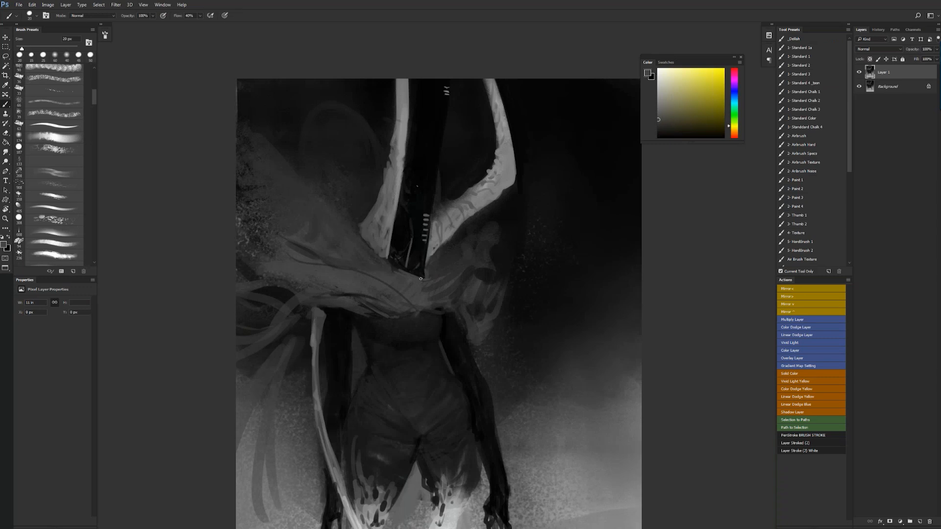
pyautogui.press('z')
pyautogui.keyDown('alt'); pyautogui.click(433, 289); pyautogui.keyUp('alt')
pyautogui.keyDown('alt'); pyautogui.click(433, 289); pyautogui.keyUp('alt')
pyautogui.keyDown('alt'); pyautogui.click(433, 289); pyautogui.keyUp('alt')
pyautogui.hotkey('ctrl', 'shift', 'h')
pyautogui.click(458, 281)
pyautogui.click(458, 281)
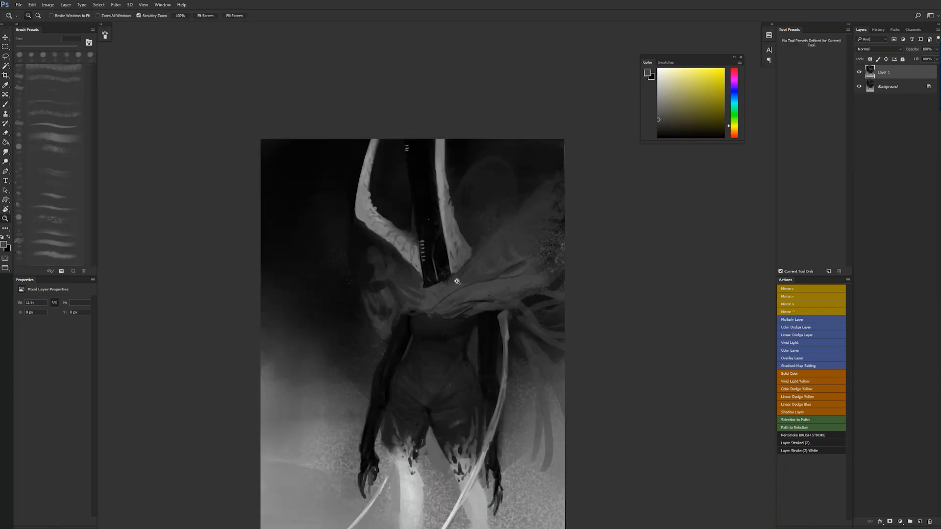
# - Rework both horn bases beside the hood's lower tip with a 50 px brush and sampled grays
pyautogui.press('b')
pyautogui.press(']')
pyautogui.press(']')
pyautogui.press(']')
pyautogui.press(']')
pyautogui.press('d')
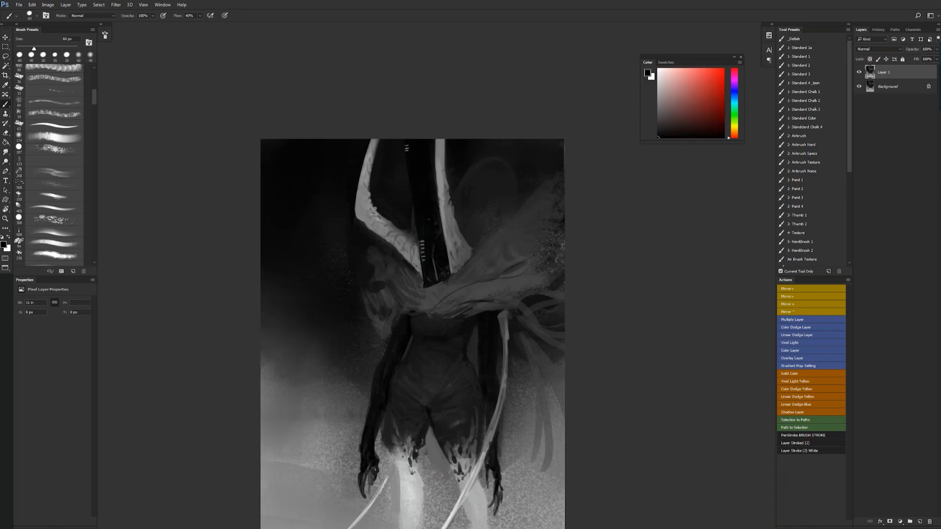
pyautogui.keyDown('alt'); pyautogui.click(417, 274); pyautogui.keyUp('alt')
pyautogui.press('[')
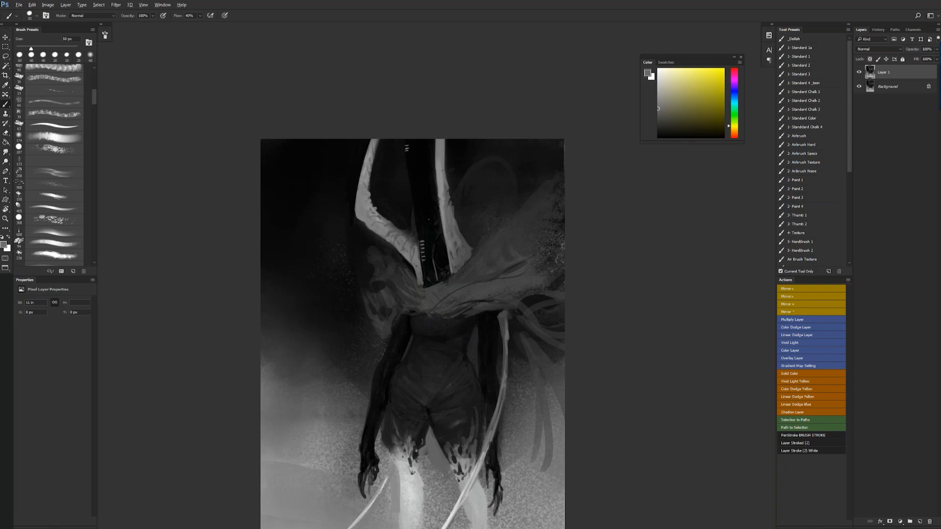
pyautogui.keyDown('alt'); pyautogui.click(417, 264); pyautogui.keyUp('alt')
pyautogui.keyDown('alt'); pyautogui.click(417, 258); pyautogui.keyUp('alt')
pyautogui.moveTo(414, 265)
pyautogui.mouseDown()
pyautogui.moveTo(418, 285)
pyautogui.moveTo(452, 277)
pyautogui.mouseUp()
pyautogui.keyDown('alt'); pyautogui.click(453, 267); pyautogui.keyUp('alt')
pyautogui.keyDown('alt'); pyautogui.click(455, 268); pyautogui.keyUp('alt')
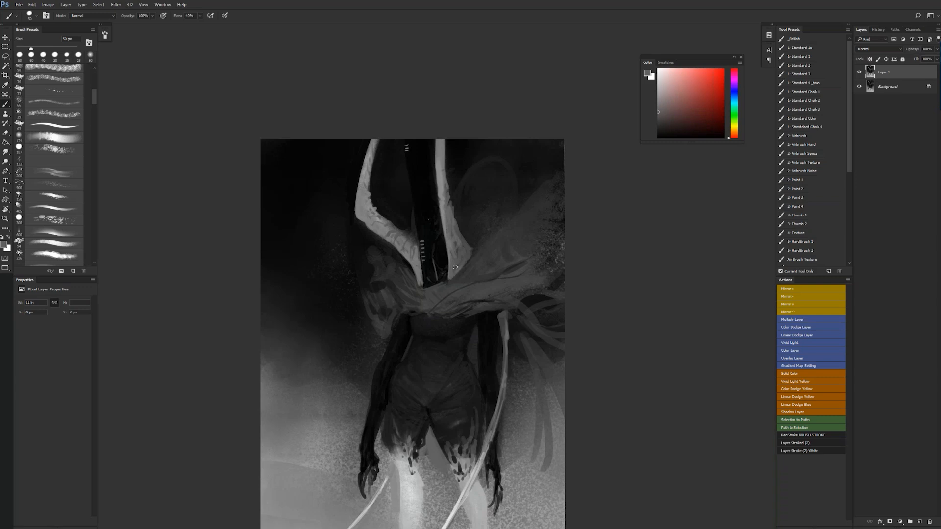
pyautogui.keyDown('alt'); pyautogui.click(455, 264); pyautogui.keyUp('alt')
# - Trim the upper inner edge of the straighter horn beside the hood with black strokes, reducing the brush to 40 px
pyautogui.press('d')
pyautogui.press('x')
pyautogui.keyDown('alt'); pyautogui.click(438, 156); pyautogui.keyUp('alt')
pyautogui.moveTo(438, 170); pyautogui.dragTo(437, 140)
pyautogui.moveTo(442, 173)
pyautogui.mouseDown()
pyautogui.moveTo(441, 141)
pyautogui.moveTo(438, 202)
pyautogui.mouseUp()
pyautogui.press('[')
pyautogui.keyDown('alt'); pyautogui.click(436, 196); pyautogui.keyUp('alt')
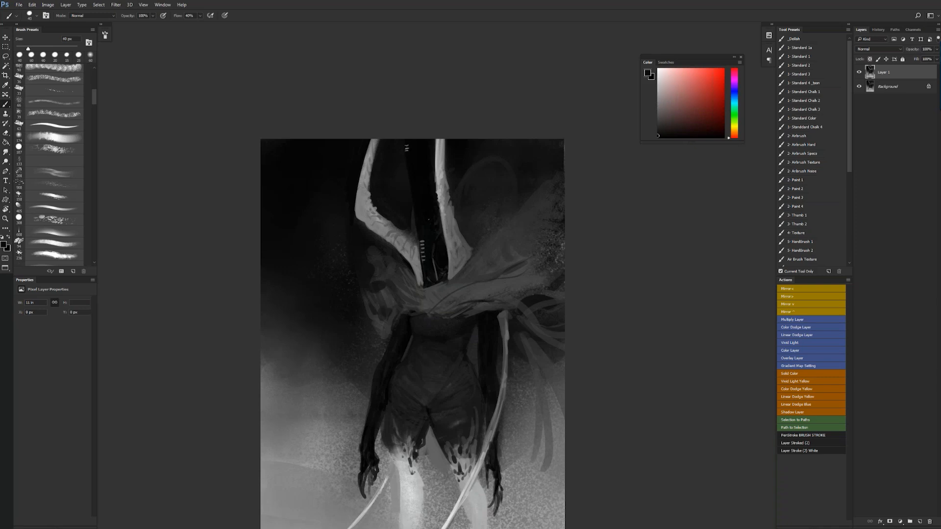
# - Carve small notches partway down the straighter horn's inner edge with the 40 px brush
pyautogui.keyDown('alt'); pyautogui.click(435, 178); pyautogui.keyUp('alt')
pyautogui.keyDown('alt'); pyautogui.click(439, 191); pyautogui.keyUp('alt')
pyautogui.moveTo(438, 181); pyautogui.dragTo(442, 140)
pyautogui.moveTo(441, 169); pyautogui.dragTo(441, 205)
pyautogui.moveTo(440, 196)
pyautogui.mouseDown()
pyautogui.moveTo(452, 244)
pyautogui.moveTo(442, 206)
pyautogui.mouseUp()
pyautogui.moveTo(440, 201); pyautogui.dragTo(443, 187)
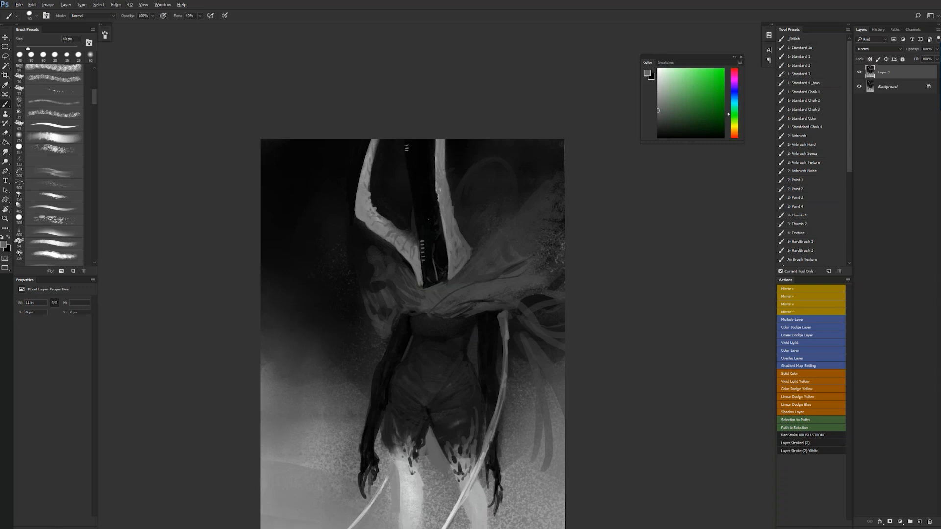
# - Shade the straighter horn's outer side and the curved horn's upper end with sampled grays, and flip the canvas horizontally
pyautogui.keyDown('alt'); pyautogui.click(453, 189); pyautogui.keyUp('alt')
pyautogui.moveTo(448, 183); pyautogui.dragTo(451, 202)
pyautogui.keyDown('alt'); pyautogui.click(445, 200); pyautogui.keyUp('alt')
pyautogui.moveTo(379, 138); pyautogui.dragTo(373, 165)
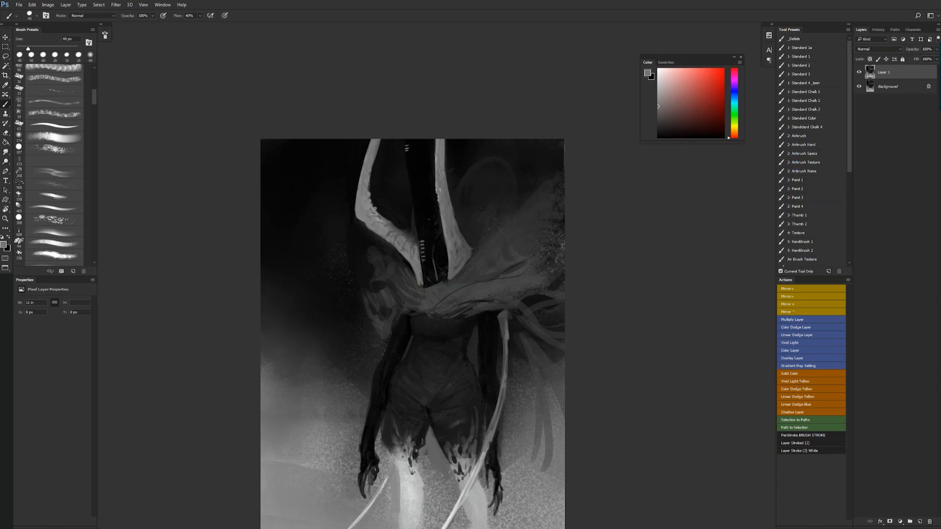
pyautogui.hotkey('ctrl', 'shift', 'h')
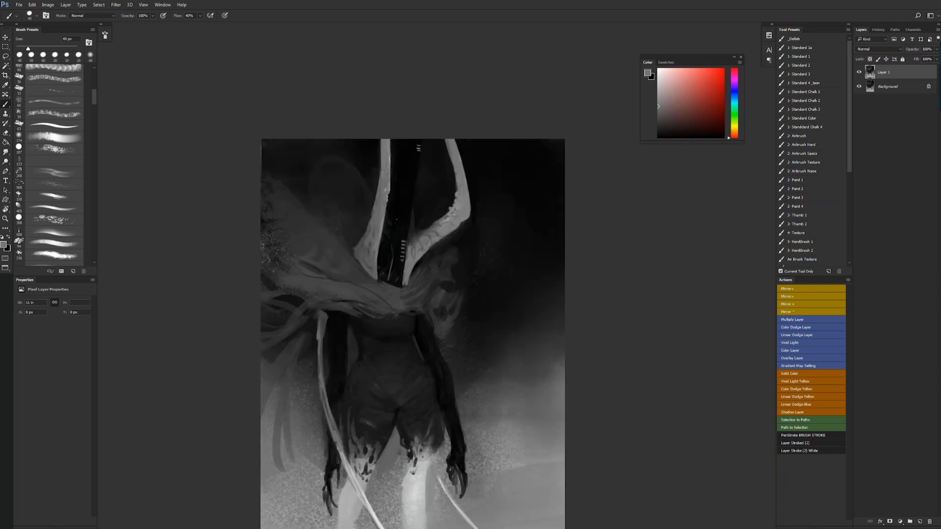
# - Shade the curved horn's bend with a smaller sampled gray brush, and prepare the Smudge tool at 20% strength before returning to the brush
pyautogui.keyDown('alt'); pyautogui.click(398, 219); pyautogui.keyUp('alt')
pyautogui.moveTo(446, 234); pyautogui.dragTo(555, 195)
pyautogui.keyDown('alt'); pyautogui.click(551, 194); pyautogui.keyUp('alt')
pyautogui.press('[')
pyautogui.moveTo(475, 193); pyautogui.dragTo(464, 211)
pyautogui.press('r')
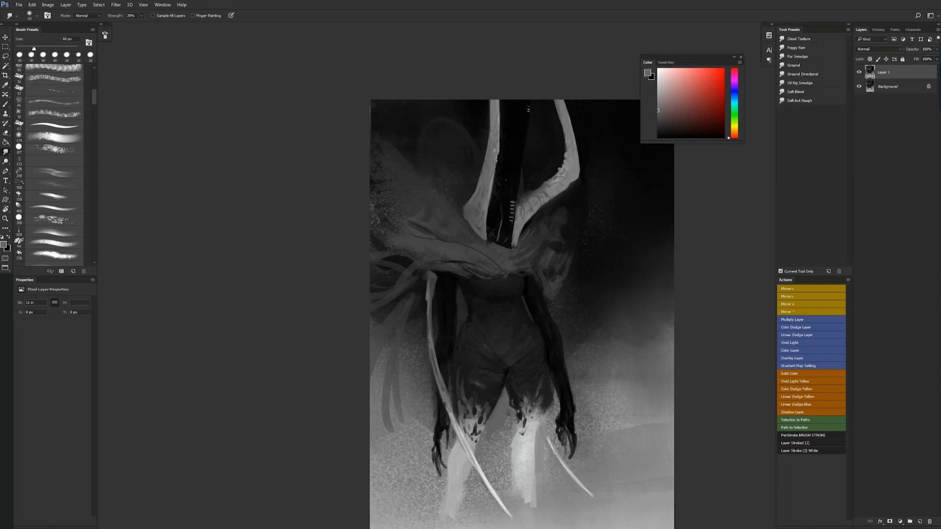
pyautogui.press('b')
pyautogui.hotkey('alt', 'Tab')
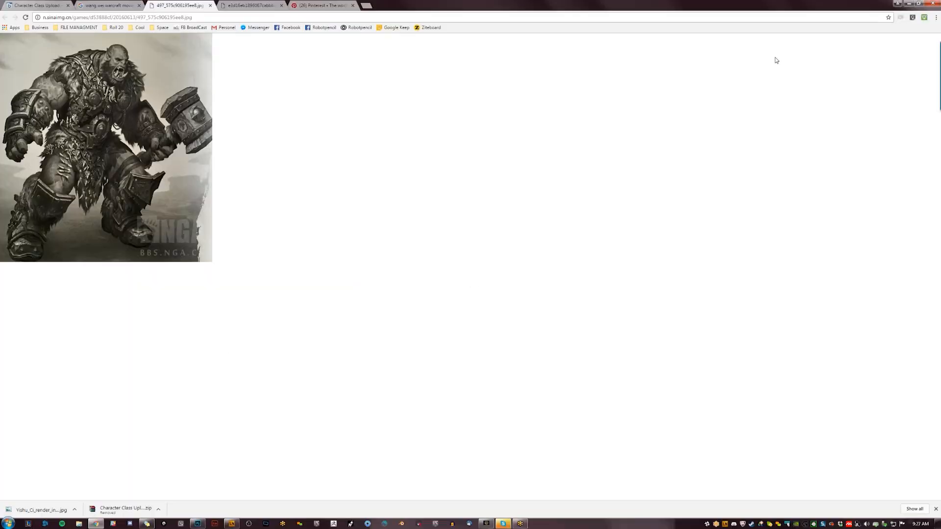
pyautogui.click(909, 7)
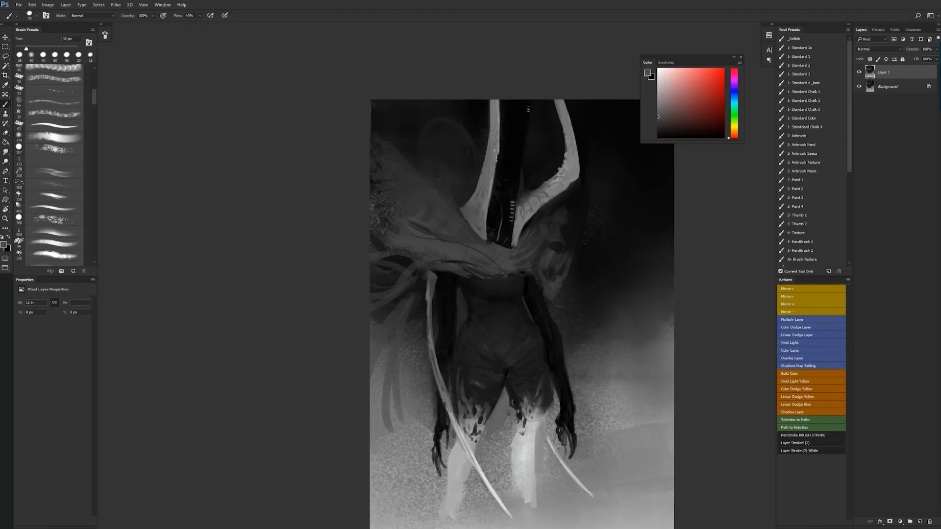
# - Paint small spikes along the curved horn's inner bend in sampled gray, reduce the brush to 20 px, and flip the canvas horizontally
pyautogui.keyDown('ctrl'); pyautogui.click(563, 178); pyautogui.keyUp('ctrl')
pyautogui.keyDown('alt'); pyautogui.click(564, 179); pyautogui.keyUp('alt')
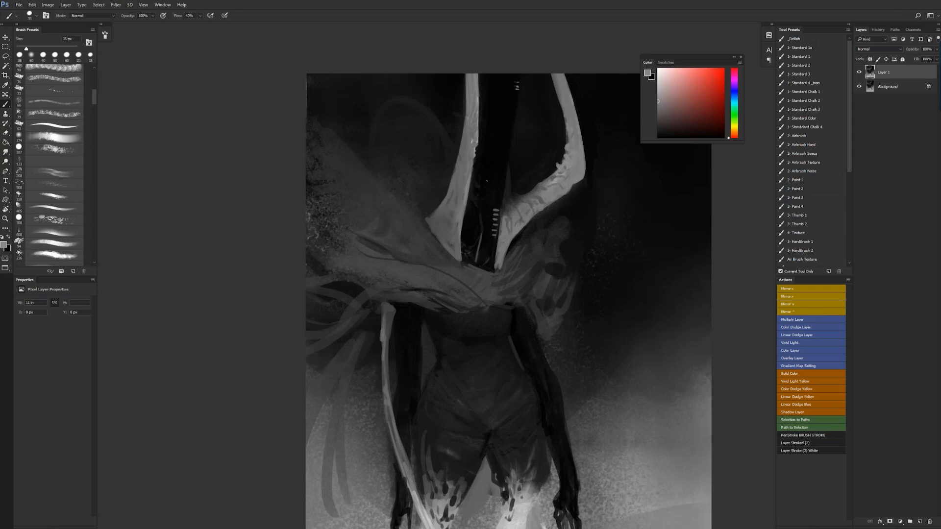
pyautogui.press('[')
pyautogui.press('[')
pyautogui.press('z')
pyautogui.keyDown('alt'); pyautogui.click(563, 173); pyautogui.keyUp('alt')
pyautogui.keyDown('alt'); pyautogui.click(570, 173); pyautogui.keyUp('alt')
pyautogui.keyDown('alt'); pyautogui.click(570, 172); pyautogui.keyUp('alt')
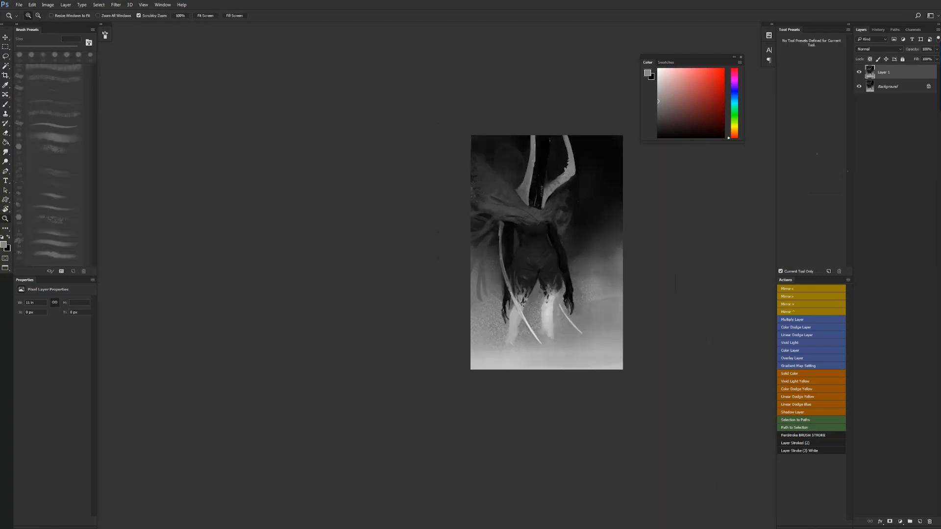
pyautogui.hotkey('ctrl', 'shift', 'h')
# - Sharpen the notches along the curved horn's inner edge with 20 px black and light gray strokes
pyautogui.click(517, 166)
pyautogui.click(517, 165)
pyautogui.press('b')
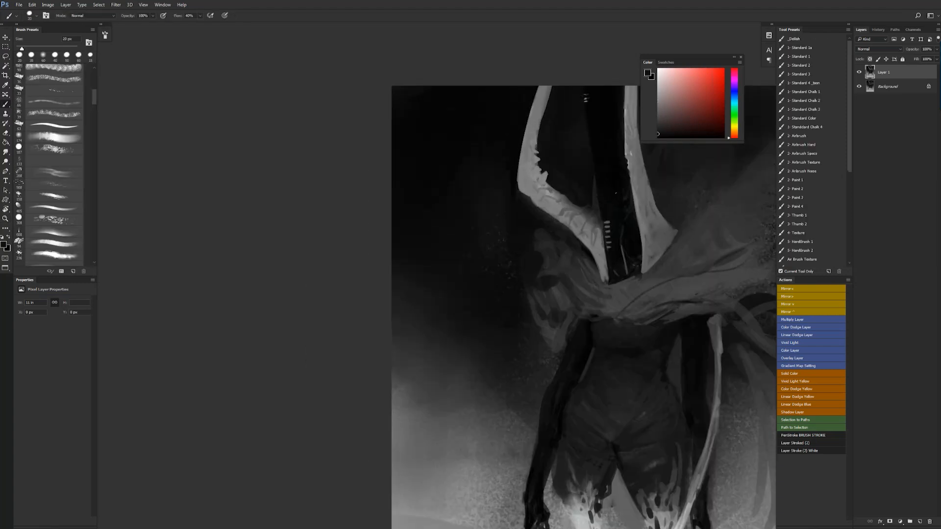
pyautogui.moveTo(545, 182); pyautogui.dragTo(546, 194)
pyautogui.keyDown('alt'); pyautogui.click(548, 189); pyautogui.keyUp('alt')
pyautogui.keyDown('alt'); pyautogui.click(560, 210); pyautogui.keyUp('alt')
pyautogui.keyDown('alt'); pyautogui.click(560, 211); pyautogui.keyUp('alt')
pyautogui.keyDown('alt'); pyautogui.click(560, 212); pyautogui.keyUp('alt')
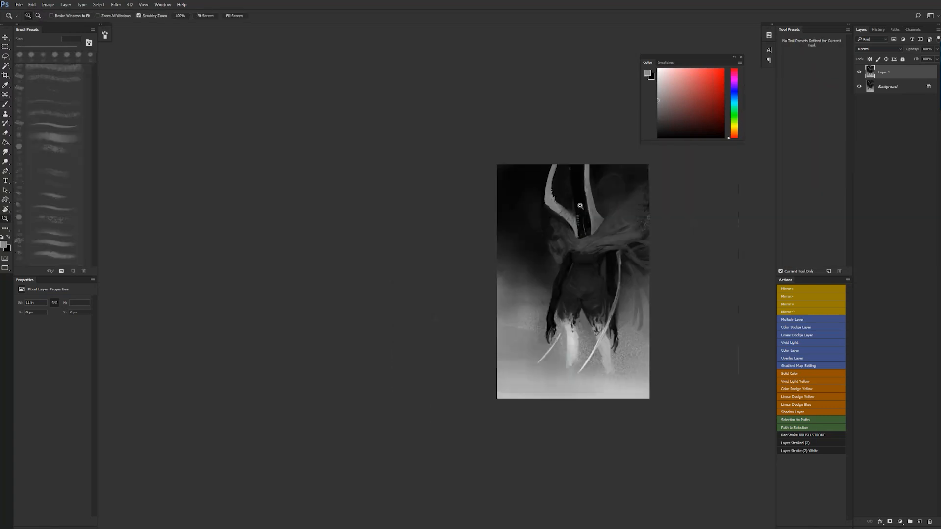
# - Highlight the straighter horn's notched edge in light gray, and add sampled gray detail to the curved horn's base
pyautogui.keyDown('ctrl'); pyautogui.click(580, 205); pyautogui.keyUp('ctrl')
pyautogui.keyDown('ctrl'); pyautogui.click(581, 202); pyautogui.keyUp('ctrl')
pyautogui.moveTo(613, 186); pyautogui.dragTo(541, 169)
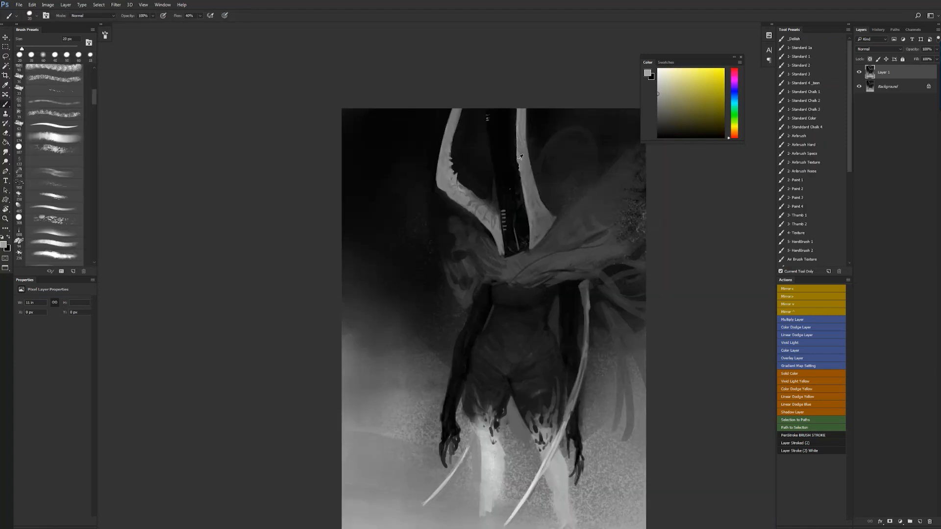
pyautogui.press('z')
pyautogui.click(454, 171)
pyautogui.press('b')
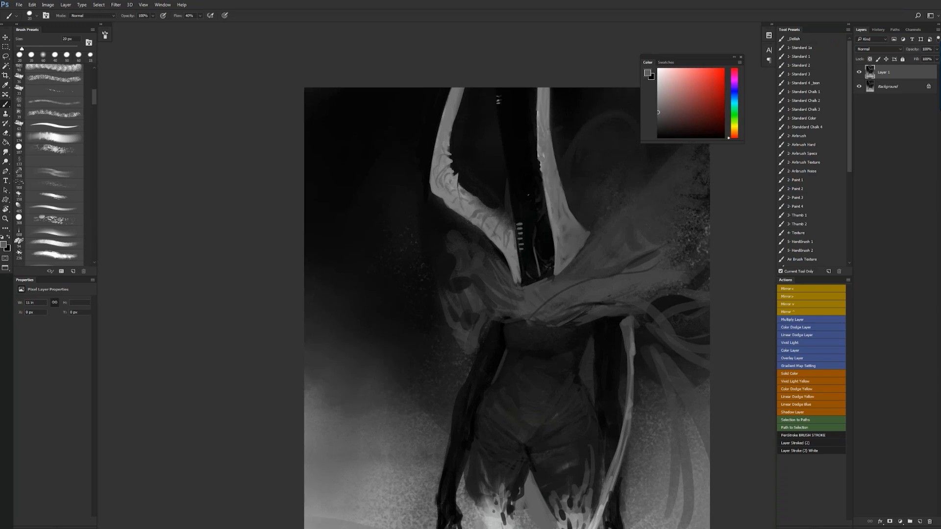
pyautogui.keyDown('alt'); pyautogui.click(507, 231); pyautogui.keyUp('alt')
pyautogui.keyDown('alt'); pyautogui.click(507, 231); pyautogui.keyUp('alt')
pyautogui.keyDown('ctrl'); pyautogui.click(510, 255); pyautogui.keyUp('ctrl')
pyautogui.keyDown('ctrl'); pyautogui.click(512, 234); pyautogui.keyUp('ctrl')
pyautogui.keyDown('alt'); pyautogui.click(501, 196); pyautogui.keyUp('alt')
pyautogui.press(']')
pyautogui.moveTo(489, 194); pyautogui.dragTo(500, 167)
pyautogui.press(']')
pyautogui.press(']')
pyautogui.press(']')
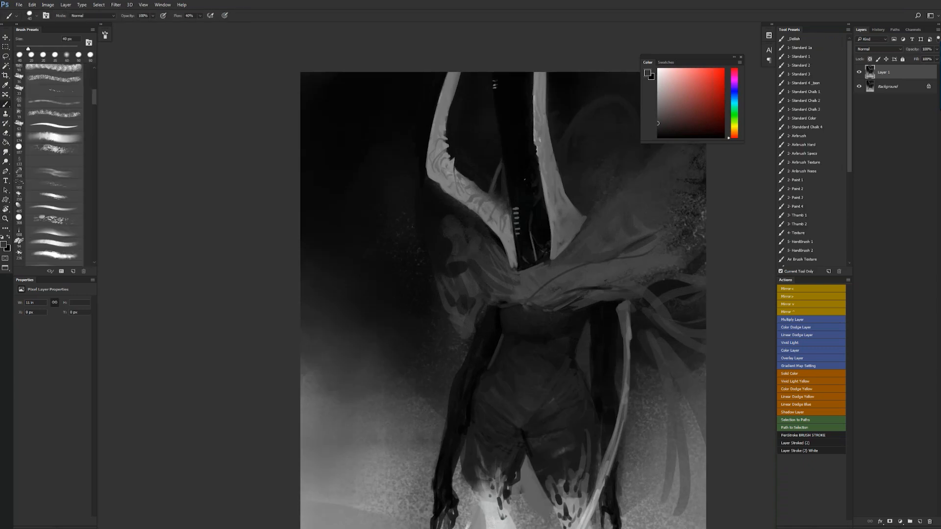
pyautogui.hotkey('ctrl', 'alt', 'z')
pyautogui.hotkey('ctrl', 'alt', 'z')
# - Paint a thick gray tendril arching up behind the straighter horn with a 50 px brush, plus a short stroke beside the horn
pyautogui.moveTo(554, 140); pyautogui.dragTo(449, 167)
pyautogui.press(']')
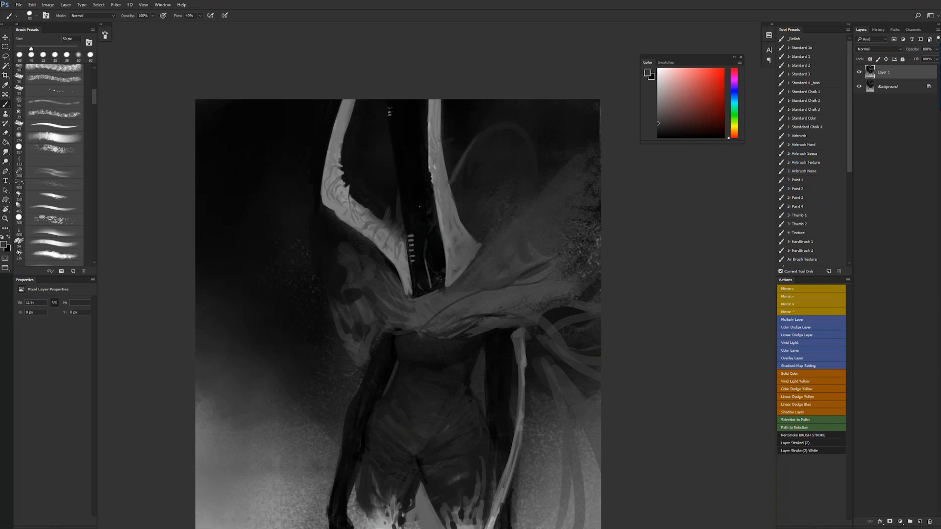
pyautogui.moveTo(453, 187); pyautogui.dragTo(474, 145)
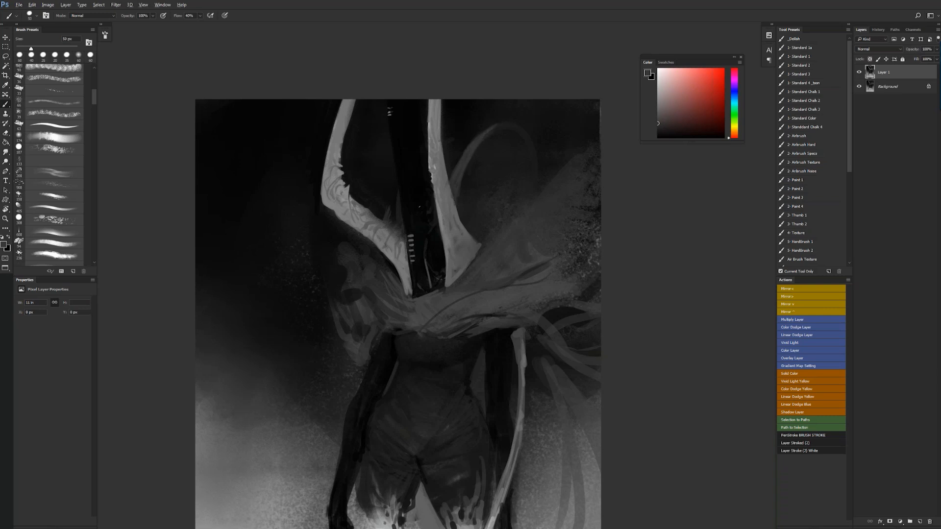
pyautogui.keyDown('alt'); pyautogui.click(455, 185); pyautogui.keyUp('alt')
pyautogui.moveTo(451, 190); pyautogui.dragTo(467, 151)
pyautogui.keyDown('alt'); pyautogui.click(461, 164); pyautogui.keyUp('alt')
pyautogui.moveTo(457, 185)
pyautogui.mouseDown()
pyautogui.moveTo(470, 149)
pyautogui.moveTo(492, 128)
pyautogui.mouseUp()
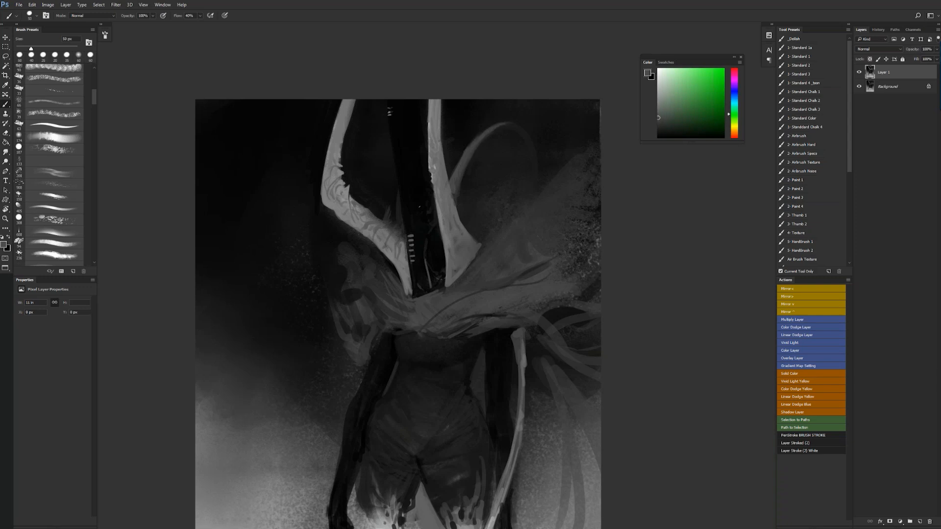
pyautogui.moveTo(463, 139); pyautogui.dragTo(442, 141)
# - Flip the canvas horizontally and paint a thin curved strand below the arching tendril with a 40 px brush
pyautogui.press('z')
pyautogui.keyDown('alt'); pyautogui.click(475, 214); pyautogui.keyUp('alt')
pyautogui.keyDown('alt'); pyautogui.click(475, 213); pyautogui.keyUp('alt')
pyautogui.keyDown('alt'); pyautogui.click(475, 214); pyautogui.keyUp('alt')
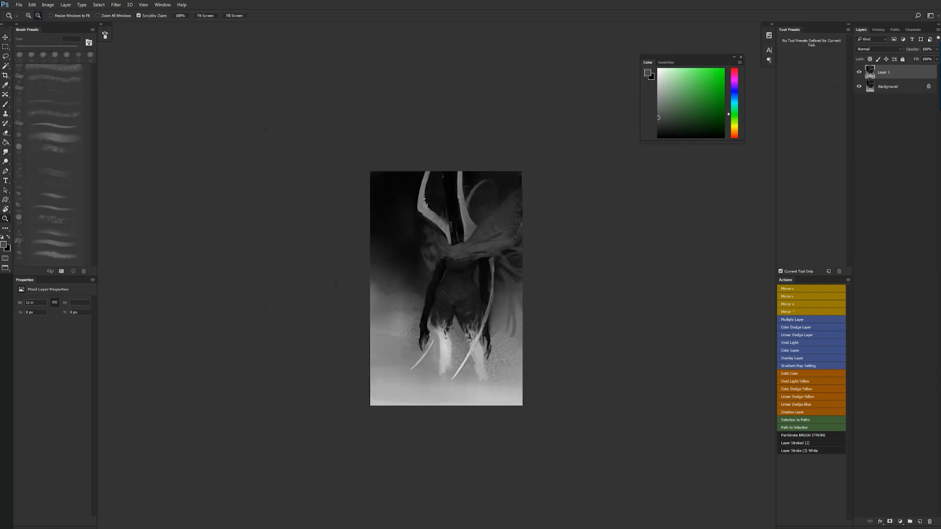
pyautogui.hotkey('ctrl', 'shift', 'h')
pyautogui.click(408, 205)
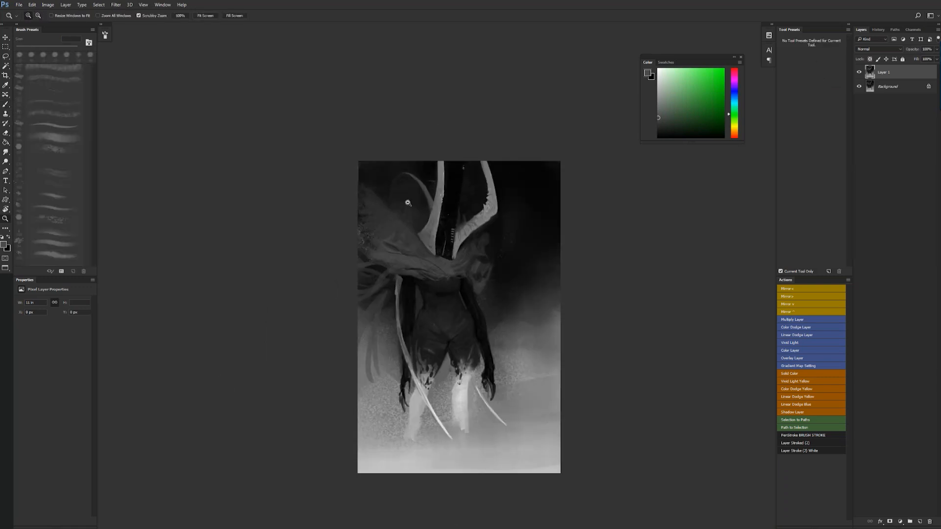
pyautogui.click(408, 201)
pyautogui.click(407, 202)
pyautogui.press('b')
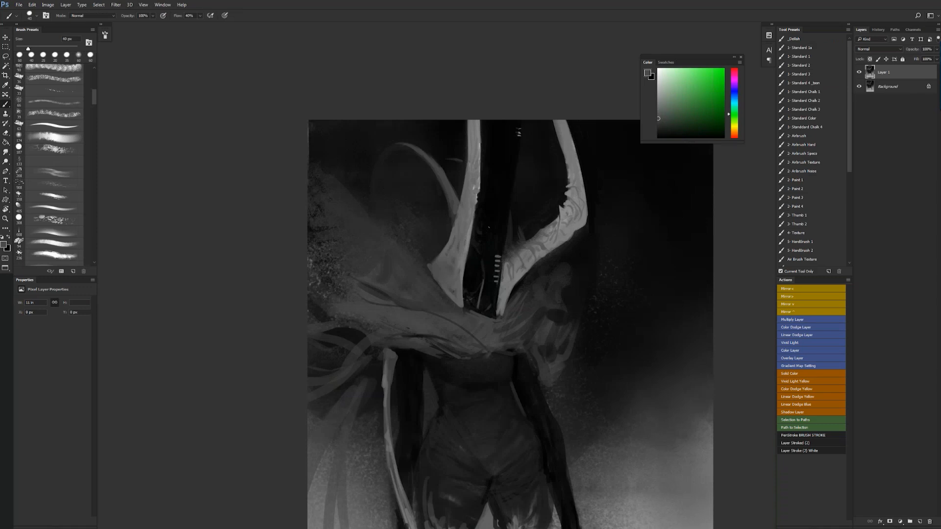
pyautogui.moveTo(443, 236); pyautogui.dragTo(373, 181)
pyautogui.hotkey('ctrl', 'z')
pyautogui.moveTo(447, 237); pyautogui.dragTo(365, 202)
# - Flip the canvas horizontally and paint a thin looped strand between the curved horn and the hood
pyautogui.press('z')
pyautogui.keyDown('alt'); pyautogui.click(471, 331); pyautogui.keyUp('alt')
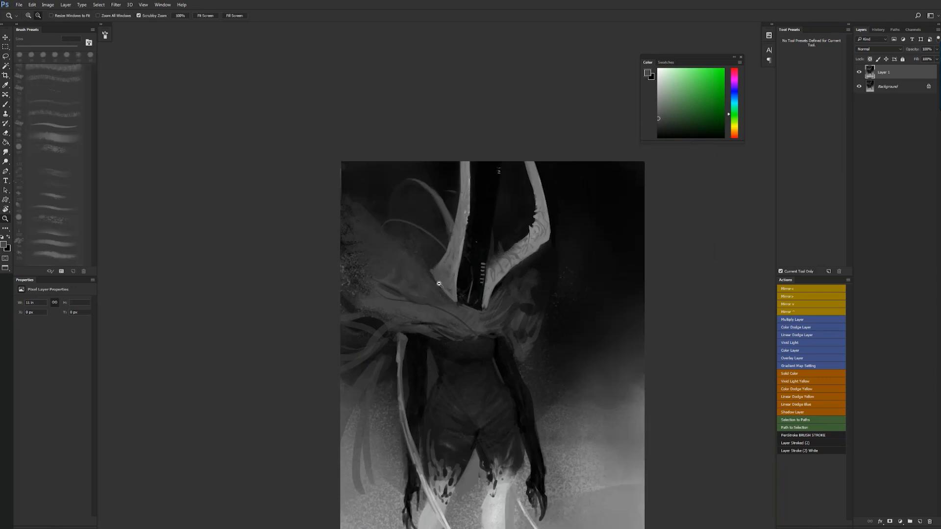
pyautogui.keyDown('alt'); pyautogui.click(472, 331); pyautogui.keyUp('alt')
pyautogui.hotkey('ctrl', 'shift', 'h')
pyautogui.click(483, 284)
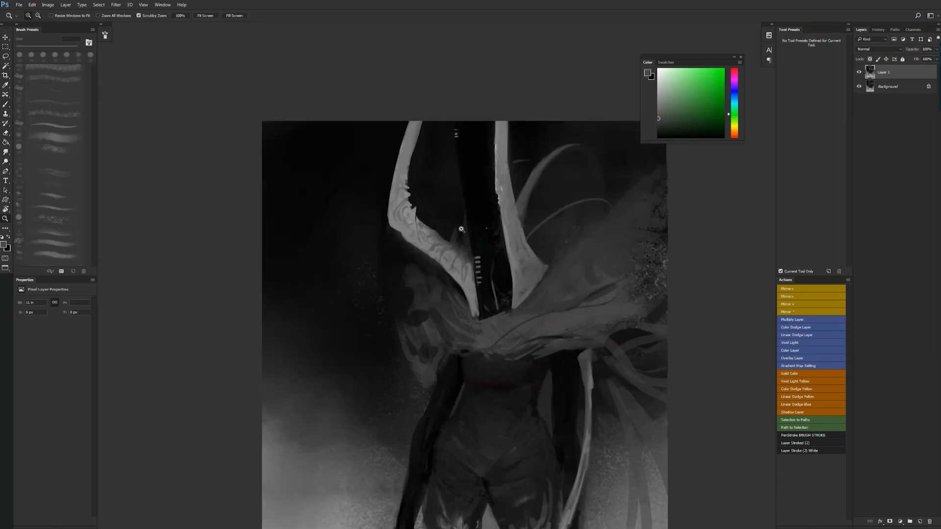
pyautogui.press('b')
pyautogui.moveTo(461, 229)
pyautogui.mouseDown()
pyautogui.moveTo(461, 216)
pyautogui.moveTo(455, 228)
pyautogui.mouseUp()
pyautogui.hotkey('ctrl', 'z')
pyautogui.keyDown('alt'); pyautogui.click(455, 226); pyautogui.keyUp('alt')
pyautogui.keyDown('alt'); pyautogui.click(455, 223); pyautogui.keyUp('alt')
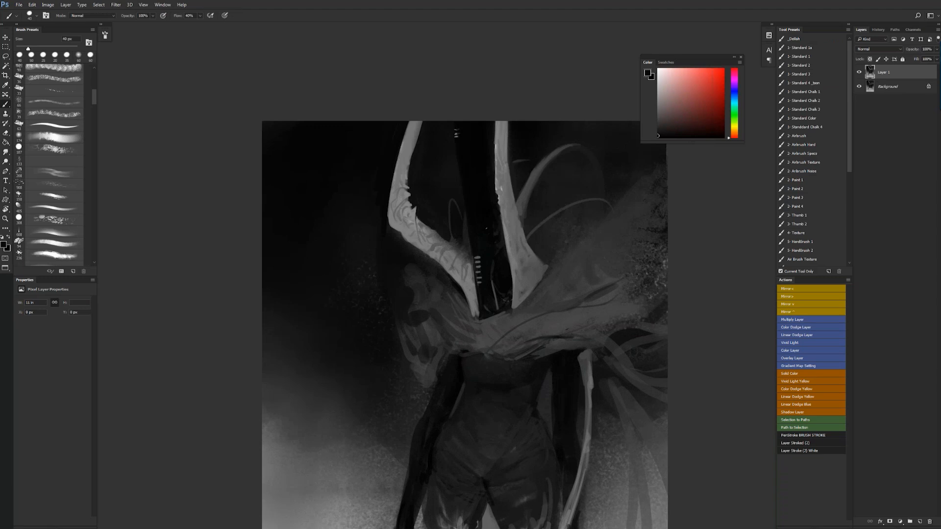
# - Extend both horn bases down into the mantle below the hood with sampled strokes from a 35 px brush
pyautogui.keyDown('alt'); pyautogui.click(441, 266); pyautogui.keyUp('alt')
pyautogui.moveTo(473, 315); pyautogui.dragTo(476, 315)
pyautogui.keyDown('alt'); pyautogui.click(472, 325); pyautogui.keyUp('alt')
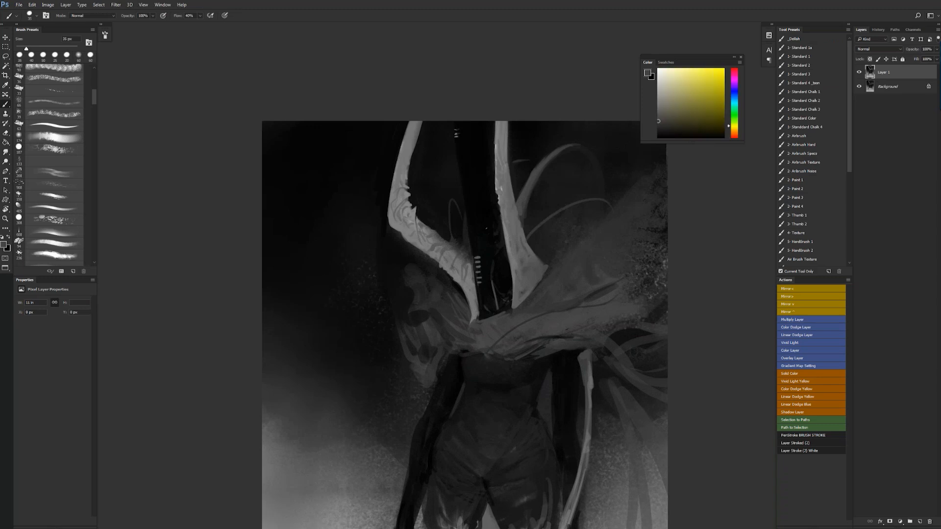
pyautogui.keyDown('alt'); pyautogui.click(517, 298); pyautogui.keyUp('alt')
pyautogui.moveTo(513, 306); pyautogui.dragTo(506, 321)
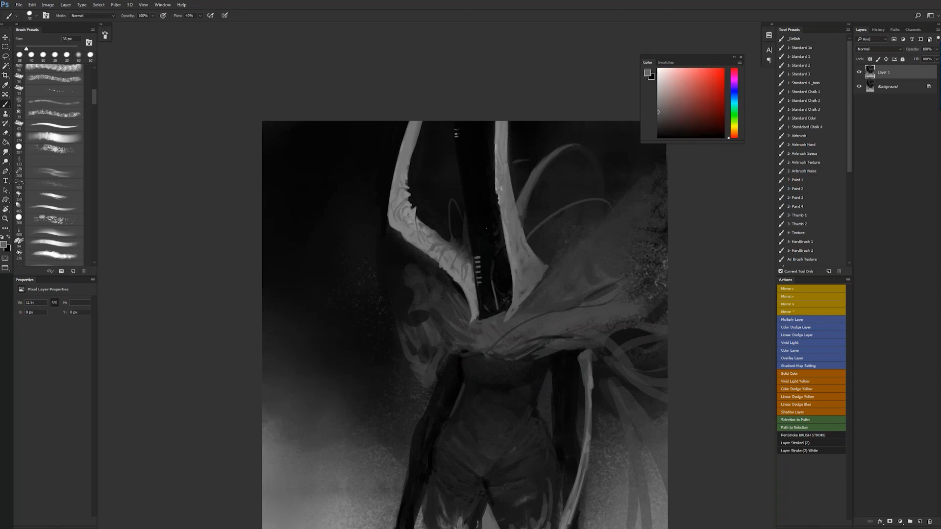
pyautogui.keyDown('alt'); pyautogui.click(501, 308); pyautogui.keyUp('alt')
# - Flip the canvas horizontally and display the painting in full-screen mode on a black background
pyautogui.press('z')
pyautogui.keyDown('alt'); pyautogui.click(521, 378); pyautogui.keyUp('alt')
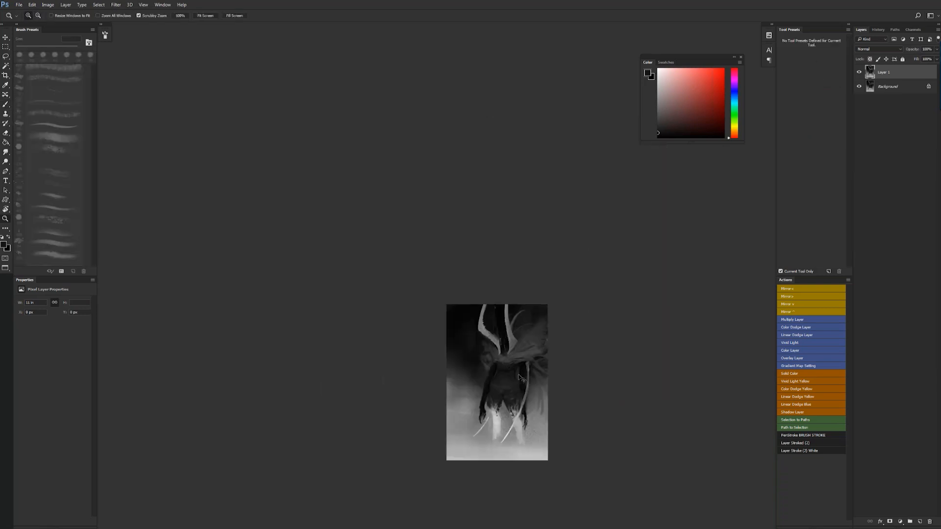
pyautogui.hotkey('ctrl', 'shift', 'h')
pyautogui.press('b')
pyautogui.press('f')
pyautogui.keyDown('ctrl'); pyautogui.click(487, 271); pyautogui.keyUp('ctrl')
pyautogui.moveTo(483, 341)
pyautogui.mouseDown()
pyautogui.moveTo(486, 271)
pyautogui.moveTo(489, 441)
pyautogui.mouseUp()
pyautogui.press('f')
pyautogui.press('f')
pyautogui.press('f')
pyautogui.press('f')
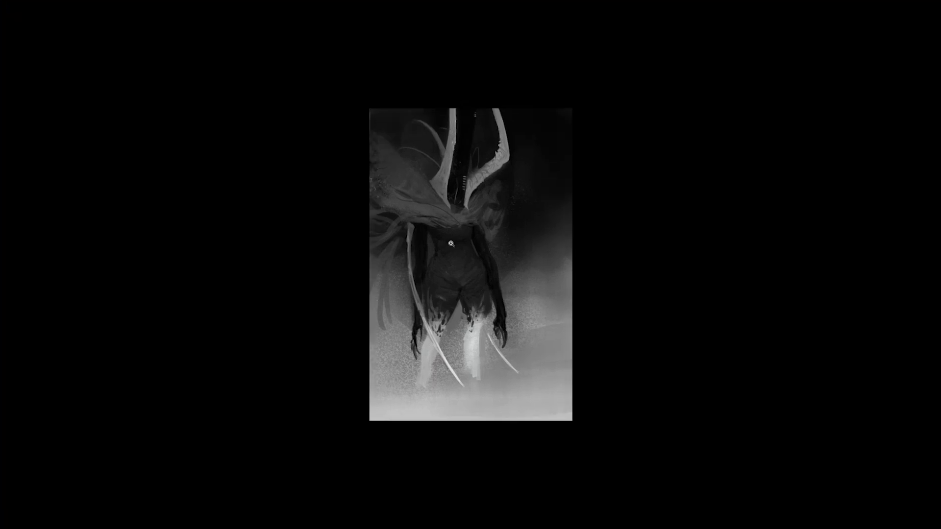
# - Paint a dark vertical line down the center of the figure's torso
pyautogui.click(466, 265)
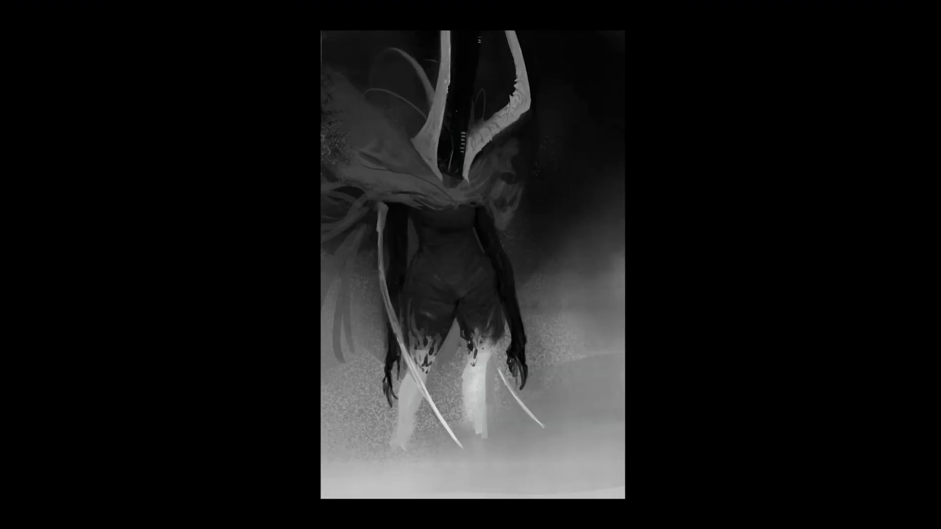
pyautogui.moveTo(456, 239); pyautogui.dragTo(459, 284)
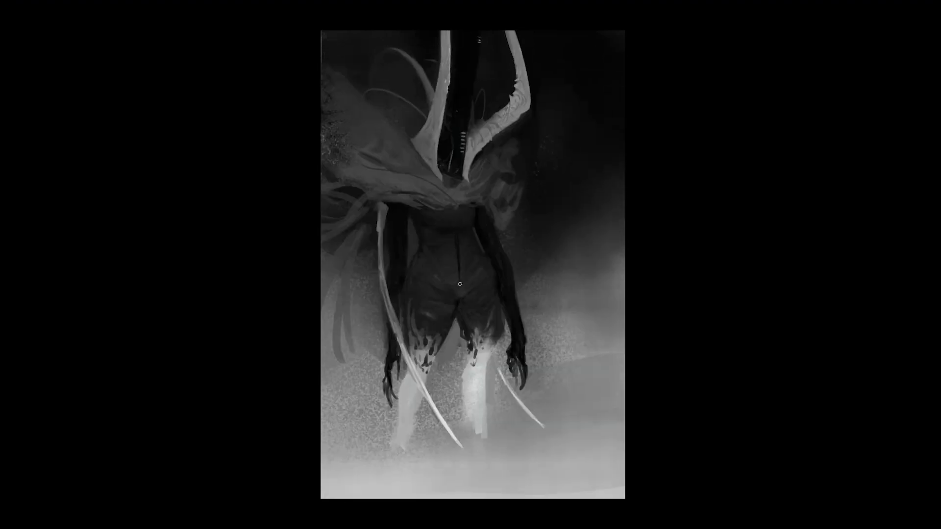
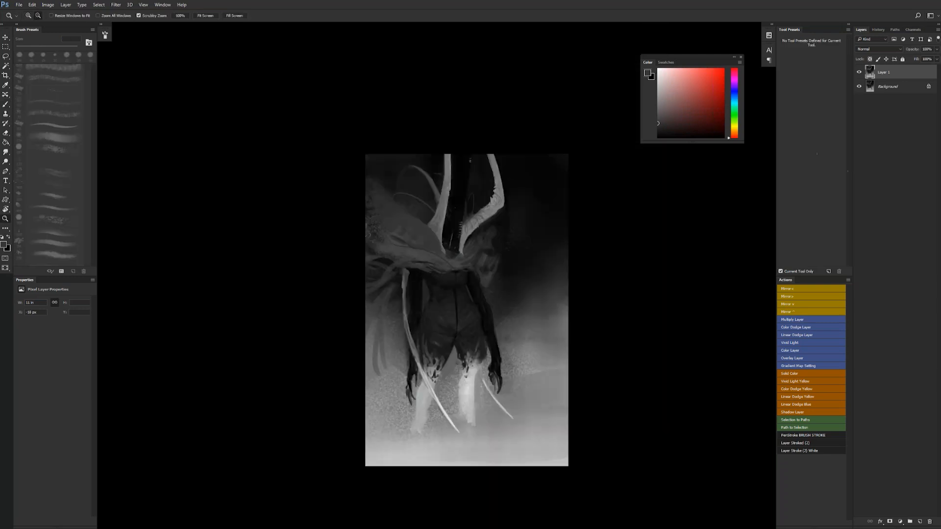
# - Rework the mantle and the area behind the horns with broad dark grey strokes, flipping the canvas horizontally in between
pyautogui.press(']')
pyautogui.moveTo(323, 104)
pyautogui.mouseDown()
pyautogui.moveTo(346, 164)
pyautogui.moveTo(327, 147)
pyautogui.moveTo(329, 174)
pyautogui.moveTo(325, 116)
pyautogui.moveTo(346, 163)
pyautogui.mouseUp()
pyautogui.press(']')
pyautogui.press(']')
pyautogui.press(']')
pyautogui.press(']')
pyautogui.press(']')
pyautogui.hotkey('ctrl', 'shift', 'h')
pyautogui.moveTo(536, 241); pyautogui.dragTo(495, 152)
pyautogui.press('[')
pyautogui.press('[')
pyautogui.press('[')
pyautogui.press('[')
pyautogui.press('[')
pyautogui.press('[')
pyautogui.press('[')
pyautogui.press('[')
pyautogui.press('[')
pyautogui.press('[')
pyautogui.press('[')
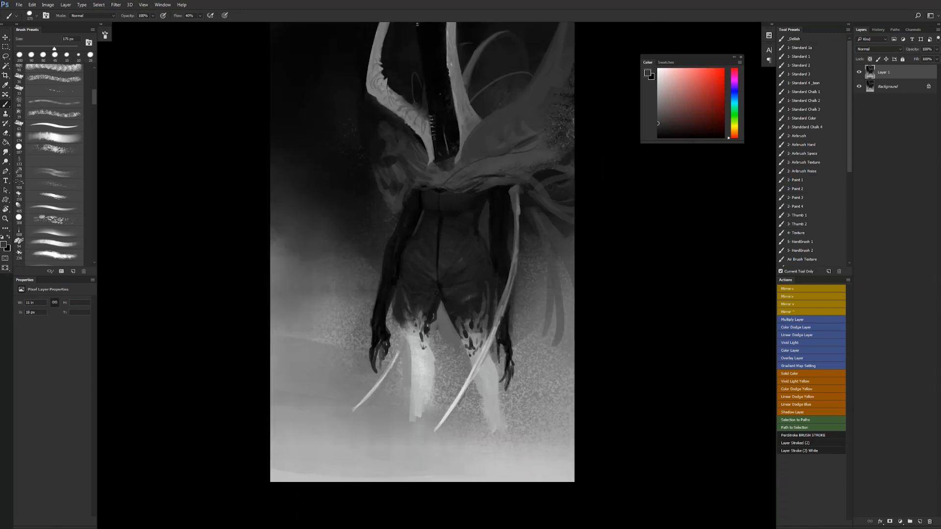
# - Darken the upper arm beside the long tendril with black using a smaller brush, and flip the canvas horizontally
pyautogui.press('[')
pyautogui.press('d')
pyautogui.press('x')
pyautogui.keyDown('alt'); pyautogui.click(499, 235); pyautogui.keyUp('alt')
pyautogui.press('z')
pyautogui.keyDown('alt'); pyautogui.click(457, 330); pyautogui.keyUp('alt')
pyautogui.hotkey('ctrl', 'shift', 'h')
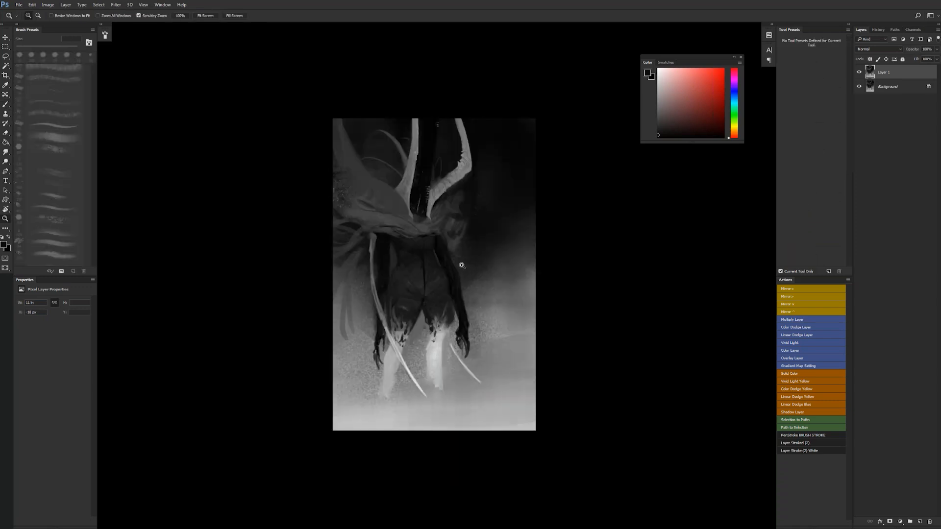
pyautogui.click(466, 261)
pyautogui.press('b')
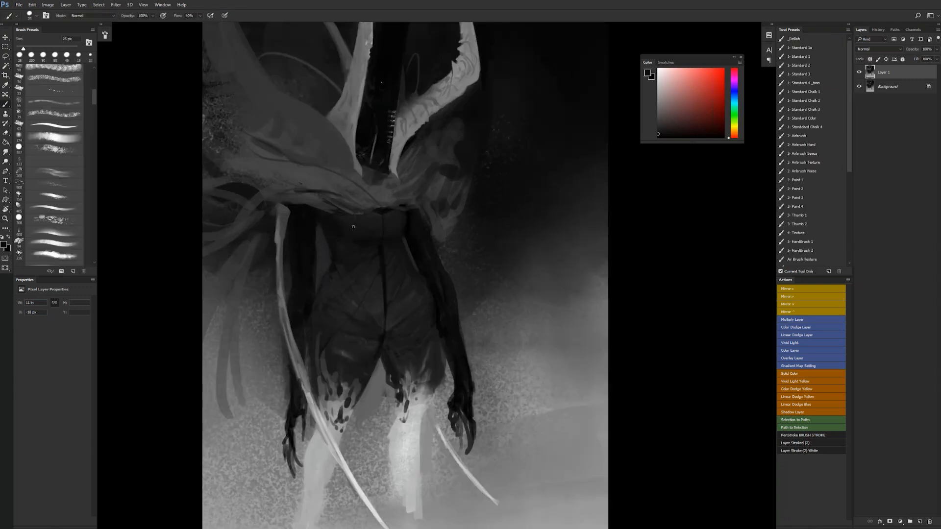
# - Reset the colours to black and white, flip the canvas horizontally and dab black under the mantle hem beside the torso
pyautogui.press(']')
pyautogui.press('d')
pyautogui.press('[')
pyautogui.press('[')
pyautogui.press('[')
pyautogui.press('[')
pyautogui.press('[')
pyautogui.press('z')
pyautogui.moveTo(412, 268); pyautogui.dragTo(365, 274)
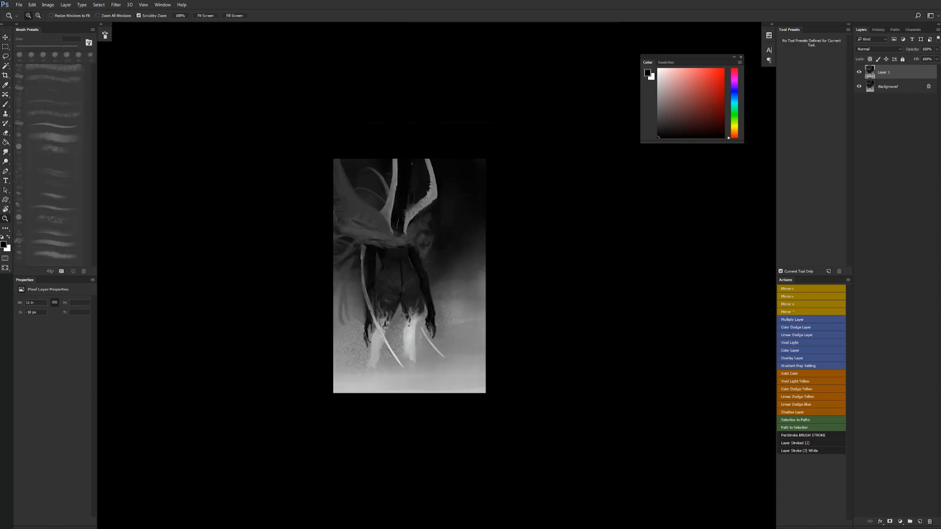
pyautogui.hotkey('ctrl', 'shift', 'h')
pyautogui.press('b')
pyautogui.click(438, 238)
pyautogui.click(438, 238)
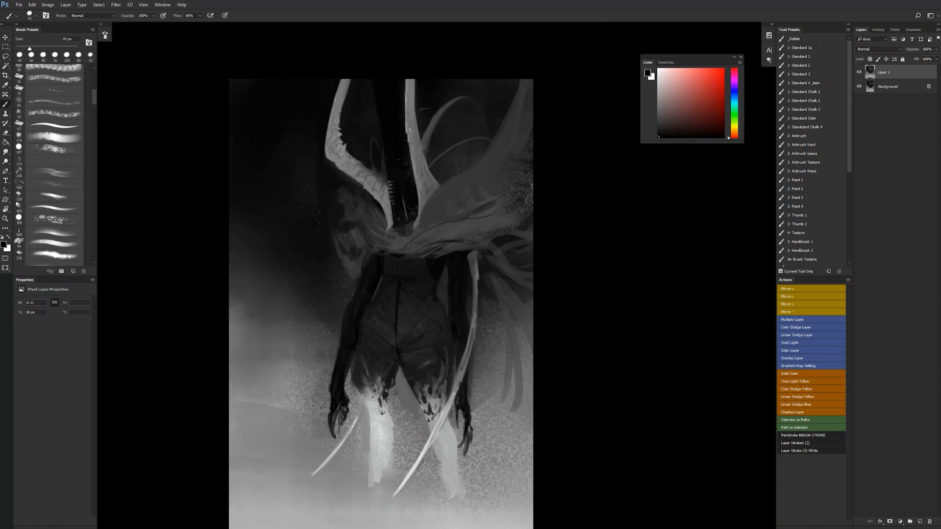
# - Darken the top of the arm just below the mantle with a 45 px brush, and flip the canvas horizontally
pyautogui.keyDown('alt'); pyautogui.click(361, 266); pyautogui.keyUp('alt')
pyautogui.moveTo(367, 262); pyautogui.dragTo(362, 274)
pyautogui.hotkey('ctrl', 'z')
pyautogui.keyDown('alt'); pyautogui.click(369, 269); pyautogui.keyUp('alt')
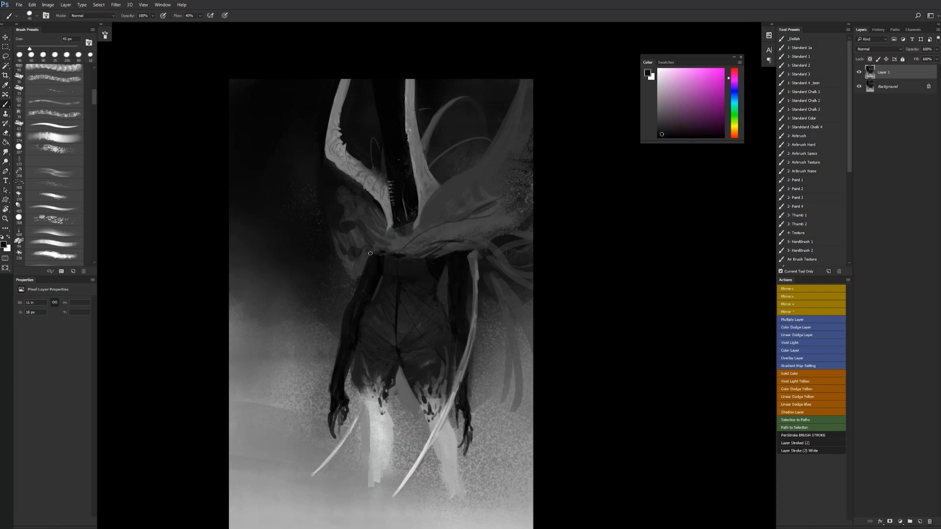
pyautogui.hotkey('ctrl', 'shift', 'h')
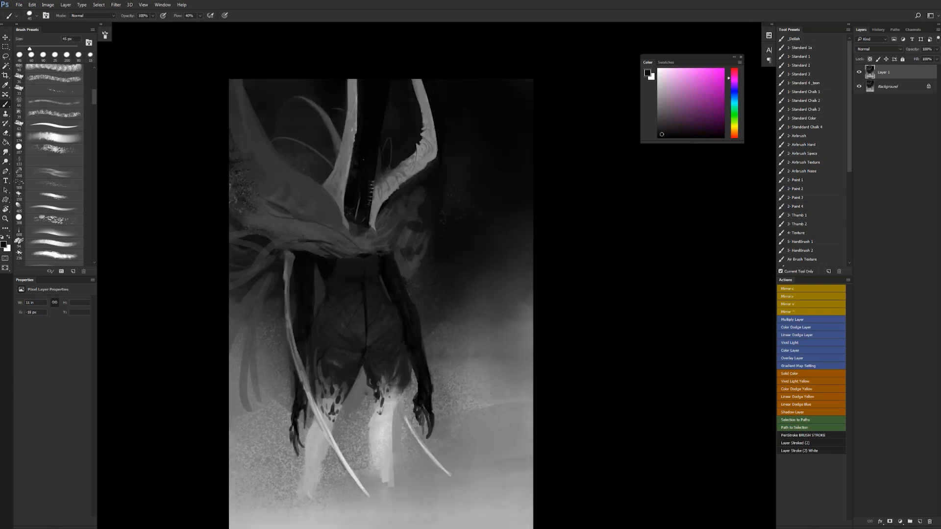
# - Paint sampled dark grey over the speckled outer part of the mantle with the 1- Standard Chalk 2 brush
pyautogui.click(809, 101)
pyautogui.keyDown('alt'); pyautogui.click(279, 198); pyautogui.keyUp('alt')
pyautogui.moveTo(235, 178); pyautogui.dragTo(252, 190)
pyautogui.press(']')
pyautogui.press(']')
pyautogui.press(']')
pyautogui.press(']')
pyautogui.moveTo(231, 133)
pyautogui.mouseDown()
pyautogui.moveTo(240, 164)
pyautogui.moveTo(250, 160)
pyautogui.mouseUp()
pyautogui.press(']')
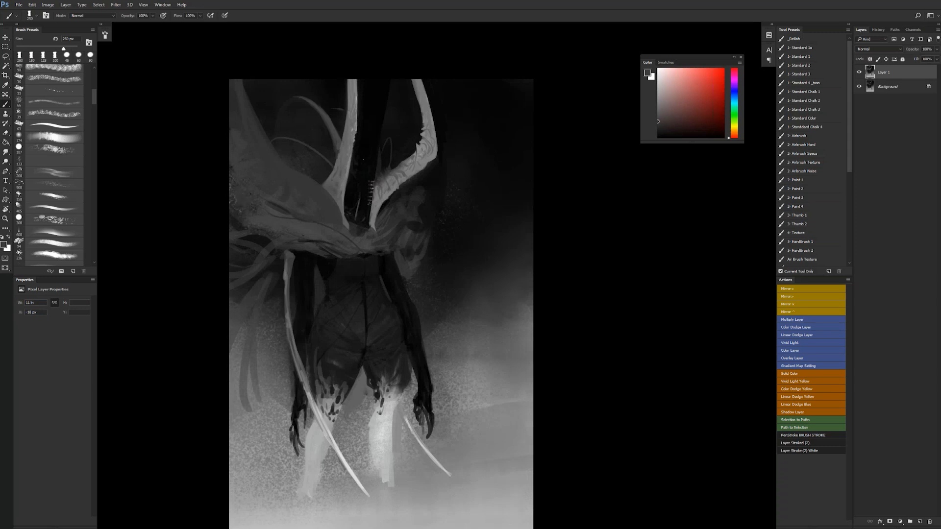
# - Block in a rounded grey mass on the shoulder below the curved horn with a larger chalk brush
pyautogui.press('[')
pyautogui.press('[')
pyautogui.press(']')
pyautogui.press(']')
pyautogui.press(']')
pyautogui.press(']')
pyautogui.press(']')
pyautogui.press(']')
pyautogui.press(']')
pyautogui.press(']')
pyautogui.press(']')
pyautogui.moveTo(425, 210)
pyautogui.mouseDown()
pyautogui.moveTo(439, 209)
pyautogui.moveTo(419, 226)
pyautogui.moveTo(433, 229)
pyautogui.mouseUp()
# - Paint chalky grey strands sweeping down from the mantle's lower edge behind the long tendril
pyautogui.press('[')
pyautogui.press('[')
pyautogui.press('[')
pyautogui.press('[')
pyautogui.press('[')
pyautogui.moveTo(238, 248); pyautogui.dragTo(268, 244)
pyautogui.moveTo(269, 241)
pyautogui.mouseDown()
pyautogui.moveTo(240, 231)
pyautogui.moveTo(268, 235)
pyautogui.moveTo(238, 264)
pyautogui.moveTo(251, 283)
pyautogui.moveTo(241, 293)
pyautogui.mouseUp()
pyautogui.press(']')
pyautogui.press(']')
pyautogui.press(']')
pyautogui.moveTo(277, 258); pyautogui.dragTo(267, 265)
pyautogui.hotkey('ctrl', 'z')
# - Extend the grey mantle upward with chalk strokes and soften it over the thin tendrils using 2- Airbrush Hard
pyautogui.moveTo(285, 159); pyautogui.dragTo(248, 95)
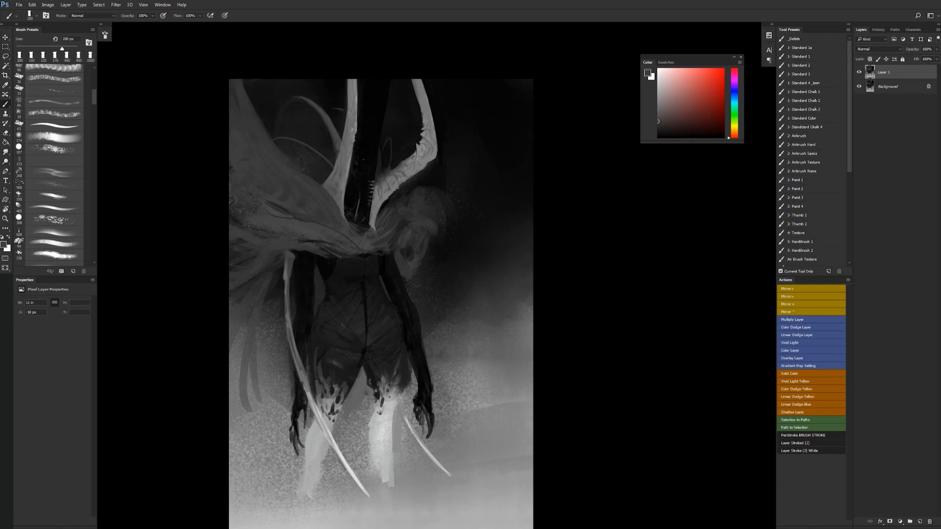
pyautogui.moveTo(279, 142); pyautogui.dragTo(258, 83)
pyautogui.moveTo(272, 120); pyautogui.dragTo(262, 96)
pyautogui.click(813, 144)
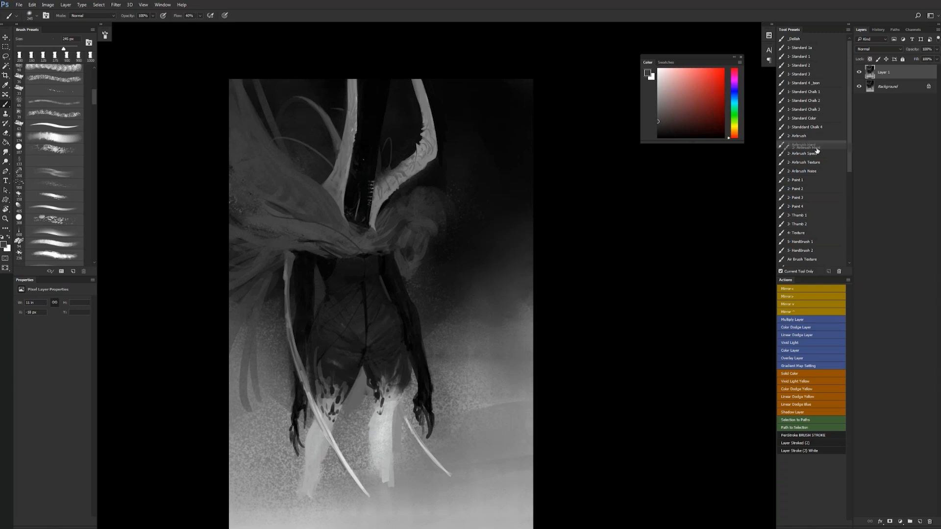
pyautogui.keyDown('alt'); pyautogui.click(255, 132); pyautogui.keyUp('alt')
pyautogui.moveTo(268, 140)
pyautogui.mouseDown()
pyautogui.moveTo(249, 88)
pyautogui.moveTo(258, 84)
pyautogui.moveTo(289, 142)
pyautogui.mouseUp()
pyautogui.press(']')
pyautogui.press(']')
pyautogui.press(']')
pyautogui.press(']')
pyautogui.press(']')
pyautogui.press(']')
pyautogui.press(']')
pyautogui.press(']')
pyautogui.press(']')
pyautogui.press(']')
pyautogui.moveTo(284, 108); pyautogui.dragTo(311, 157)
pyautogui.hotkey('ctrl', 'z')
# - Lay a soft white haze over the upper mantle with the 2- Airbrush Noise preset, reducing the brush size between dabs
pyautogui.press('d')
pyautogui.press('x')
pyautogui.moveTo(283, 205); pyautogui.dragTo(297, 204)
pyautogui.hotkey('ctrl', 'z')
pyautogui.click(809, 171)
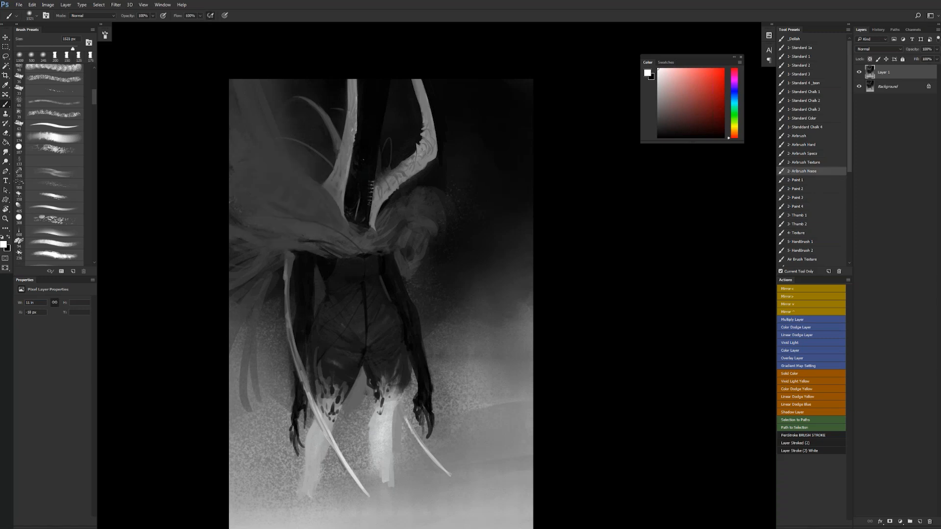
pyautogui.click(257, 164)
pyautogui.press('[')
pyautogui.press('[')
pyautogui.press('[')
pyautogui.press('[')
pyautogui.press('[')
pyautogui.press('[')
pyautogui.press('[')
pyautogui.press('[')
pyautogui.click(282, 182)
pyautogui.press('[')
pyautogui.press('[')
pyautogui.press('[')
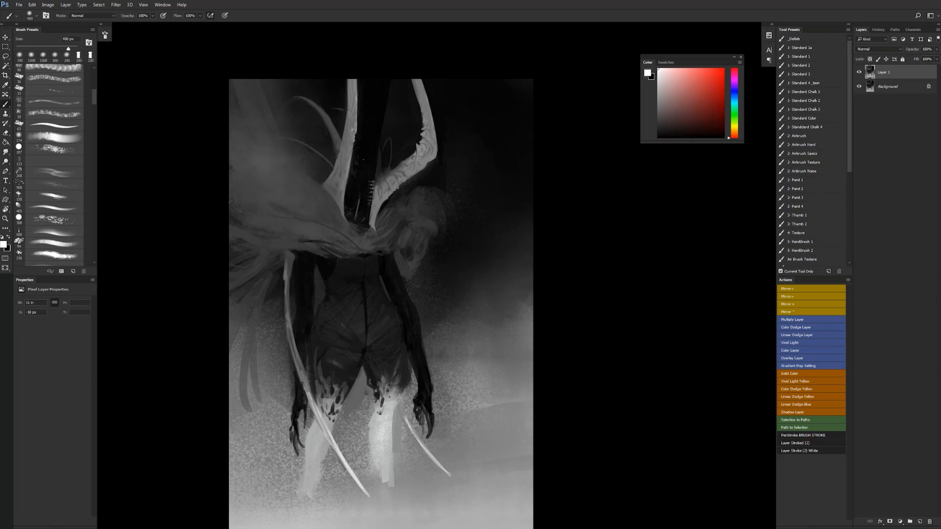
# - Add a faint white airbrush dab on the mantle beside the base of the straight horn
pyautogui.click(317, 204)
pyautogui.press('[')
# - Brighten the straight horn and the curved horn with soft white airbrush strokes, and flip the canvas horizontally
pyautogui.press('[')
pyautogui.press('[')
pyautogui.press('[')
pyautogui.press('[')
pyautogui.press('[')
pyautogui.press('[')
pyautogui.press('[')
pyautogui.press('[')
pyautogui.press('[')
pyautogui.press('[')
pyautogui.hotkey('ctrl', 'z')
pyautogui.keyDown('alt'); pyautogui.click(316, 201); pyautogui.keyUp('alt')
pyautogui.press('d')
pyautogui.press('x')
pyautogui.press(']')
pyautogui.press(']')
pyautogui.press(']')
pyautogui.press(']')
pyautogui.press(']')
pyautogui.press(']')
pyautogui.moveTo(352, 87); pyautogui.dragTo(348, 148)
pyautogui.press('[')
pyautogui.press('[')
pyautogui.press(']')
pyautogui.press(']')
pyautogui.moveTo(387, 184)
pyautogui.mouseDown()
pyautogui.moveTo(423, 156)
pyautogui.moveTo(424, 80)
pyautogui.mouseUp()
pyautogui.keyDown('ctrl'); pyautogui.keyDown('alt'); pyautogui.click(439, 168); pyautogui.keyUp('alt'); pyautogui.keyUp('ctrl')
pyautogui.keyDown('ctrl'); pyautogui.keyDown('alt'); pyautogui.click(441, 167); pyautogui.keyUp('alt'); pyautogui.keyUp('ctrl')
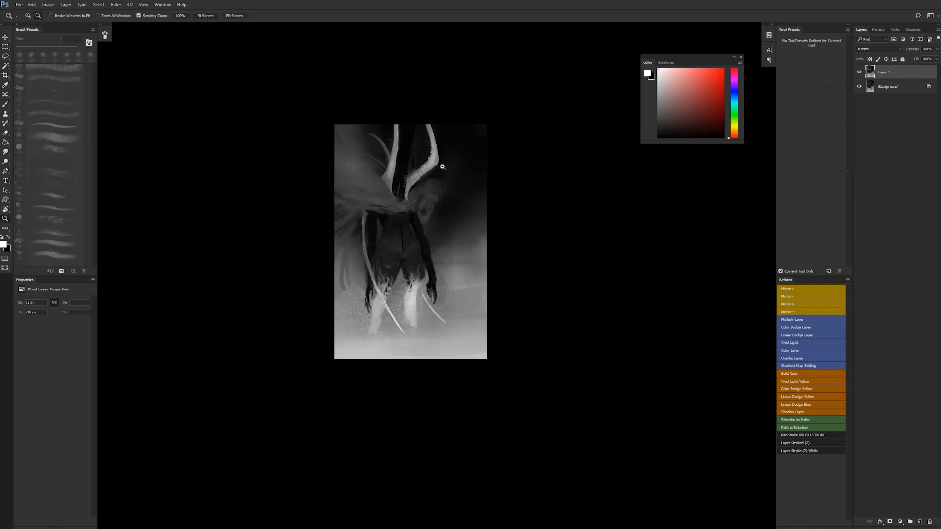
pyautogui.keyDown('ctrl'); pyautogui.keyDown('alt'); pyautogui.click(443, 167); pyautogui.keyUp('alt'); pyautogui.keyUp('ctrl')
pyautogui.hotkey('ctrl', 'shift', 'h')
pyautogui.keyDown('ctrl'); pyautogui.click(457, 218); pyautogui.keyUp('ctrl')
pyautogui.keyDown('ctrl'); pyautogui.click(457, 217); pyautogui.keyUp('ctrl')
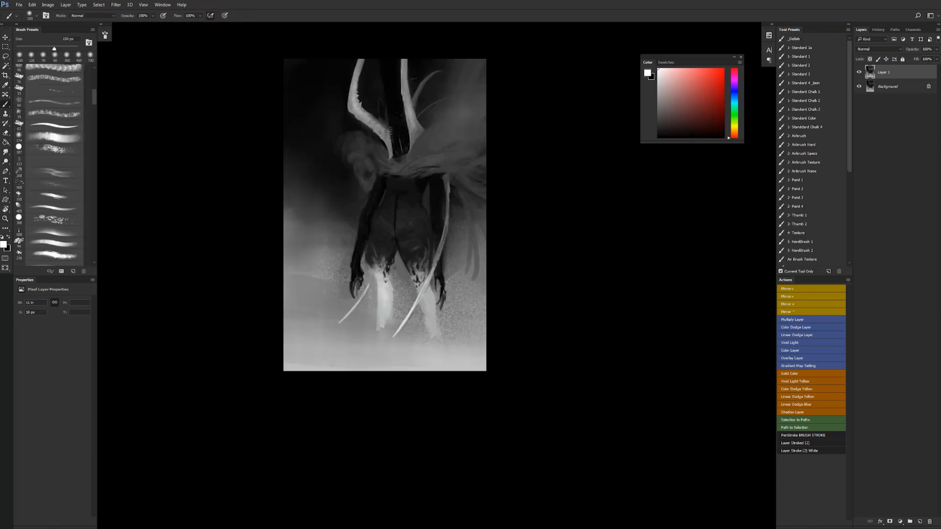
# - Brighten both pale lower legs with white airbrush strokes, using a large brush first and an 80 px brush for the second leg
pyautogui.press(']')
pyautogui.press(']')
pyautogui.press(']')
pyautogui.press(']')
pyautogui.press(']')
pyautogui.press(']')
pyautogui.press(']')
pyautogui.press(']')
pyautogui.moveTo(384, 308)
pyautogui.mouseDown()
pyautogui.moveTo(384, 327)
pyautogui.moveTo(432, 338)
pyautogui.mouseUp()
pyautogui.click(385, 320)
pyautogui.press('[')
pyautogui.press('[')
pyautogui.press('[')
pyautogui.press('[')
pyautogui.press('[')
pyautogui.press('[')
pyautogui.moveTo(426, 300); pyautogui.dragTo(434, 377)
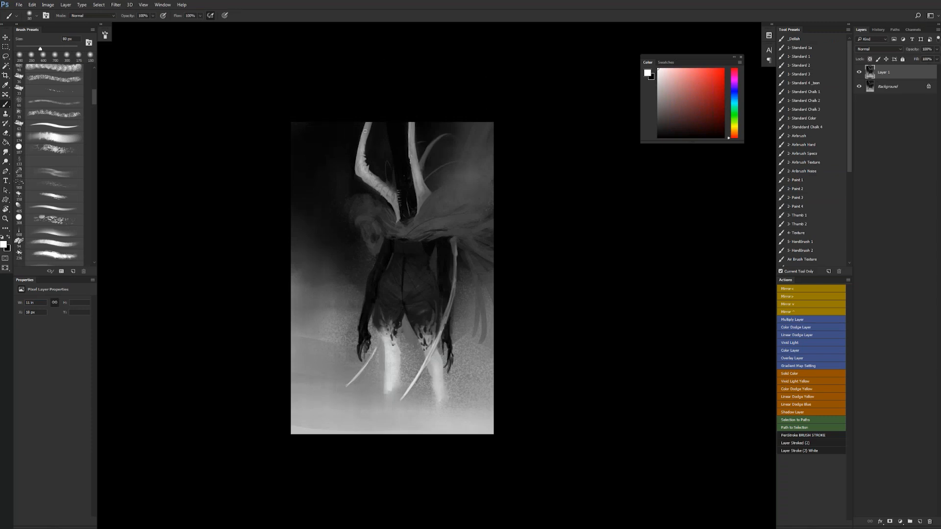
# - Strengthen the white highlights on the upper parts of both horns with a brush of about 150 px
pyautogui.press(']')
pyautogui.press(']')
pyautogui.press(']')
pyautogui.press(']')
pyautogui.press(']')
pyautogui.moveTo(367, 124)
pyautogui.mouseDown()
pyautogui.moveTo(359, 158)
pyautogui.moveTo(363, 150)
pyautogui.mouseUp()
pyautogui.press('[')
pyautogui.moveTo(414, 123); pyautogui.dragTo(413, 185)
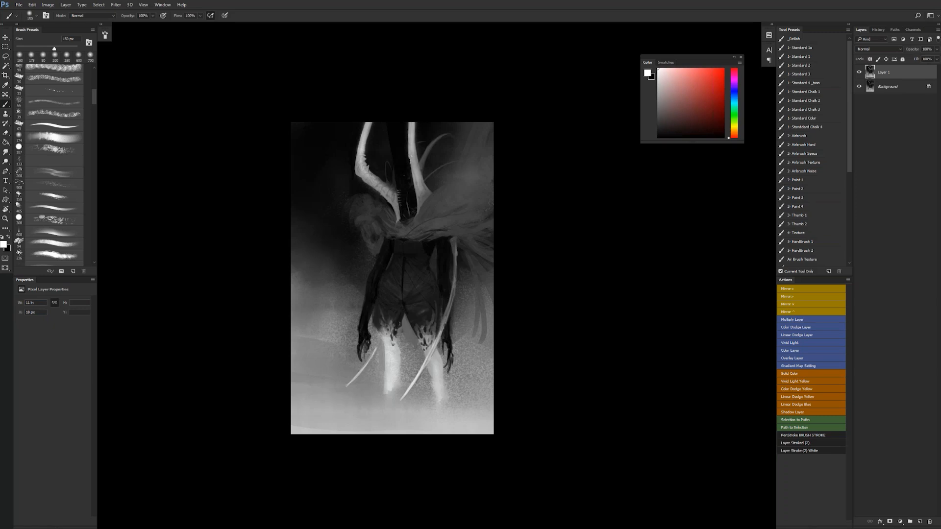
# - Fade the rounded shoulder mass below the curved horn into the dark background, and set the foreground colour to black
pyautogui.keyDown('ctrl'); pyautogui.click(378, 224); pyautogui.keyUp('ctrl')
pyautogui.keyDown('alt'); pyautogui.click(365, 212); pyautogui.keyUp('alt')
pyautogui.moveTo(339, 215)
pyautogui.mouseDown()
pyautogui.moveTo(322, 190)
pyautogui.moveTo(343, 240)
pyautogui.moveTo(327, 242)
pyautogui.moveTo(370, 241)
pyautogui.moveTo(363, 215)
pyautogui.moveTo(339, 206)
pyautogui.moveTo(333, 178)
pyautogui.moveTo(334, 207)
pyautogui.moveTo(322, 211)
pyautogui.mouseUp()
pyautogui.press(']')
pyautogui.press(']')
pyautogui.press(']')
pyautogui.press(']')
pyautogui.press(']')
pyautogui.press('d')
pyautogui.press('[')
pyautogui.press('[')
pyautogui.press('[')
pyautogui.press('[')
pyautogui.press('[')
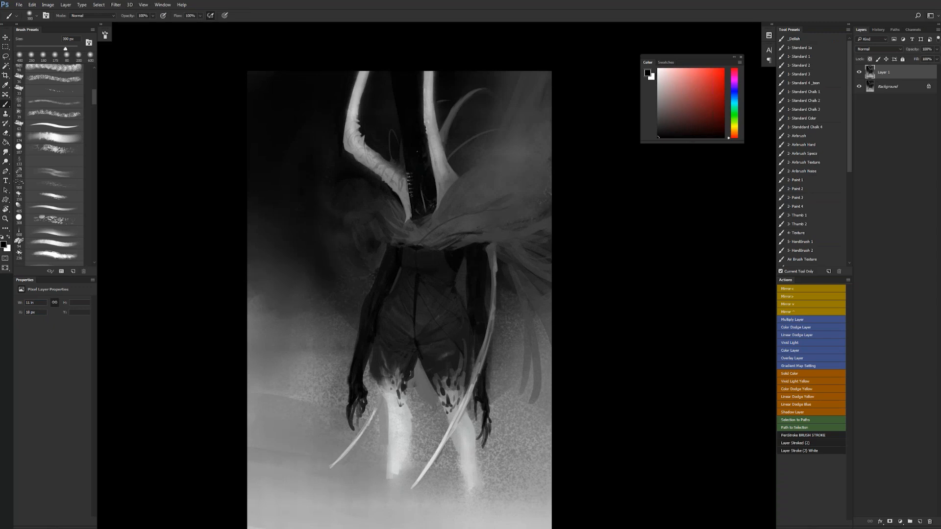
# - Darken the underside of the mantle and the strands hanging behind the long tendril, flipping the canvas horizontally in between
pyautogui.moveTo(472, 230); pyautogui.dragTo(521, 247)
pyautogui.hotkey('ctrl', 'shift', 'h')
pyautogui.press(']')
pyautogui.press(']')
pyautogui.press(']')
pyautogui.press(']')
pyautogui.press(']')
pyautogui.press(']')
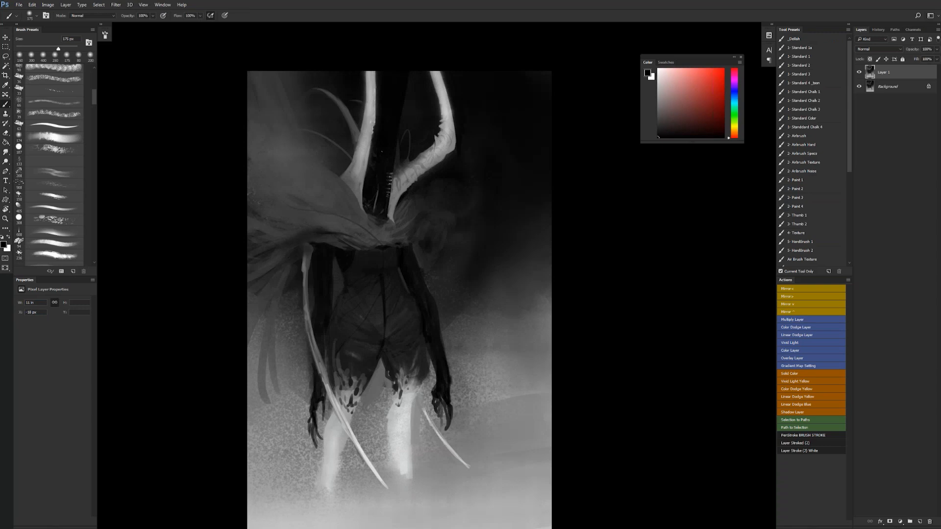
pyautogui.moveTo(252, 309)
pyautogui.mouseDown()
pyautogui.moveTo(256, 353)
pyautogui.moveTo(291, 417)
pyautogui.mouseUp()
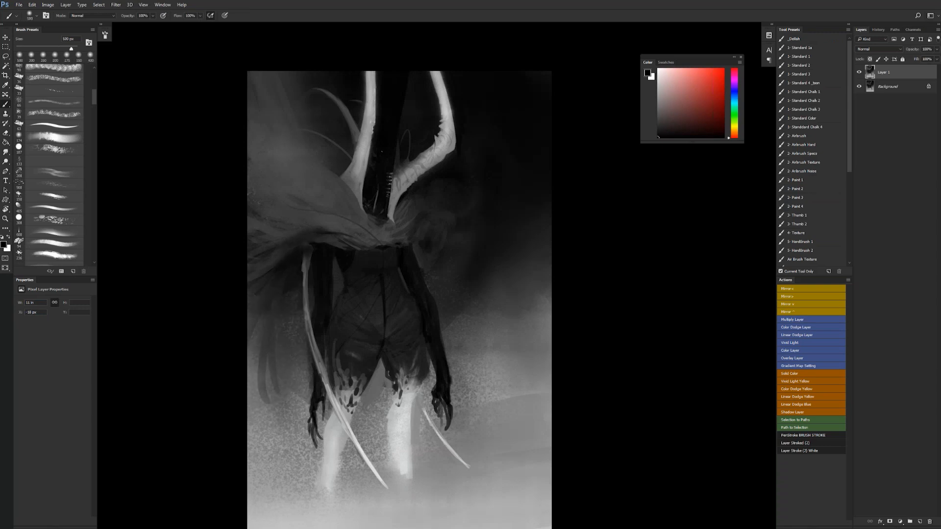
# - Extend the dark background beside the arm without the long tendril down toward the mist with a large soft brush
pyautogui.moveTo(472, 316)
pyautogui.mouseDown()
pyautogui.moveTo(487, 380)
pyautogui.moveTo(495, 275)
pyautogui.moveTo(514, 286)
pyautogui.moveTo(493, 307)
pyautogui.moveTo(531, 332)
pyautogui.moveTo(514, 363)
pyautogui.mouseUp()
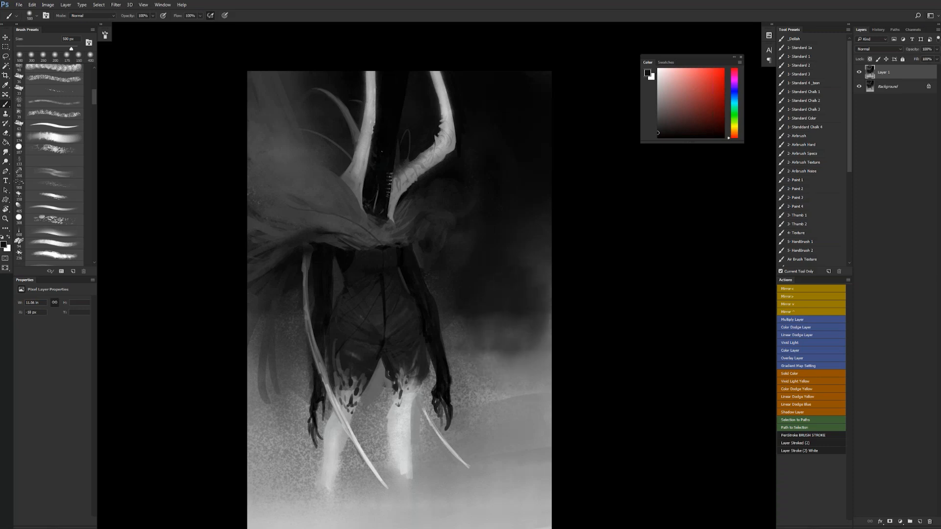
pyautogui.press('z')
pyautogui.keyDown('alt'); pyautogui.click(521, 363); pyautogui.keyUp('alt')
pyautogui.click(522, 360)
pyautogui.press('b')
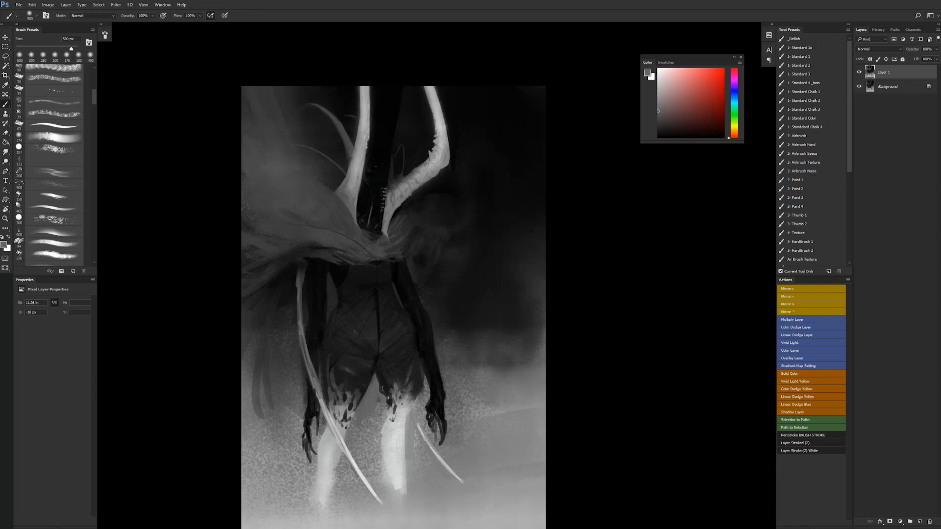
pyautogui.press('z')
pyautogui.keyDown('alt'); pyautogui.click(513, 327); pyautogui.keyUp('alt')
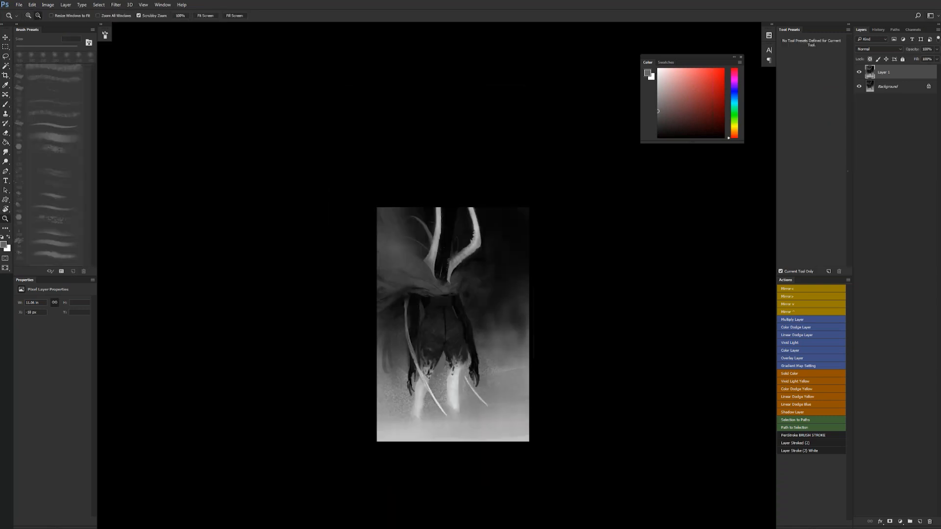
# - Flip the canvas horizontally, duplicate Layer 1 and scale the copy up slightly from its lower corner
pyautogui.hotkey('ctrl', 'shift', 'h')
pyautogui.click(508, 343)
pyautogui.hotkey('ctrl', 'j')
pyautogui.hotkey('ctrl', 't')
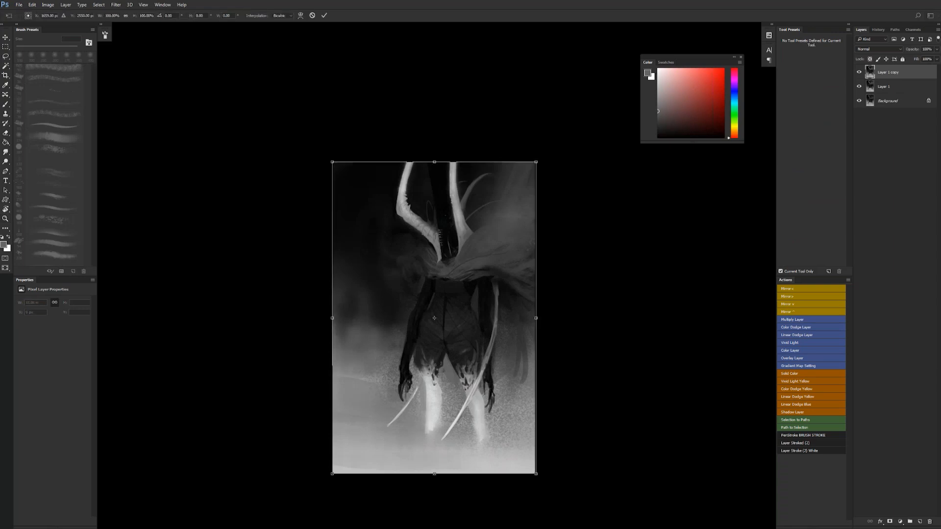
pyautogui.moveTo(334, 467); pyautogui.dragTo(321, 484)
pyautogui.press('Return')
pyautogui.moveTo(476, 260); pyautogui.dragTo(493, 208)
pyautogui.click(473, 215)
pyautogui.press('b')
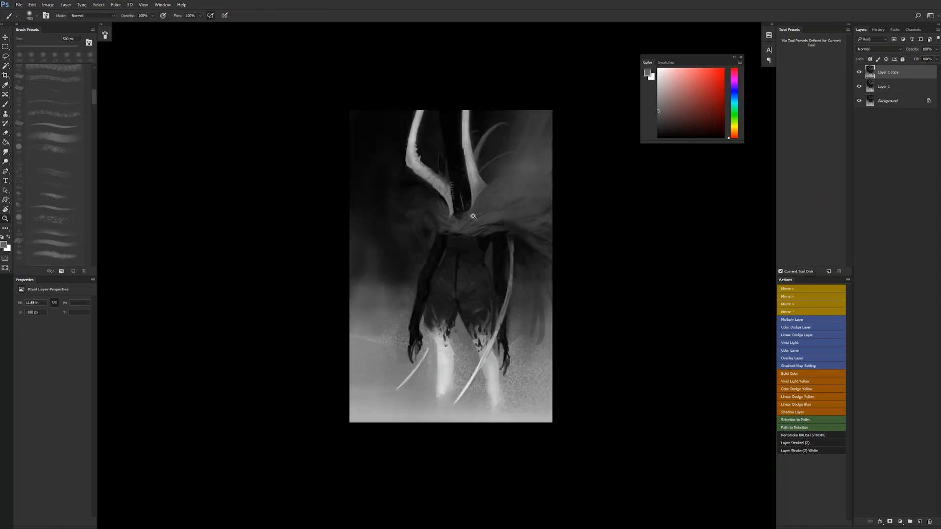
pyautogui.press('d')
pyautogui.press('x')
pyautogui.moveTo(453, 182); pyautogui.dragTo(452, 147)
pyautogui.hotkey('ctrl', 'z')
pyautogui.moveTo(452, 182); pyautogui.dragTo(451, 109)
pyautogui.hotkey('ctrl', 'z')
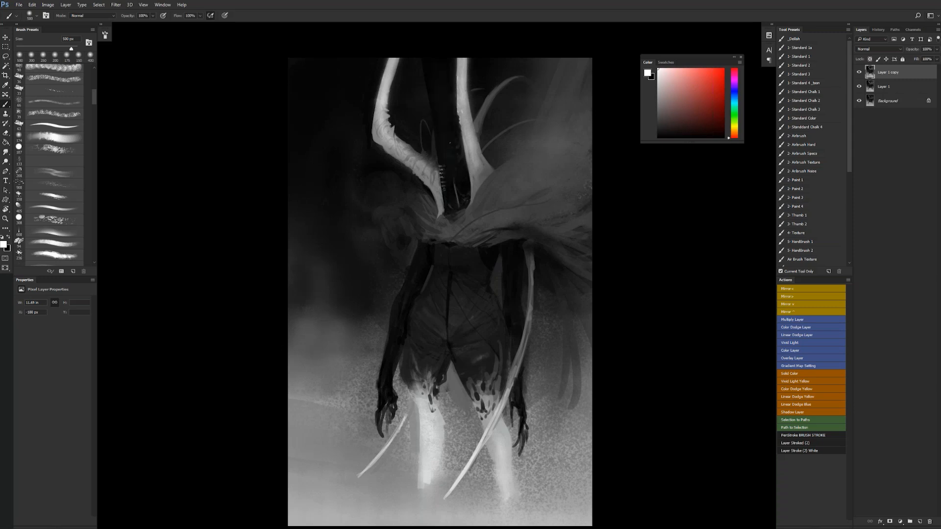
pyautogui.moveTo(451, 159); pyautogui.dragTo(451, 125)
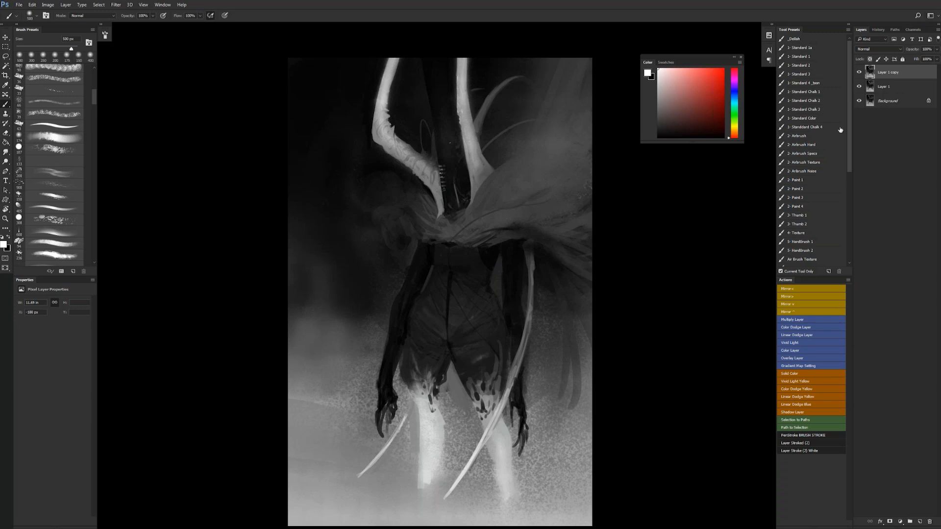
# - Select the Standard Chalk 3 preset at 60 px and paint ragged dark folds under the small shoulder below the curved horn
pyautogui.click(806, 108)
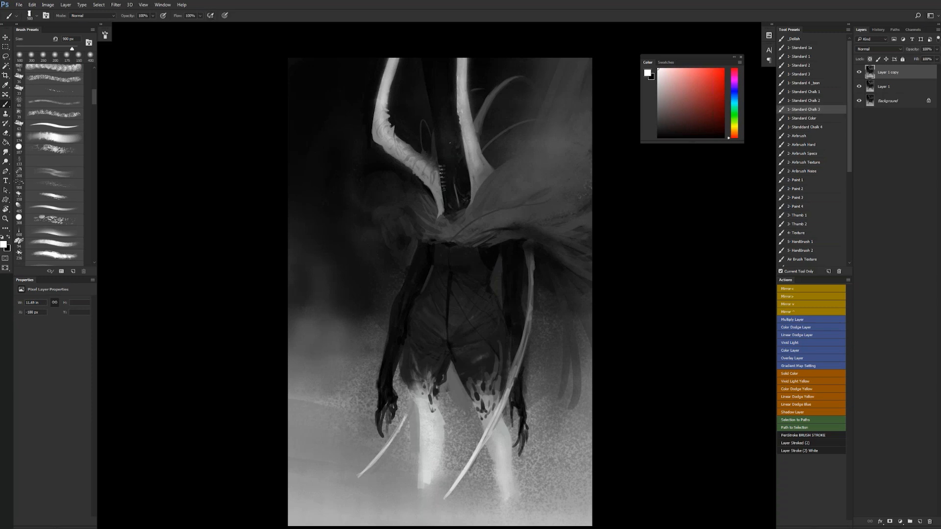
pyautogui.keyDown('alt'); pyautogui.click(450, 226); pyautogui.keyUp('alt')
pyautogui.press('[')
pyautogui.moveTo(412, 217); pyautogui.dragTo(424, 237)
pyautogui.press('[')
pyautogui.press('d')
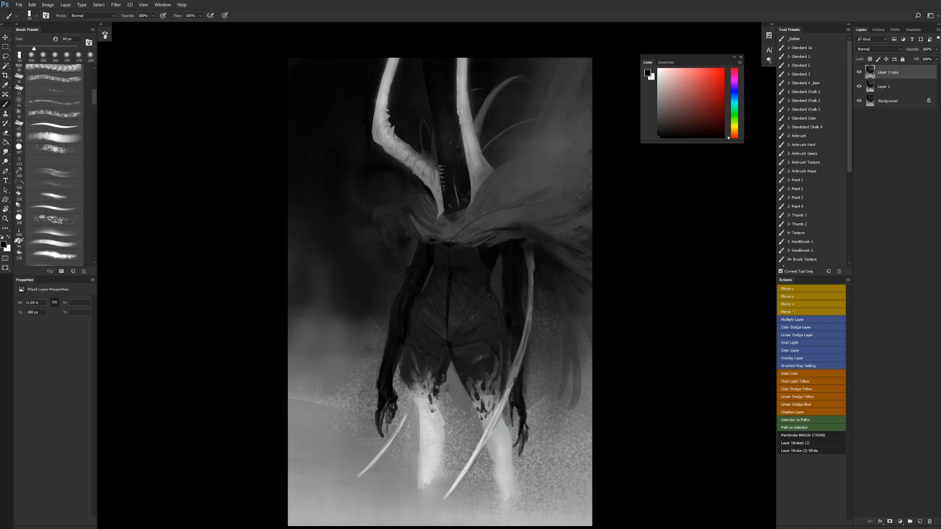
pyautogui.keyDown('alt'); pyautogui.click(444, 230); pyautogui.keyUp('alt')
pyautogui.press('d')
pyautogui.keyDown('alt'); pyautogui.click(397, 233); pyautogui.keyUp('alt')
pyautogui.keyDown('alt'); pyautogui.click(411, 244); pyautogui.keyUp('alt')
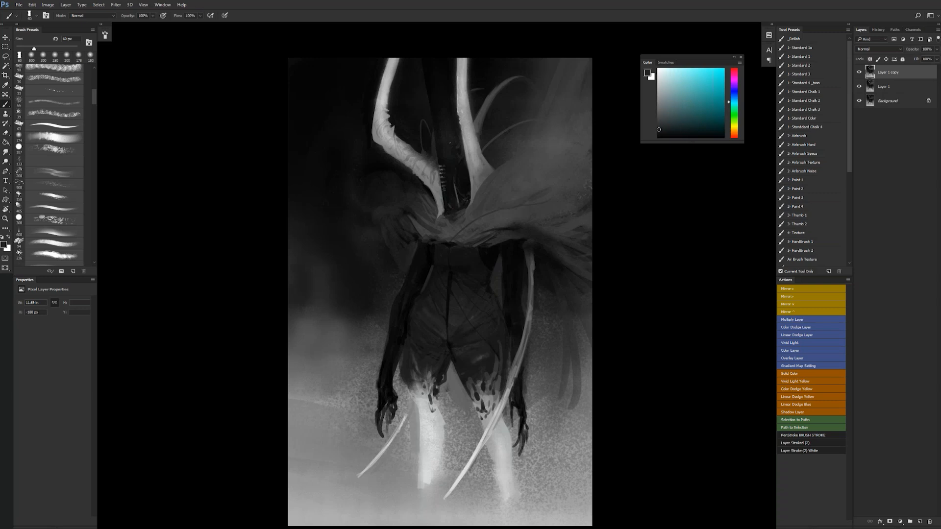
# - Shape the rounded top of the small shoulder with dark grey chalk strokes, varying the brush up to 150 px
pyautogui.keyDown('alt'); pyautogui.click(412, 244); pyautogui.keyUp('alt')
pyautogui.press('[')
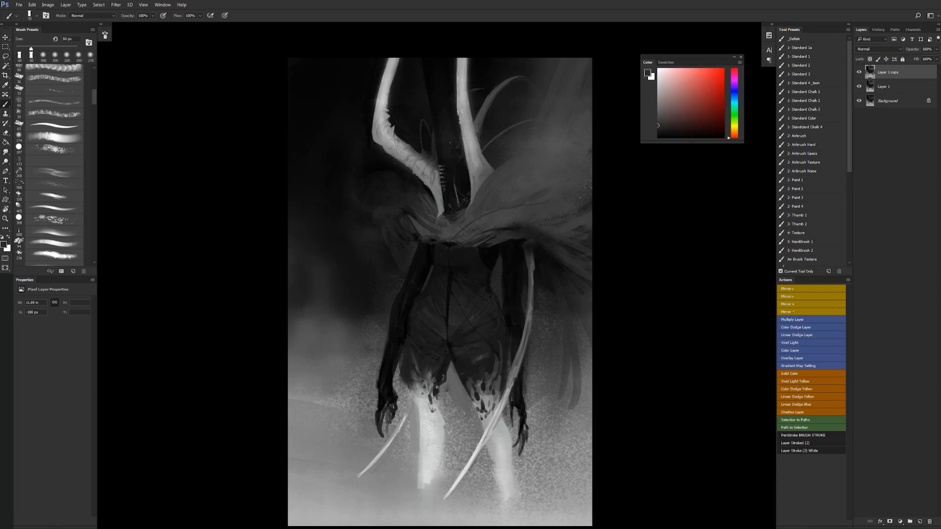
pyautogui.press(']')
pyautogui.press(']')
pyautogui.press(']')
pyautogui.press(']')
pyautogui.press(']')
pyautogui.press(']')
pyautogui.press(']')
pyautogui.press(']')
pyautogui.press(']')
pyautogui.press(']')
pyautogui.press(']')
pyautogui.press(']')
pyautogui.press('[')
pyautogui.press('[')
pyautogui.press('[')
pyautogui.press('[')
pyautogui.press('[')
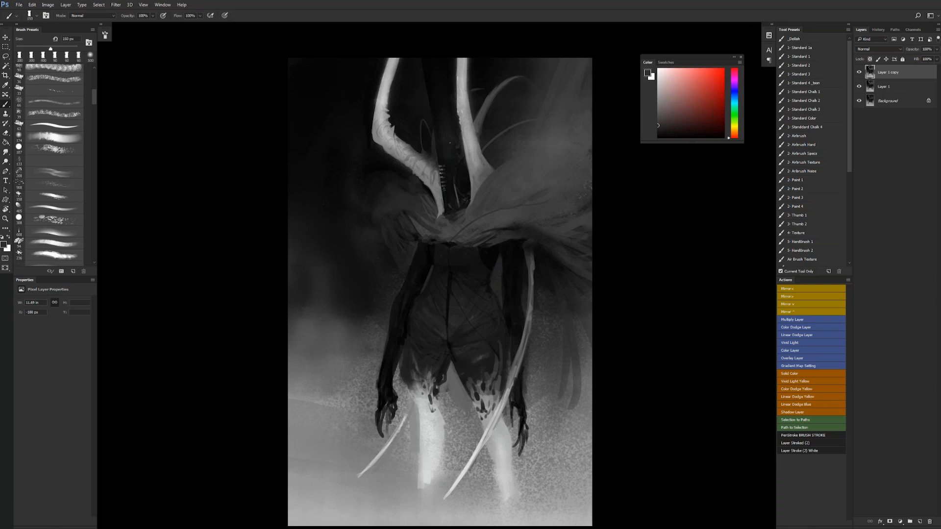
# - Rework the folds across the mantle's broad side in sampled dark grey with a 175 px chalk brush
pyautogui.press('d')
pyautogui.press('[')
pyautogui.press('[')
pyautogui.press('[')
pyautogui.press('[')
pyautogui.press('[')
pyautogui.keyDown('alt'); pyautogui.click(463, 260); pyautogui.keyUp('alt')
pyautogui.press(']')
pyautogui.moveTo(526, 187)
pyautogui.mouseDown()
pyautogui.moveTo(543, 179)
pyautogui.moveTo(519, 193)
pyautogui.moveTo(572, 180)
pyautogui.moveTo(558, 159)
pyautogui.moveTo(583, 151)
pyautogui.mouseUp()
pyautogui.keyDown('alt'); pyautogui.click(563, 169); pyautogui.keyUp('alt')
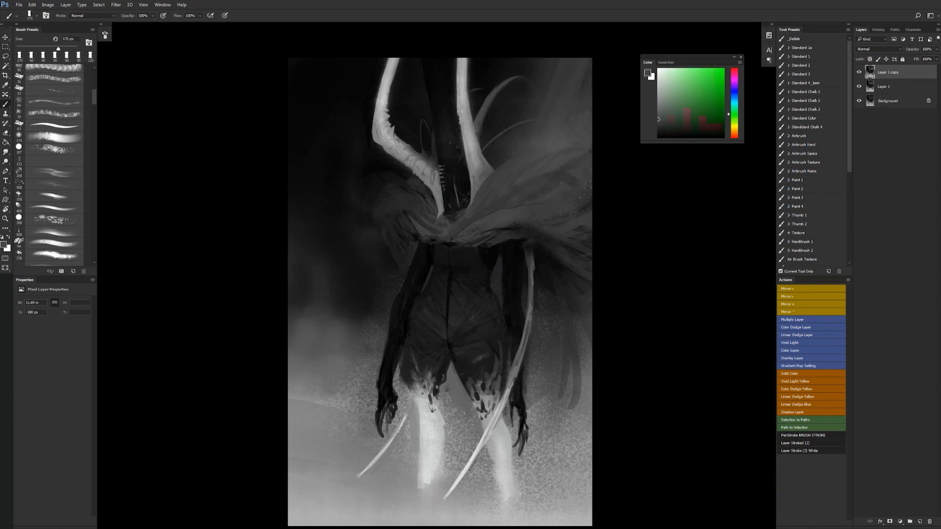
# - Flip the canvas horizontally and paint grey folds along the lower edge of the mantle's broad side with a 150 px chalk brush
pyautogui.press('[')
pyautogui.press('F1')
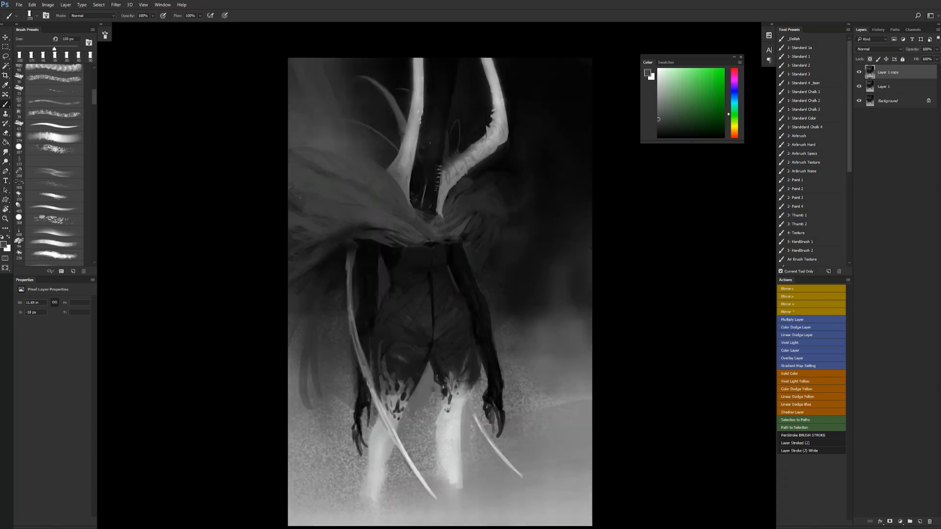
pyautogui.keyDown('alt'); pyautogui.click(462, 229); pyautogui.keyUp('alt')
pyautogui.press('[')
pyautogui.moveTo(370, 230); pyautogui.dragTo(332, 239)
pyautogui.press('[')
pyautogui.press('[')
pyautogui.press('[')
pyautogui.press('[')
pyautogui.press('[')
pyautogui.press('[')
pyautogui.press(']')
pyautogui.press(']')
pyautogui.press(']')
pyautogui.press(']')
pyautogui.press(']')
pyautogui.press(']')
pyautogui.press(']')
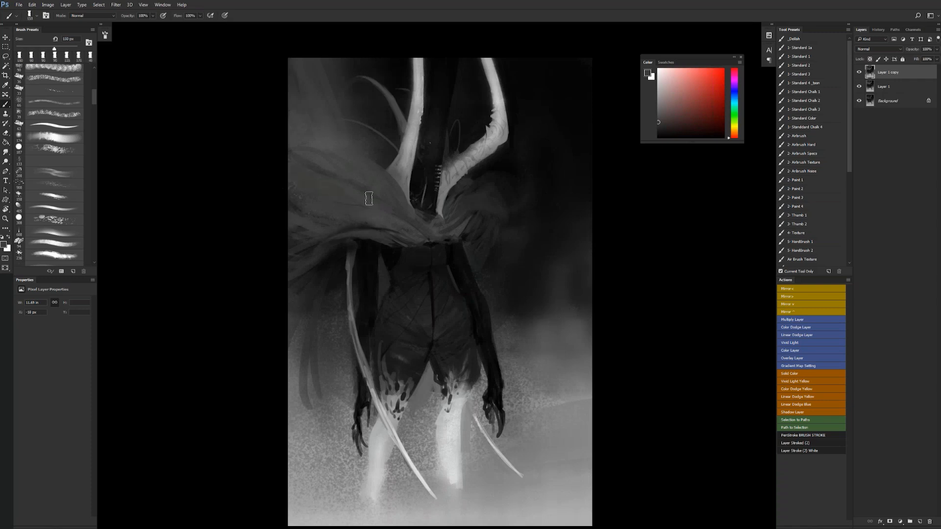
pyautogui.keyDown('alt'); pyautogui.click(343, 191); pyautogui.keyUp('alt')
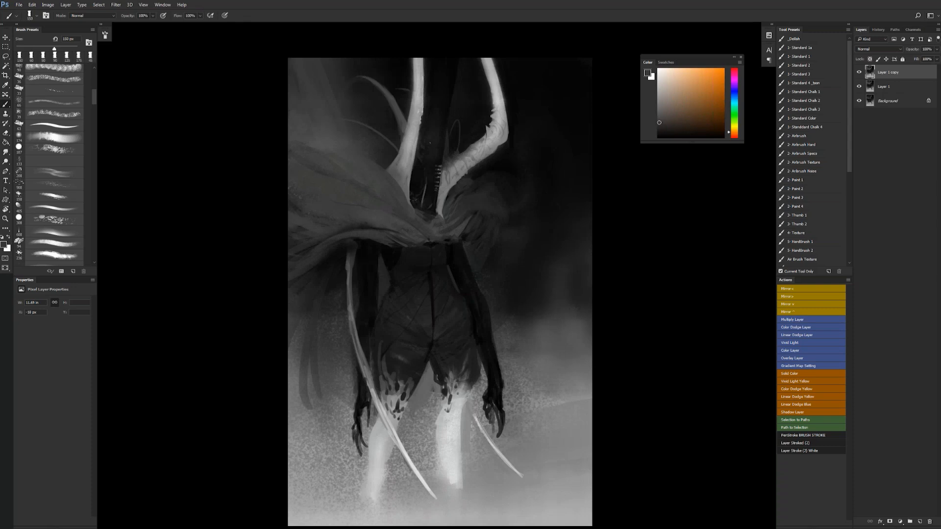
# - Brighten the lower end of the long tendril in white and lengthen the tip of the short tendril, starting at 100 px
pyautogui.press('x')
pyautogui.press('[')
pyautogui.press('[')
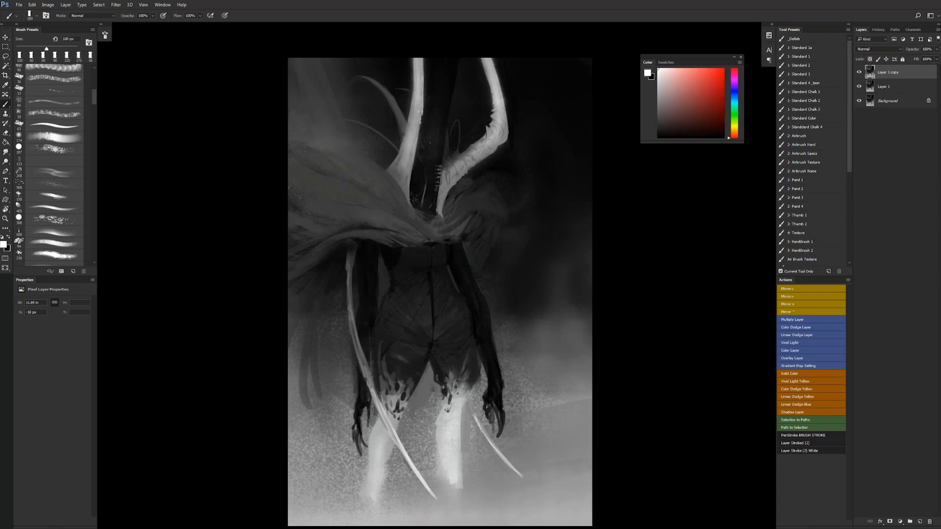
pyautogui.moveTo(382, 410); pyautogui.dragTo(396, 438)
pyautogui.moveTo(377, 410); pyautogui.dragTo(409, 465)
pyautogui.press('[')
pyautogui.press('[')
pyautogui.moveTo(477, 422); pyautogui.dragTo(535, 488)
# - Draw thin white glints and curved lines inside the dark hood with a 20 px brush, flipping the canvas horizontally
pyautogui.press('[')
pyautogui.press('[')
pyautogui.press('[')
pyautogui.press('[')
pyautogui.press('[')
pyautogui.press('[')
pyautogui.press('[')
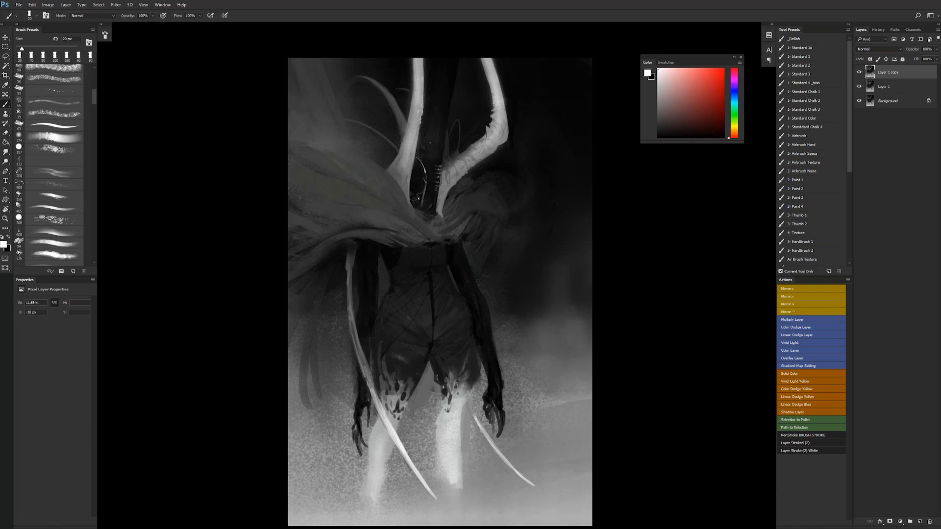
pyautogui.moveTo(428, 123); pyautogui.dragTo(423, 152)
pyautogui.moveTo(442, 78); pyautogui.dragTo(437, 101)
pyautogui.hotkey('ctrl', 'z')
pyautogui.hotkey('ctrl', 'shift', 'h')
pyautogui.keyDown('alt'); pyautogui.click(439, 98); pyautogui.keyUp('alt')
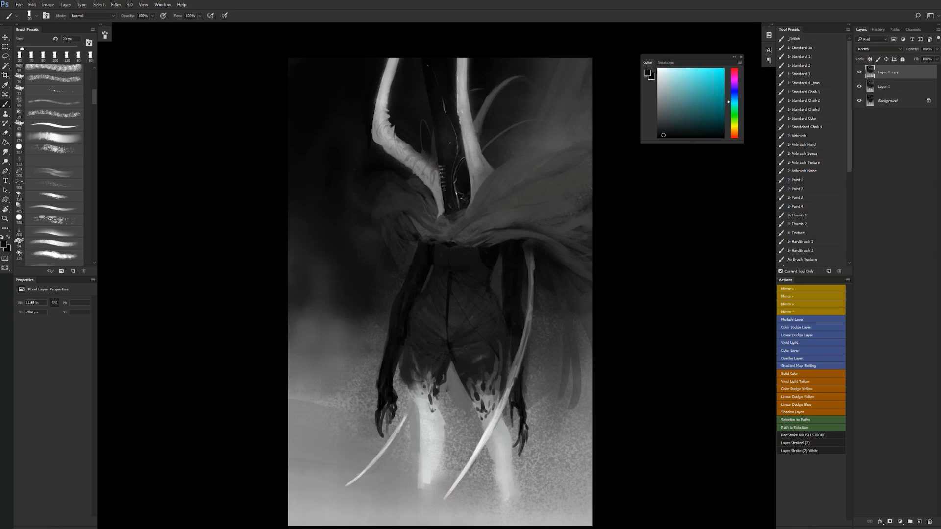
# - Brighten the white stitches beside the curved horn's base at 15 px and draw a thin looping cord around the collar at 20 px
pyautogui.press('d')
pyautogui.press('x')
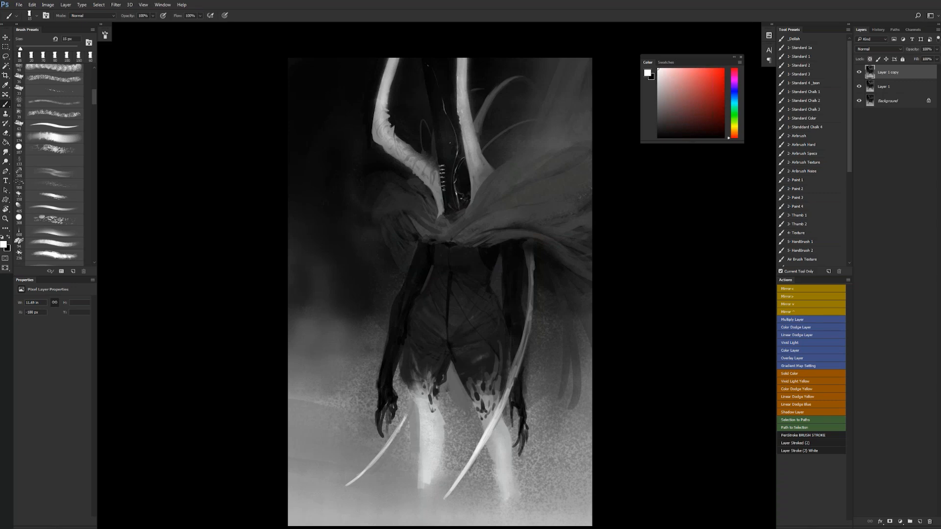
pyautogui.hotkey('ctrl', 'alt', 'z')
pyautogui.hotkey('ctrl', 'alt', 'z')
pyautogui.moveTo(436, 226); pyautogui.dragTo(467, 210)
pyautogui.hotkey('ctrl', 'alt', 'z')
pyautogui.press(']')
pyautogui.hotkey('ctrl', 'alt', 'z')
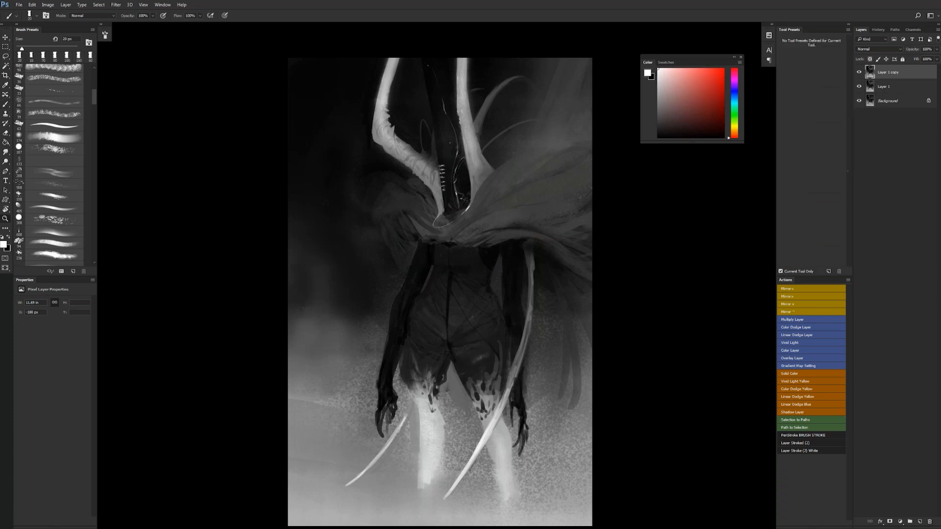
# - Flip the canvas horizontally and add small white highlights at the centre of the torso just below the mantle
pyautogui.keyDown('alt'); pyautogui.click(477, 223); pyautogui.keyUp('alt')
pyautogui.keyDown('alt'); pyautogui.click(477, 223); pyautogui.keyUp('alt')
pyautogui.press('F1')
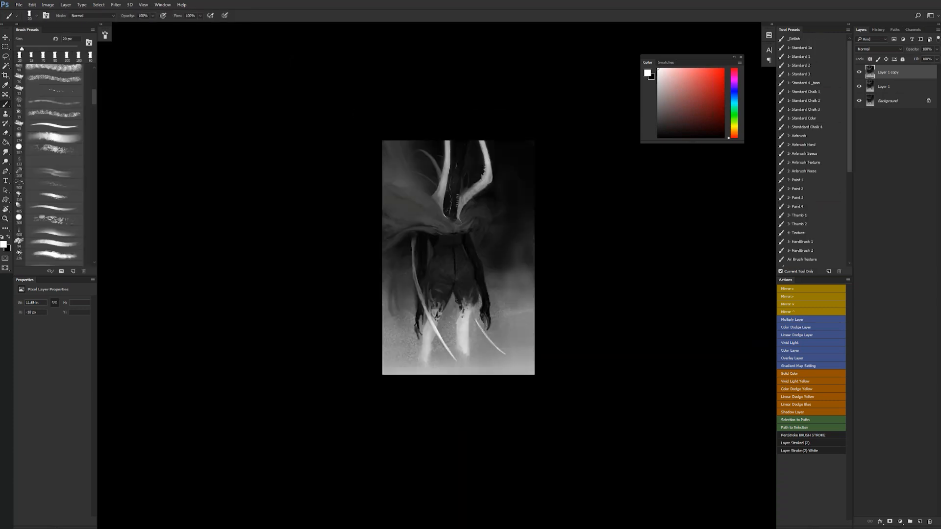
pyautogui.keyDown('ctrl'); pyautogui.click(449, 248); pyautogui.keyUp('ctrl')
pyautogui.keyDown('ctrl'); pyautogui.click(449, 247); pyautogui.keyUp('ctrl')
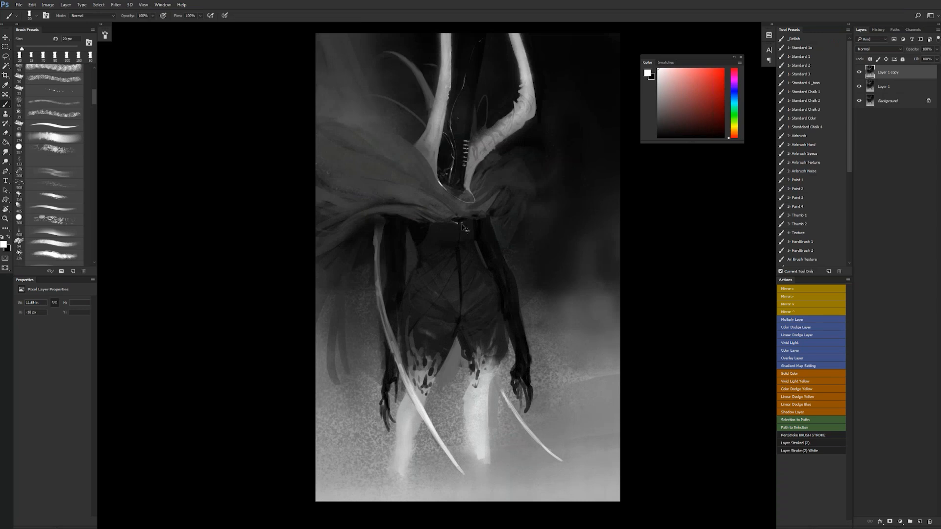
pyautogui.keyDown('alt'); pyautogui.click(466, 247); pyautogui.keyUp('alt')
pyautogui.keyDown('alt'); pyautogui.click(466, 249); pyautogui.keyUp('alt')
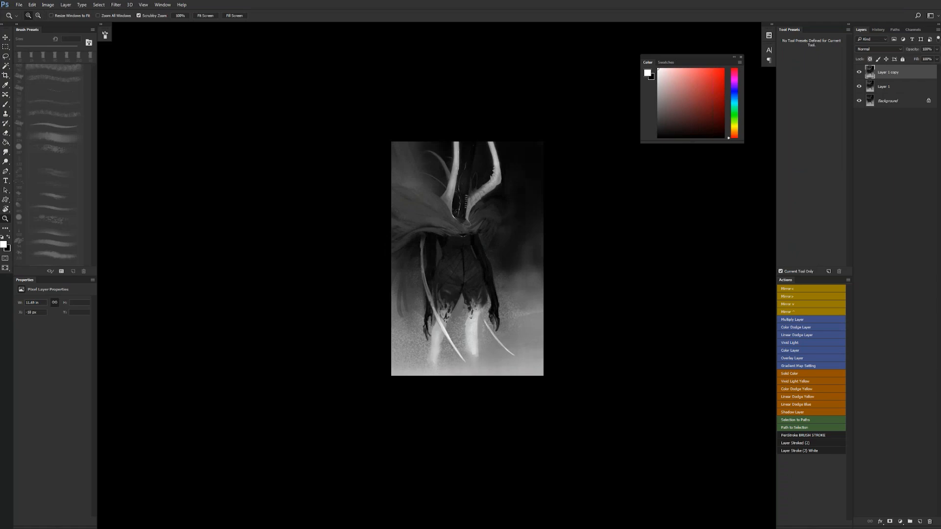
pyautogui.keyDown('ctrl'); pyautogui.click(465, 255); pyautogui.keyUp('ctrl')
pyautogui.keyDown('ctrl'); pyautogui.click(464, 255); pyautogui.keyUp('ctrl')
pyautogui.keyDown('ctrl'); pyautogui.click(464, 255); pyautogui.keyUp('ctrl')
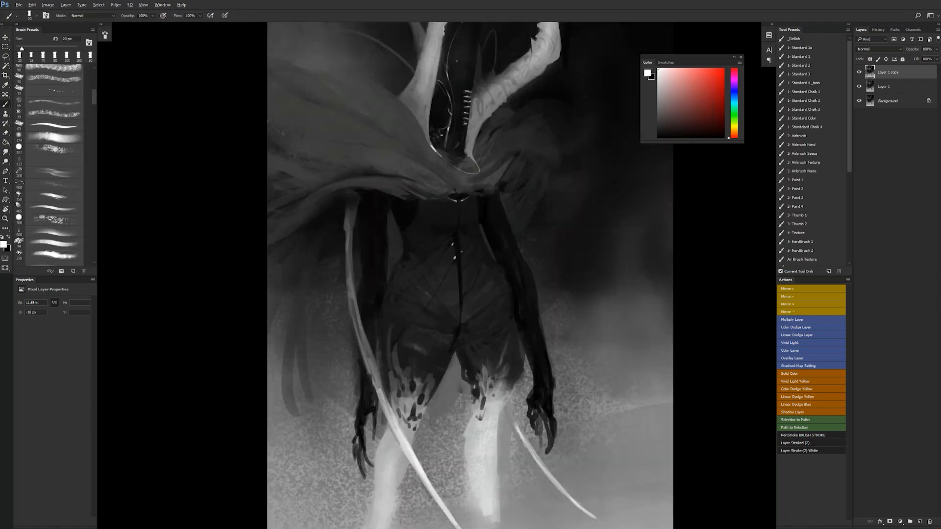
# - Add white highlights down the torso's centre seam, flipping the canvas horizontally to check them
pyautogui.keyDown('alt'); pyautogui.click(456, 256); pyautogui.keyUp('alt')
pyautogui.keyDown('alt'); pyautogui.click(454, 257); pyautogui.keyUp('alt')
pyautogui.press('x')
pyautogui.press('z')
pyautogui.keyDown('alt'); pyautogui.click(466, 263); pyautogui.keyUp('alt')
pyautogui.keyDown('alt'); pyautogui.click(466, 262); pyautogui.keyUp('alt')
pyautogui.hotkey('ctrl', 'shift', 'h')
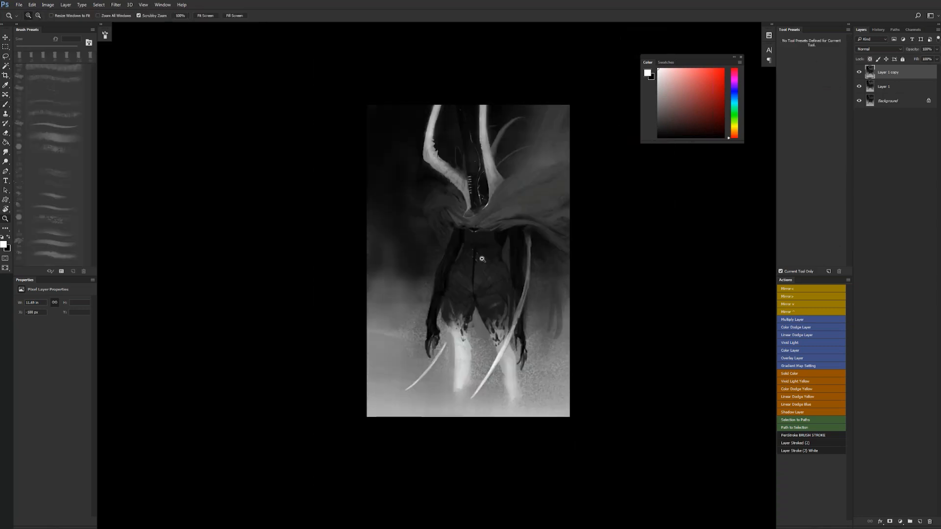
pyautogui.click(481, 259)
pyautogui.click(482, 259)
pyautogui.press('b')
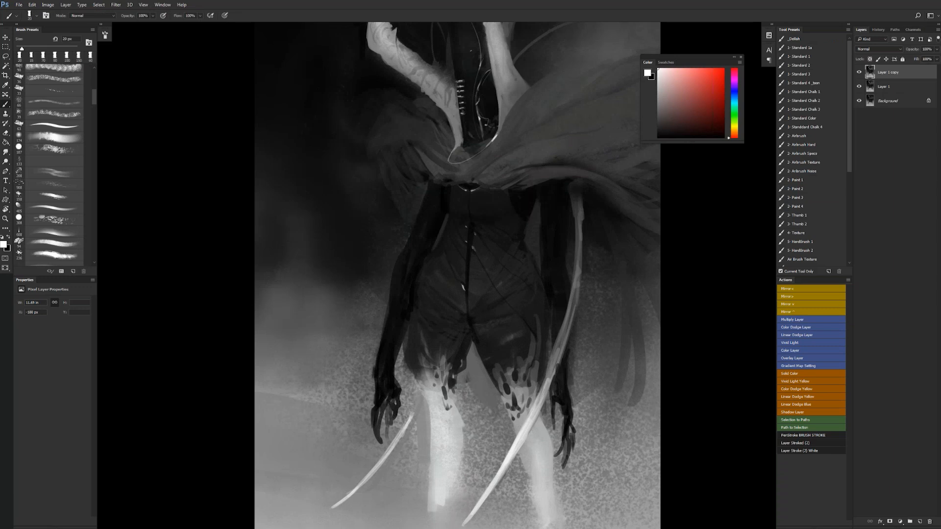
# - Touch up the torso beneath the mantle in near-black and flip the canvas horizontally
pyautogui.press('x')
pyautogui.press('z')
pyautogui.keyDown('alt'); pyautogui.click(525, 267); pyautogui.keyUp('alt')
pyautogui.keyDown('alt'); pyautogui.click(526, 267); pyautogui.keyUp('alt')
pyautogui.keyDown('alt'); pyautogui.click(526, 268); pyautogui.keyUp('alt')
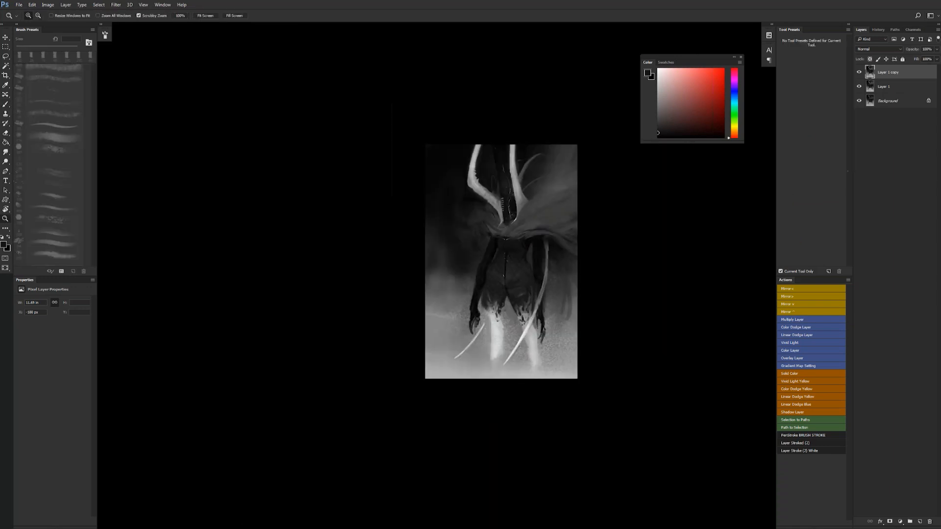
pyautogui.hotkey('ctrl', 'shift', 'h')
pyautogui.click(477, 255)
pyautogui.click(477, 255)
pyautogui.press('b')
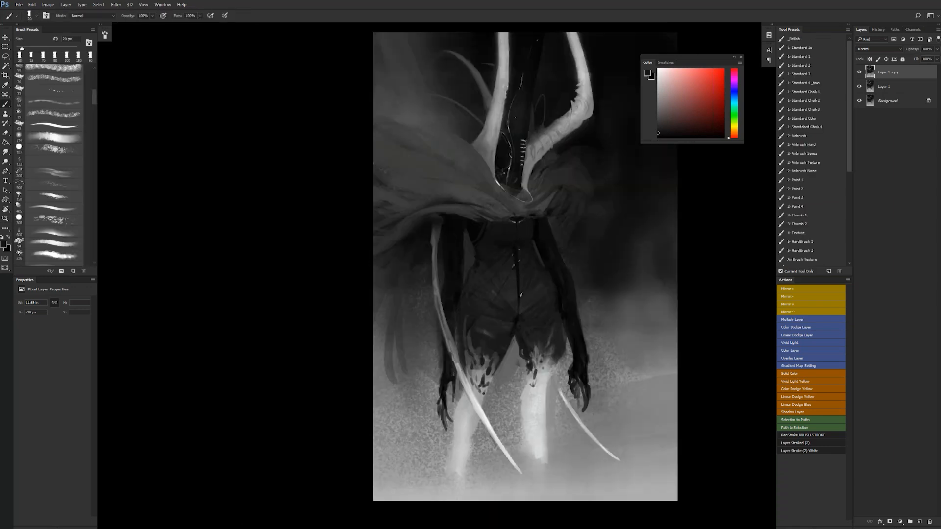
# - Sample a dark grey from the torso, paint a band across the chest below the mantle, and flip the canvas horizontally
pyautogui.keyDown('alt'); pyautogui.click(496, 265); pyautogui.keyUp('alt')
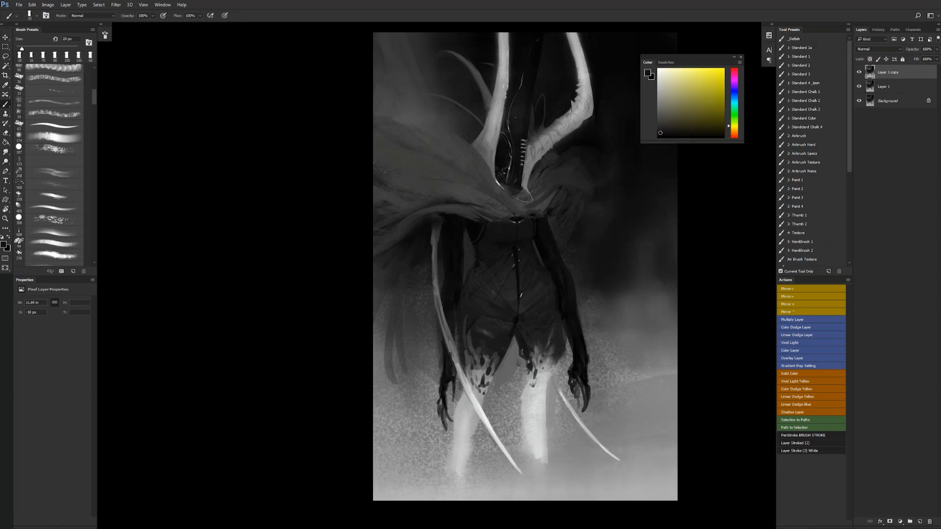
pyautogui.press(']')
pyautogui.press('z')
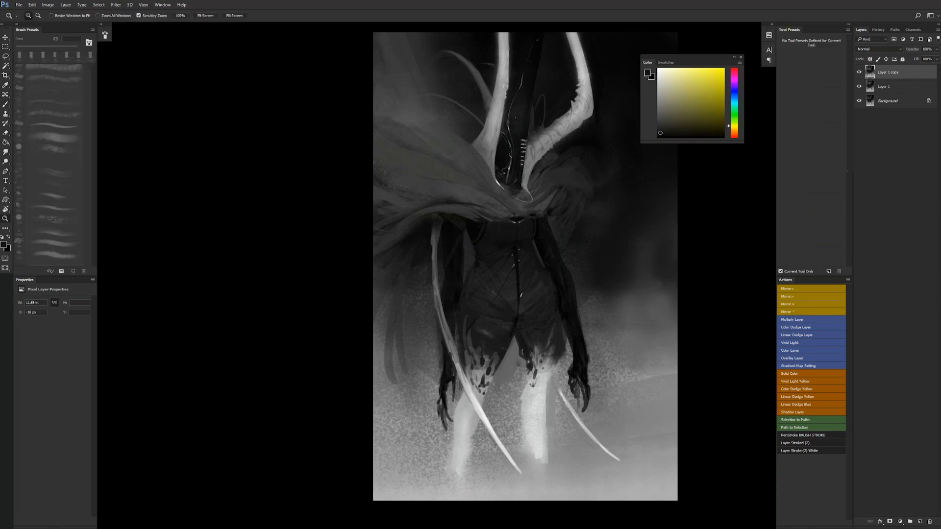
pyautogui.keyDown('alt'); pyautogui.click(563, 283); pyautogui.keyUp('alt')
pyautogui.keyDown('alt'); pyautogui.click(563, 283); pyautogui.keyUp('alt')
pyautogui.hotkey('ctrl', 'shift', 'h')
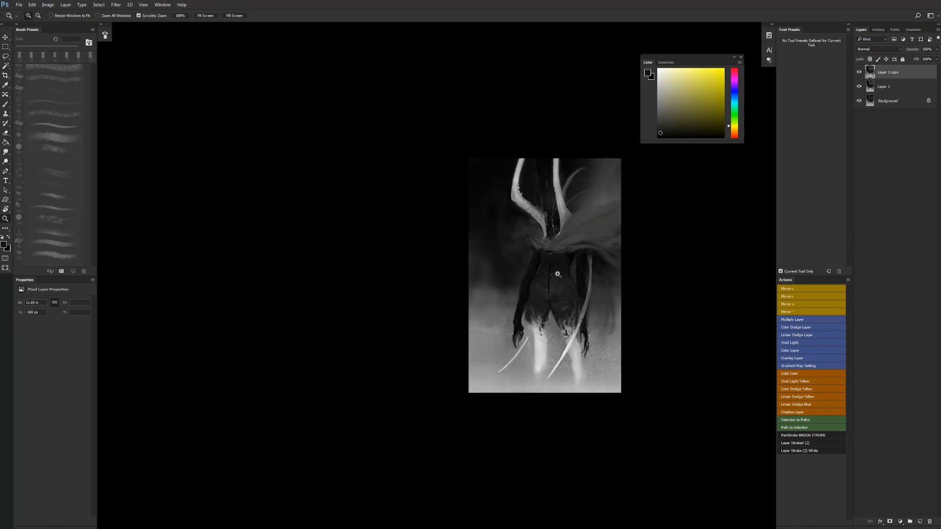
# - Darken the underside of the small shoulder and paint dark hanging strands beside the arm with a 125 px chalk brush
pyautogui.click(556, 272)
pyautogui.click(556, 272)
pyautogui.click(556, 272)
pyautogui.press('b')
pyautogui.press(']')
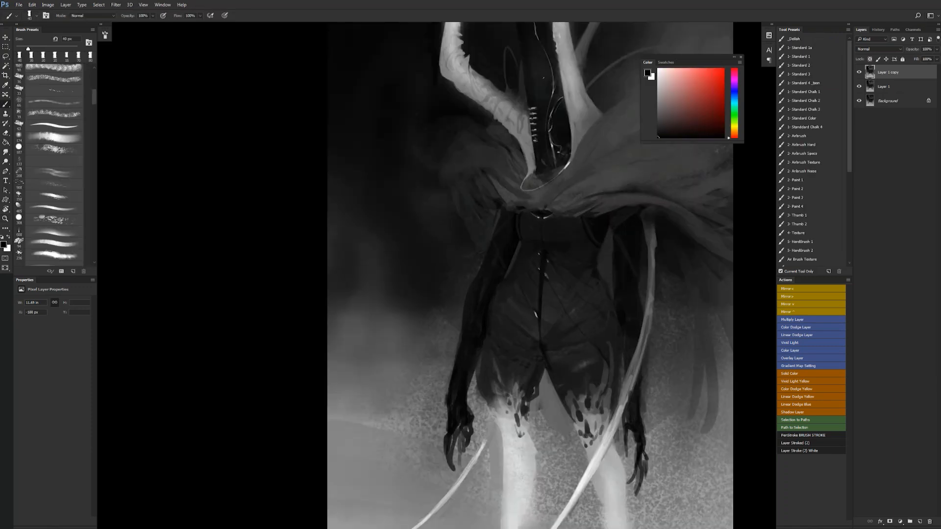
pyautogui.press(']')
pyautogui.press(']')
pyautogui.press(']')
pyautogui.press(']')
pyautogui.press(']')
pyautogui.keyDown('alt'); pyautogui.click(480, 226); pyautogui.keyUp('alt')
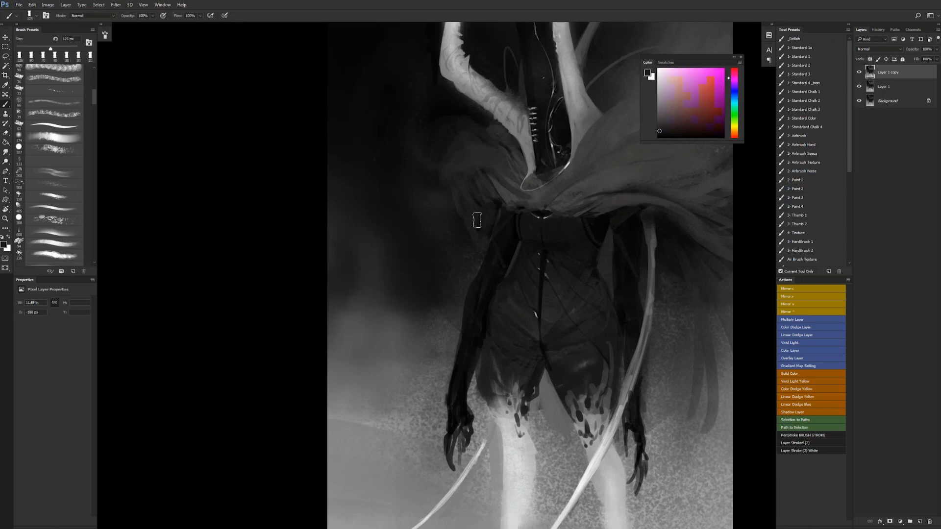
pyautogui.keyDown('alt'); pyautogui.click(501, 226); pyautogui.keyUp('alt')
pyautogui.moveTo(490, 210)
pyautogui.mouseDown()
pyautogui.moveTo(480, 231)
pyautogui.moveTo(494, 227)
pyautogui.mouseUp()
pyautogui.keyDown('alt'); pyautogui.click(479, 198); pyautogui.keyUp('alt')
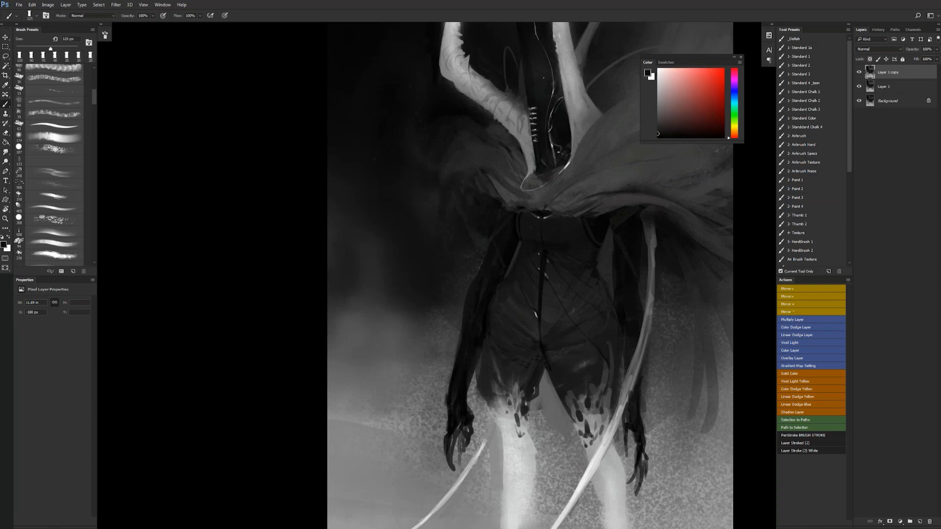
pyautogui.keyDown('alt'); pyautogui.click(452, 233); pyautogui.keyUp('alt')
pyautogui.moveTo(447, 186); pyautogui.dragTo(443, 266)
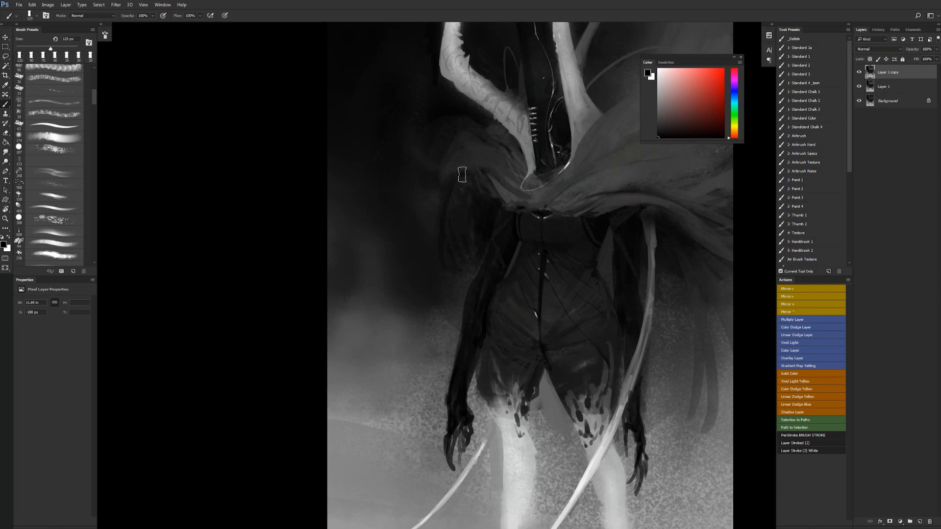
# - Flip the canvas horizontally and soften the hanging strands beside the arm under the small shoulder with sampled near-black tones
pyautogui.press('z')
pyautogui.moveTo(492, 245); pyautogui.dragTo(436, 246)
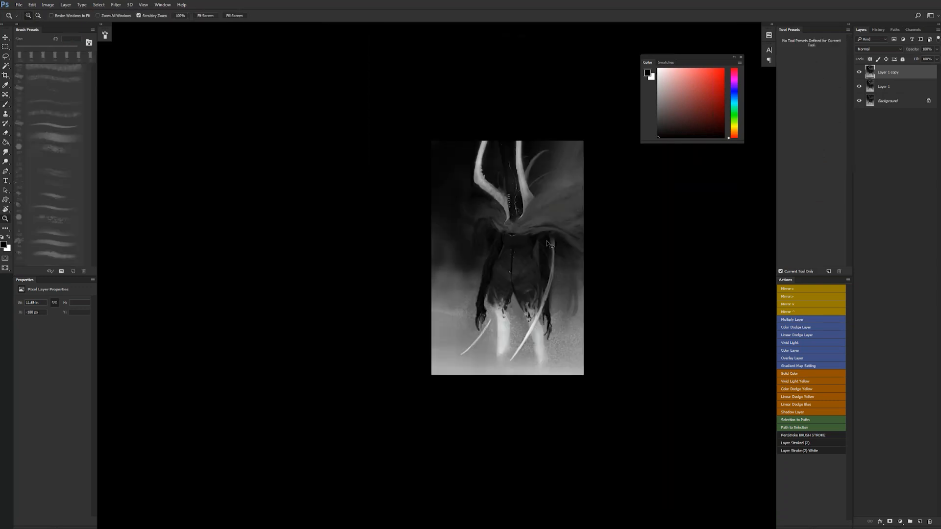
pyautogui.hotkey('ctrl', 'shift', 'h')
pyautogui.moveTo(550, 269); pyautogui.dragTo(599, 269)
pyautogui.press('b')
pyautogui.keyDown('alt'); pyautogui.click(521, 181); pyautogui.keyUp('alt')
pyautogui.keyDown('alt'); pyautogui.click(519, 189); pyautogui.keyUp('alt')
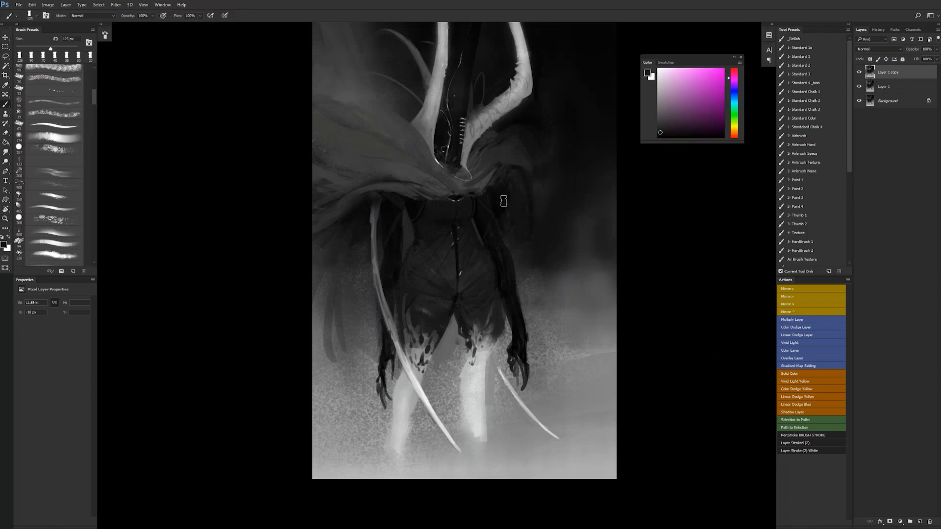
pyautogui.keyDown('alt'); pyautogui.click(509, 217); pyautogui.keyUp('alt')
pyautogui.keyDown('alt'); pyautogui.click(514, 222); pyautogui.keyUp('alt')
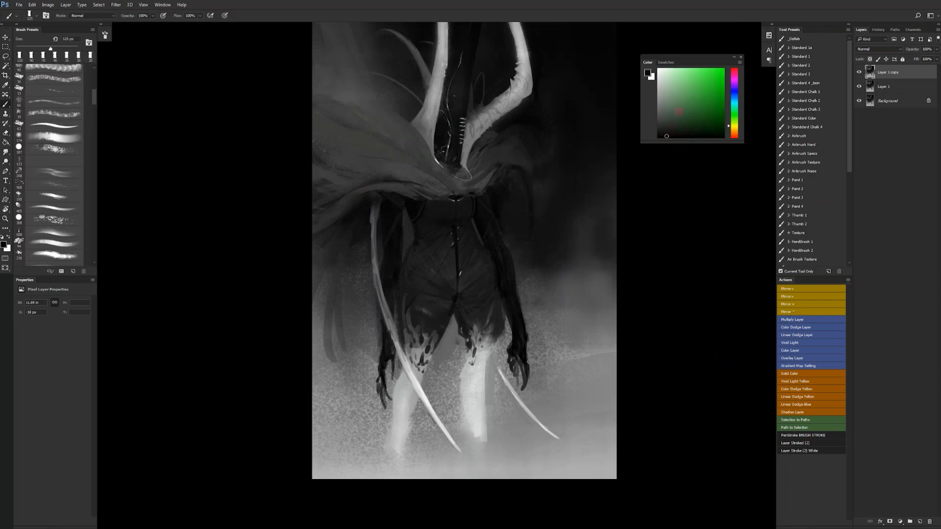
pyautogui.keyDown('alt'); pyautogui.click(506, 204); pyautogui.keyUp('alt')
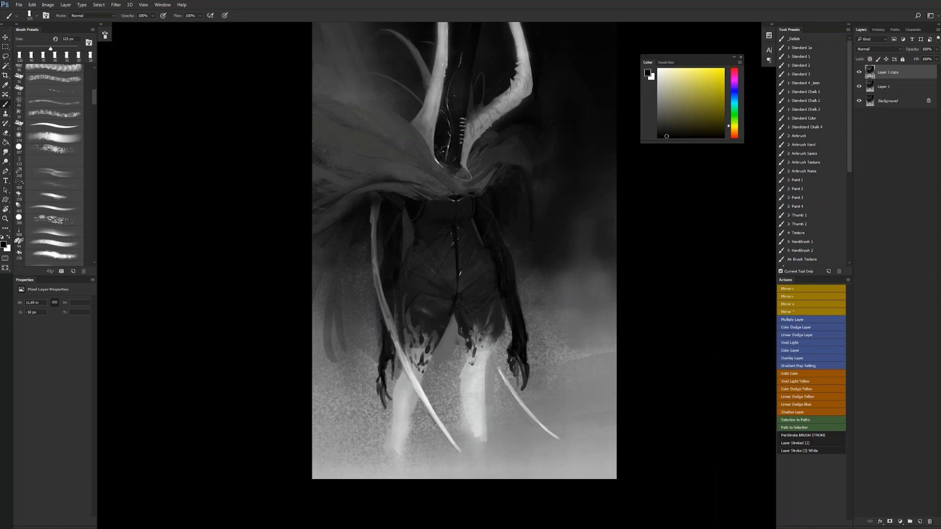
# - Paint dark hanging strands beneath the large side of the mantle, flip the canvas horizontally, and switch to full-screen view
pyautogui.moveTo(350, 220); pyautogui.dragTo(303, 277)
pyautogui.moveTo(346, 235); pyautogui.dragTo(313, 280)
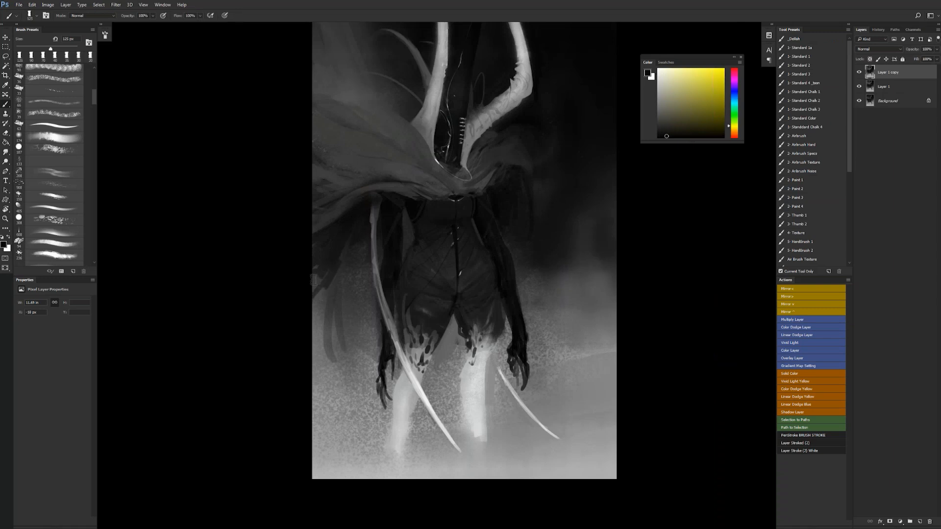
pyautogui.moveTo(354, 254)
pyautogui.mouseDown()
pyautogui.moveTo(314, 328)
pyautogui.moveTo(347, 289)
pyautogui.mouseUp()
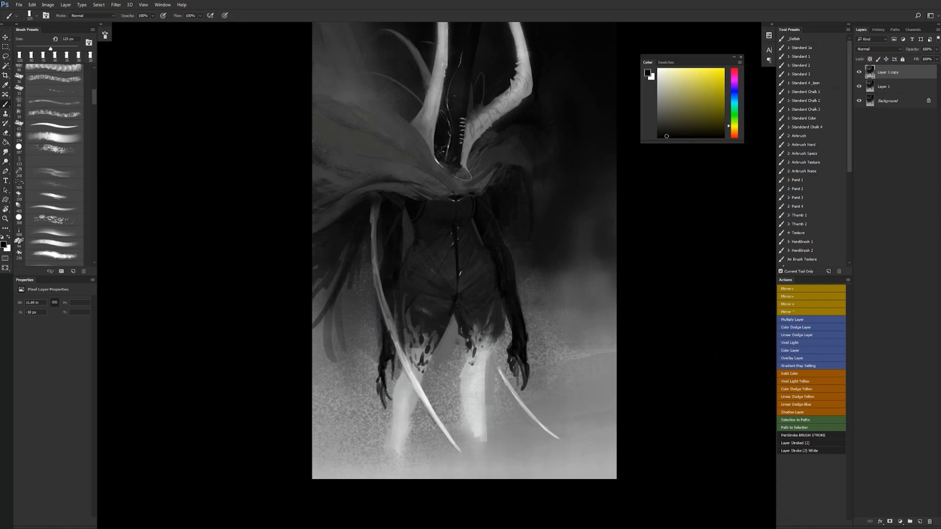
pyautogui.press('z')
pyautogui.keyDown('alt'); pyautogui.click(367, 341); pyautogui.keyUp('alt')
pyautogui.keyDown('alt'); pyautogui.click(366, 341); pyautogui.keyUp('alt')
pyautogui.keyDown('alt'); pyautogui.click(366, 341); pyautogui.keyUp('alt')
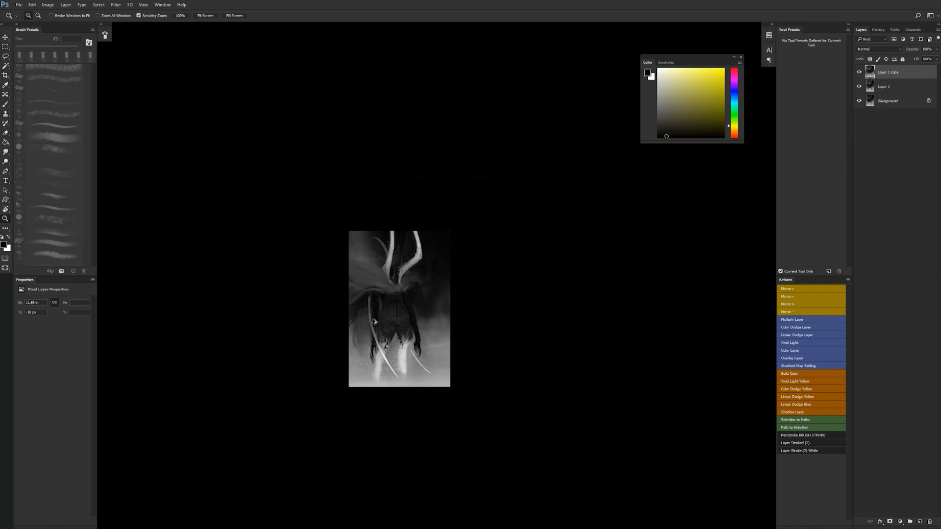
pyautogui.hotkey('ctrl', 'shift', 'h')
pyautogui.click(424, 340)
pyautogui.click(424, 339)
pyautogui.click(424, 339)
pyautogui.press('f')
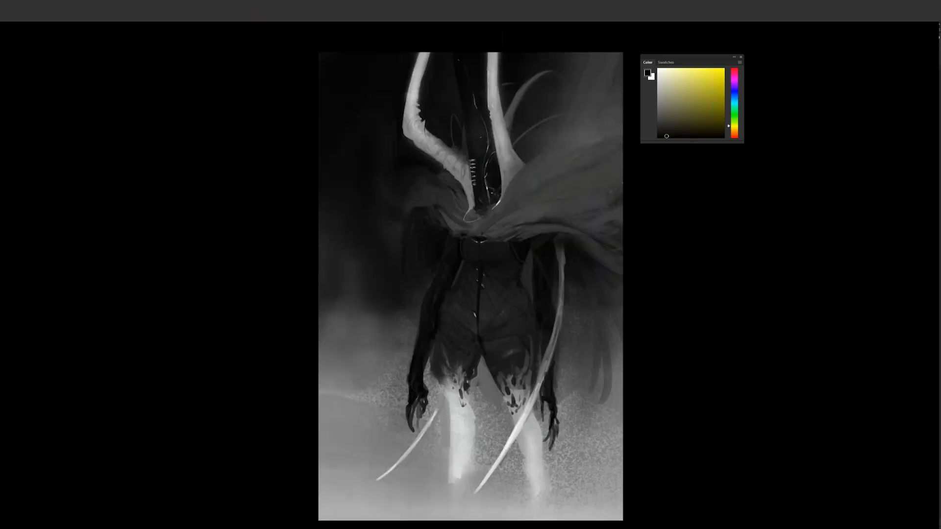
pyautogui.press('f')
# - Touch up the bent horn and the stitches at its base, and flip the canvas horizontally
pyautogui.keyDown('alt'); pyautogui.click(413, 107); pyautogui.keyUp('alt')
pyautogui.moveTo(405, 103)
pyautogui.mouseDown()
pyautogui.moveTo(407, 119)
pyautogui.moveTo(443, 145)
pyautogui.moveTo(457, 141)
pyautogui.mouseUp()
pyautogui.moveTo(463, 136); pyautogui.dragTo(463, 146)
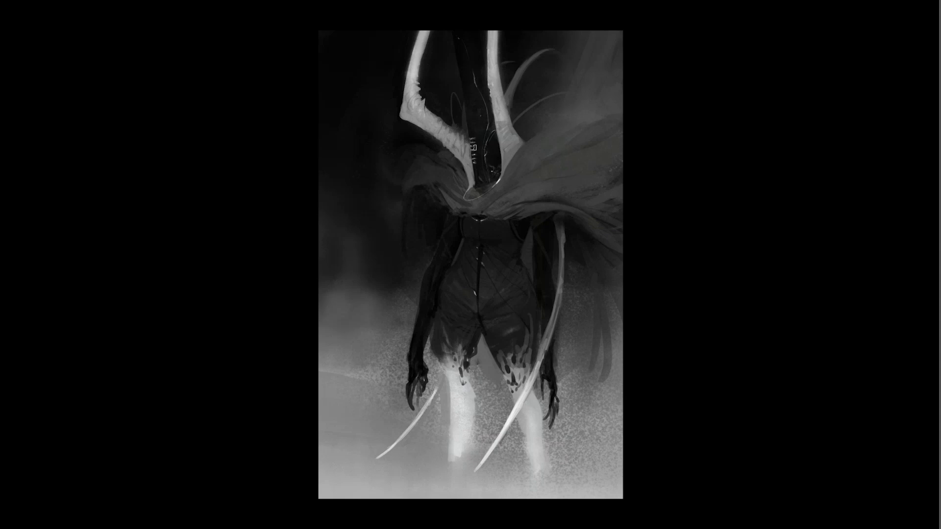
pyautogui.keyDown('alt'); pyautogui.click(497, 190); pyautogui.keyUp('alt')
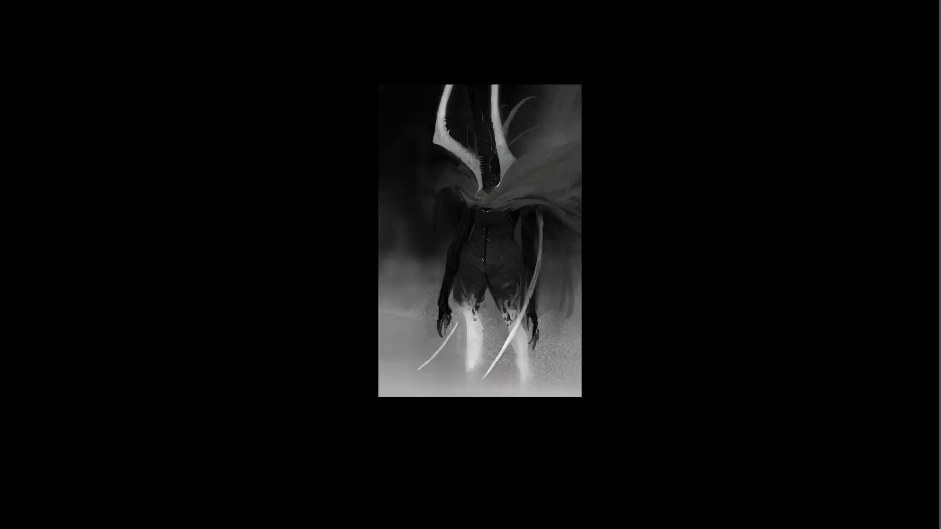
pyautogui.press('F2')
pyautogui.keyDown('ctrl'); pyautogui.click(496, 160); pyautogui.keyUp('ctrl')
pyautogui.keyDown('ctrl'); pyautogui.click(490, 146); pyautogui.keyUp('ctrl')
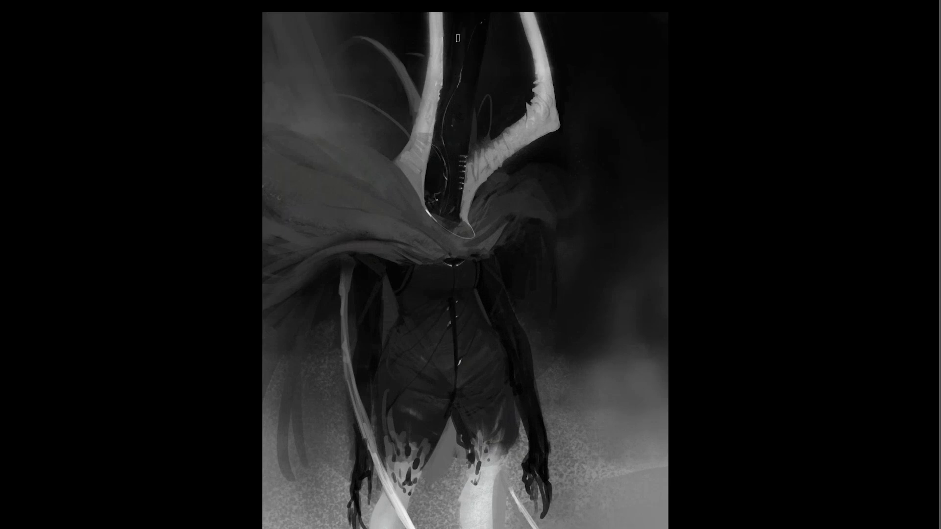
# - Switch to the browser to examine the orc warrior reference image and return to the painting
pyautogui.press('f')
pyautogui.press('f')
pyautogui.press('f')
pyautogui.press('f')
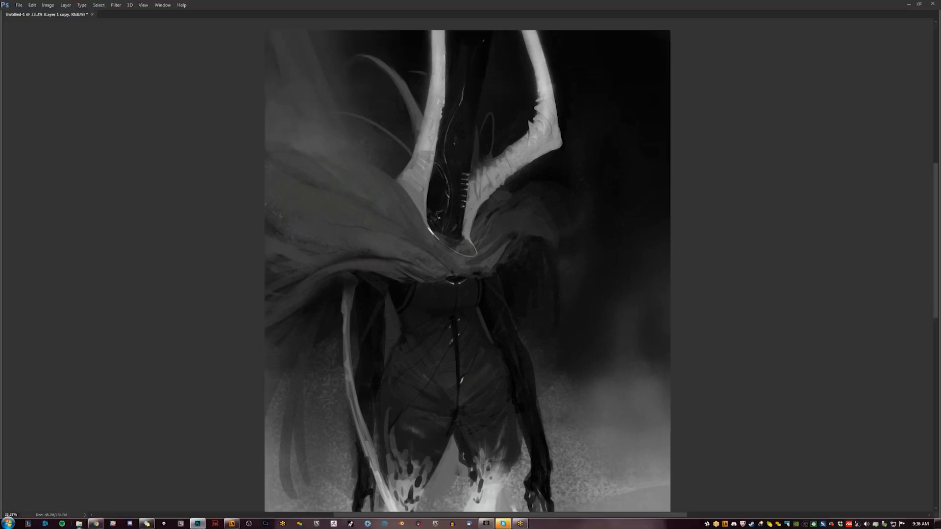
pyautogui.click(97, 525)
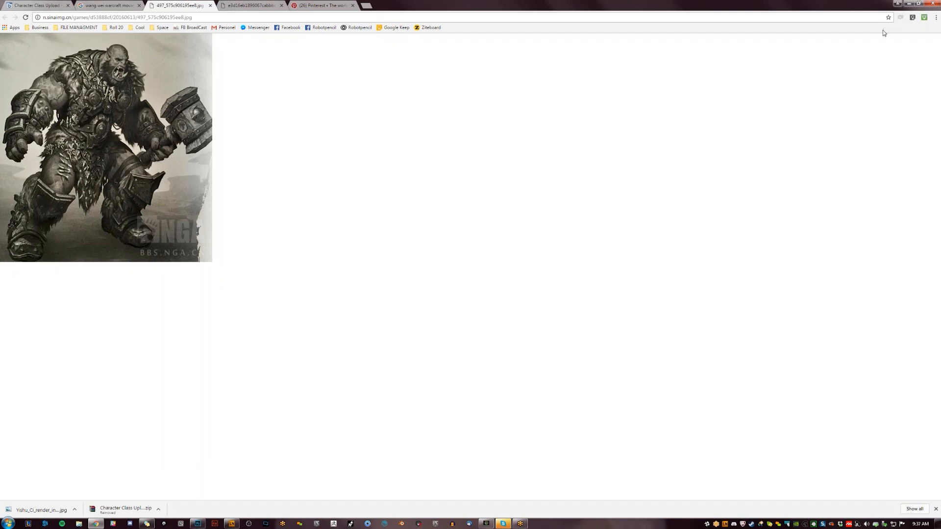
pyautogui.click(907, 4)
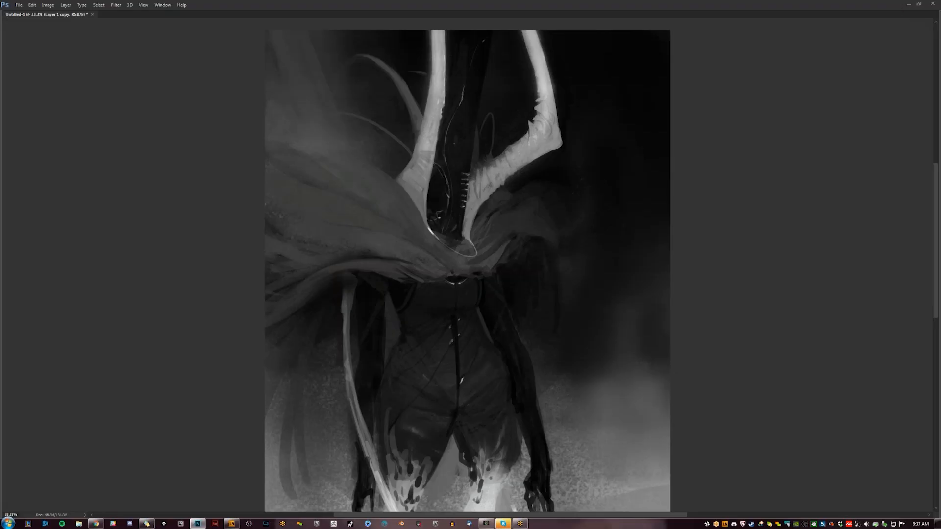
# - Flip the canvas horizontally, then paint light torn edges and pale shading on the leg nearest the short blade
pyautogui.moveTo(567, 331); pyautogui.dragTo(568, 267)
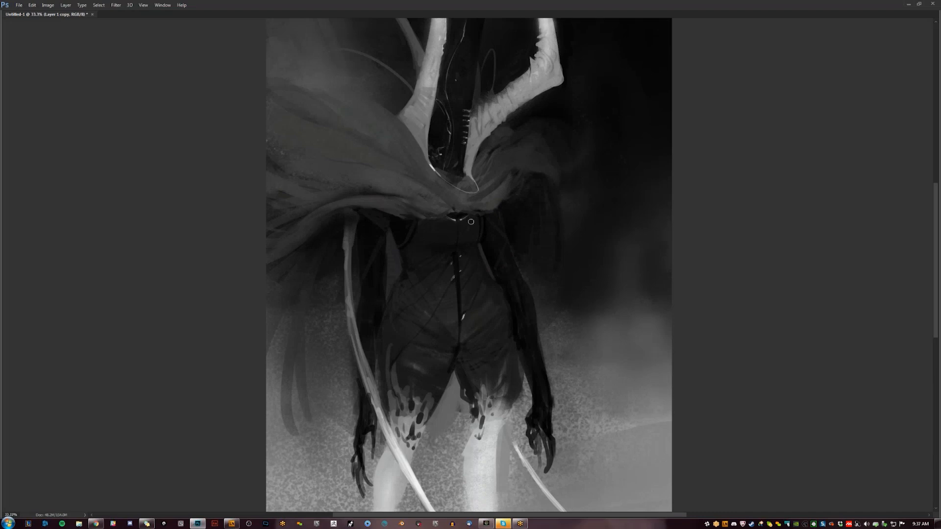
pyautogui.keyDown('alt'); pyautogui.click(486, 229); pyautogui.keyUp('alt')
pyautogui.keyDown('alt'); pyautogui.click(486, 229); pyautogui.keyUp('alt')
pyautogui.hotkey('ctrl', 'shift', 'h')
pyautogui.keyDown('ctrl'); pyautogui.click(453, 298); pyautogui.keyUp('ctrl')
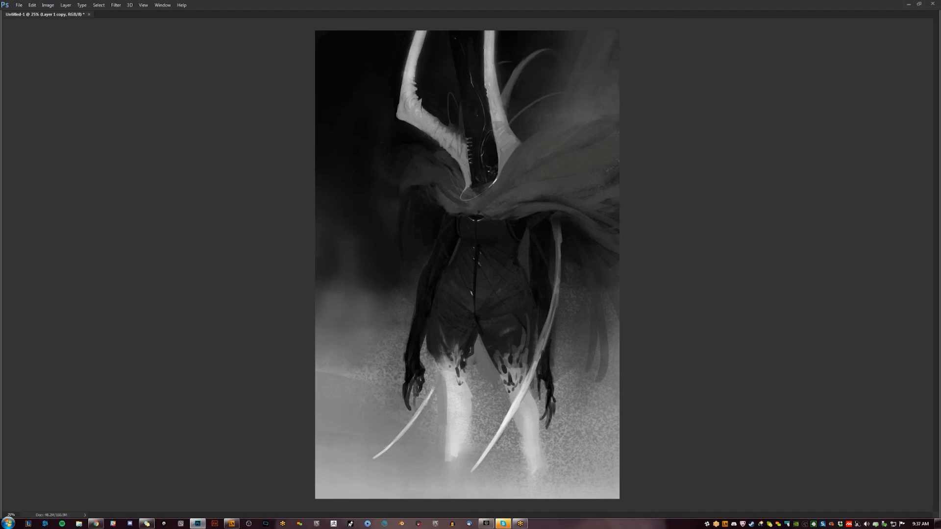
pyautogui.hotkey('ctrl', '+')
pyautogui.moveTo(435, 321)
pyautogui.mouseDown()
pyautogui.moveTo(443, 343)
pyautogui.moveTo(438, 327)
pyautogui.mouseUp()
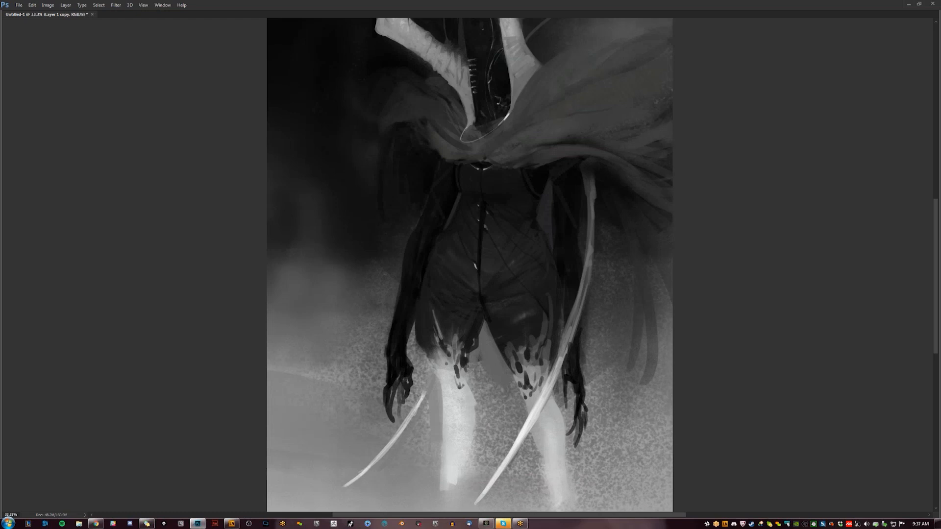
pyautogui.moveTo(431, 335)
pyautogui.mouseDown()
pyautogui.moveTo(428, 345)
pyautogui.moveTo(451, 350)
pyautogui.mouseUp()
pyautogui.moveTo(452, 369)
pyautogui.mouseDown()
pyautogui.moveTo(432, 359)
pyautogui.moveTo(443, 398)
pyautogui.mouseUp()
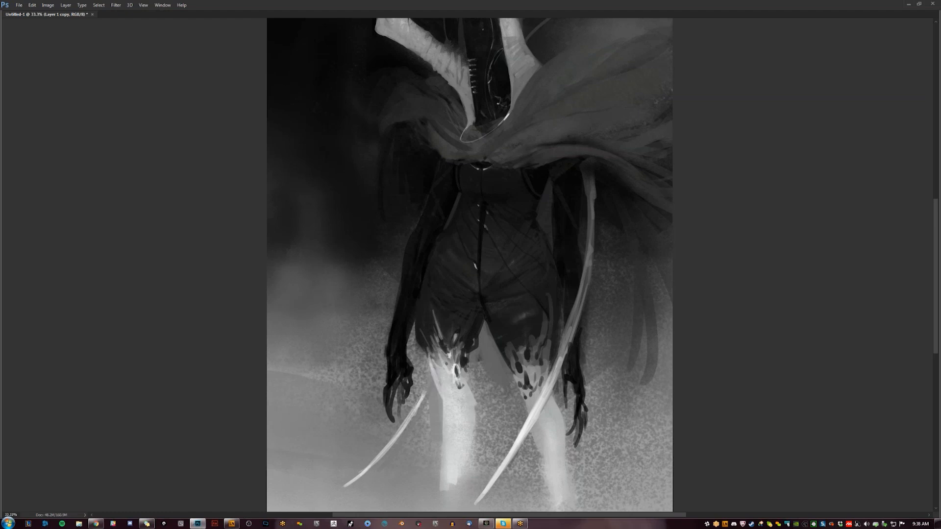
pyautogui.moveTo(432, 363)
pyautogui.mouseDown()
pyautogui.moveTo(443, 422)
pyautogui.moveTo(456, 416)
pyautogui.moveTo(456, 449)
pyautogui.mouseUp()
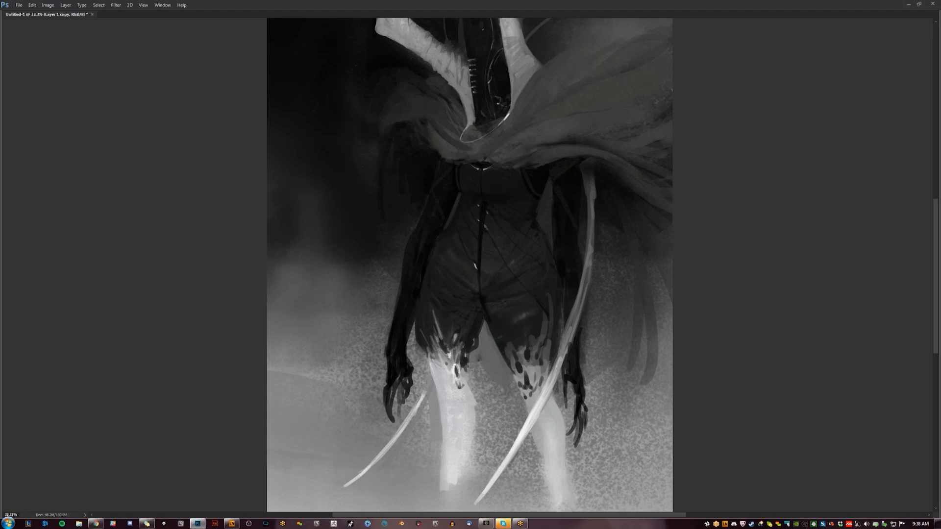
pyautogui.moveTo(462, 365)
pyautogui.mouseDown()
pyautogui.moveTo(475, 400)
pyautogui.moveTo(464, 469)
pyautogui.mouseUp()
# - Brighten the dripping hem on the thigh behind the long blade with light strokes, flipping the canvas horizontally before and after
pyautogui.keyDown('alt'); pyautogui.click(485, 351); pyautogui.keyUp('alt')
pyautogui.keyDown('alt'); pyautogui.click(485, 351); pyautogui.keyUp('alt')
pyautogui.keyDown('alt'); pyautogui.click(485, 351); pyautogui.keyUp('alt')
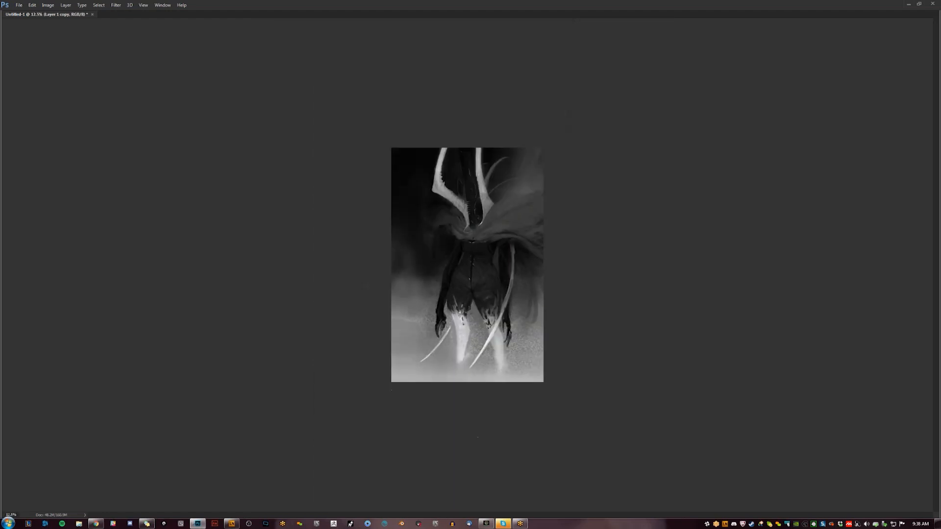
pyautogui.hotkey('ctrl', 'shift', 'h')
pyautogui.keyDown('ctrl'); pyautogui.click(485, 338); pyautogui.keyUp('ctrl')
pyautogui.click(485, 339)
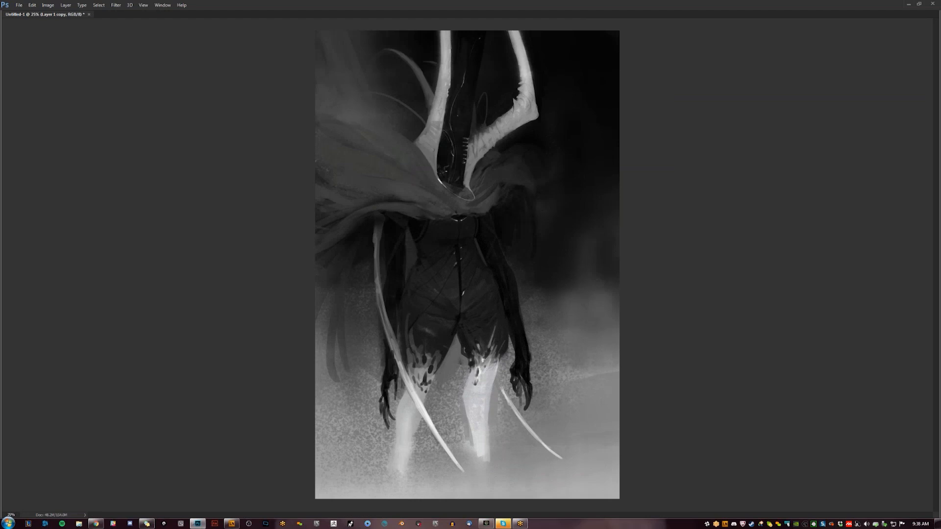
pyautogui.moveTo(416, 356)
pyautogui.mouseDown()
pyautogui.moveTo(410, 336)
pyautogui.moveTo(416, 352)
pyautogui.moveTo(422, 343)
pyautogui.moveTo(413, 337)
pyautogui.moveTo(418, 370)
pyautogui.mouseUp()
pyautogui.moveTo(408, 334); pyautogui.dragTo(415, 372)
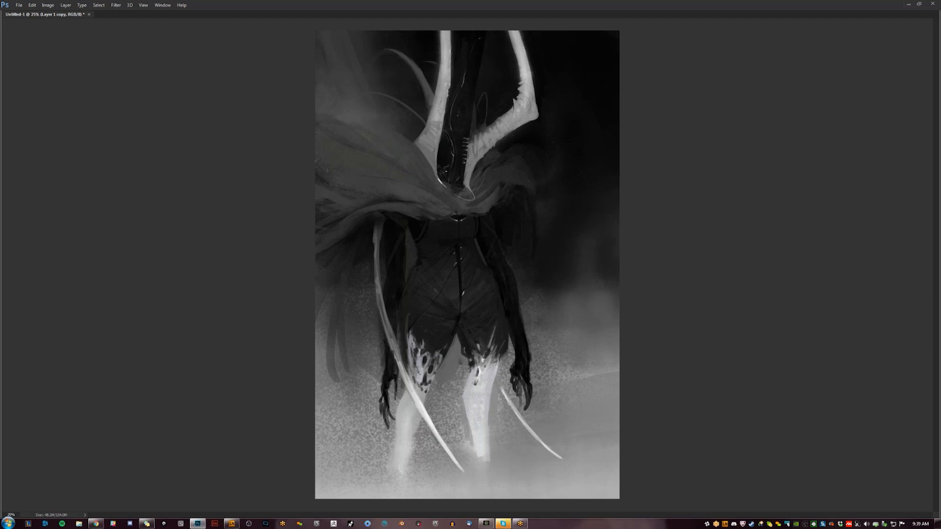
pyautogui.keyDown('ctrl'); pyautogui.keyDown('alt'); pyautogui.click(461, 350); pyautogui.keyUp('alt'); pyautogui.keyUp('ctrl')
pyautogui.keyDown('ctrl'); pyautogui.keyDown('alt'); pyautogui.click(463, 343); pyautogui.keyUp('alt'); pyautogui.keyUp('ctrl')
pyautogui.keyDown('ctrl'); pyautogui.click(463, 340); pyautogui.keyUp('ctrl')
pyautogui.hotkey('ctrl', 'shift', 'h')
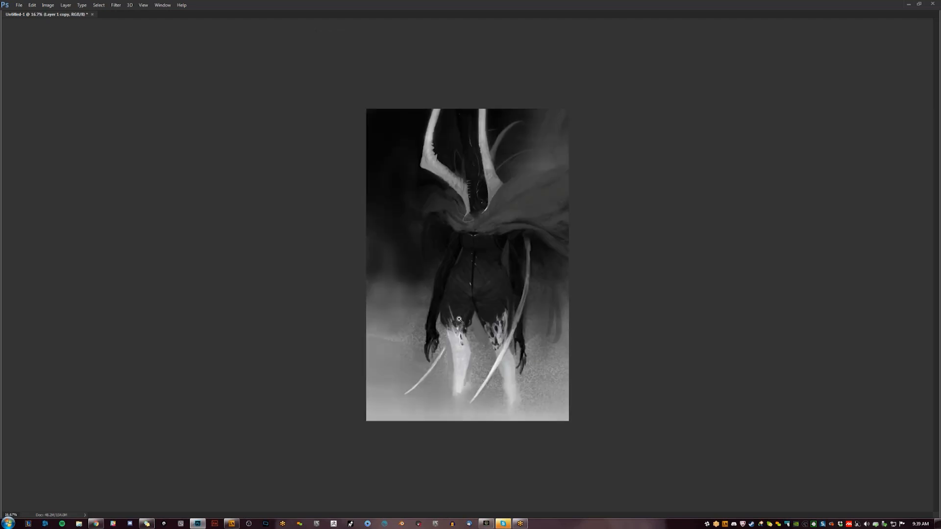
pyautogui.keyDown('ctrl'); pyautogui.click(504, 319); pyautogui.keyUp('ctrl')
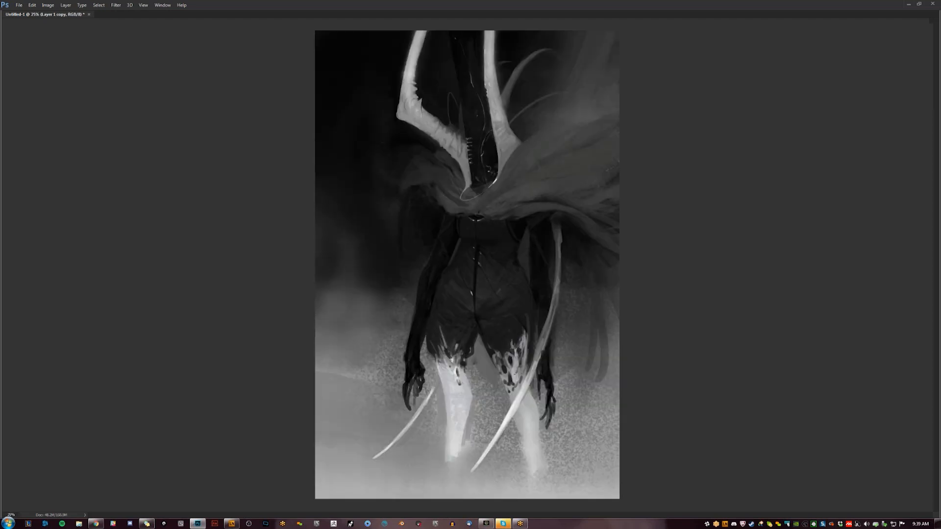
# - Show the panels in full-screen view, choose the 1- Standard 2 brush, and sample a light grey from the dripping thigh hem
pyautogui.press('Tab')
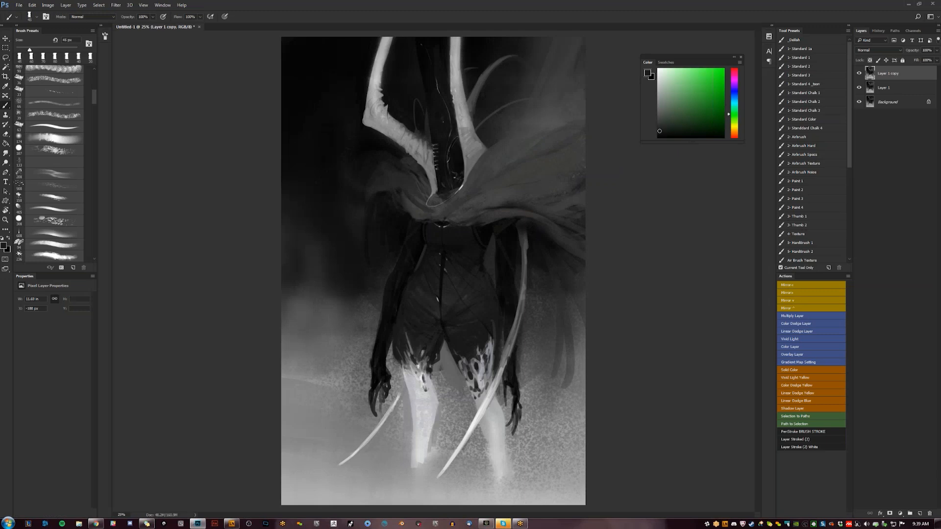
pyautogui.click(810, 66)
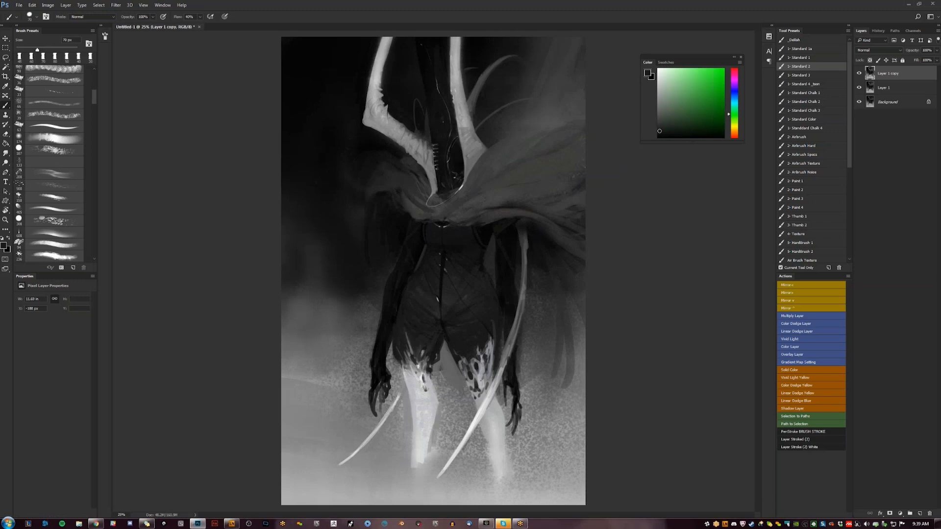
pyautogui.press('f')
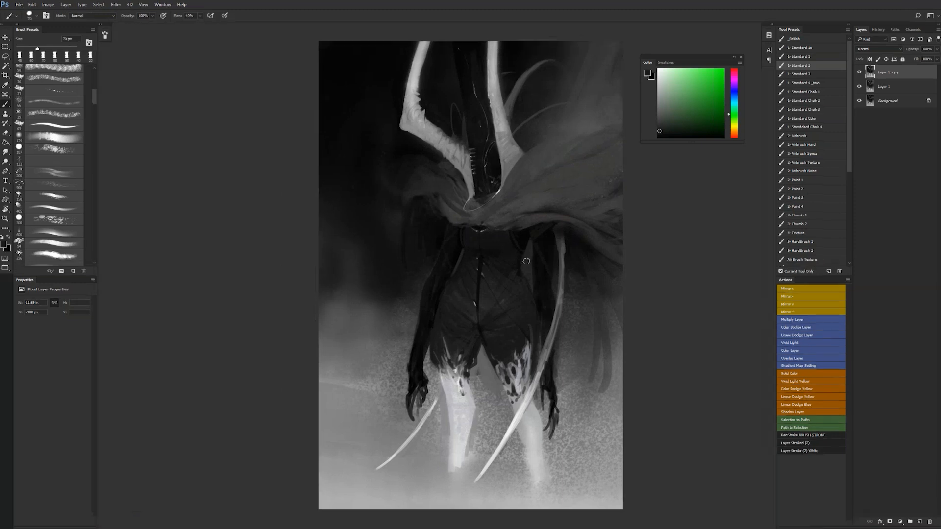
pyautogui.moveTo(519, 356)
pyautogui.mouseDown()
pyautogui.moveTo(453, 321)
pyautogui.moveTo(490, 325)
pyautogui.moveTo(507, 345)
pyautogui.mouseUp()
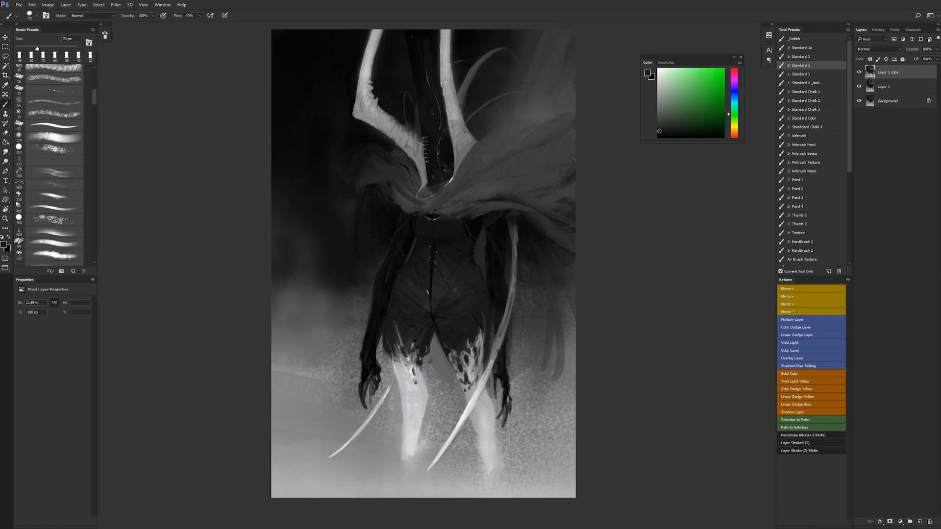
pyautogui.keyDown('alt'); pyautogui.click(463, 379); pyautogui.keyUp('alt')
# - Try a light grey stroke over the dripping thigh hem with the brush enlarged to 250 px
pyautogui.press(']')
pyautogui.press(']')
pyautogui.press(']')
pyautogui.press(']')
pyautogui.press(']')
pyautogui.press(']')
pyautogui.press(']')
pyautogui.press(']')
pyautogui.moveTo(468, 382); pyautogui.dragTo(458, 340)
pyautogui.hotkey('ctrl', 'z')
pyautogui.hotkey('ctrl', 'f')
pyautogui.hotkey('ctrl', 'f')
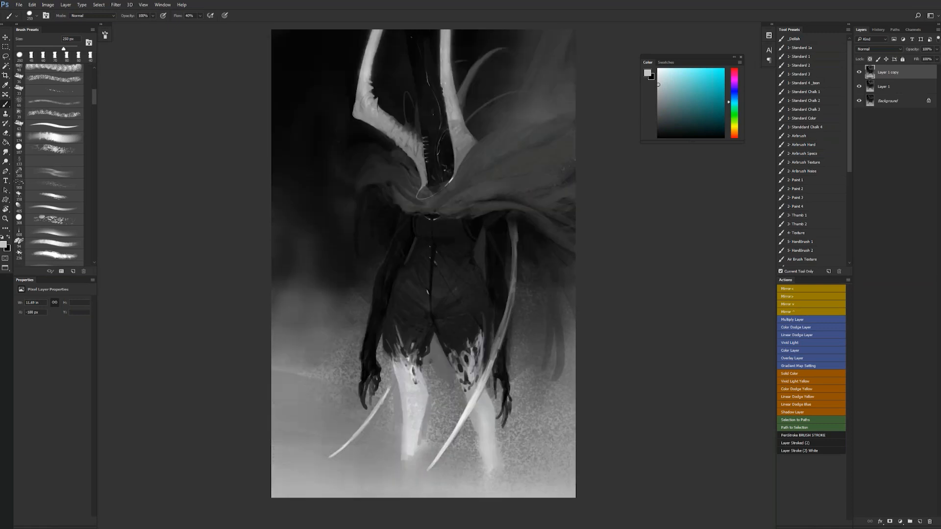
# - Touch up the bent horn and the base of the straight horn with a 50 px brush, and flip the canvas horizontally
pyautogui.keyDown('alt'); pyautogui.click(397, 127); pyautogui.keyUp('alt')
pyautogui.press('[')
pyautogui.moveTo(399, 127); pyautogui.dragTo(403, 130)
pyautogui.keyDown('alt'); pyautogui.click(399, 128); pyautogui.keyUp('alt')
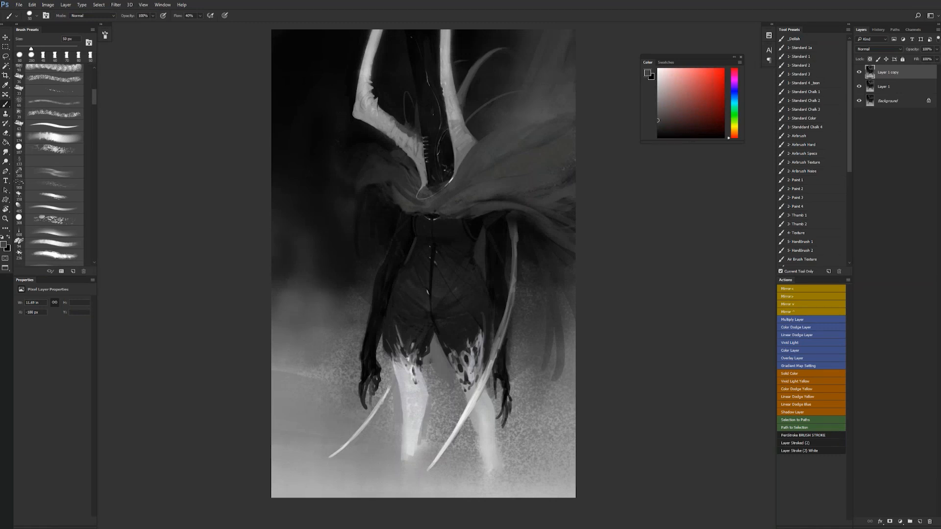
pyautogui.moveTo(461, 119); pyautogui.dragTo(472, 143)
pyautogui.keyDown('alt'); pyautogui.click(463, 136); pyautogui.keyUp('alt')
pyautogui.hotkey('ctrl', 'shift', 'h')
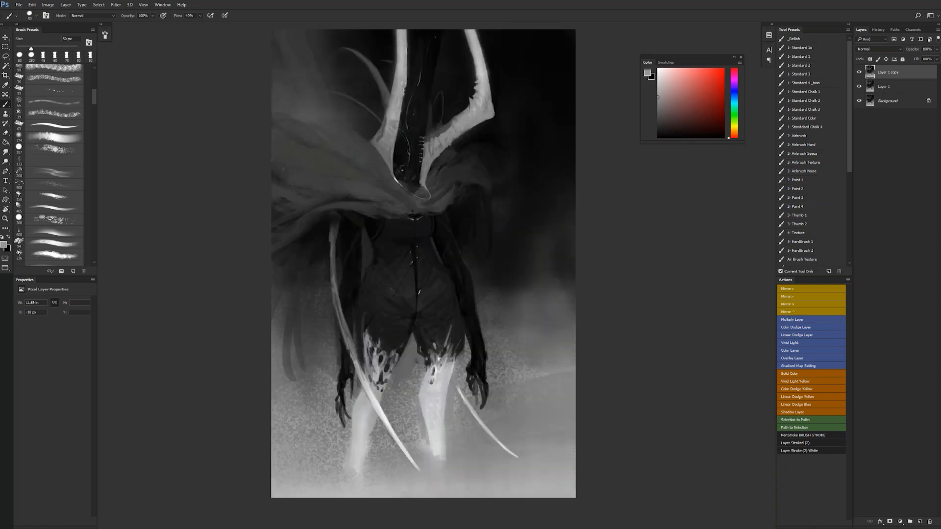
# - Shade and texture the length of the straight horn with sampled grey tones
pyautogui.keyDown('alt'); pyautogui.click(400, 81); pyautogui.keyUp('alt')
pyautogui.moveTo(394, 30); pyautogui.dragTo(391, 100)
pyautogui.moveTo(395, 58); pyautogui.dragTo(391, 95)
pyautogui.keyDown('alt'); pyautogui.click(394, 125); pyautogui.keyUp('alt')
pyautogui.moveTo(399, 37); pyautogui.dragTo(398, 66)
pyautogui.keyDown('alt'); pyautogui.click(401, 59); pyautogui.keyUp('alt')
pyautogui.moveTo(400, 34); pyautogui.dragTo(388, 111)
pyautogui.keyDown('alt'); pyautogui.click(400, 70); pyautogui.keyUp('alt')
pyautogui.keyDown('alt'); pyautogui.click(402, 63); pyautogui.keyUp('alt')
# - Refine the lower part of the bent horn with a 30 px brush and trim its outer corner in near-black
pyautogui.press('[')
pyautogui.press('[')
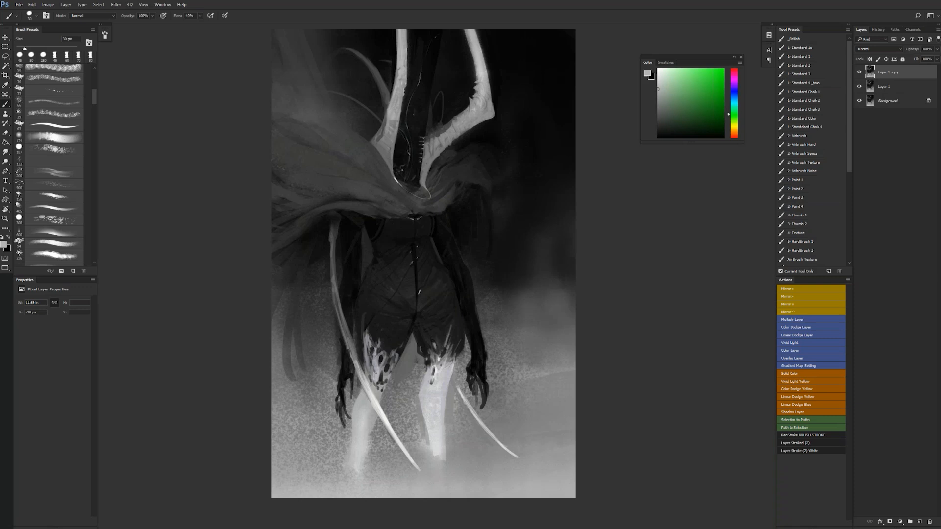
pyautogui.moveTo(444, 133); pyautogui.dragTo(443, 138)
pyautogui.keyDown('alt'); pyautogui.click(441, 139); pyautogui.keyUp('alt')
pyautogui.moveTo(455, 139)
pyautogui.mouseDown()
pyautogui.moveTo(441, 152)
pyautogui.moveTo(474, 126)
pyautogui.mouseUp()
pyautogui.keyDown('alt'); pyautogui.click(501, 109); pyautogui.keyUp('alt')
pyautogui.moveTo(493, 103); pyautogui.dragTo(495, 118)
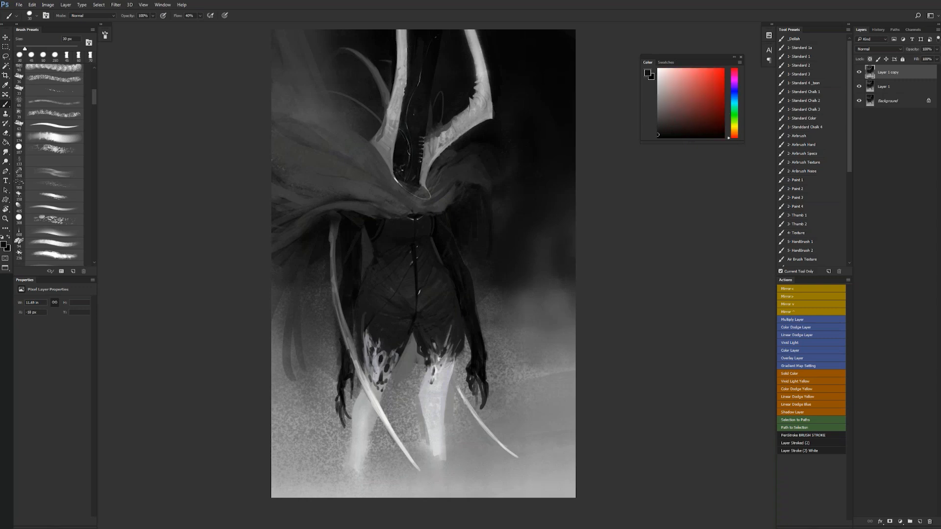
# - Flip the canvas horizontally and touch up the bent horn's contour in near-black
pyautogui.press('z')
pyautogui.keyDown('alt'); pyautogui.click(486, 156); pyautogui.keyUp('alt')
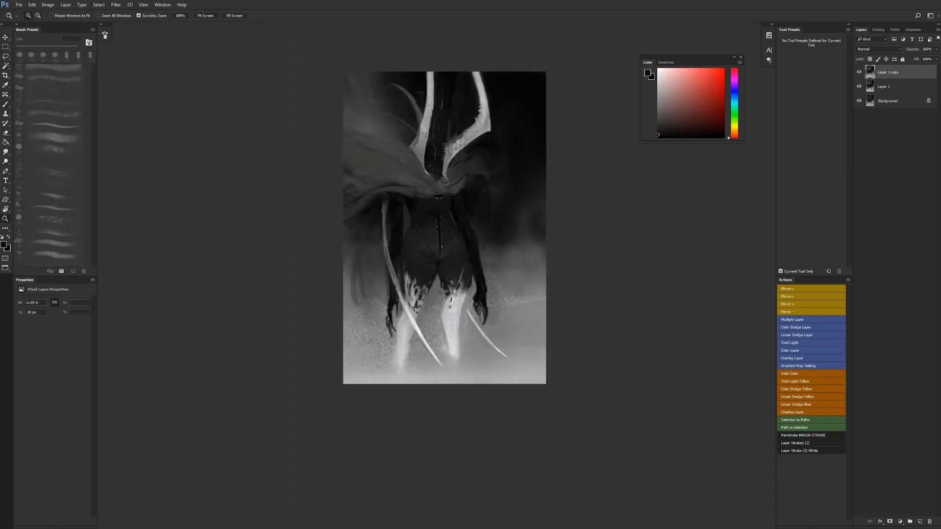
pyautogui.hotkey('ctrl', 'f')
pyautogui.press('z')
pyautogui.click(415, 117)
pyautogui.click(416, 116)
pyautogui.press('space')
pyautogui.moveTo(416, 115); pyautogui.dragTo(421, 203)
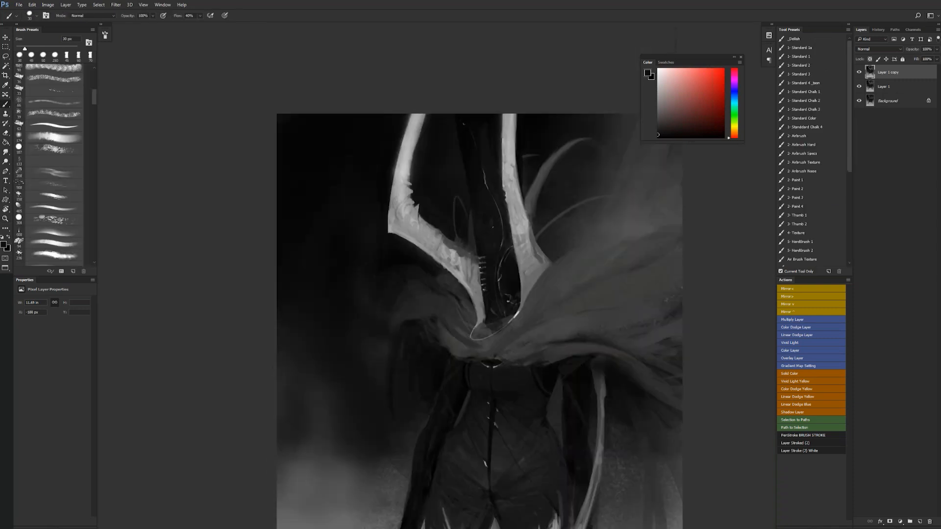
pyautogui.keyDown('alt'); pyautogui.click(457, 234); pyautogui.keyUp('alt')
pyautogui.press('space')
pyautogui.moveTo(458, 240); pyautogui.dragTo(462, 268)
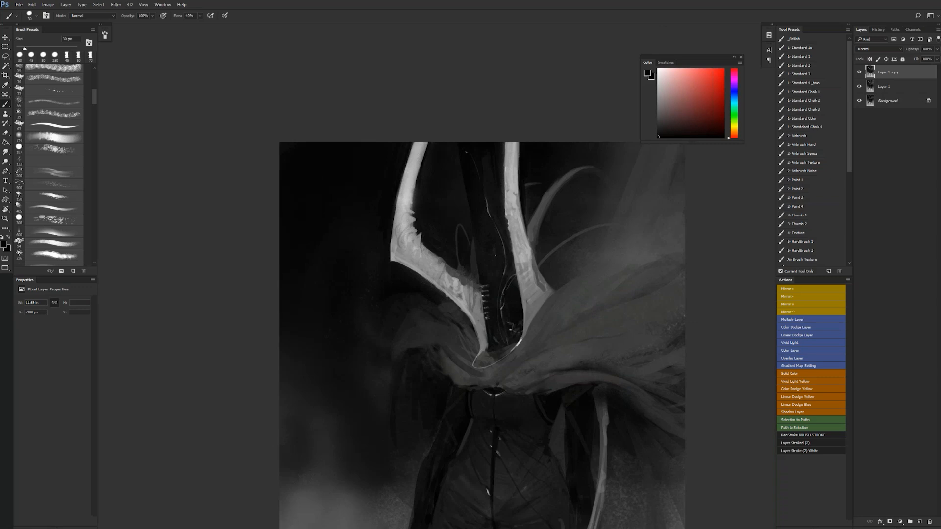
pyautogui.moveTo(428, 144)
pyautogui.mouseDown()
pyautogui.moveTo(416, 196)
pyautogui.moveTo(424, 177)
pyautogui.mouseUp()
# - Paint dark grey hanging folds beside the arm beneath the cape's smaller shoulder, enlarging the brush
pyautogui.press('z')
pyautogui.keyDown('alt'); pyautogui.click(476, 226); pyautogui.keyUp('alt')
pyautogui.keyDown('alt'); pyautogui.click(476, 227); pyautogui.keyUp('alt')
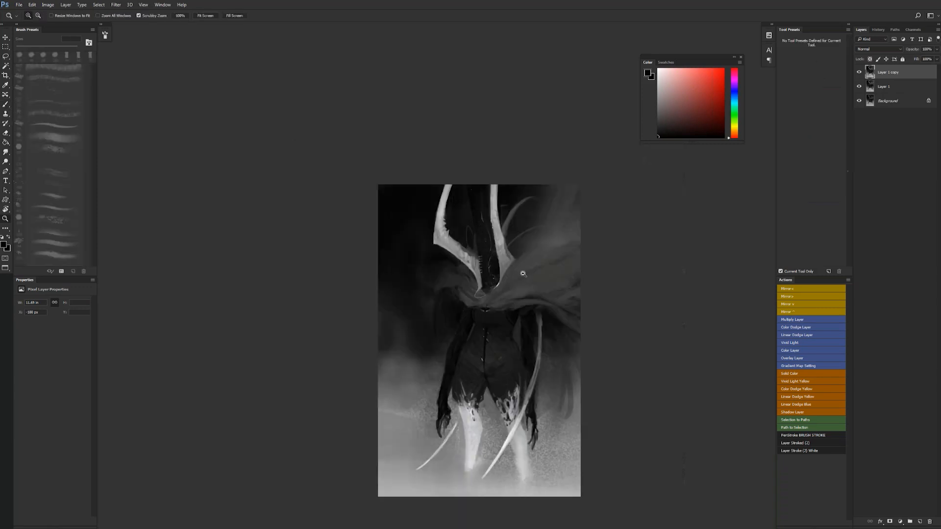
pyautogui.click(437, 209)
pyautogui.press('b')
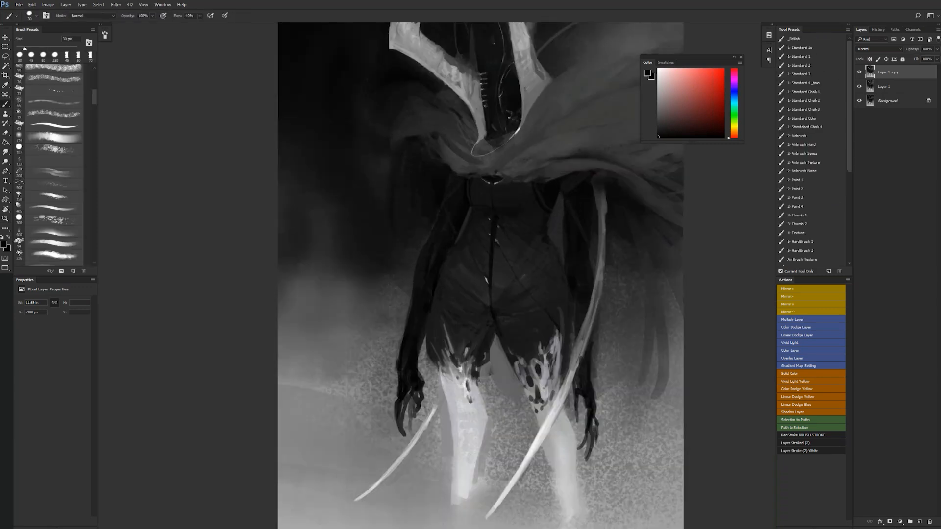
pyautogui.keyDown('alt'); pyautogui.click(405, 126); pyautogui.keyUp('alt')
pyautogui.moveTo(397, 134)
pyautogui.mouseDown()
pyautogui.moveTo(390, 215)
pyautogui.moveTo(389, 196)
pyautogui.mouseUp()
pyautogui.press(']')
pyautogui.press(']')
pyautogui.press(']')
pyautogui.press(']')
pyautogui.press(']')
pyautogui.press(']')
pyautogui.press(']')
pyautogui.press(']')
pyautogui.press(']')
pyautogui.press(']')
pyautogui.press(']')
pyautogui.press(']')
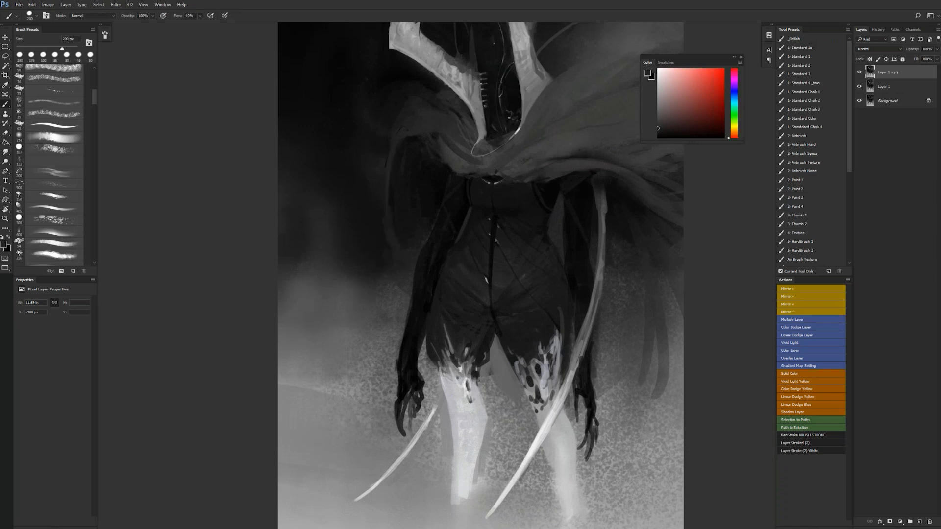
# - Refine the cape folds over the shoulder with an 80 px brush in sampled grey, and flip the canvas horizontally
pyautogui.press('[')
pyautogui.keyDown('alt'); pyautogui.click(441, 167); pyautogui.keyUp('alt')
pyautogui.keyDown('alt'); pyautogui.click(436, 162); pyautogui.keyUp('alt')
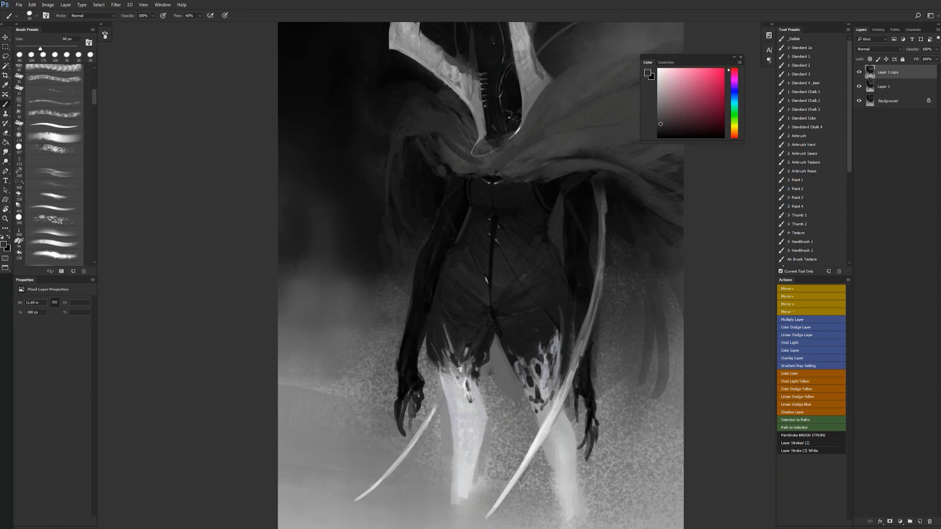
pyautogui.keyDown('alt'); pyautogui.click(431, 193); pyautogui.keyUp('alt')
pyautogui.keyDown('alt'); pyautogui.click(432, 192); pyautogui.keyUp('alt')
pyautogui.keyDown('alt'); pyautogui.click(433, 193); pyautogui.keyUp('alt')
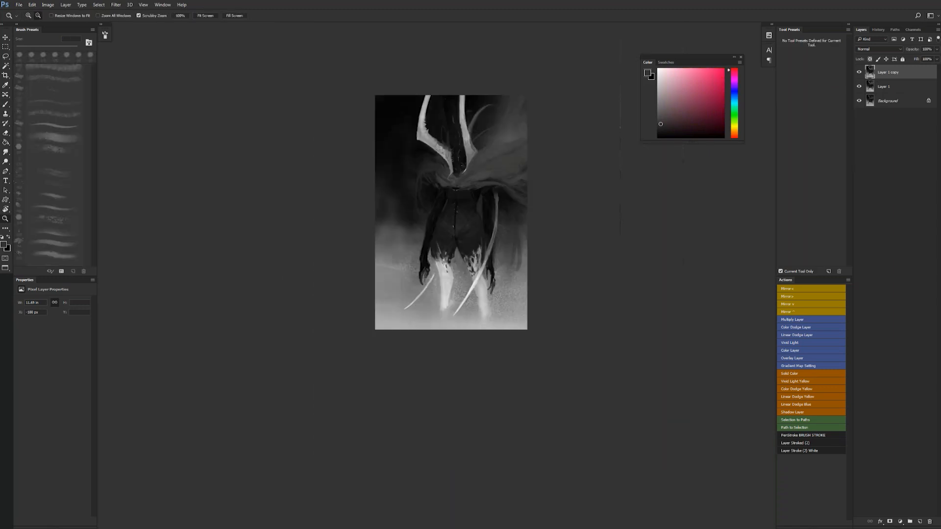
pyautogui.hotkey('ctrl', 'shift', 'h')
pyautogui.keyDown('ctrl'); pyautogui.click(432, 222); pyautogui.keyUp('ctrl')
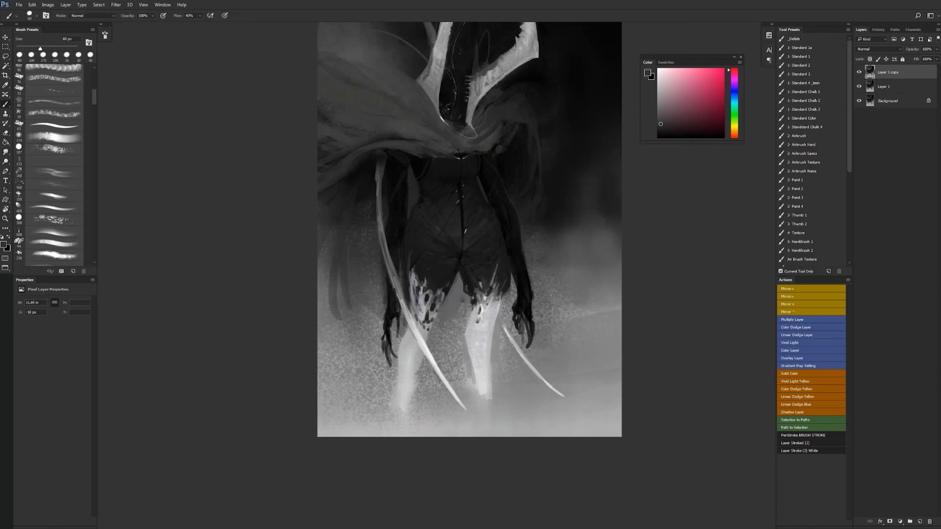
# - Paint a pointed grey cloth strand across the upper chest with a 60 px brush
pyautogui.keyDown('alt'); pyautogui.click(443, 146); pyautogui.keyUp('alt')
pyautogui.keyDown('alt'); pyautogui.click(442, 146); pyautogui.keyUp('alt')
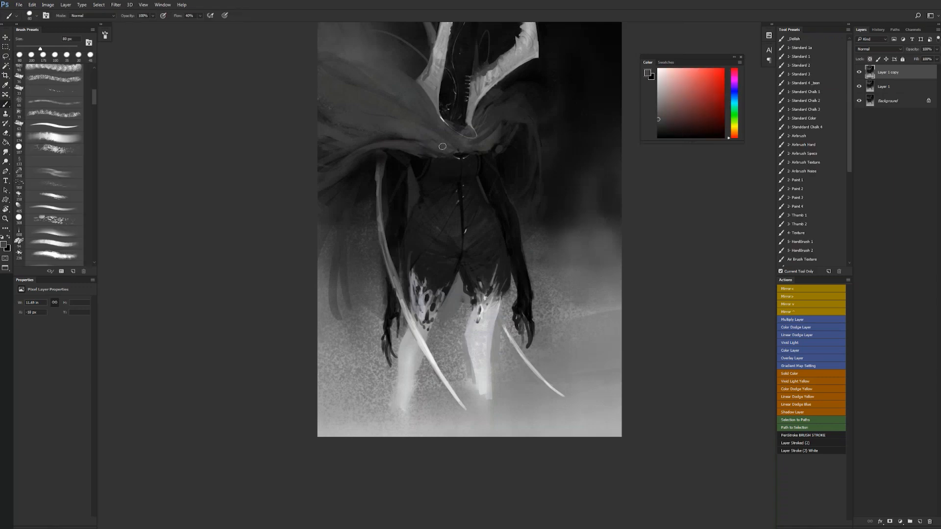
pyautogui.press('[')
pyautogui.press('[')
pyautogui.moveTo(426, 156); pyautogui.dragTo(477, 171)
pyautogui.press('z')
pyautogui.keyDown('alt'); pyautogui.click(478, 214); pyautogui.keyUp('alt')
pyautogui.keyDown('alt'); pyautogui.click(478, 214); pyautogui.keyUp('alt')
pyautogui.keyDown('alt'); pyautogui.click(478, 214); pyautogui.keyUp('alt')
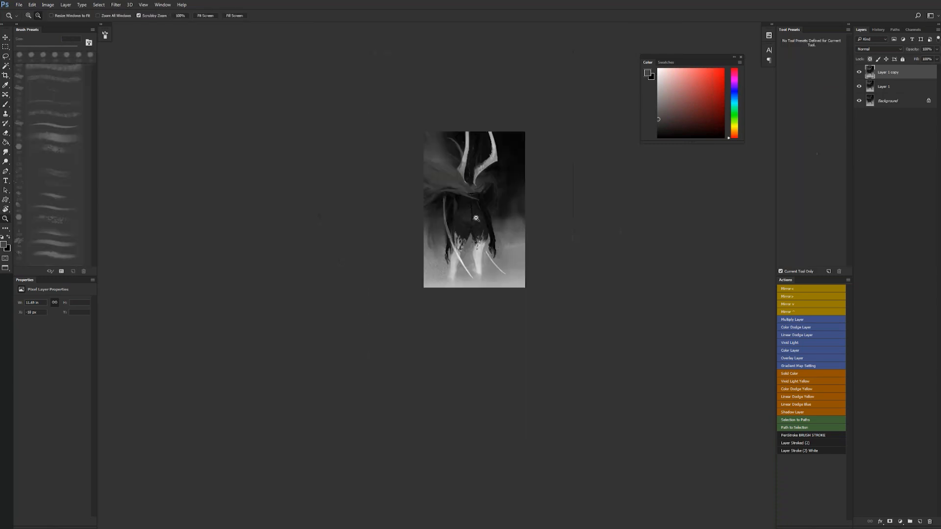
pyautogui.click(479, 234)
pyautogui.click(480, 234)
pyautogui.click(479, 235)
pyautogui.moveTo(452, 102); pyautogui.dragTo(483, 282)
pyautogui.press('b')
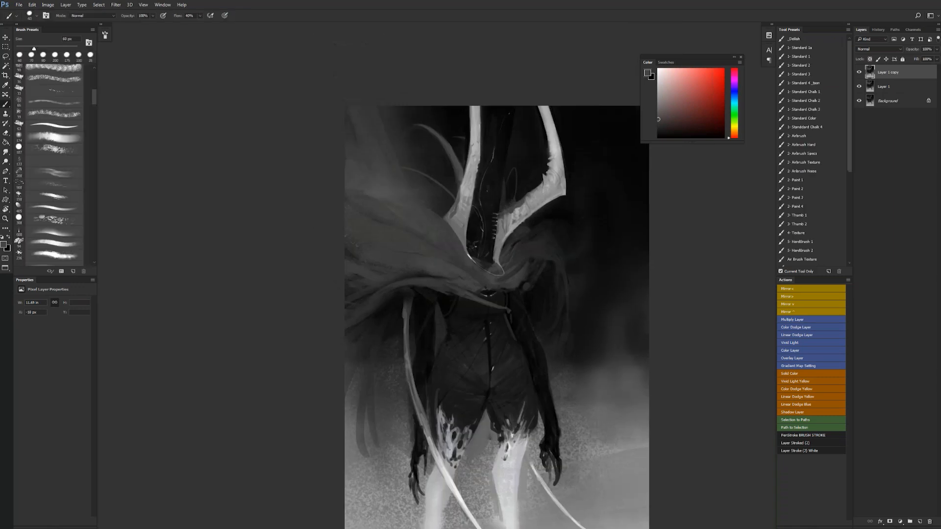
# - Add light grey jagged spikes along the bent horn and the straight horn with a 20 px brush
pyautogui.scroll(1, 474, 163)
pyautogui.keyDown('alt'); pyautogui.click(480, 137); pyautogui.keyUp('alt')
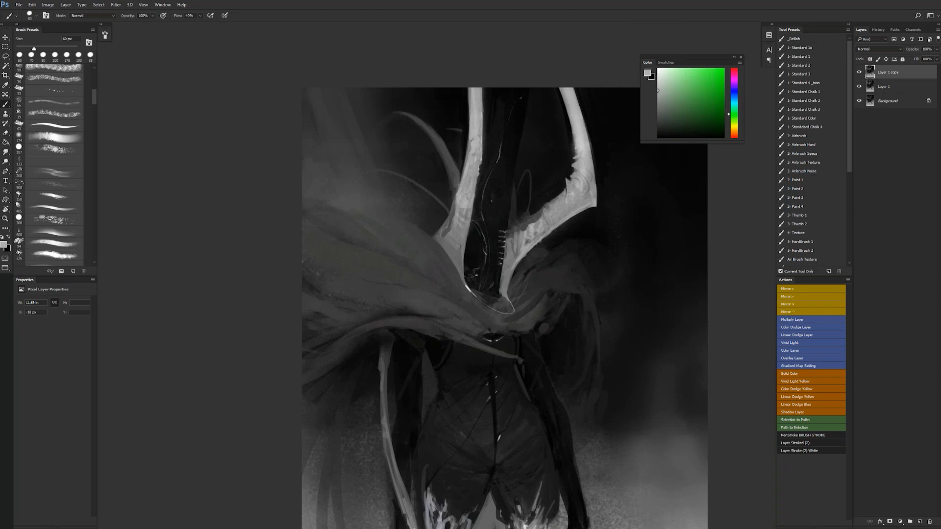
pyautogui.press('[')
pyautogui.press('[')
pyautogui.press('[')
pyautogui.press('[')
pyautogui.moveTo(474, 267); pyautogui.dragTo(518, 263)
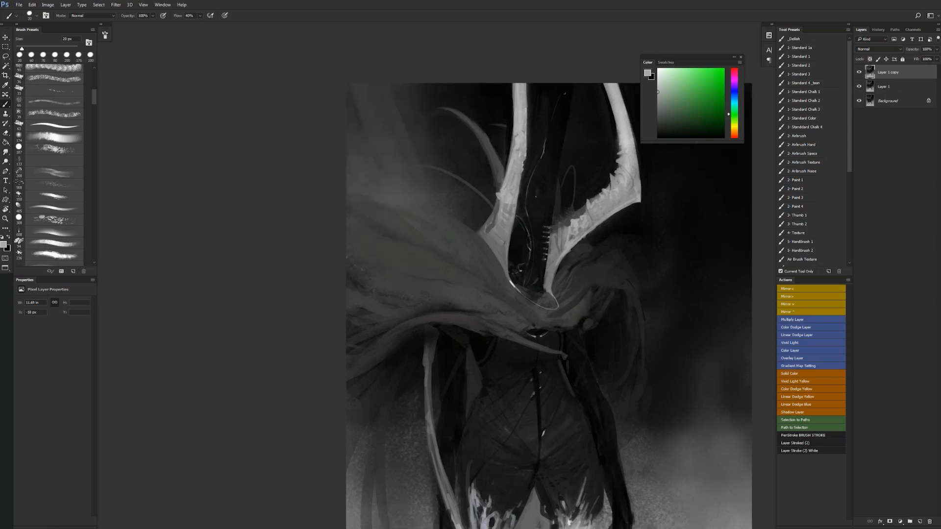
pyautogui.moveTo(529, 245); pyautogui.dragTo(500, 346)
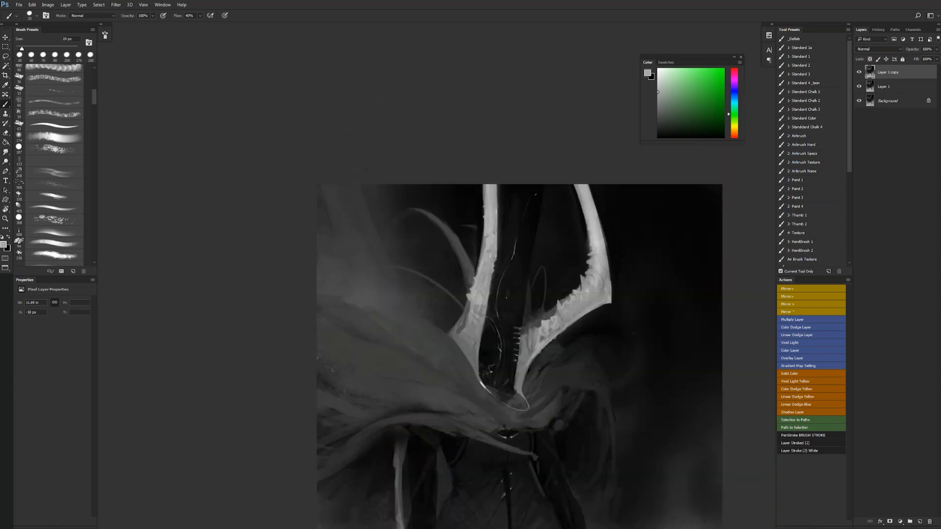
pyautogui.moveTo(496, 263); pyautogui.dragTo(501, 187)
pyautogui.press('z')
pyautogui.click(495, 272)
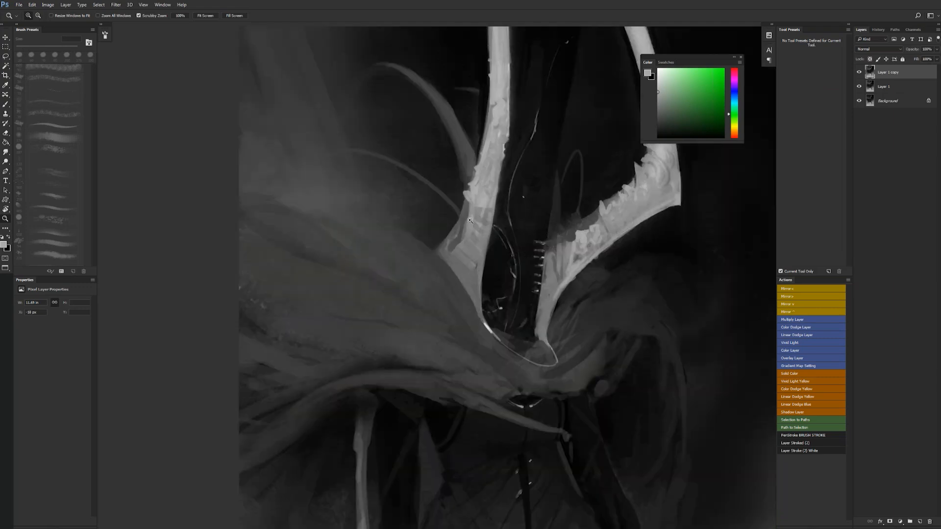
pyautogui.press('b')
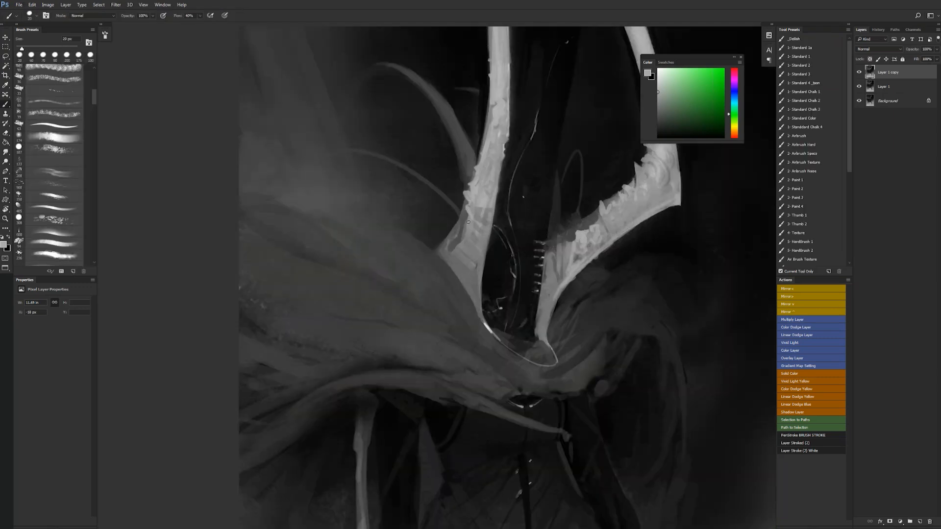
# - Sharpen the spikes at the straight horn's flared base in light grey and flip the canvas horizontally
pyautogui.moveTo(448, 250); pyautogui.dragTo(451, 244)
pyautogui.moveTo(444, 251)
pyautogui.mouseDown()
pyautogui.moveTo(435, 244)
pyautogui.moveTo(461, 247)
pyautogui.moveTo(443, 256)
pyautogui.moveTo(465, 243)
pyautogui.mouseUp()
pyautogui.moveTo(461, 279)
pyautogui.mouseDown()
pyautogui.moveTo(468, 270)
pyautogui.moveTo(421, 290)
pyautogui.mouseUp()
pyautogui.press('F2')
pyautogui.moveTo(520, 299); pyautogui.dragTo(539, 299)
pyautogui.click(520, 299)
pyautogui.click(506, 273)
pyautogui.moveTo(483, 214); pyautogui.dragTo(561, 208)
pyautogui.keyDown('alt'); pyautogui.click(525, 210); pyautogui.keyUp('alt')
# - Paint light grey stitches along the bodice's central seam with a 15 px brush
pyautogui.press('[')
pyautogui.press(']')
pyautogui.moveTo(495, 318); pyautogui.dragTo(467, 260)
pyautogui.press(']')
pyautogui.press('[')
pyautogui.moveTo(450, 299); pyautogui.dragTo(451, 315)
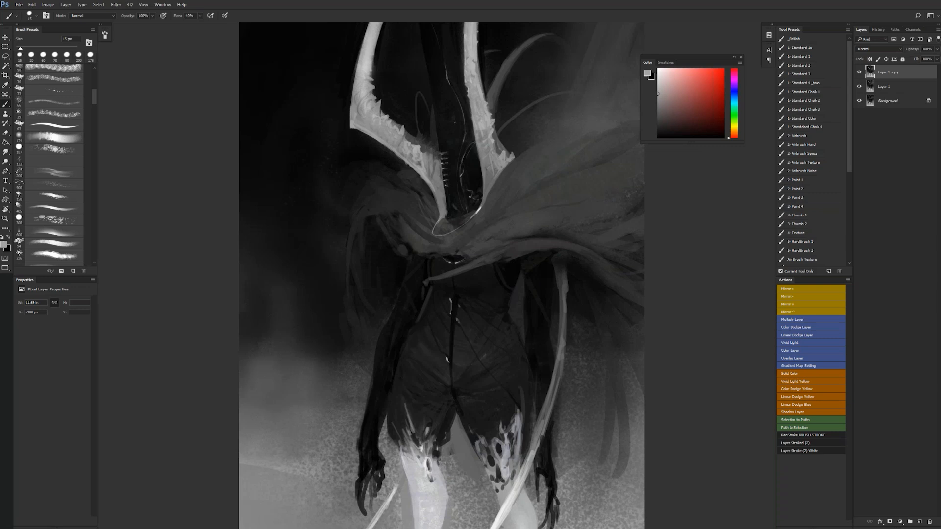
pyautogui.moveTo(451, 335); pyautogui.dragTo(449, 359)
pyautogui.moveTo(455, 335); pyautogui.dragTo(453, 358)
# - Flip the canvas horizontally and extend the tips of both curved blades in white
pyautogui.press('z')
pyautogui.keyDown('alt'); pyautogui.click(465, 365); pyautogui.keyUp('alt')
pyautogui.keyDown('alt'); pyautogui.click(466, 368); pyautogui.keyUp('alt')
pyautogui.keyDown('alt'); pyautogui.click(466, 368); pyautogui.keyUp('alt')
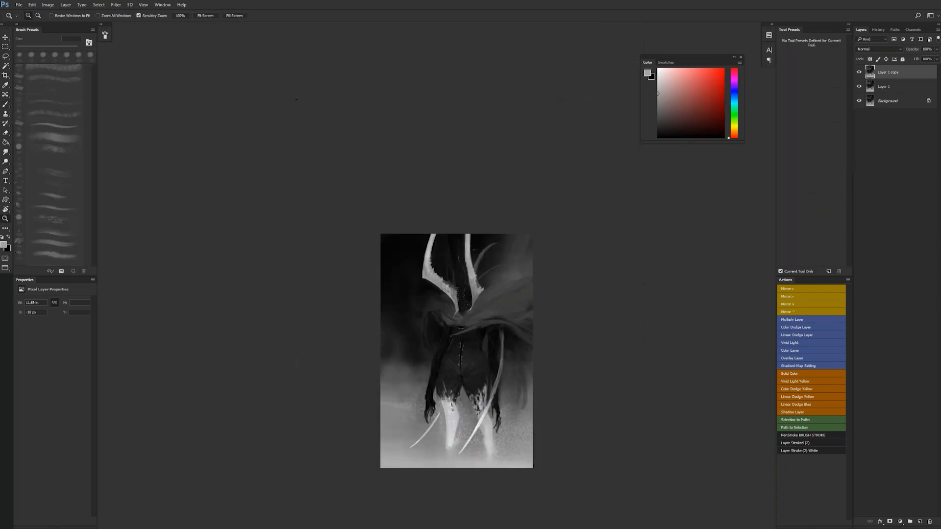
pyautogui.hotkey('ctrl', 'shift', 'h')
pyautogui.click(463, 337)
pyautogui.click(463, 336)
pyautogui.click(463, 336)
pyautogui.press('b')
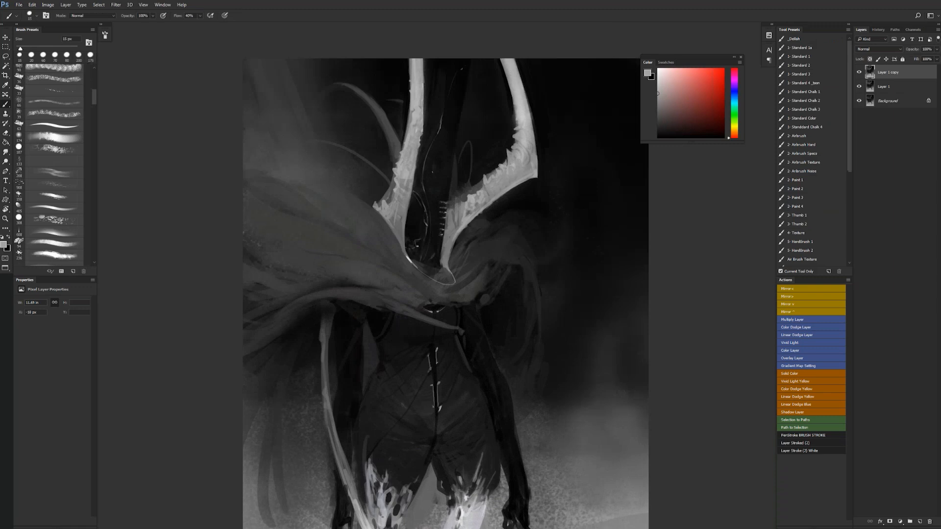
pyautogui.moveTo(374, 282); pyautogui.dragTo(373, 218)
pyautogui.moveTo(336, 397); pyautogui.dragTo(288, 242)
pyautogui.press('d')
pyautogui.press('x')
pyautogui.moveTo(387, 424); pyautogui.dragTo(403, 437)
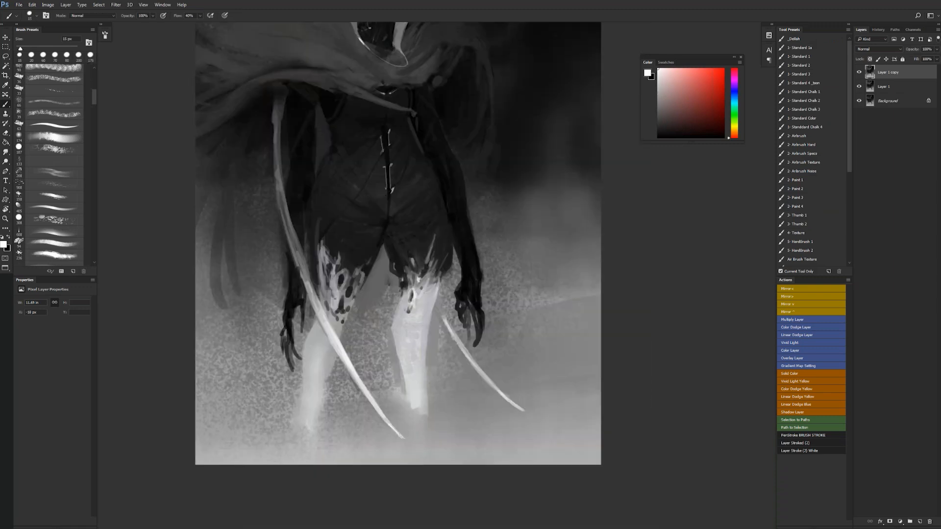
pyautogui.moveTo(520, 410); pyautogui.dragTo(535, 415)
# - Paint fine white stitches along the bodice's armhole seam and trim them in near-black
pyautogui.moveTo(462, 283); pyautogui.dragTo(519, 384)
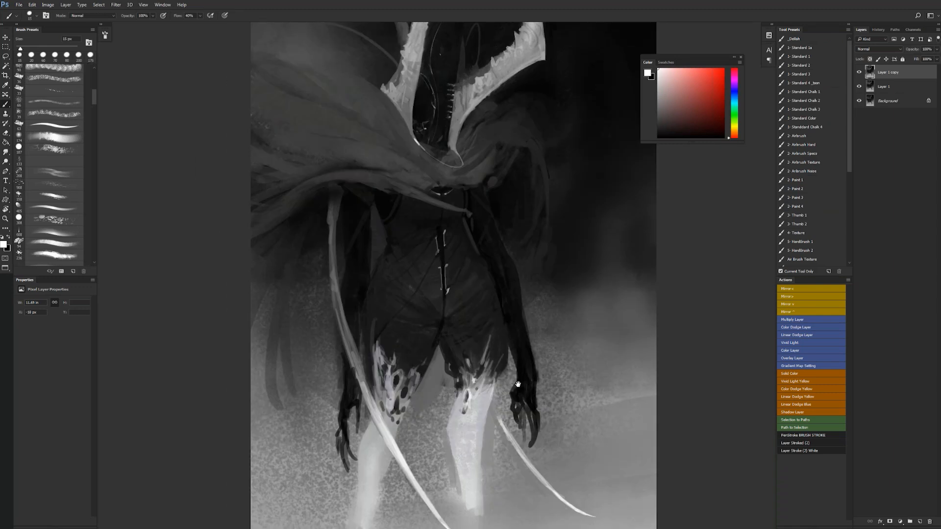
pyautogui.moveTo(526, 324); pyautogui.dragTo(559, 383)
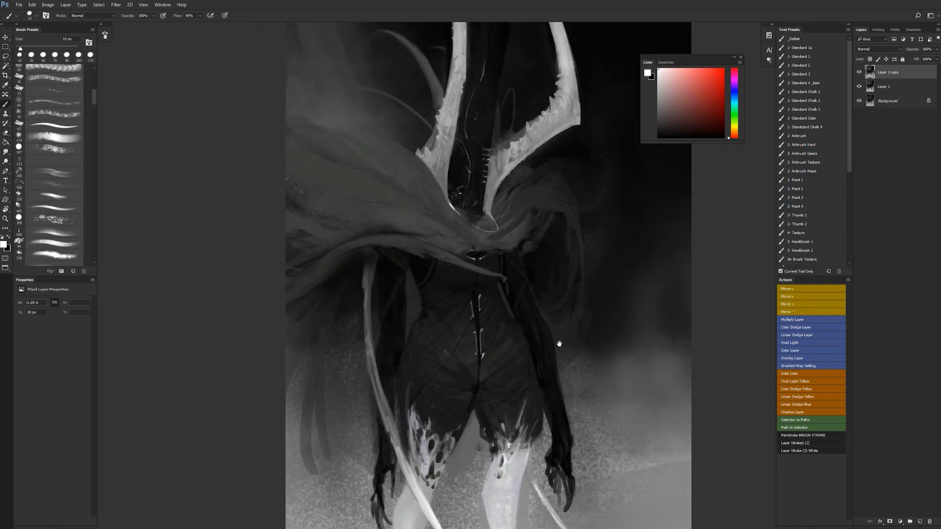
pyautogui.moveTo(436, 262); pyautogui.dragTo(420, 292)
pyautogui.hotkey('ctrl', 'z')
pyautogui.moveTo(439, 261); pyautogui.dragTo(427, 286)
pyautogui.press('x')
pyautogui.moveTo(436, 268); pyautogui.dragTo(429, 284)
# - Flip the canvas horizontally and darken the looped neckline edge below the bent horn with a 40 px brush
pyautogui.press('z')
pyautogui.keyDown('alt'); pyautogui.click(439, 336); pyautogui.keyUp('alt')
pyautogui.keyDown('alt'); pyautogui.click(438, 336); pyautogui.keyUp('alt')
pyautogui.hotkey('ctrl', 'shift', 'h')
pyautogui.click(437, 310)
pyautogui.click(437, 309)
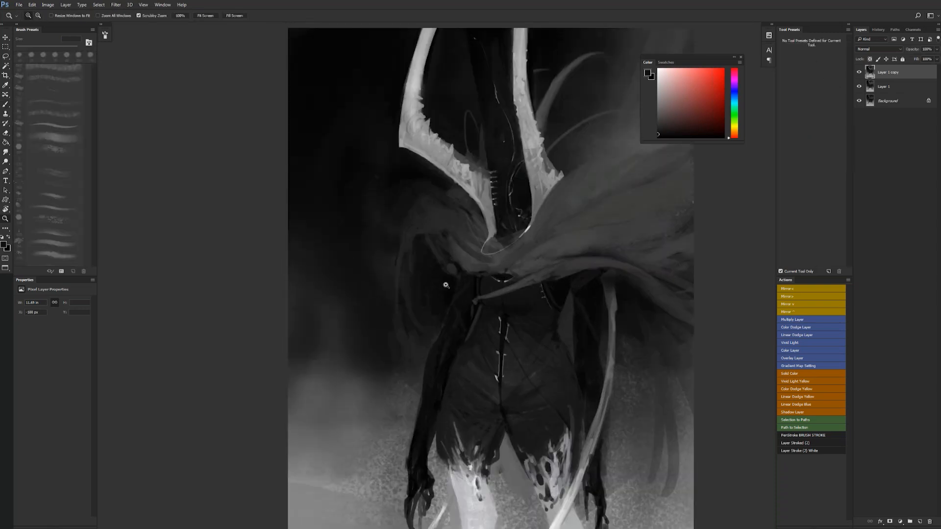
pyautogui.press('b')
pyautogui.press(']')
pyautogui.press(']')
pyautogui.press(']')
pyautogui.press(']')
pyautogui.press(']')
pyautogui.keyDown('alt'); pyautogui.click(432, 338); pyautogui.keyUp('alt')
pyautogui.press('z')
pyautogui.keyDown('alt'); pyautogui.click(429, 233); pyautogui.keyUp('alt')
pyautogui.click(430, 234)
pyautogui.press('b')
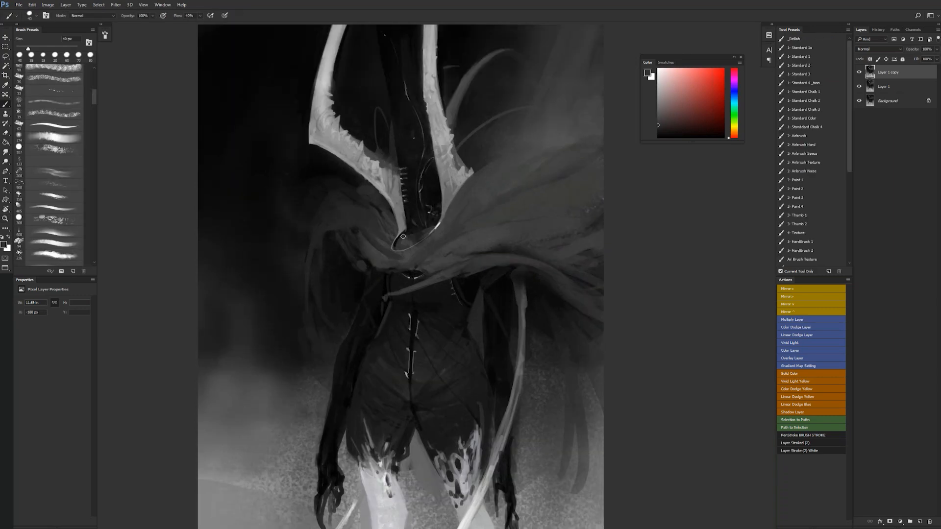
# - Extend the black shadow across the hood's lower opening along the neckline and flip the canvas horizontally
pyautogui.keyDown('alt'); pyautogui.click(421, 228); pyautogui.keyUp('alt')
pyautogui.moveTo(407, 235); pyautogui.dragTo(432, 226)
pyautogui.press('z')
pyautogui.keyDown('alt'); pyautogui.click(431, 238); pyautogui.keyUp('alt')
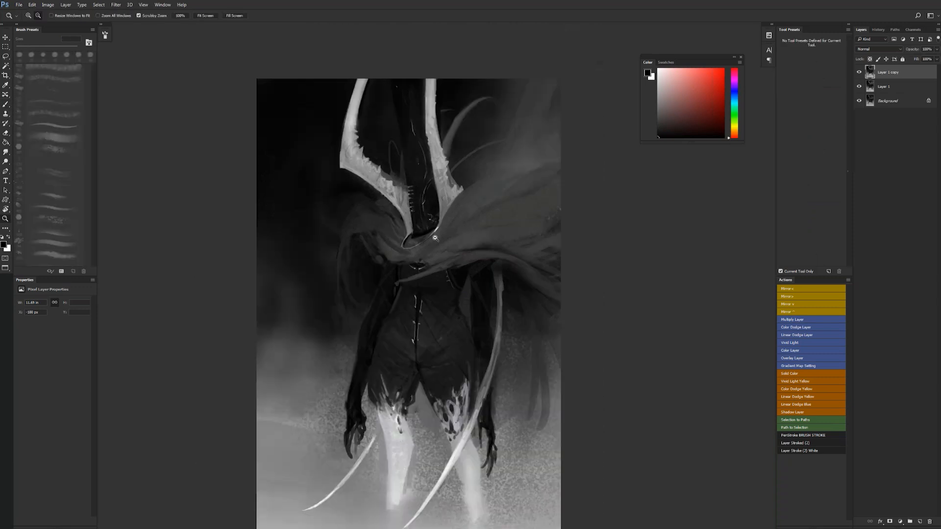
pyautogui.keyDown('alt'); pyautogui.click(434, 238); pyautogui.keyUp('alt')
pyautogui.press('F2')
# - Shade the cape around the neckline and shoulder in sampled dark grey with a much larger brush
pyautogui.press('b')
pyautogui.press('z')
pyautogui.click(416, 269)
pyautogui.click(416, 270)
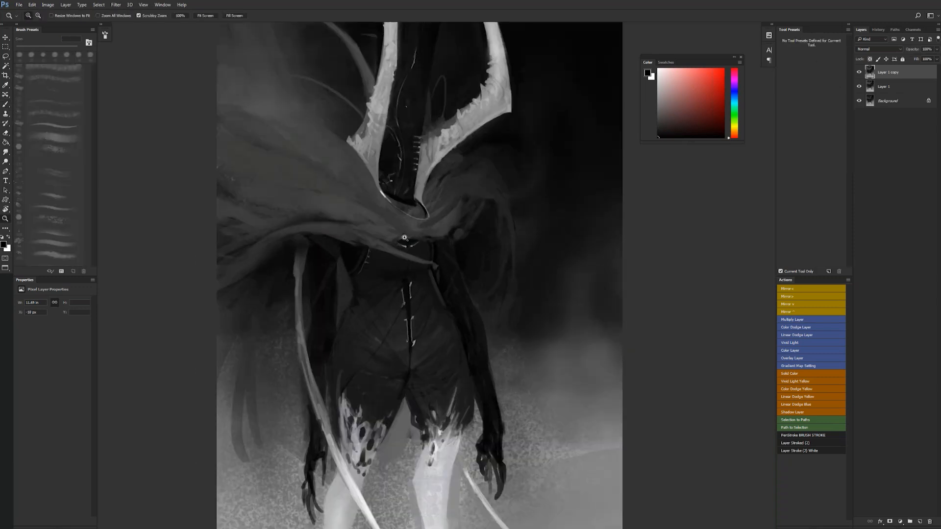
pyautogui.press('b')
pyautogui.moveTo(330, 220); pyautogui.dragTo(415, 258)
pyautogui.keyDown('alt'); pyautogui.click(495, 265); pyautogui.keyUp('alt')
pyautogui.press(']')
pyautogui.press(']')
pyautogui.press(']')
pyautogui.press(']')
pyautogui.press(']')
pyautogui.press(']')
pyautogui.press(']')
pyautogui.press(']')
pyautogui.press(']')
pyautogui.press(']')
pyautogui.press(']')
pyautogui.press(']')
pyautogui.moveTo(319, 149); pyautogui.dragTo(385, 173)
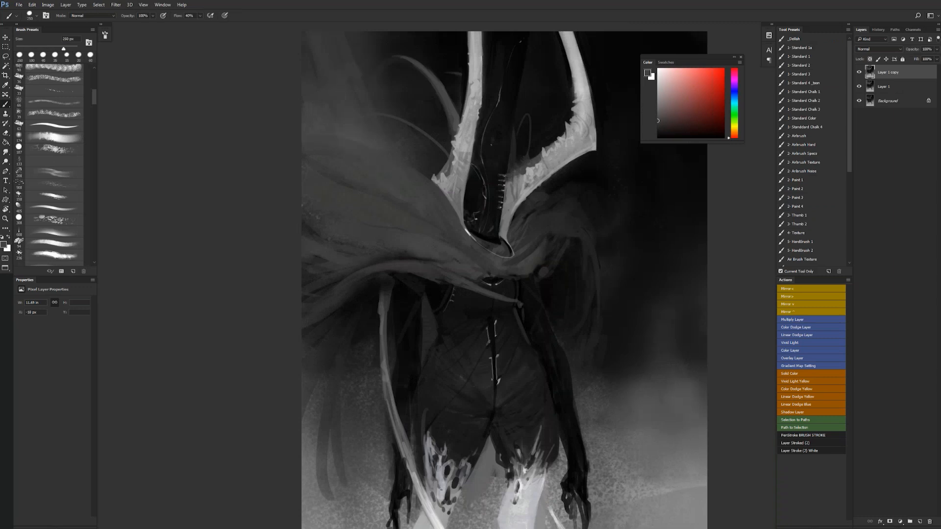
pyautogui.keyDown('alt'); pyautogui.click(406, 72); pyautogui.keyUp('alt')
pyautogui.keyDown('alt'); pyautogui.click(421, 60); pyautogui.keyUp('alt')
# - Flip the canvas horizontally and work on the dark hood between the horns with a smaller brush in full-screen mode
pyautogui.hotkey('ctrl', 'shift', 'h')
pyautogui.press('[')
pyautogui.press('[')
pyautogui.press('[')
pyautogui.press('[')
pyautogui.press('[')
pyautogui.press('[')
pyautogui.press('[')
pyautogui.press('[')
pyautogui.press('[')
pyautogui.press('[')
pyautogui.moveTo(480, 131); pyautogui.dragTo(476, 158)
pyautogui.moveTo(428, 199); pyautogui.dragTo(248, 306)
pyautogui.press('f')
pyautogui.moveTo(400, 123); pyautogui.dragTo(414, 211)
pyautogui.hotkey('ctrl', 'z')
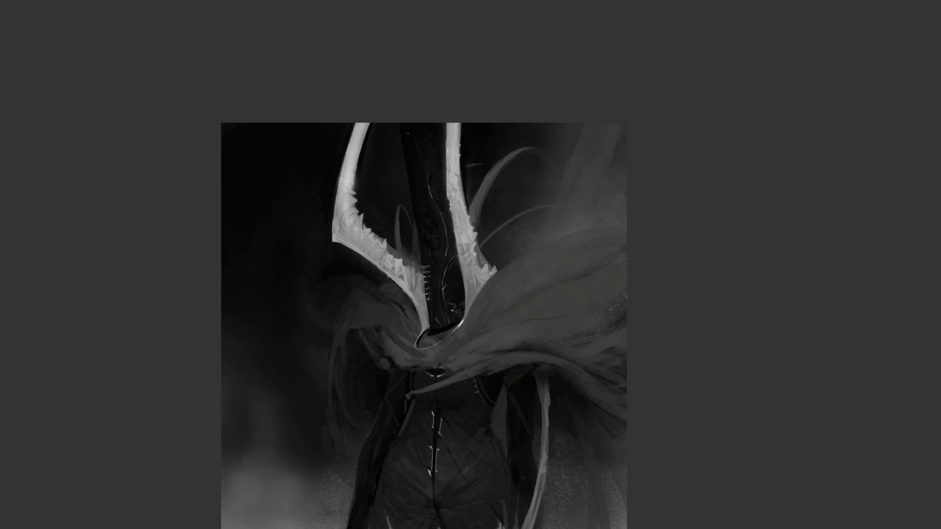
# - Paint over the scribbled marks at the hood's lower opening in near-black and flip the canvas horizontally
pyautogui.moveTo(446, 124); pyautogui.dragTo(445, 189)
pyautogui.moveTo(446, 271); pyautogui.dragTo(426, 194)
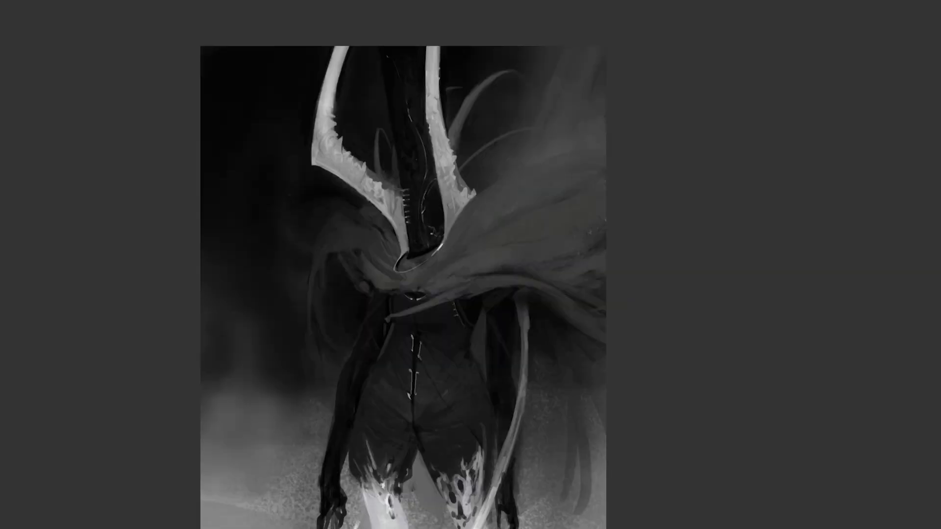
pyautogui.moveTo(431, 226)
pyautogui.mouseDown()
pyautogui.moveTo(429, 242)
pyautogui.moveTo(435, 227)
pyautogui.mouseUp()
pyautogui.keyDown('alt'); pyautogui.click(437, 256); pyautogui.keyUp('alt')
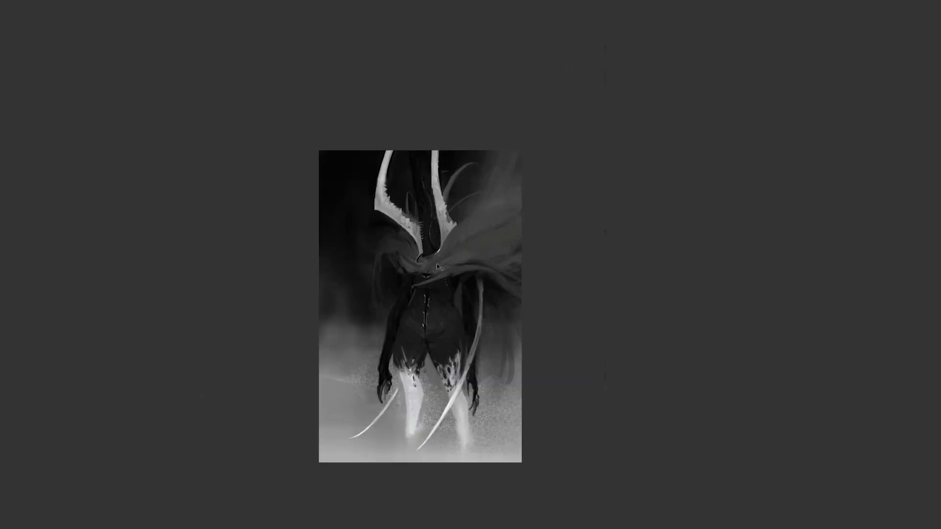
pyautogui.press('F2')
# - Refine the row of stitches on the hood beside the bent horn and flip the canvas horizontally
pyautogui.click(435, 230)
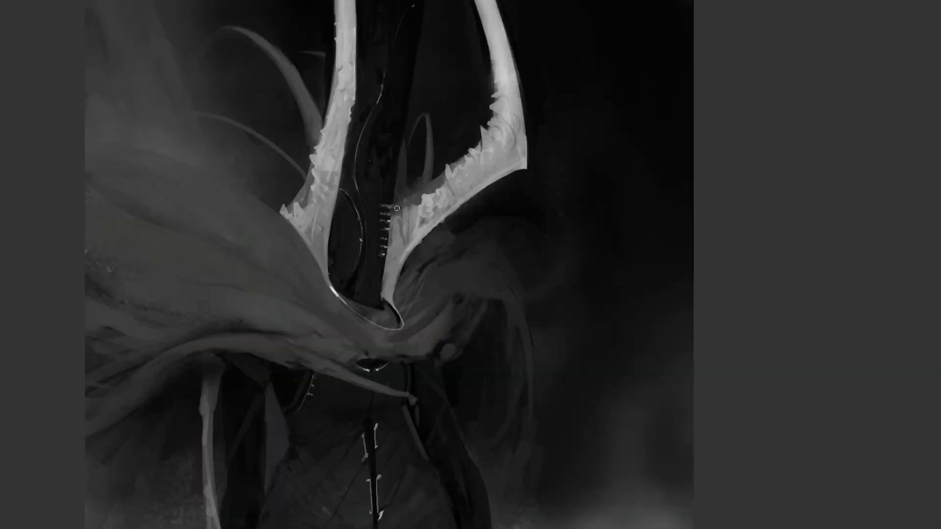
pyautogui.moveTo(397, 200); pyautogui.dragTo(383, 282)
pyautogui.scroll(-3, 402, 314)
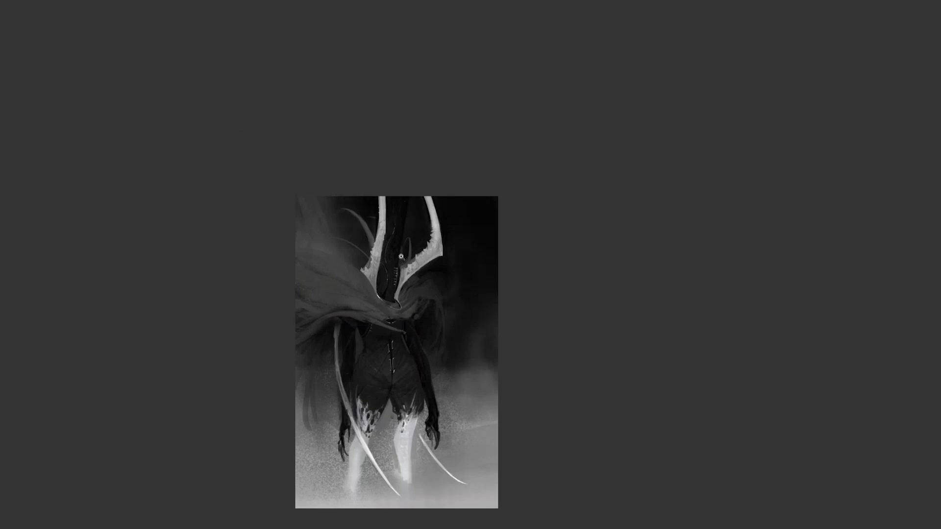
pyautogui.scroll(1, 401, 257)
pyautogui.hotkey('ctrl', 'shift', 'h')
# - Refine the bodice's dark waist shading and try a stroke along the thigh's dripping hem
pyautogui.moveTo(395, 272); pyautogui.dragTo(381, 115)
pyautogui.moveTo(384, 237); pyautogui.dragTo(396, 259)
pyautogui.scroll(1, 378, 285)
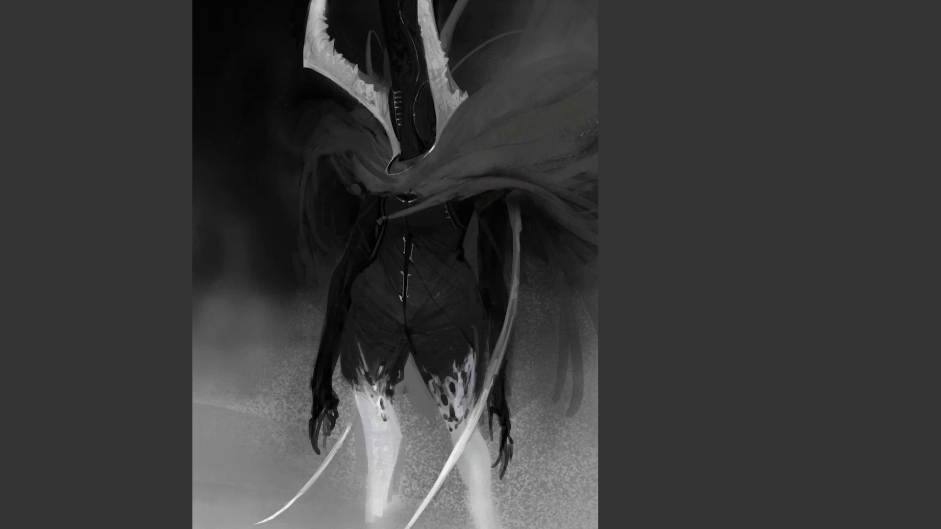
pyautogui.moveTo(448, 375)
pyautogui.mouseDown()
pyautogui.moveTo(455, 381)
pyautogui.moveTo(477, 350)
pyautogui.mouseUp()
pyautogui.hotkey('ctrl', 'z')
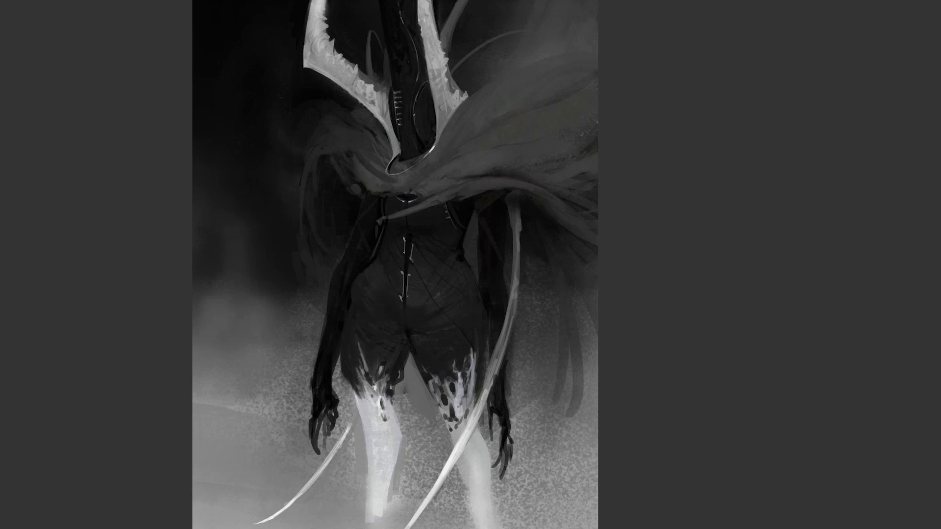
# - Flip the canvas horizontally and review the whole figure at reduced size, cycling the screen modes back to full screen
pyautogui.keyDown('alt'); pyautogui.click(433, 350); pyautogui.keyUp('alt')
pyautogui.keyDown('alt'); pyautogui.click(434, 350); pyautogui.keyUp('alt')
pyautogui.hotkey('ctrl', 'shift', 'h')
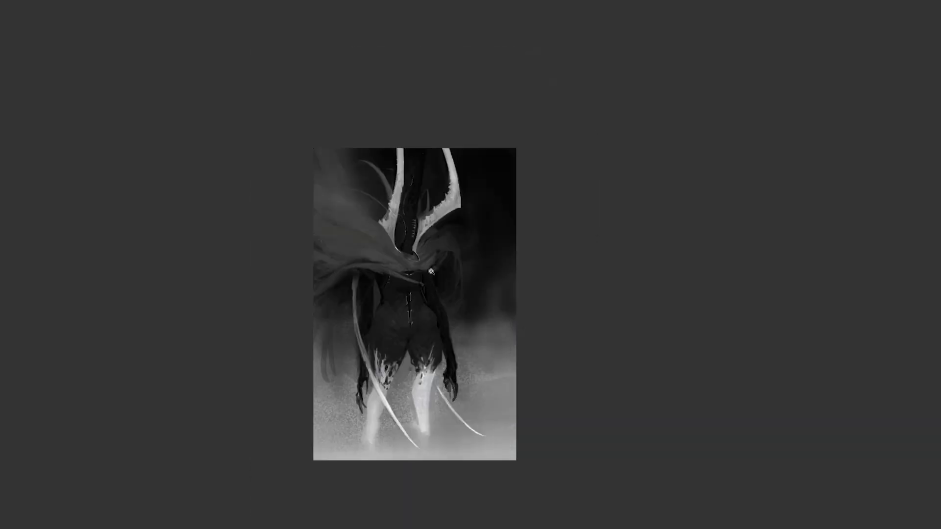
pyautogui.click(419, 297)
pyautogui.click(414, 296)
pyautogui.moveTo(396, 243)
pyautogui.mouseDown()
pyautogui.moveTo(422, 330)
pyautogui.moveTo(461, 266)
pyautogui.mouseUp()
pyautogui.keyDown('alt'); pyautogui.click(427, 308); pyautogui.keyUp('alt')
pyautogui.keyDown('alt'); pyautogui.click(429, 311); pyautogui.keyUp('alt')
pyautogui.keyDown('alt'); pyautogui.click(438, 344); pyautogui.keyUp('alt')
pyautogui.click(439, 345)
pyautogui.click(474, 314)
pyautogui.press('f')
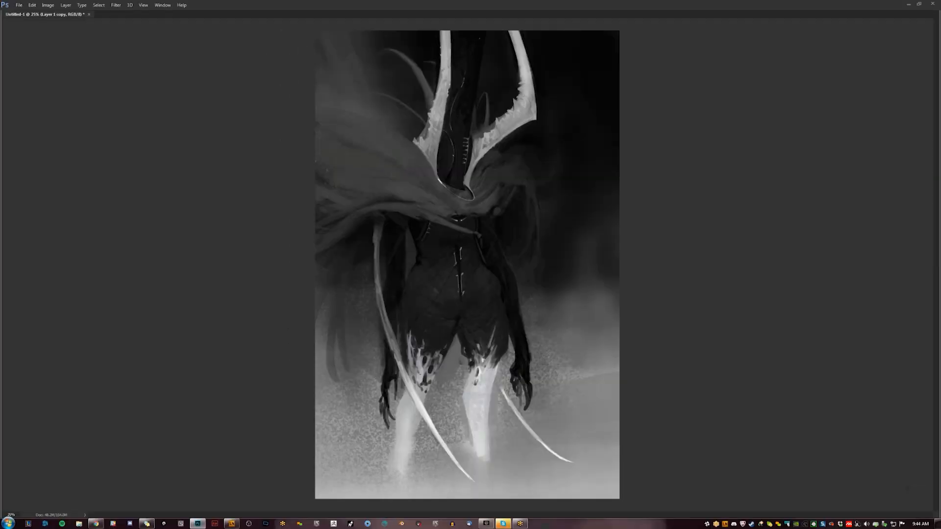
pyautogui.press('f')
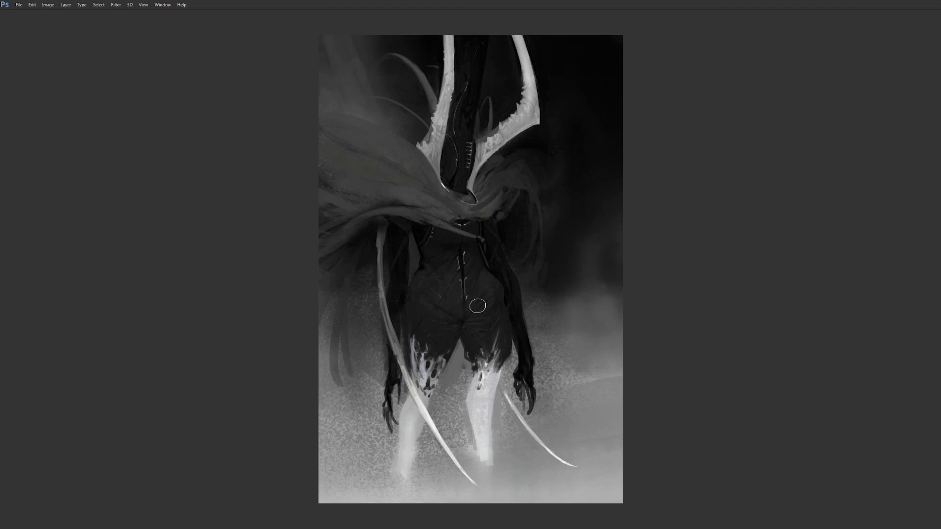
pyautogui.keyDown('alt'); pyautogui.click(495, 375); pyautogui.keyUp('alt')
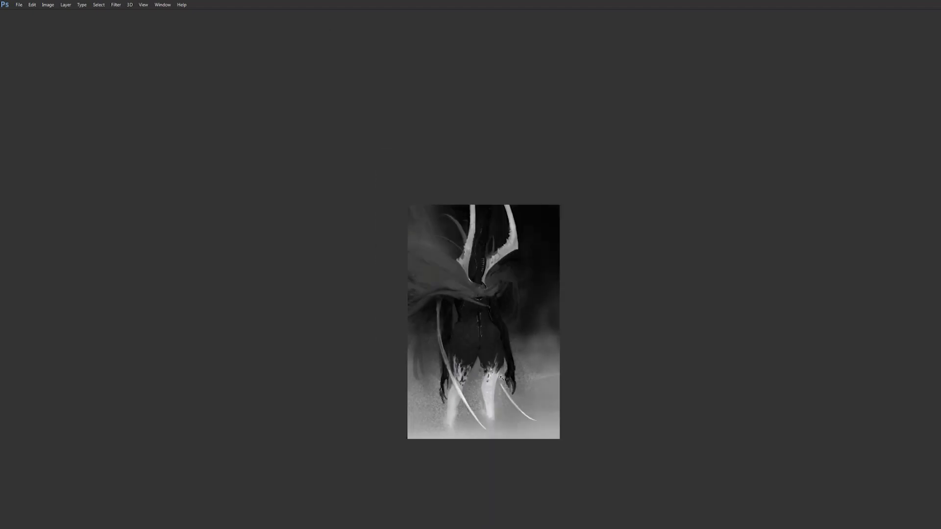
pyautogui.click(495, 375)
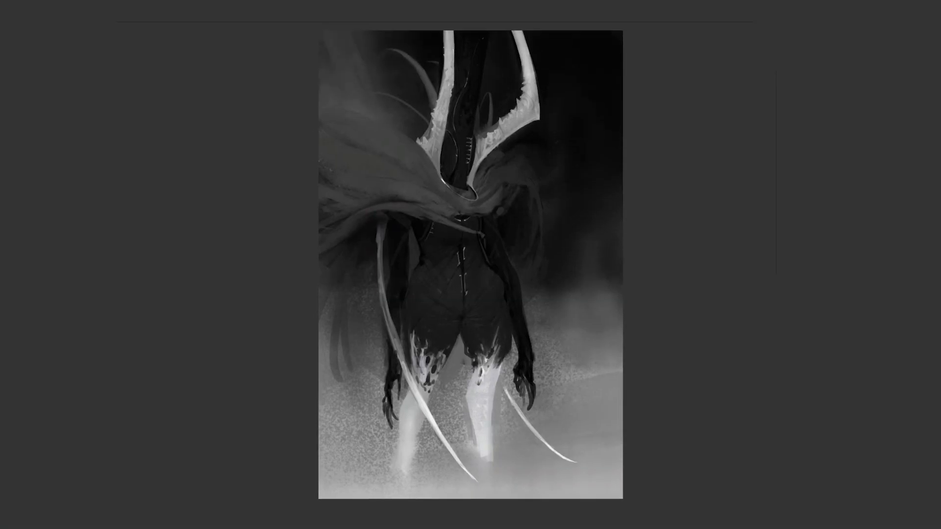
# - Paint a pale oval face inside the hood between the horns and block in dark eye marks
pyautogui.moveTo(458, 144)
pyautogui.mouseDown()
pyautogui.moveTo(469, 138)
pyautogui.moveTo(459, 145)
pyautogui.moveTo(466, 174)
pyautogui.mouseUp()
pyautogui.hotkey('ctrl', 'z')
pyautogui.moveTo(464, 140)
pyautogui.mouseDown()
pyautogui.moveTo(468, 171)
pyautogui.moveTo(472, 160)
pyautogui.moveTo(467, 176)
pyautogui.moveTo(467, 136)
pyautogui.moveTo(457, 172)
pyautogui.moveTo(470, 180)
pyautogui.mouseUp()
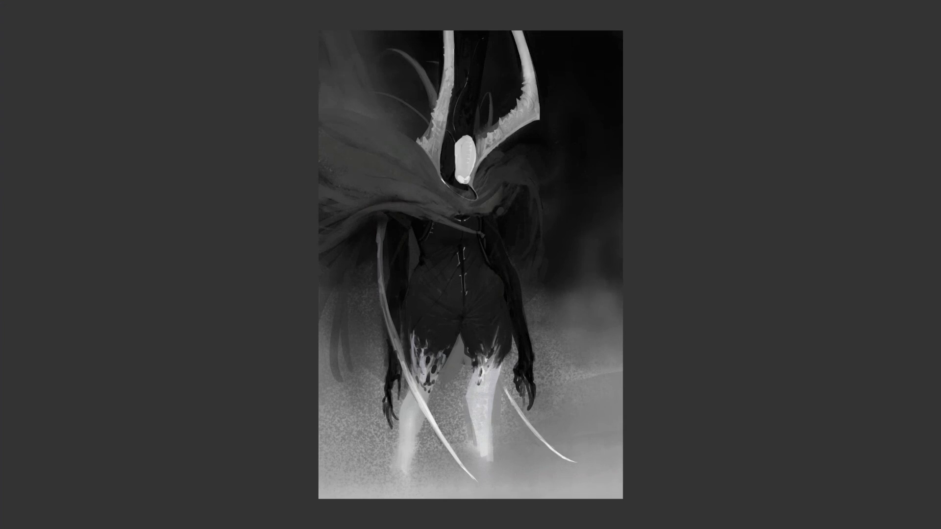
pyautogui.hotkey('ctrl', 'f')
pyautogui.keyDown('ctrl'); pyautogui.click(473, 162); pyautogui.keyUp('ctrl')
pyautogui.keyDown('ctrl'); pyautogui.click(473, 161); pyautogui.keyUp('ctrl')
pyautogui.moveTo(473, 162)
pyautogui.mouseDown()
pyautogui.moveTo(445, 171)
pyautogui.moveTo(448, 121)
pyautogui.mouseUp()
pyautogui.moveTo(432, 155)
pyautogui.mouseDown()
pyautogui.moveTo(454, 117)
pyautogui.moveTo(474, 142)
pyautogui.moveTo(438, 164)
pyautogui.moveTo(465, 153)
pyautogui.mouseUp()
pyautogui.hotkey('ctrl', 'z')
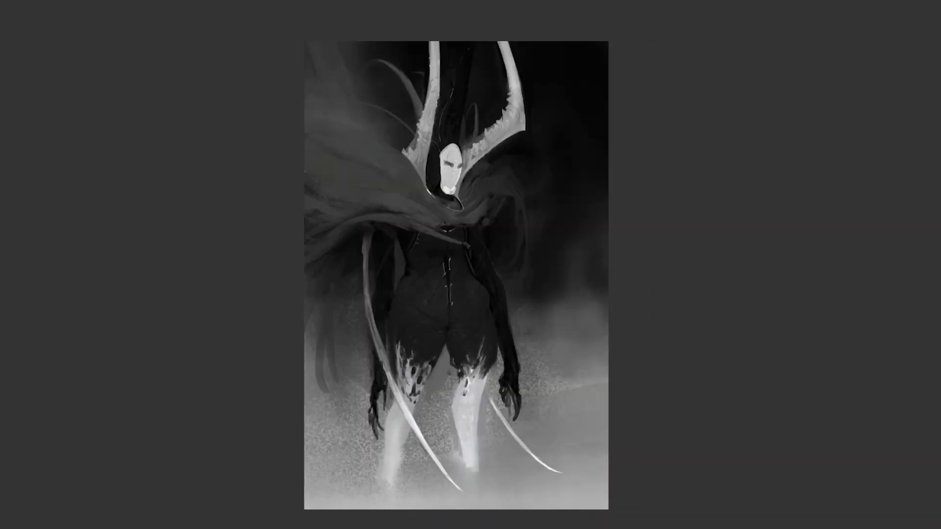
# - Paint the face's eyes, nose, mouth and shadowed chin, and add a dark headband and hood edge around the forehead
pyautogui.click(461, 169)
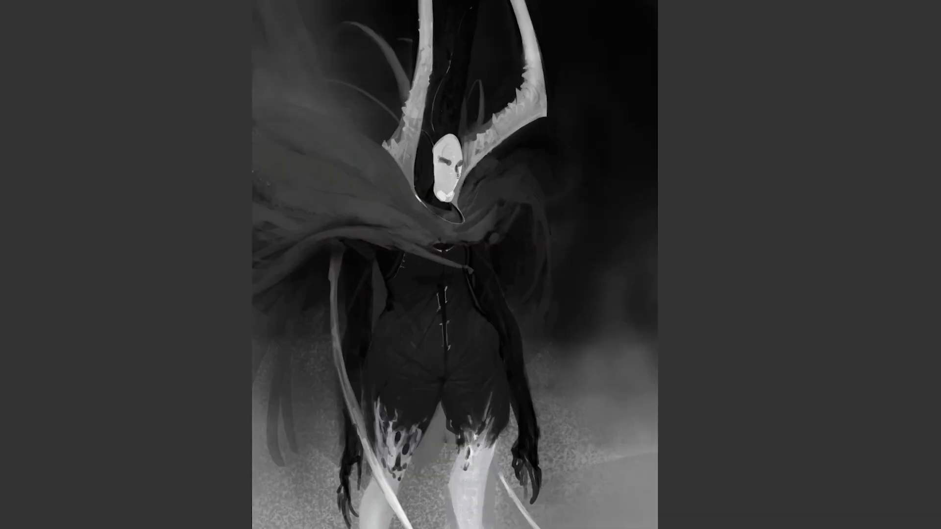
pyautogui.moveTo(457, 164); pyautogui.dragTo(447, 169)
pyautogui.hotkey('ctrl', 'z')
pyautogui.moveTo(456, 174); pyautogui.dragTo(457, 180)
pyautogui.moveTo(447, 171); pyautogui.dragTo(446, 177)
pyautogui.moveTo(443, 185); pyautogui.dragTo(453, 184)
pyautogui.moveTo(434, 193)
pyautogui.mouseDown()
pyautogui.moveTo(451, 192)
pyautogui.moveTo(437, 197)
pyautogui.moveTo(449, 200)
pyautogui.moveTo(440, 198)
pyautogui.moveTo(448, 191)
pyautogui.mouseUp()
pyautogui.hotkey('ctrl', 'z')
pyautogui.moveTo(433, 154)
pyautogui.mouseDown()
pyautogui.moveTo(460, 152)
pyautogui.moveTo(455, 138)
pyautogui.mouseUp()
pyautogui.keyDown('alt'); pyautogui.click(449, 140); pyautogui.keyUp('alt')
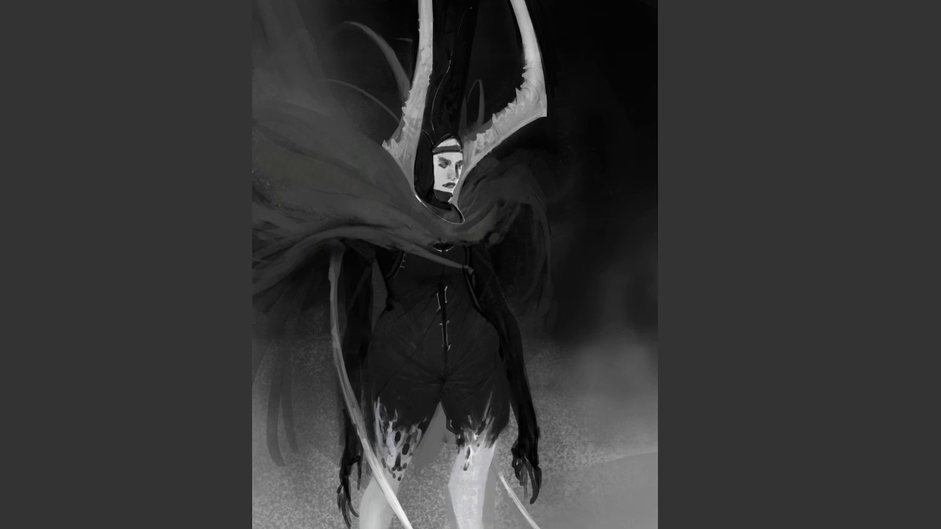
# - Refine the facial features and shade the forehead and cheek in grey, flipping the canvas horizontally twice to check them
pyautogui.hotkey('ctrl', 'shift', 'h')
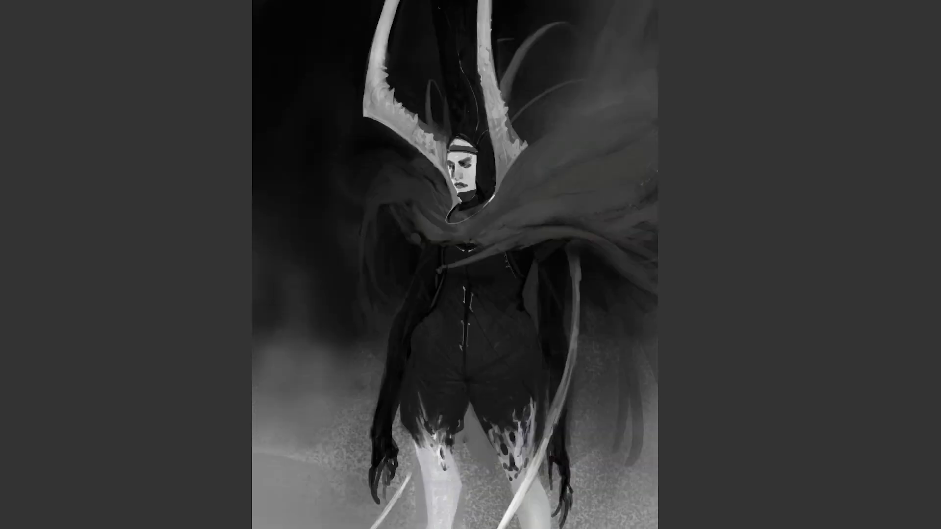
pyautogui.scroll(2, 474, 168)
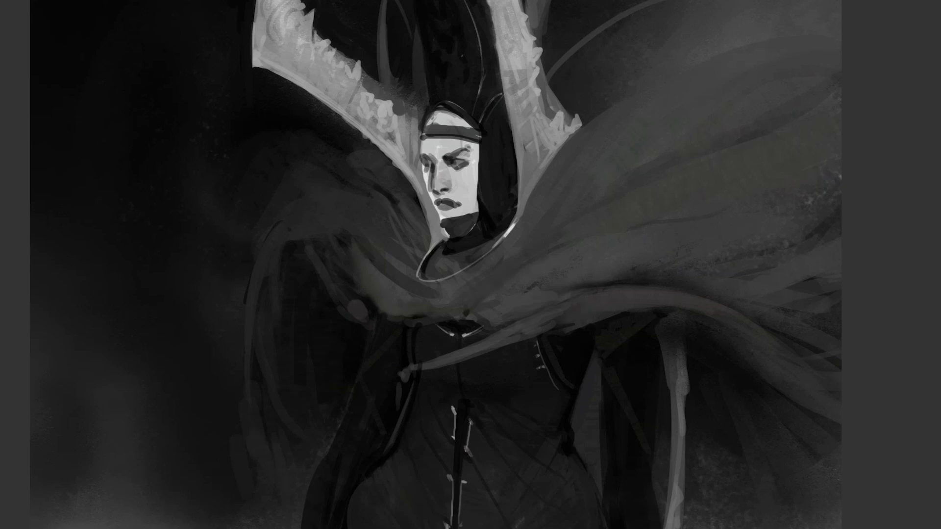
pyautogui.hotkey('ctrl', 'shift', 'h')
pyautogui.moveTo(459, 194); pyautogui.dragTo(503, 180)
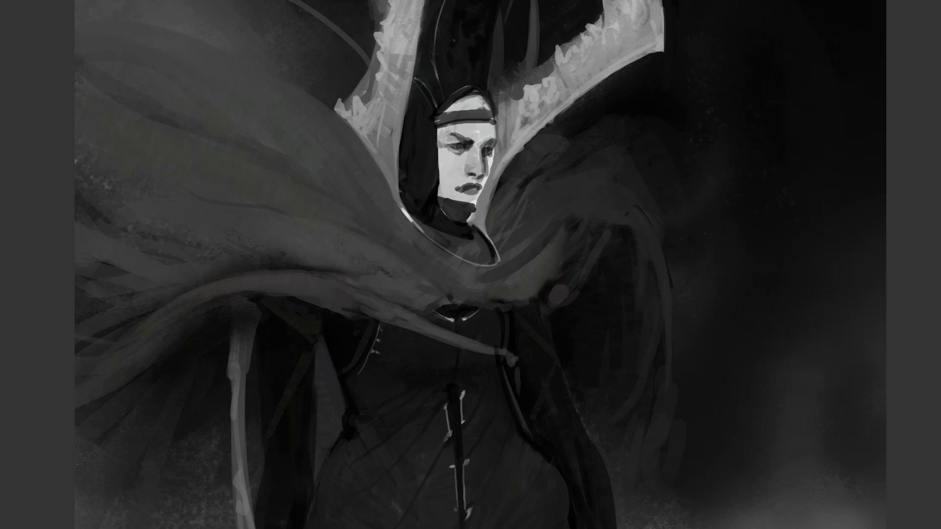
pyautogui.moveTo(484, 121); pyautogui.dragTo(445, 124)
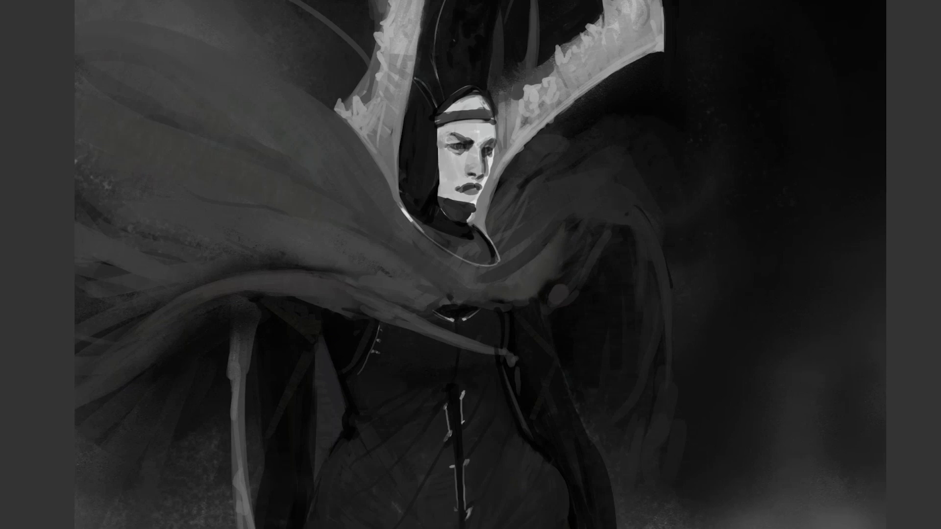
# - Flip the canvas horizontally, refine the jawline and add a thin pale seam to the dark collar at the neck
pyautogui.keyDown('alt'); pyautogui.click(493, 188); pyautogui.keyUp('alt')
pyautogui.keyDown('alt'); pyautogui.click(493, 189); pyautogui.keyUp('alt')
pyautogui.keyDown('alt'); pyautogui.click(493, 188); pyautogui.keyUp('alt')
pyautogui.keyDown('alt'); pyautogui.click(493, 188); pyautogui.keyUp('alt')
pyautogui.hotkey('ctrl', 'shift', 'h')
pyautogui.keyDown('ctrl'); pyautogui.click(507, 180); pyautogui.keyUp('ctrl')
pyautogui.keyDown('ctrl'); pyautogui.click(507, 180); pyautogui.keyUp('ctrl')
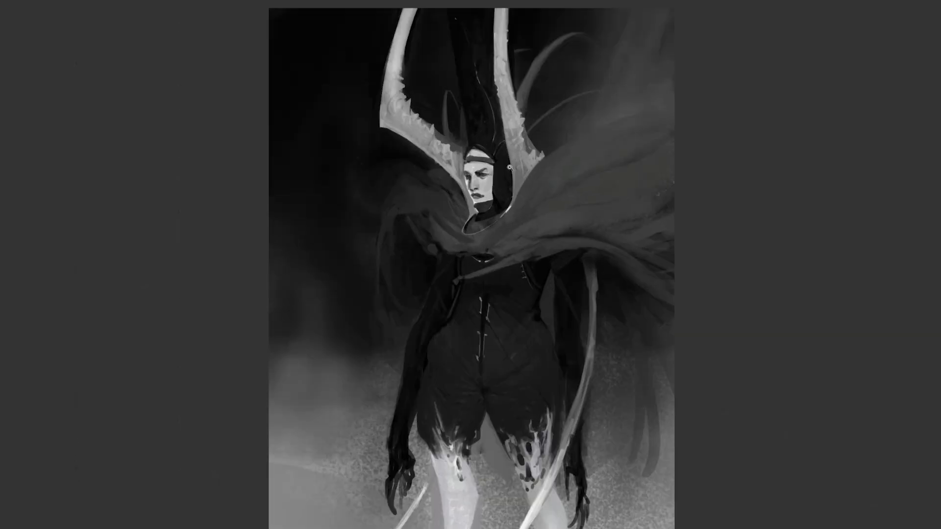
pyautogui.moveTo(489, 192)
pyautogui.mouseDown()
pyautogui.moveTo(458, 161)
pyautogui.moveTo(437, 194)
pyautogui.mouseUp()
pyautogui.keyDown('ctrl'); pyautogui.click(457, 161); pyautogui.keyUp('ctrl')
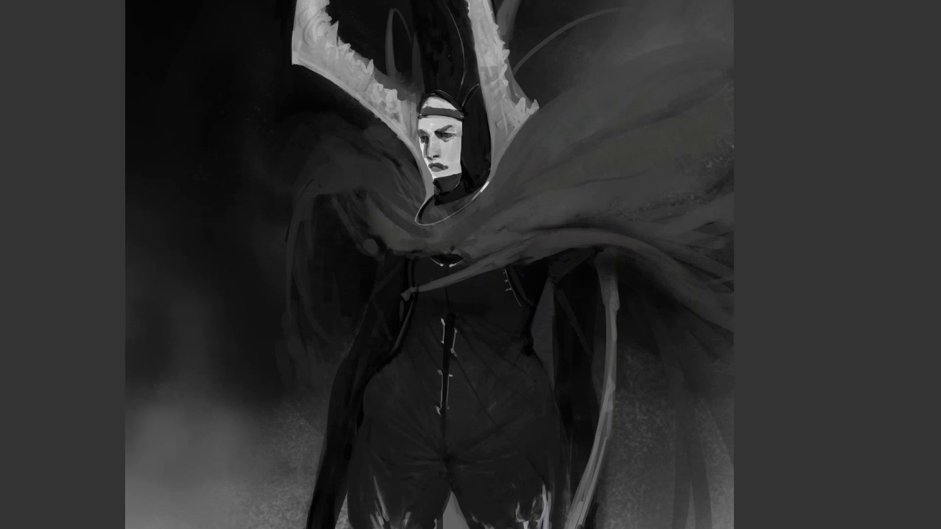
pyautogui.moveTo(435, 178); pyautogui.dragTo(461, 172)
pyautogui.moveTo(435, 195); pyautogui.dragTo(435, 206)
pyautogui.keyDown('alt'); pyautogui.click(470, 146); pyautogui.keyUp('alt')
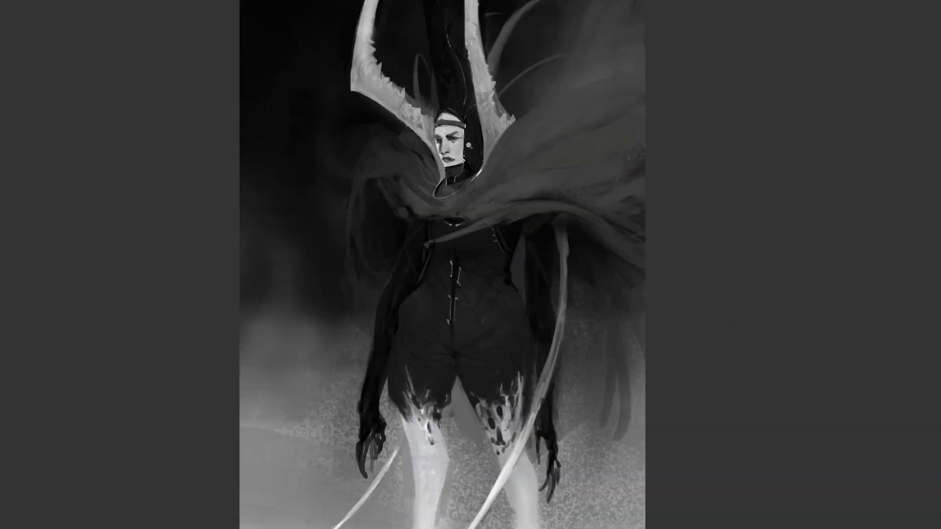
# - Flip the canvas horizontally and add pale accents along the face's edge and the headband beneath the hood
pyautogui.keyDown('alt'); pyautogui.click(470, 146); pyautogui.keyUp('alt')
pyautogui.keyDown('alt'); pyautogui.click(470, 146); pyautogui.keyUp('alt')
pyautogui.keyDown('alt'); pyautogui.click(470, 146); pyautogui.keyUp('alt')
pyautogui.hotkey('ctrl', 'shift', 'h')
pyautogui.click(473, 168)
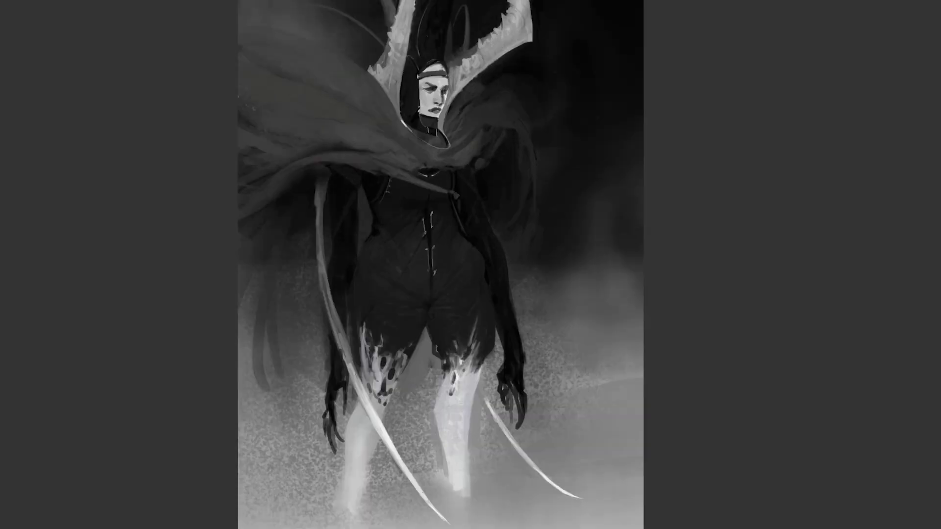
pyautogui.moveTo(459, 160); pyautogui.dragTo(489, 240)
pyautogui.click(447, 174)
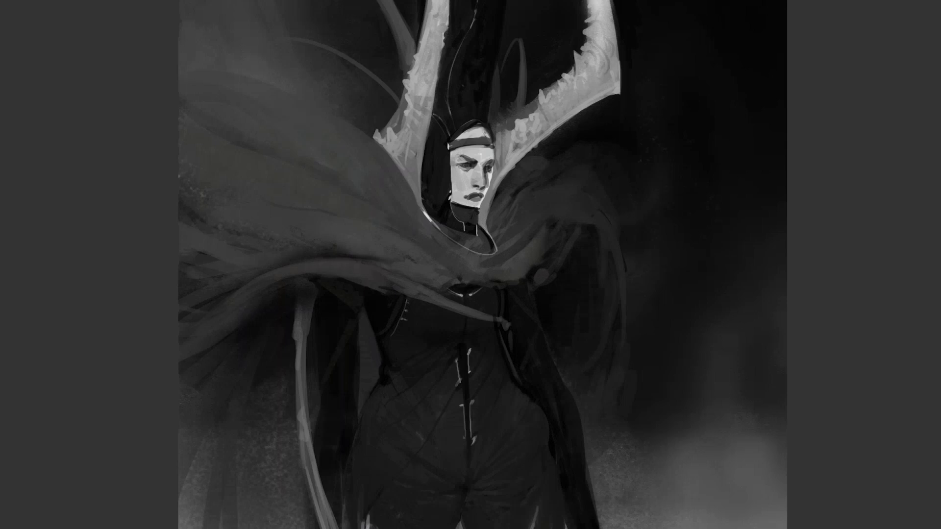
pyautogui.moveTo(446, 148); pyautogui.dragTo(450, 192)
pyautogui.moveTo(483, 128); pyautogui.dragTo(491, 139)
pyautogui.moveTo(494, 139); pyautogui.dragTo(495, 154)
pyautogui.moveTo(494, 198); pyautogui.dragTo(388, 266)
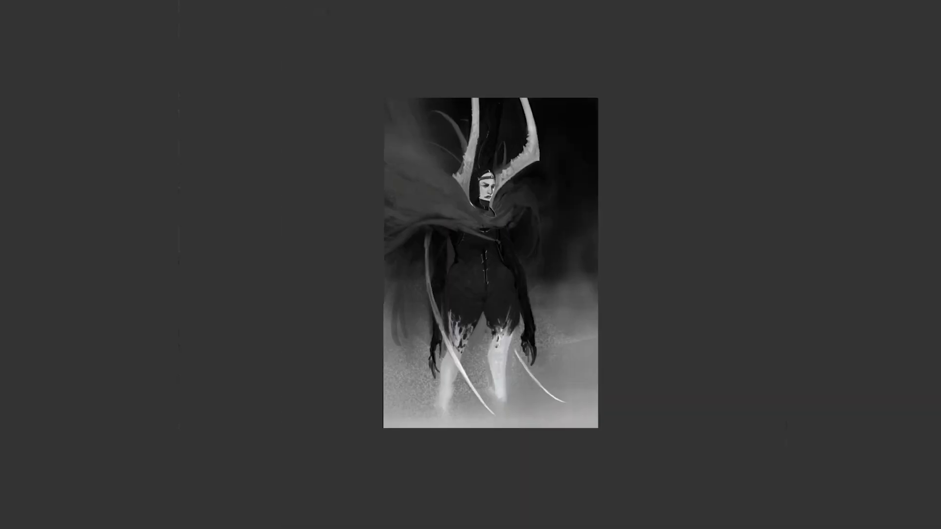
# - Flip the canvas horizontally and check the figure with its new face at thumbnail size
pyautogui.press('F2')
pyautogui.click(499, 236)
pyautogui.moveTo(465, 253); pyautogui.dragTo(414, 239)
pyautogui.click(430, 216)
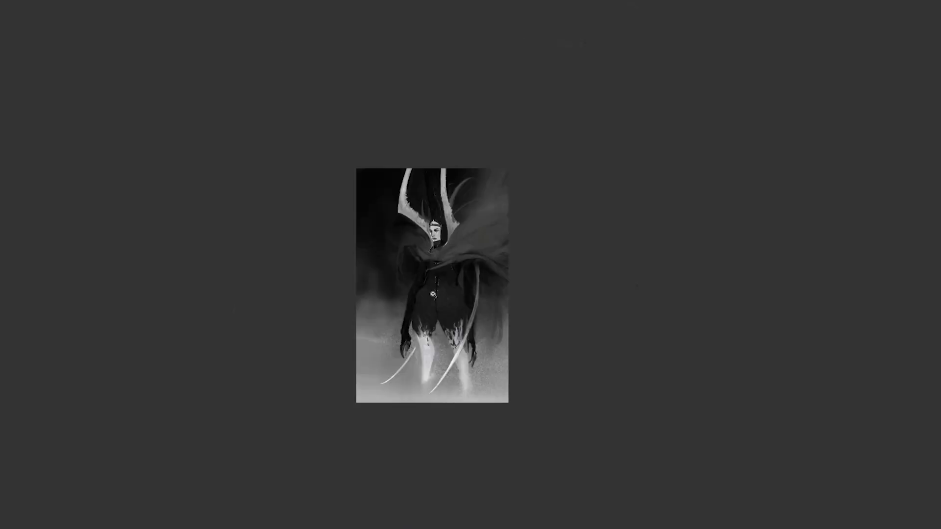
pyautogui.press('F2')
pyautogui.click(436, 334)
pyautogui.click(437, 332)
pyautogui.click(437, 334)
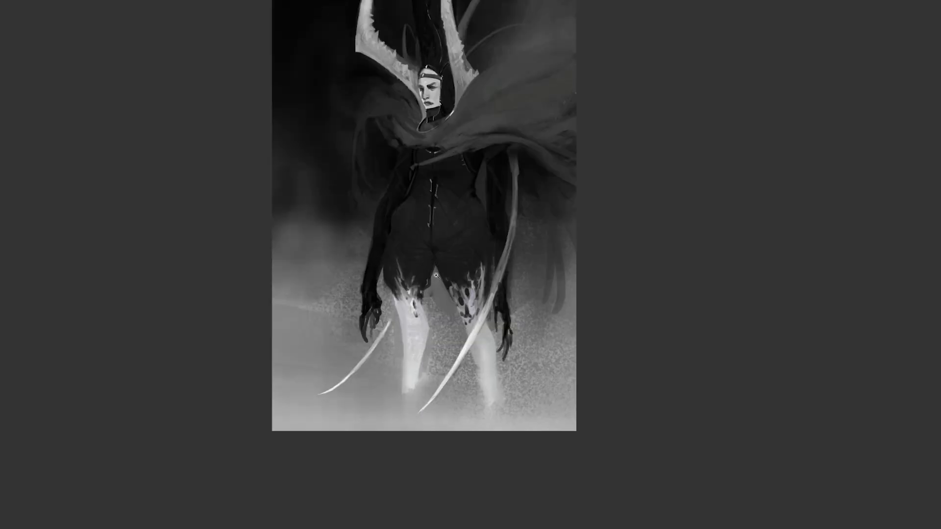
pyautogui.click(437, 280)
# - Paint two long thin tendrils, one sweeping outward from the cape's tip and one curving down beside the arm
pyautogui.moveTo(424, 265); pyautogui.dragTo(408, 370)
pyautogui.moveTo(386, 234); pyautogui.dragTo(258, 234)
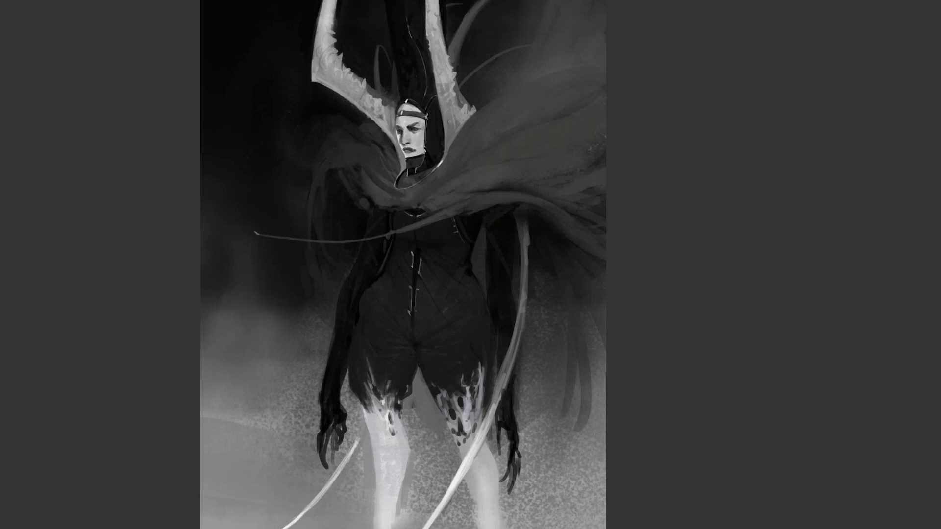
pyautogui.moveTo(255, 233)
pyautogui.mouseDown()
pyautogui.moveTo(233, 223)
pyautogui.moveTo(318, 244)
pyautogui.mouseUp()
pyautogui.moveTo(365, 202); pyautogui.dragTo(322, 264)
pyautogui.moveTo(307, 301); pyautogui.dragTo(300, 378)
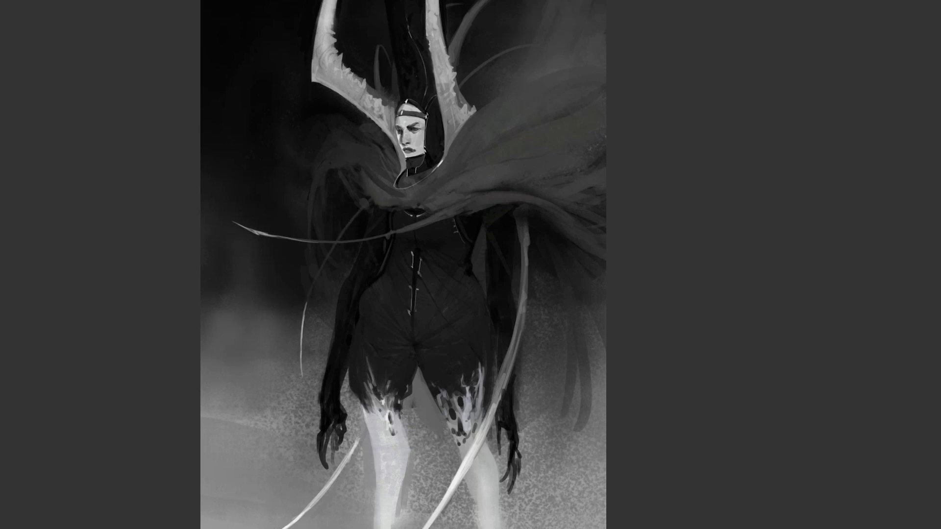
# - Flip the canvas horizontally and add thin pale highlights along the cape's fold edges and shoulder
pyautogui.scroll(-4, 338, 347)
pyautogui.press('F2')
pyautogui.scroll(3, 410, 331)
pyautogui.moveTo(385, 269); pyautogui.dragTo(541, 239)
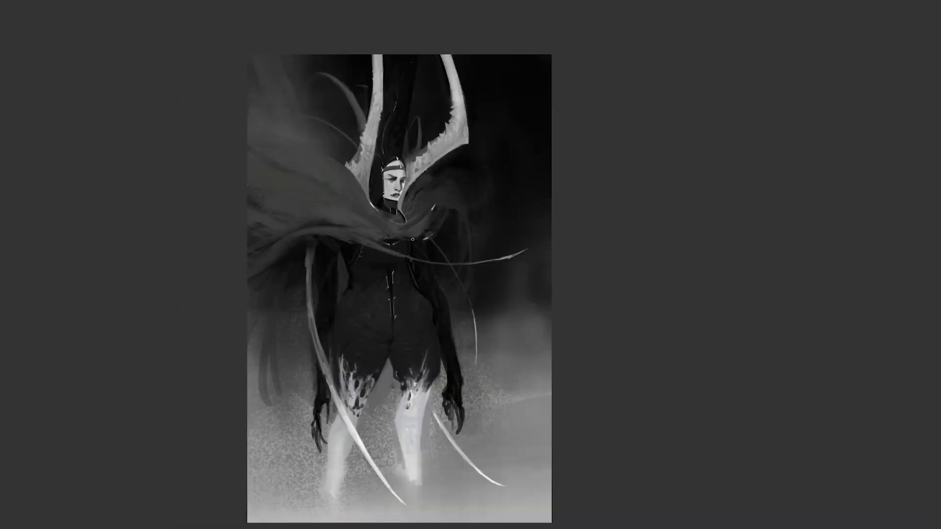
pyautogui.moveTo(291, 240); pyautogui.dragTo(274, 252)
pyautogui.moveTo(457, 208); pyautogui.dragTo(465, 218)
# - Leave full-screen mode, choose a Color Dodge brush preset and add a new layer above the painting
pyautogui.press('f')
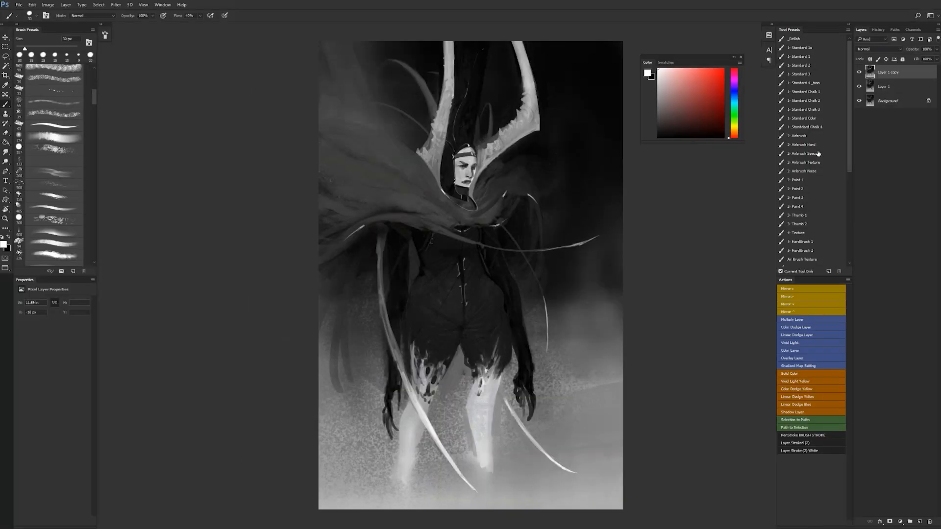
pyautogui.click(816, 171)
pyautogui.press('x')
pyautogui.hotkey('ctrl', 'shift', 'alt', 'n')
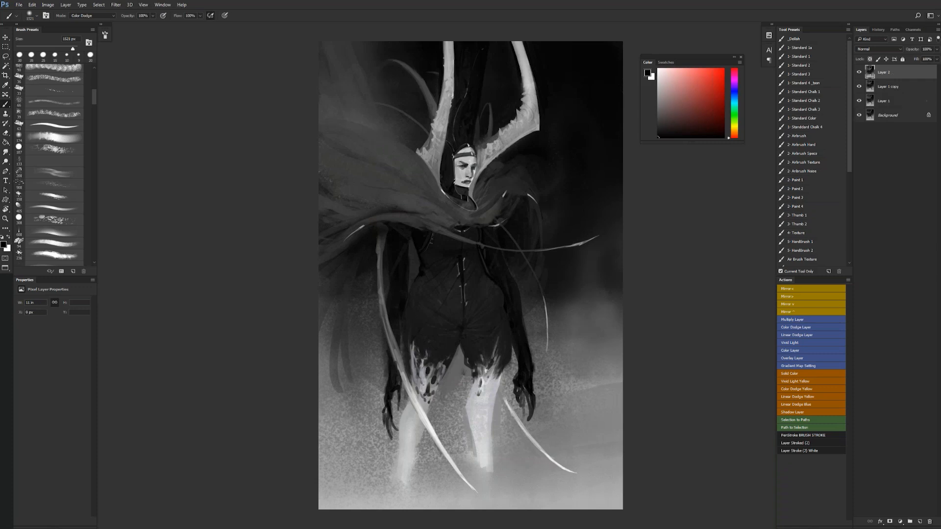
# - Brighten the straighter horn's shaft in white with a reduced Color Dodge brush
pyautogui.press('x')
pyautogui.press('[')
pyautogui.press('[')
pyautogui.press('[')
pyautogui.press('[')
pyautogui.press('[')
pyautogui.press('[')
pyautogui.press('[')
pyautogui.press('[')
pyautogui.press('[')
pyautogui.press('[')
pyautogui.press('[')
pyautogui.press('[')
pyautogui.press('[')
pyautogui.press('[')
pyautogui.moveTo(448, 100)
pyautogui.mouseDown()
pyautogui.moveTo(450, 59)
pyautogui.moveTo(449, 110)
pyautogui.moveTo(449, 50)
pyautogui.mouseUp()
# - Brighten the bent horn's upper shaft with a larger Color Dodge brush, undoing the excess strokes
pyautogui.press(']')
pyautogui.moveTo(528, 81); pyautogui.dragTo(532, 107)
pyautogui.moveTo(532, 111); pyautogui.dragTo(521, 53)
pyautogui.press(']')
pyautogui.hotkey('ctrl', 'alt', 'z')
pyautogui.hotkey('ctrl', 'alt', 'z')
pyautogui.moveTo(528, 113)
pyautogui.mouseDown()
pyautogui.moveTo(517, 128)
pyautogui.moveTo(528, 85)
pyautogui.moveTo(522, 53)
pyautogui.mouseUp()
pyautogui.hotkey('ctrl', 'alt', 'z')
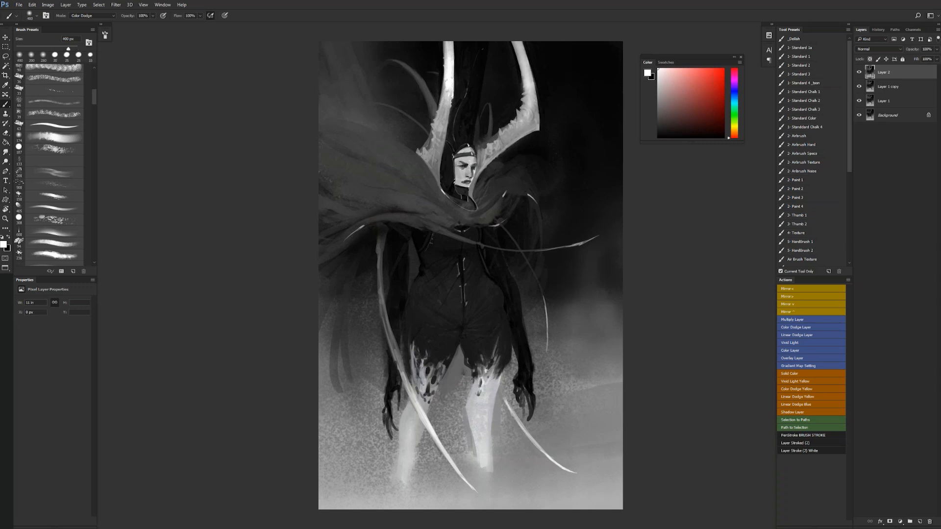
# - Brighten the straighter horn's base and the pale legs below the dripping hem with the Color Dodge brush
pyautogui.moveTo(437, 162); pyautogui.dragTo(441, 117)
pyautogui.press('[')
pyautogui.press('[')
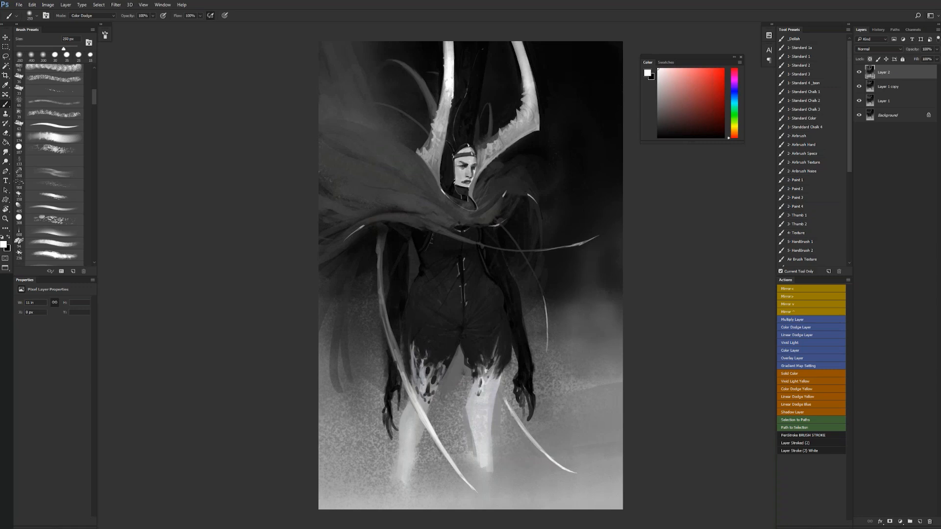
pyautogui.press(']')
pyautogui.moveTo(426, 380); pyautogui.dragTo(409, 444)
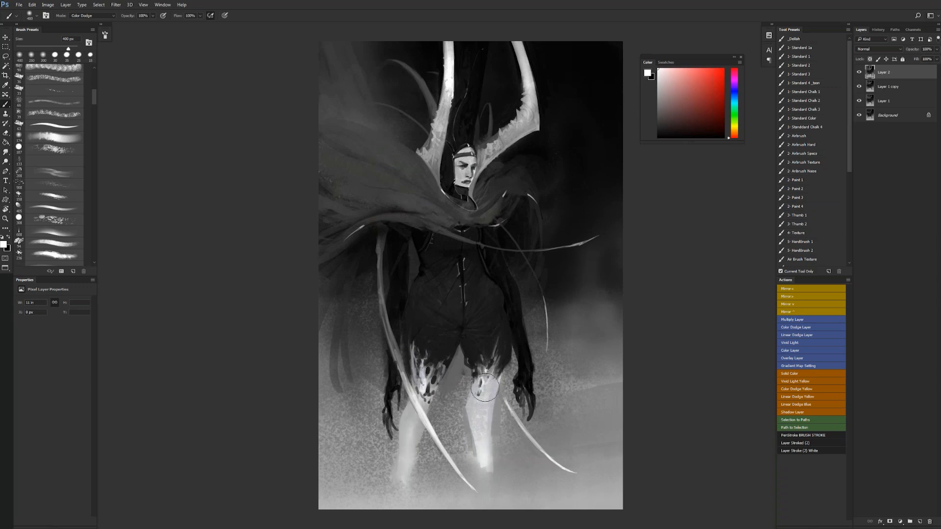
pyautogui.moveTo(485, 387); pyautogui.dragTo(483, 399)
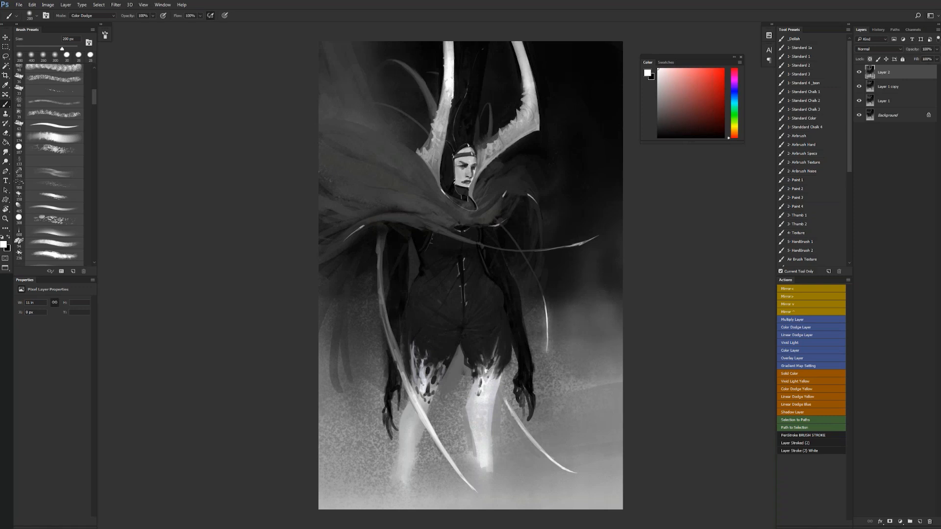
# - Add a glow to the long tendril's tip and the straighter horn's base, undoing the last stroke on its shaft
pyautogui.press(']')
pyautogui.click(582, 242)
pyautogui.moveTo(580, 241); pyautogui.dragTo(570, 244)
pyautogui.moveTo(432, 168); pyautogui.dragTo(437, 147)
pyautogui.moveTo(449, 111); pyautogui.dragTo(448, 75)
pyautogui.hotkey('ctrl', 'z')
# - Switch to the Standard 2 brush and touch up both horn shafts with light grey sampled from the horns
pyautogui.click(832, 65)
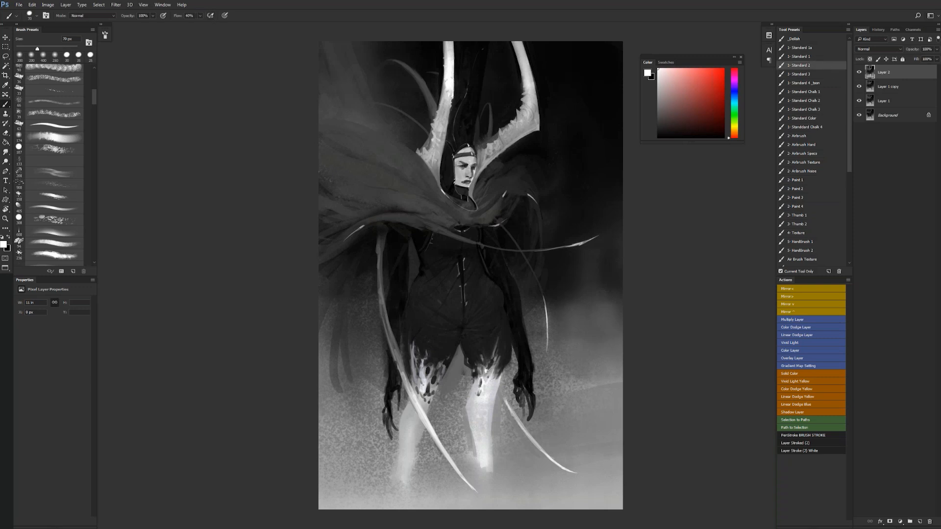
pyautogui.keyDown('alt'); pyautogui.click(448, 54); pyautogui.keyUp('alt')
pyautogui.moveTo(446, 60)
pyautogui.mouseDown()
pyautogui.moveTo(448, 90)
pyautogui.moveTo(448, 65)
pyautogui.mouseUp()
pyautogui.keyDown('alt'); pyautogui.click(447, 89); pyautogui.keyUp('alt')
pyautogui.keyDown('alt'); pyautogui.click(450, 84); pyautogui.keyUp('alt')
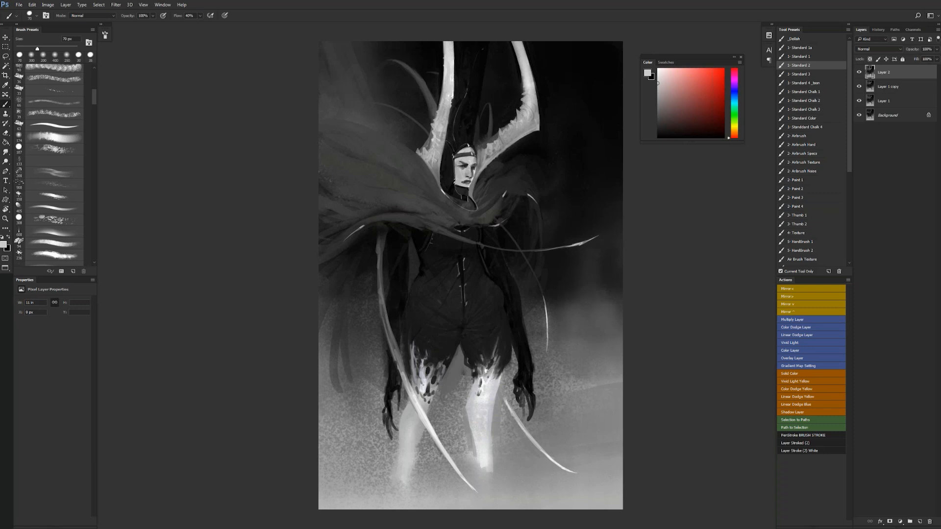
pyautogui.moveTo(515, 43); pyautogui.dragTo(525, 96)
# - Refine the bent horn's lower edge and spikes in sampled greys with a 45 px brush
pyautogui.press('[')
pyautogui.press('[')
pyautogui.press('[')
pyautogui.moveTo(530, 129); pyautogui.dragTo(521, 132)
pyautogui.keyDown('alt'); pyautogui.click(516, 136); pyautogui.keyUp('alt')
pyautogui.press('d')
pyautogui.keyDown('alt'); pyautogui.click(518, 132); pyautogui.keyUp('alt')
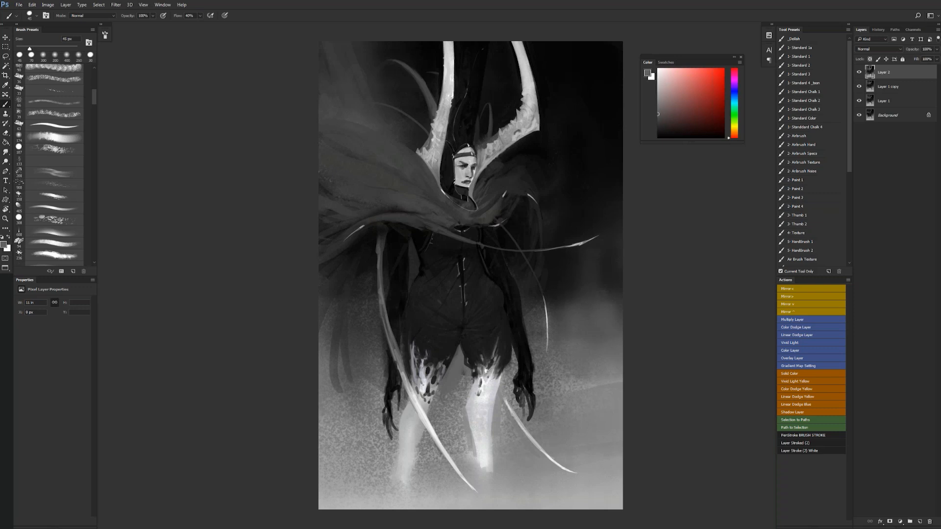
pyautogui.keyDown('alt'); pyautogui.click(517, 129); pyautogui.keyUp('alt')
pyautogui.moveTo(519, 130); pyautogui.dragTo(512, 132)
pyautogui.keyDown('alt'); pyautogui.click(515, 132); pyautogui.keyUp('alt')
# - Reset the colours to black and white, smudge the bent horn near its corner and return to the Brush tool
pyautogui.press('d')
pyautogui.press('r')
pyautogui.moveTo(528, 123); pyautogui.dragTo(529, 117)
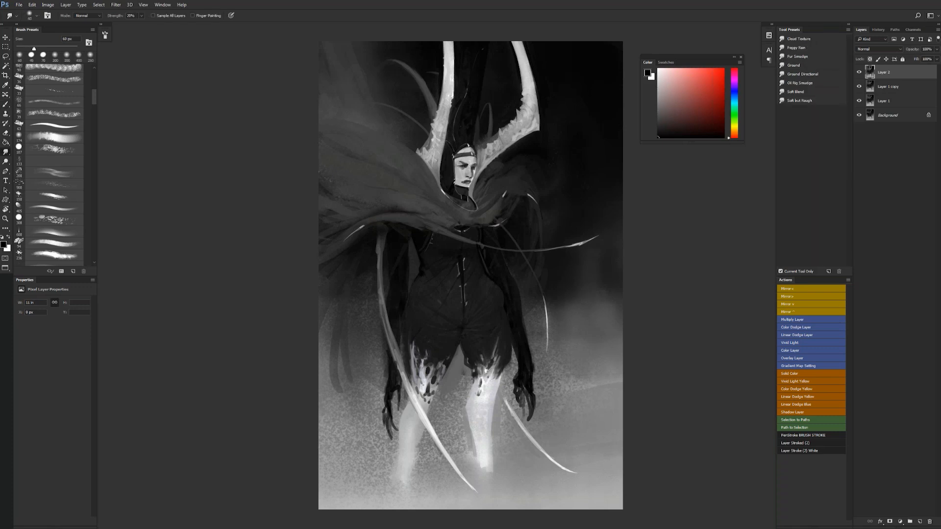
pyautogui.press('b')
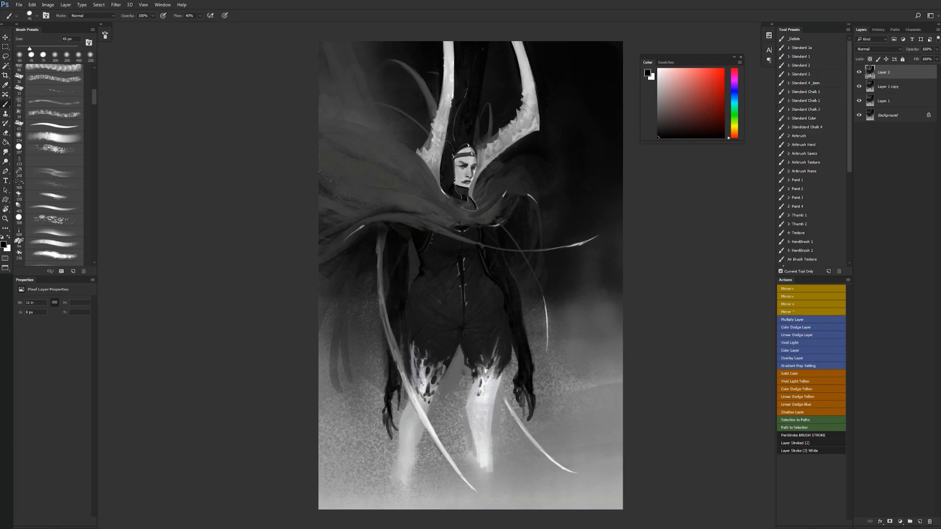
# - Touch up the bent horn's corner and base with light grey sampled from the horn, using a smaller brush
pyautogui.keyDown('alt'); pyautogui.click(487, 154); pyautogui.keyUp('alt')
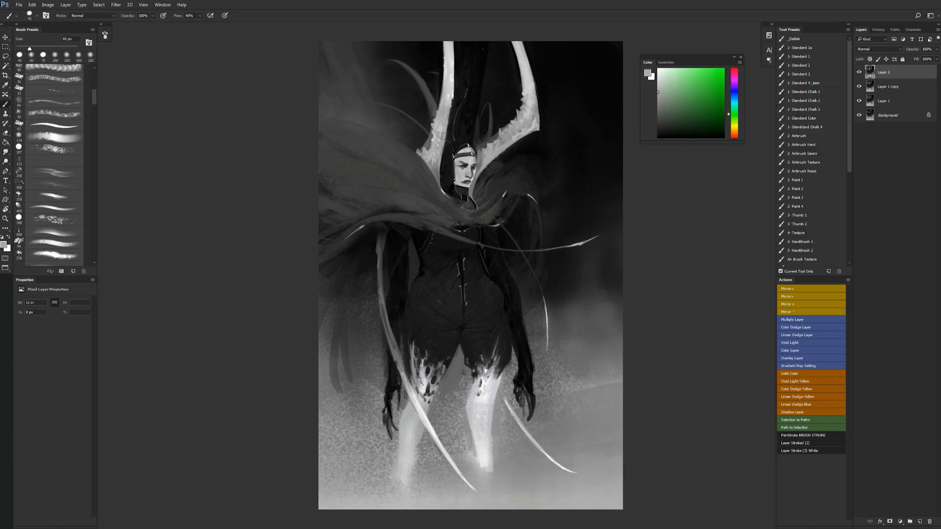
pyautogui.keyDown('alt'); pyautogui.click(536, 126); pyautogui.keyUp('alt')
pyautogui.press('[')
pyautogui.press('[')
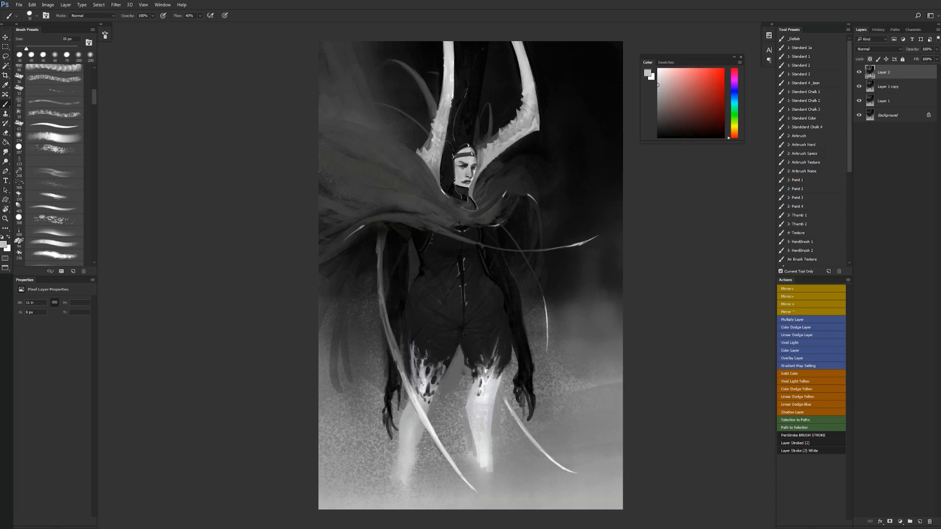
pyautogui.keyDown('alt'); pyautogui.click(480, 165); pyautogui.keyUp('alt')
# - Flip the canvas horizontally and retouch the face beside the nose with sampled greys
pyautogui.press('z')
pyautogui.keyDown('alt'); pyautogui.click(498, 181); pyautogui.keyUp('alt')
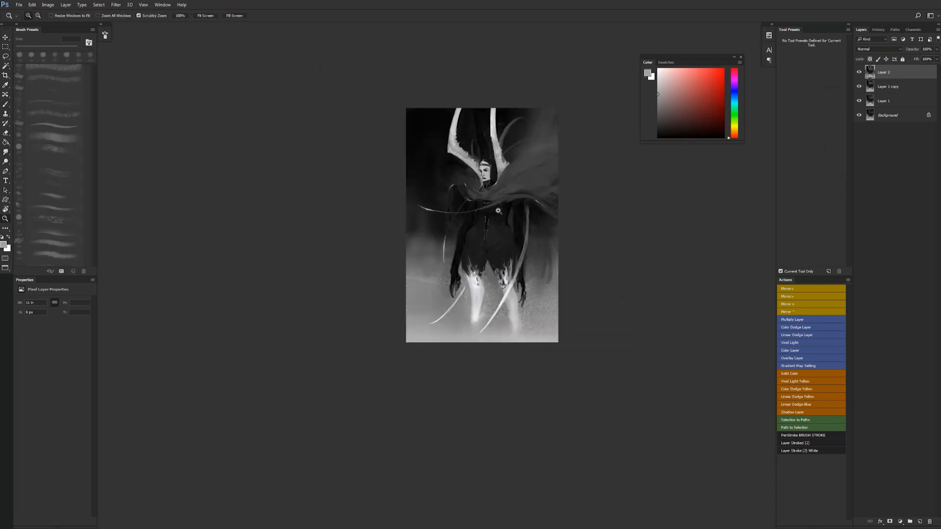
pyautogui.click(498, 211)
pyautogui.press('b')
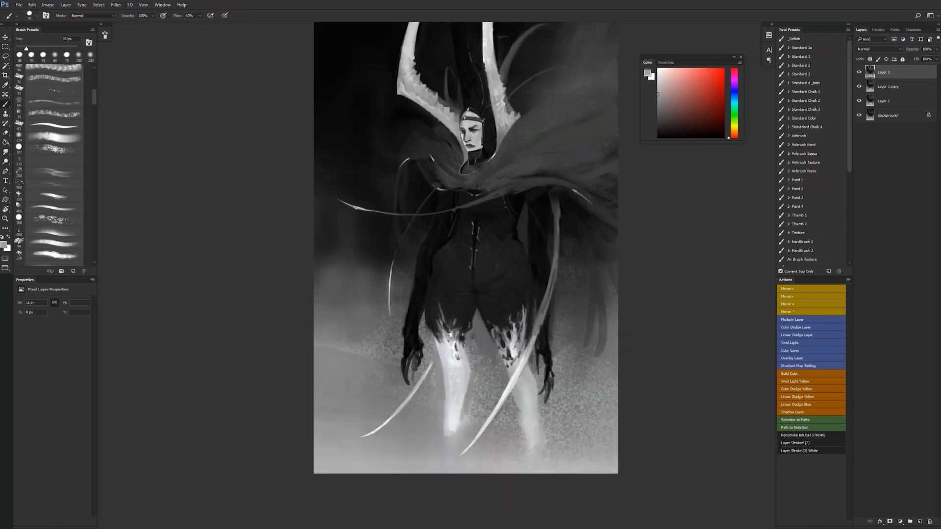
pyautogui.press('z')
pyautogui.click(473, 128)
pyautogui.press('b')
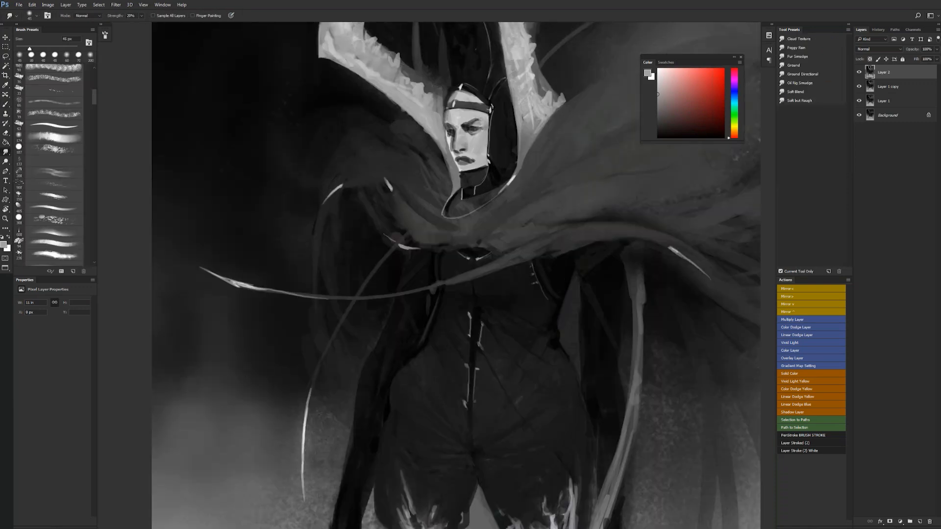
pyautogui.keyDown('alt'); pyautogui.click(465, 225); pyautogui.keyUp('alt')
pyautogui.moveTo(454, 142); pyautogui.dragTo(457, 147)
pyautogui.keyDown('alt'); pyautogui.click(459, 144); pyautogui.keyUp('alt')
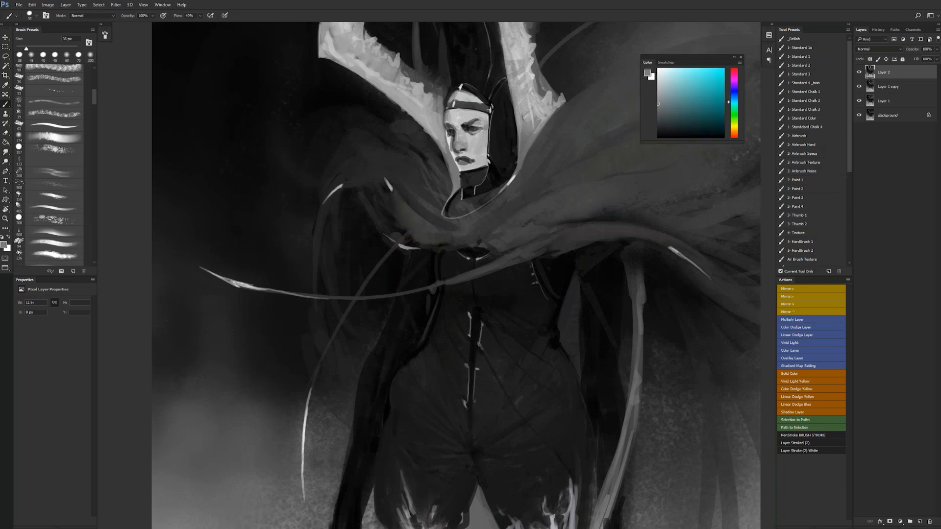
pyautogui.keyDown('alt'); pyautogui.click(457, 132); pyautogui.keyUp('alt')
# - Pick a grey and touch up the near eye and eyebrow with a much smaller brush
pyautogui.hotkey('ctrl', 'space')
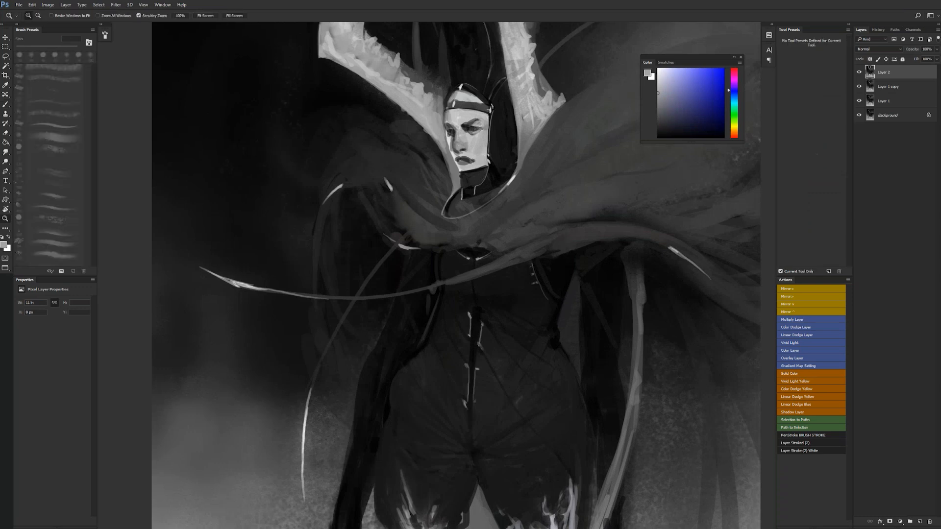
pyautogui.click(483, 131)
pyautogui.click(483, 132)
pyautogui.press('d')
pyautogui.press('x')
pyautogui.press('[')
pyautogui.press('[')
pyautogui.press('[')
pyautogui.press('[')
pyautogui.press('[')
pyautogui.press('[')
pyautogui.press('[')
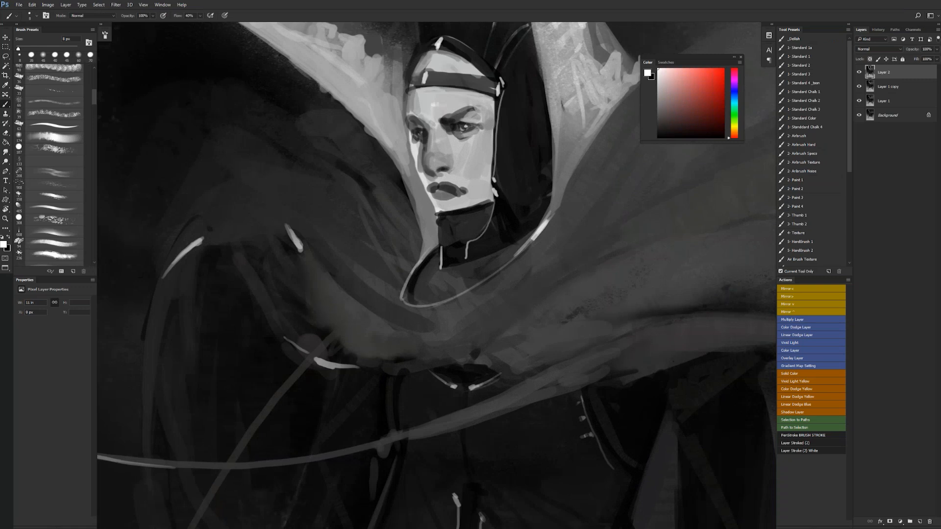
pyautogui.moveTo(658, 80); pyautogui.dragTo(657, 95)
pyautogui.press('d')
pyautogui.press(']')
pyautogui.keyDown('alt'); pyautogui.click(471, 118); pyautogui.keyUp('alt')
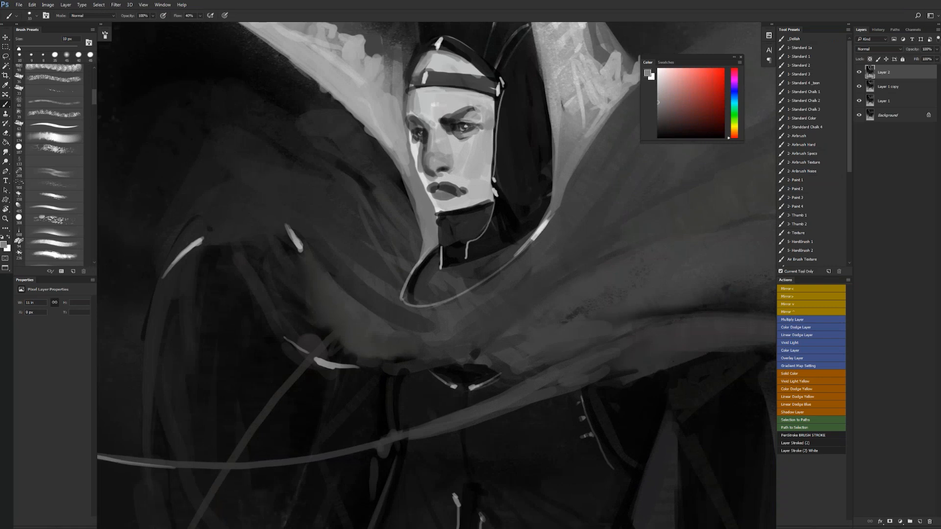
pyautogui.keyDown('alt'); pyautogui.click(456, 127); pyautogui.keyUp('alt')
# - Reset the colours to black and white and darken the near eyebrow in black with a 10 px brush
pyautogui.press('r')
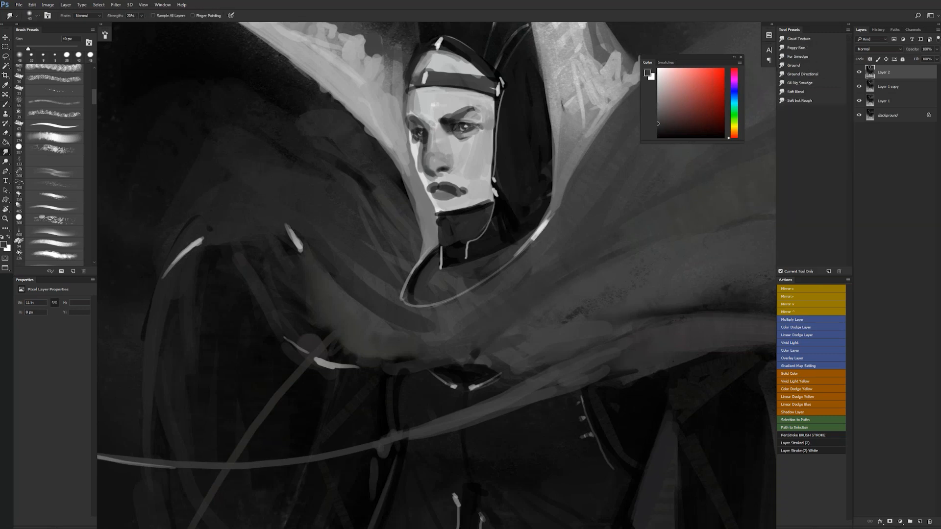
pyautogui.press('b')
pyautogui.press('d')
pyautogui.moveTo(448, 128); pyautogui.dragTo(458, 115)
pyautogui.press(']')
pyautogui.press(']')
pyautogui.press('[')
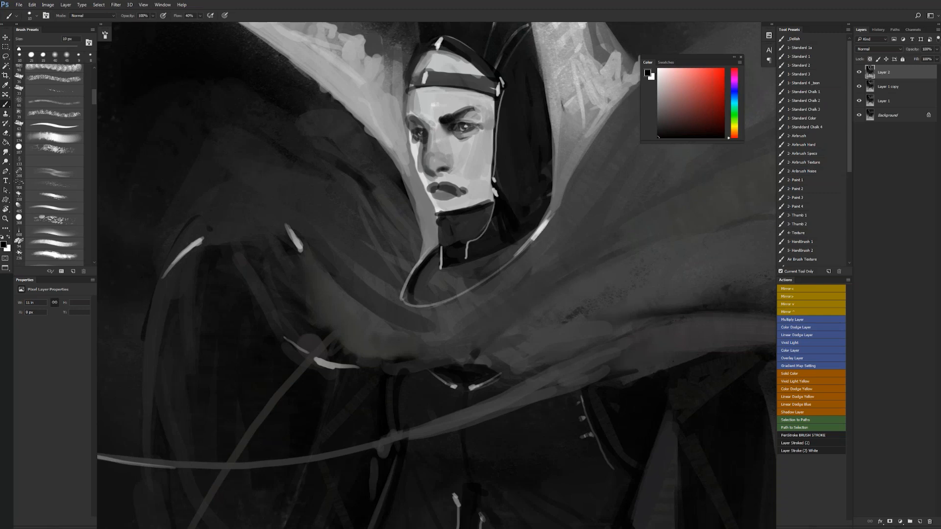
pyautogui.keyDown('alt'); pyautogui.click(463, 113); pyautogui.keyUp('alt')
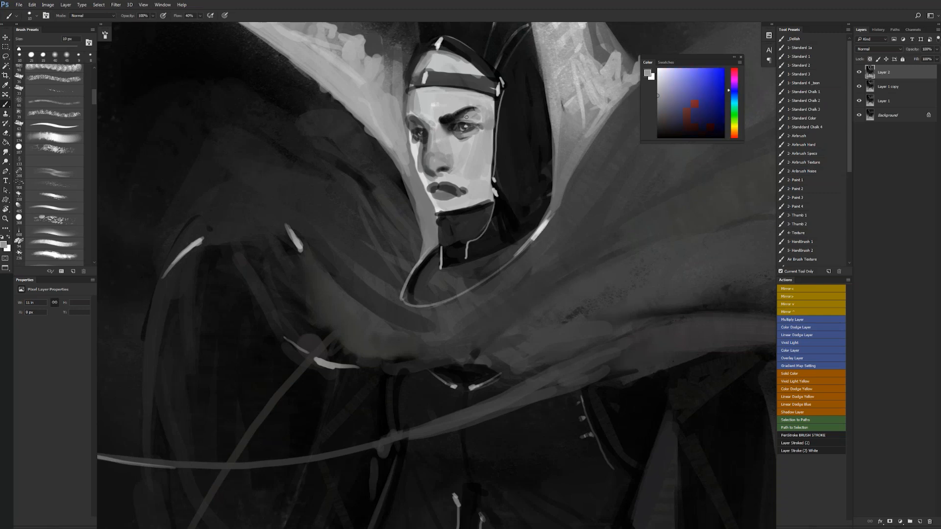
# - Retouch the skin around the near eyebrow's end in sampled grey with a larger brush and flip the canvas horizontally
pyautogui.press(']')
pyautogui.press(']')
pyautogui.press(']')
pyautogui.press(']')
pyautogui.press(']')
pyautogui.press(']')
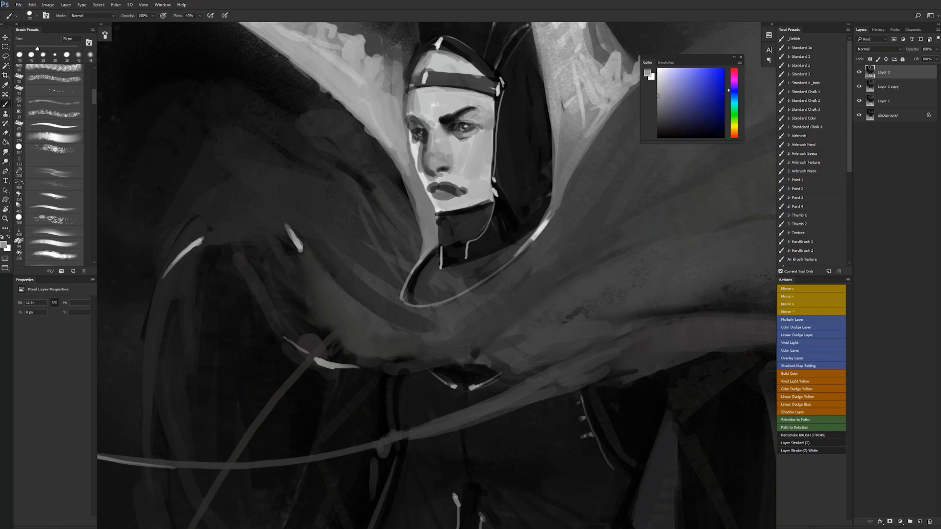
pyautogui.keyDown('alt'); pyautogui.click(479, 121); pyautogui.keyUp('alt')
pyautogui.hotkey('ctrl', 'shift', 'h')
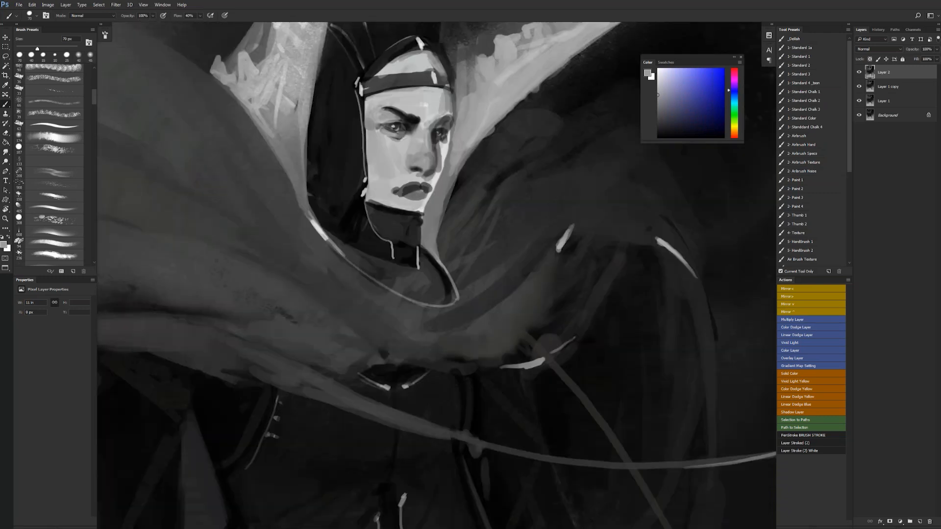
pyautogui.moveTo(480, 196); pyautogui.dragTo(541, 205)
# - Switch to the Standard 1 brush, reduce its size and touch up the near cheek and temple in sampled light greys
pyautogui.click(811, 58)
pyautogui.press('[')
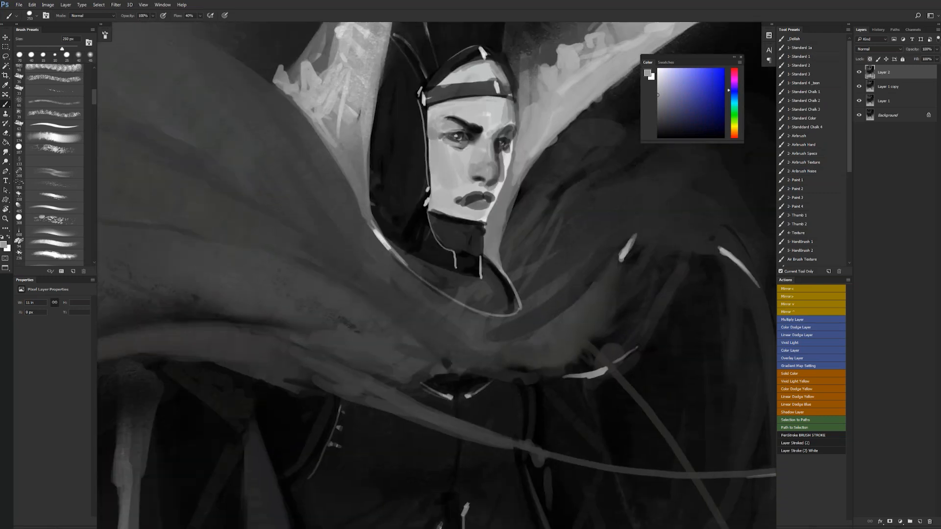
pyautogui.press('[')
pyautogui.press('[')
pyautogui.press('[')
pyautogui.press('[')
pyautogui.press('[')
pyautogui.press('[')
pyautogui.press('[')
pyautogui.keyDown('alt'); pyautogui.click(460, 169); pyautogui.keyUp('alt')
pyautogui.press('[')
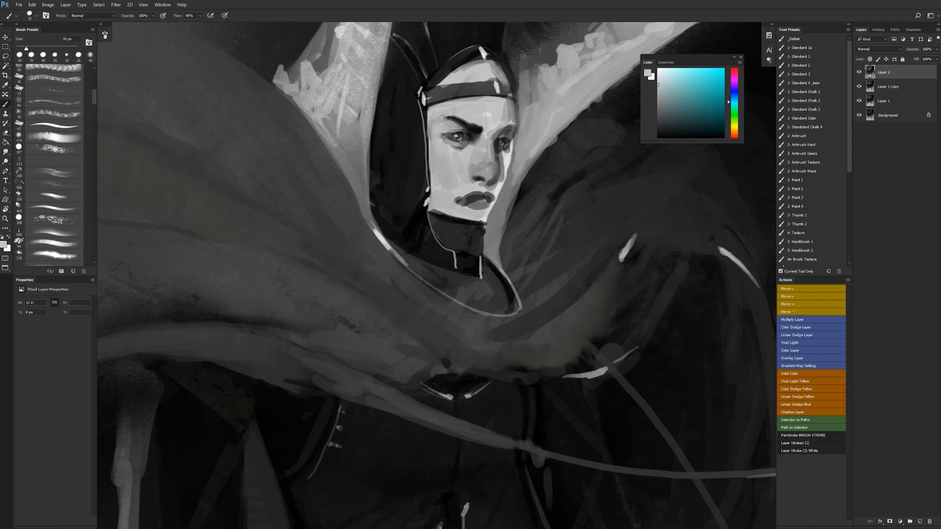
pyautogui.keyDown('alt'); pyautogui.click(436, 131); pyautogui.keyUp('alt')
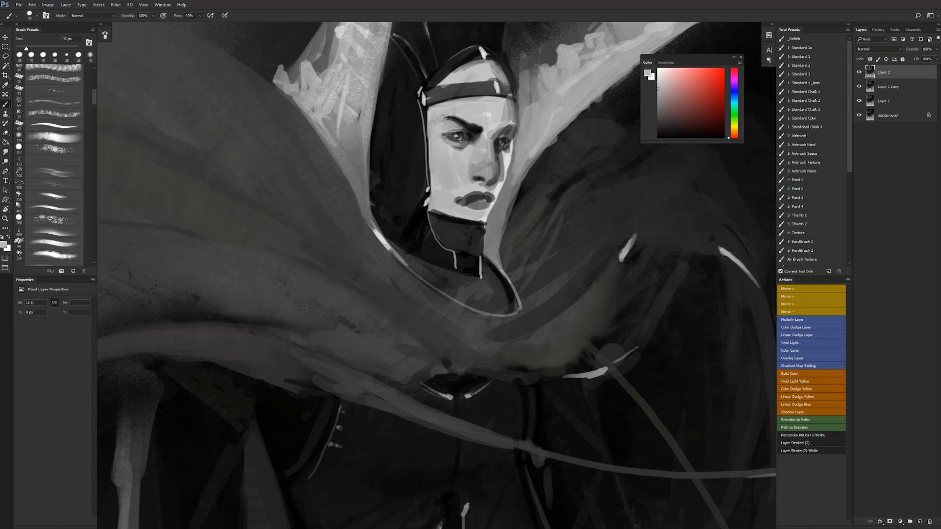
# - Shade the nose in sampled grey at 25 px and darken the nostril in black with a smaller brush
pyautogui.press('[')
pyautogui.press('d')
pyautogui.keyDown('alt'); pyautogui.click(473, 169); pyautogui.keyUp('alt')
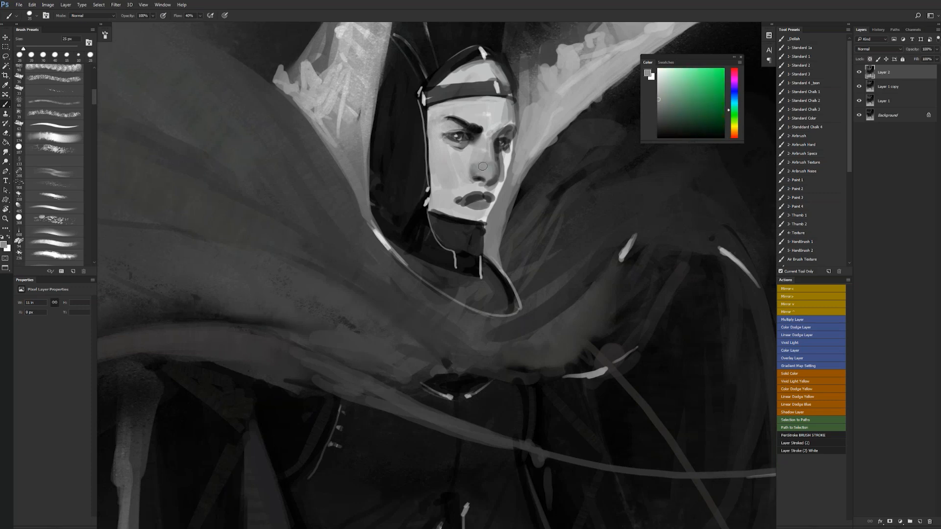
pyautogui.press('d')
pyautogui.press('[')
pyautogui.press('[')
pyautogui.press('[')
pyautogui.press('[')
pyautogui.press('[')
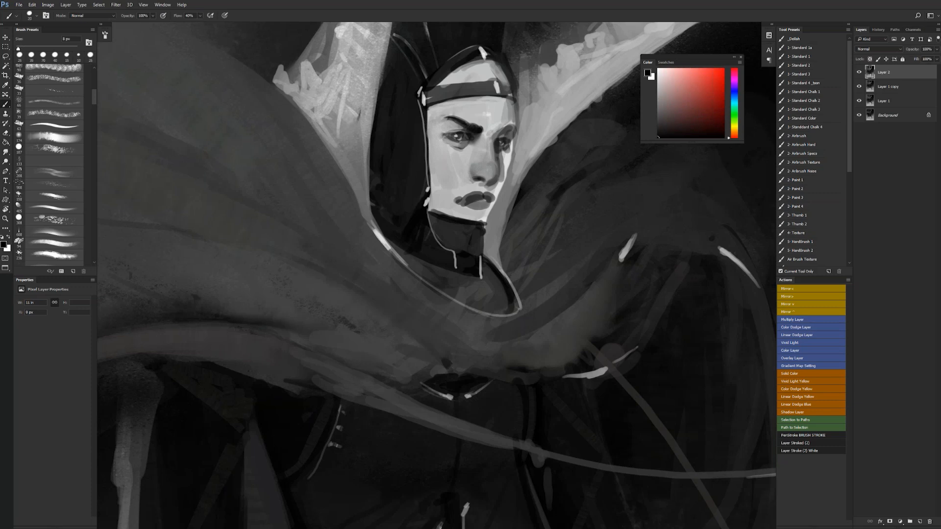
pyautogui.moveTo(485, 182); pyautogui.dragTo(491, 178)
pyautogui.keyDown('alt'); pyautogui.click(491, 180); pyautogui.keyUp('alt')
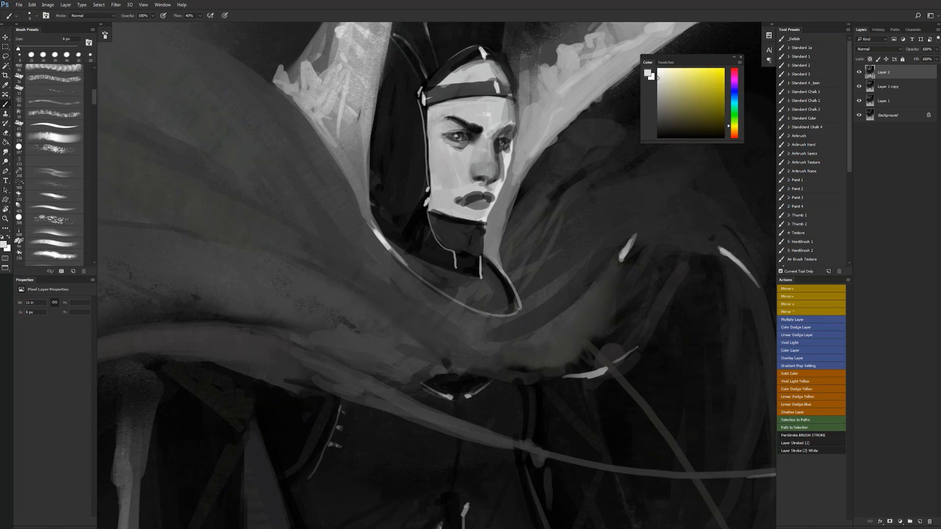
# - Paint sampled light greys on the side of the nose and around the near eye
pyautogui.press(']')
pyautogui.moveTo(501, 156)
pyautogui.mouseDown()
pyautogui.moveTo(502, 178)
pyautogui.moveTo(500, 154)
pyautogui.mouseUp()
pyautogui.keyDown('alt'); pyautogui.click(467, 146); pyautogui.keyUp('alt')
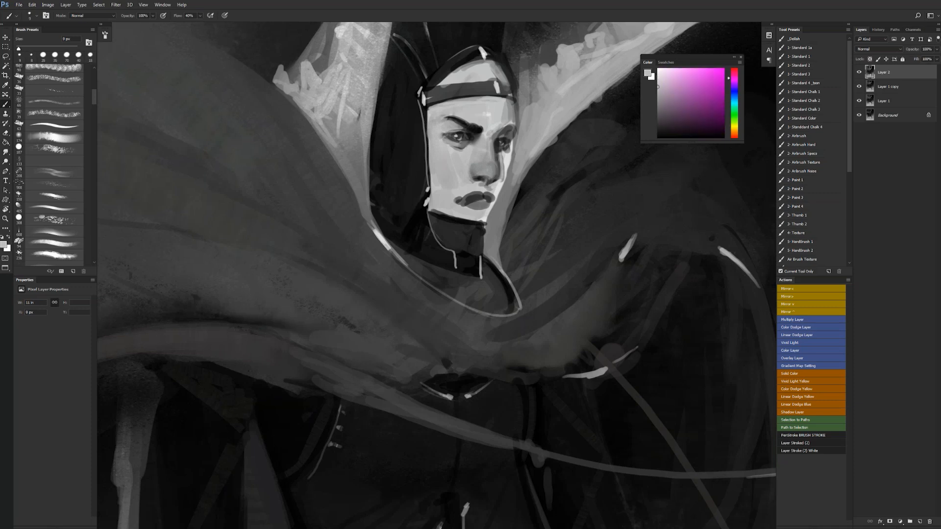
pyautogui.keyDown('alt'); pyautogui.click(460, 148); pyautogui.keyUp('alt')
pyautogui.press(']')
pyautogui.press(']')
pyautogui.press(']')
pyautogui.press(']')
pyautogui.press('[')
pyautogui.keyDown('alt'); pyautogui.click(441, 139); pyautogui.keyUp('alt')
pyautogui.keyDown('alt'); pyautogui.click(451, 139); pyautogui.keyUp('alt')
# - Refine the near eye's lids and outer corner with black and a sampled light grey, using a small brush
pyautogui.press('d')
pyautogui.press('[')
pyautogui.press('[')
pyautogui.press('[')
pyautogui.press('[')
pyautogui.press('[')
pyautogui.press('[')
pyautogui.press('[')
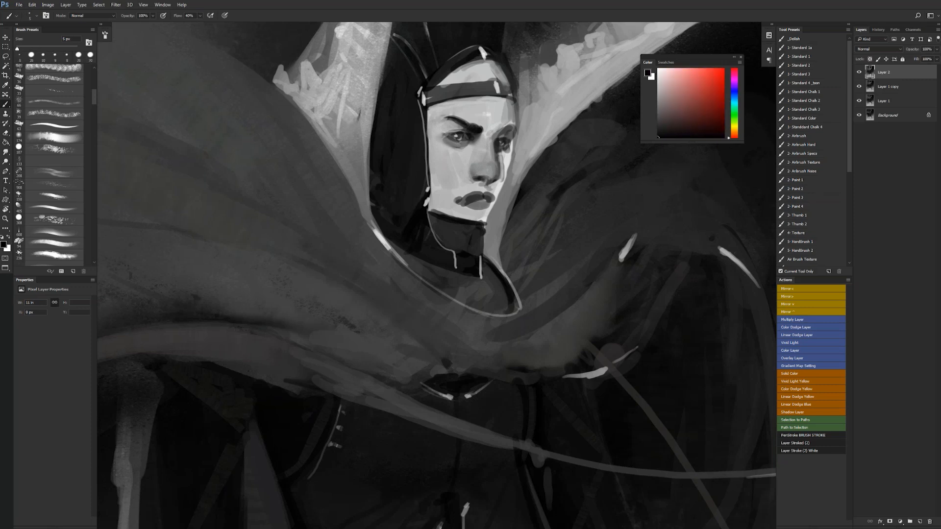
pyautogui.press(']')
pyautogui.press(']')
pyautogui.press(']')
pyautogui.press(']')
pyautogui.keyDown('alt'); pyautogui.click(449, 133); pyautogui.keyUp('alt')
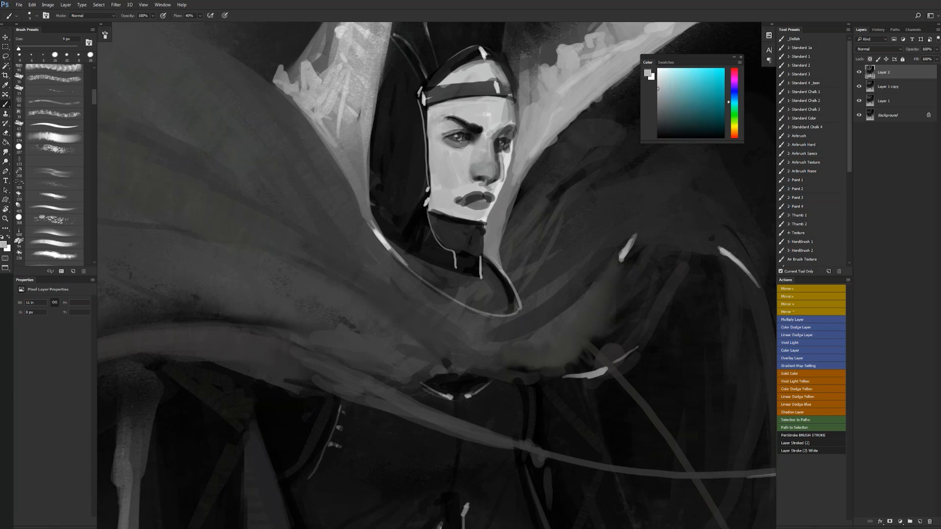
pyautogui.press('d')
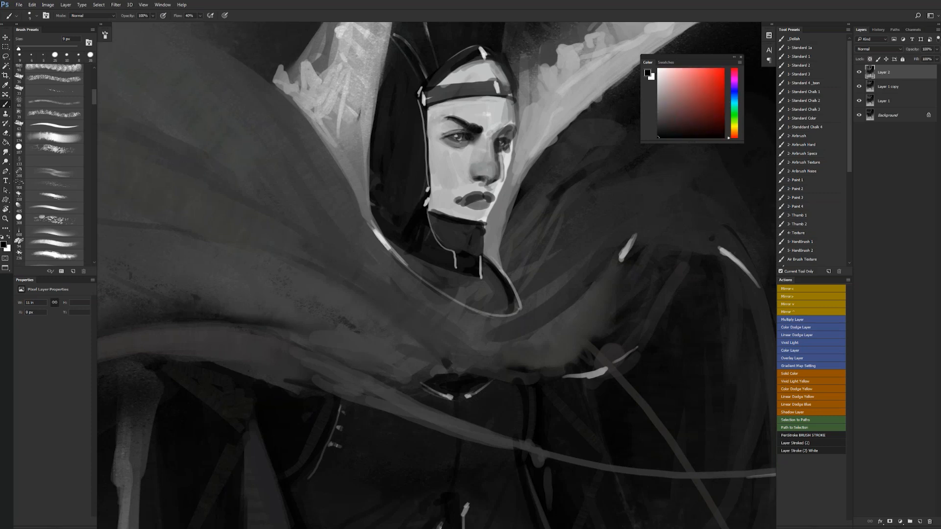
pyautogui.keyDown('alt'); pyautogui.click(436, 133); pyautogui.keyUp('alt')
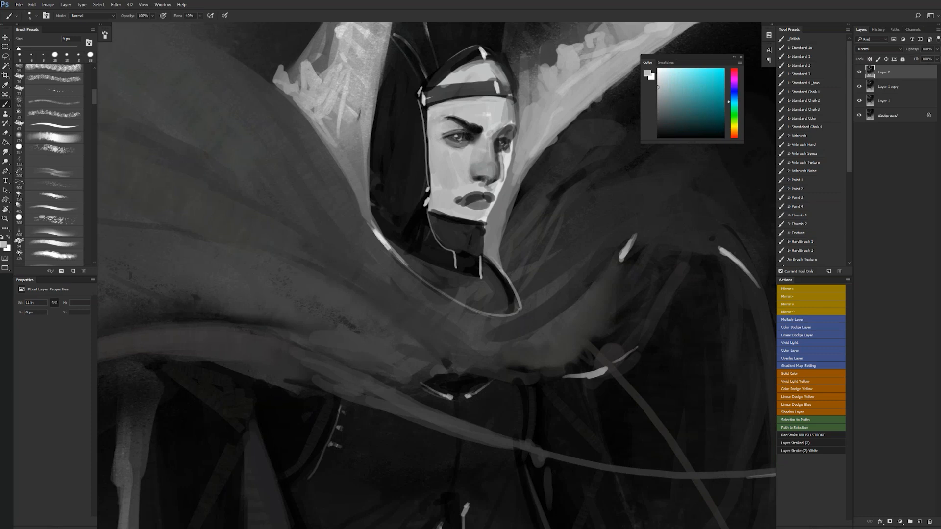
# - Paint light grey below the near eye and retouch the skin beside the nose with a larger brush
pyautogui.keyDown('alt'); pyautogui.click(450, 143); pyautogui.keyUp('alt')
pyautogui.press(']')
pyautogui.press(']')
pyautogui.press(']')
pyautogui.press(']')
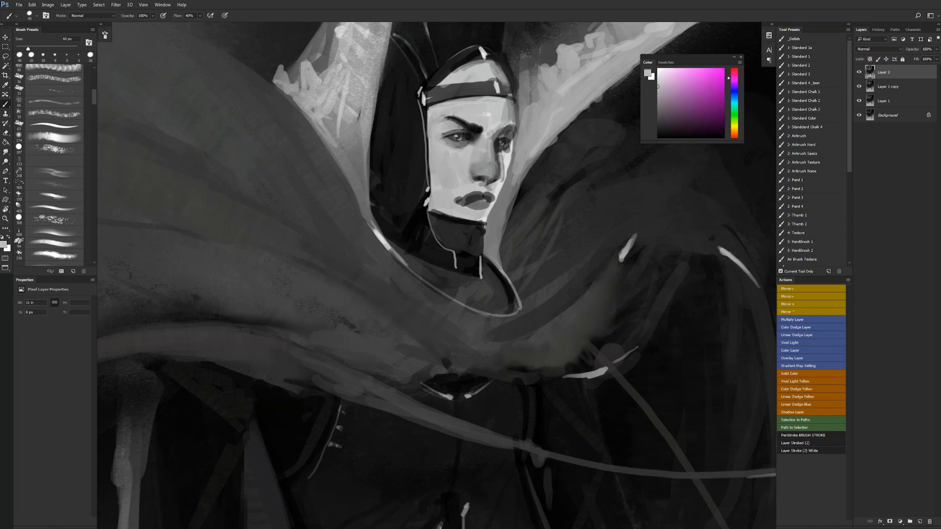
pyautogui.press('[')
pyautogui.keyDown('alt'); pyautogui.click(502, 164); pyautogui.keyUp('alt')
pyautogui.moveTo(500, 159); pyautogui.dragTo(506, 172)
# - Touch up the far cheek's edge next to the eye with a smaller brush and undo the last stroke
pyautogui.press('[')
pyautogui.press('[')
pyautogui.keyDown('alt'); pyautogui.click(511, 150); pyautogui.keyUp('alt')
pyautogui.keyDown('alt'); pyautogui.click(511, 151); pyautogui.keyUp('alt')
pyautogui.keyDown('alt'); pyautogui.click(514, 143); pyautogui.keyUp('alt')
pyautogui.moveTo(520, 133); pyautogui.dragTo(518, 141)
pyautogui.hotkey('ctrl', 'z')
# - Switch to the Standard 2 brush and tone down the bright rim along the far cheek with greys
pyautogui.click(810, 67)
pyautogui.press('[')
pyautogui.press('[')
pyautogui.press('[')
pyautogui.press('[')
pyautogui.press('[')
pyautogui.press('[')
pyautogui.press('[')
pyautogui.press('[')
pyautogui.press('[')
pyautogui.press('[')
pyautogui.keyDown('alt'); pyautogui.click(514, 142); pyautogui.keyUp('alt')
pyautogui.moveTo(517, 137)
pyautogui.mouseDown()
pyautogui.moveTo(515, 155)
pyautogui.moveTo(499, 166)
pyautogui.moveTo(510, 166)
pyautogui.moveTo(496, 200)
pyautogui.moveTo(496, 181)
pyautogui.mouseUp()
pyautogui.keyDown('alt'); pyautogui.click(505, 153); pyautogui.keyUp('alt')
pyautogui.keyDown('alt'); pyautogui.click(500, 167); pyautogui.keyUp('alt')
# - Shade the nose's underside and the skin beside the nostril in sampled greys with a 25 px brush
pyautogui.press('[')
pyautogui.press('[')
pyautogui.press('[')
pyautogui.press('d')
pyautogui.press(']')
pyautogui.press(']')
pyautogui.press(']')
pyautogui.keyDown('alt'); pyautogui.click(497, 191); pyautogui.keyUp('alt')
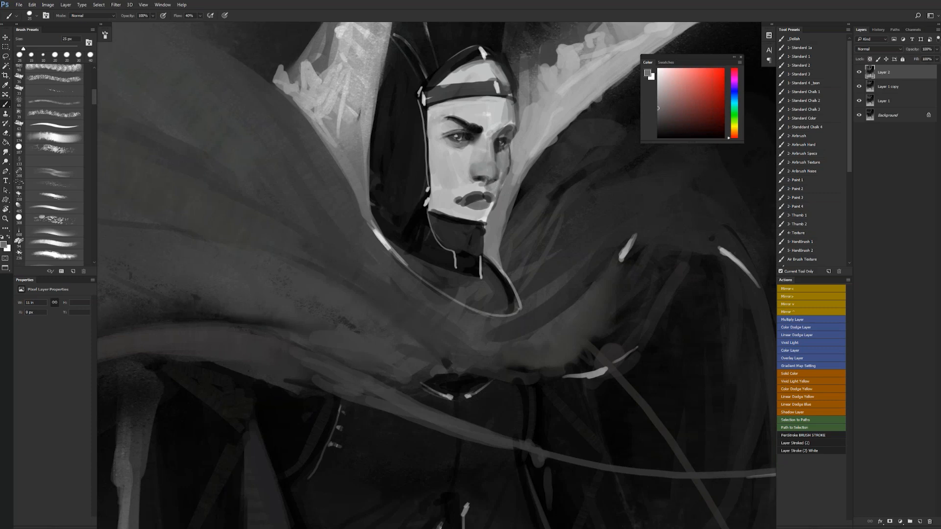
pyautogui.keyDown('alt'); pyautogui.click(482, 181); pyautogui.keyUp('alt')
pyautogui.moveTo(480, 181); pyautogui.dragTo(484, 180)
pyautogui.keyDown('alt'); pyautogui.click(484, 183); pyautogui.keyUp('alt')
pyautogui.press('d')
pyautogui.keyDown('alt'); pyautogui.click(481, 183); pyautogui.keyUp('alt')
pyautogui.moveTo(490, 190); pyautogui.dragTo(498, 177)
# - Darken and reshape the lips and touch up the chin below them with greys
pyautogui.press('d')
pyautogui.moveTo(487, 200)
pyautogui.mouseDown()
pyautogui.moveTo(478, 185)
pyautogui.moveTo(485, 203)
pyautogui.mouseUp()
pyautogui.keyDown('alt'); pyautogui.click(483, 205); pyautogui.keyUp('alt')
pyautogui.keyDown('alt'); pyautogui.click(471, 200); pyautogui.keyUp('alt')
pyautogui.keyDown('alt'); pyautogui.click(484, 201); pyautogui.keyUp('alt')
pyautogui.keyDown('alt'); pyautogui.click(482, 212); pyautogui.keyUp('alt')
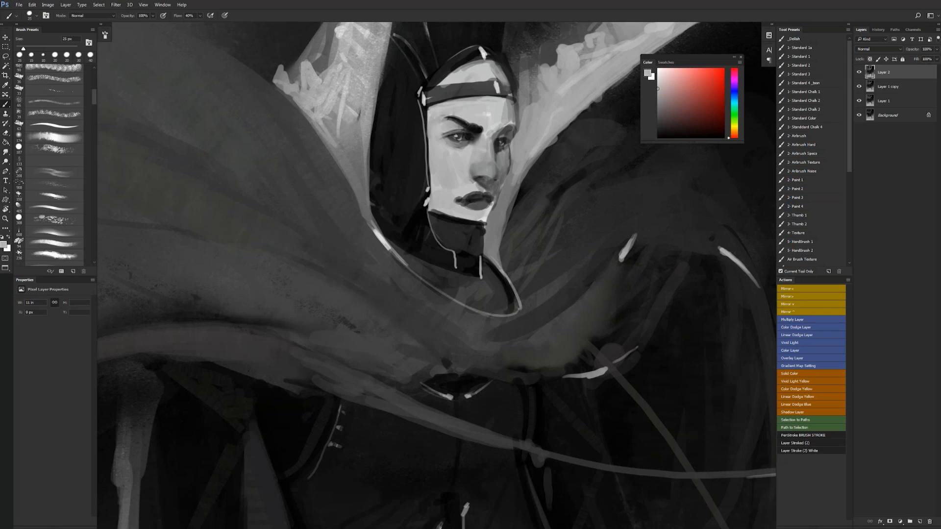
# - Reset the colours to black and white, check the whole figure and flip the canvas horizontally
pyautogui.press('d')
pyautogui.hotkey('ctrl', 'alt', 'space')
pyautogui.keyDown('ctrl'); pyautogui.keyDown('alt'); pyautogui.click(493, 220); pyautogui.keyUp('alt'); pyautogui.keyUp('ctrl')
pyautogui.keyDown('ctrl'); pyautogui.keyDown('alt'); pyautogui.click(494, 223); pyautogui.keyUp('alt'); pyautogui.keyUp('ctrl')
pyautogui.keyDown('ctrl'); pyautogui.keyDown('alt'); pyautogui.click(495, 224); pyautogui.keyUp('alt'); pyautogui.keyUp('ctrl')
pyautogui.keyDown('ctrl'); pyautogui.keyDown('alt'); pyautogui.click(496, 224); pyautogui.keyUp('alt'); pyautogui.keyUp('ctrl')
pyautogui.keyDown('ctrl'); pyautogui.keyDown('alt'); pyautogui.click(495, 225); pyautogui.keyUp('alt'); pyautogui.keyUp('ctrl')
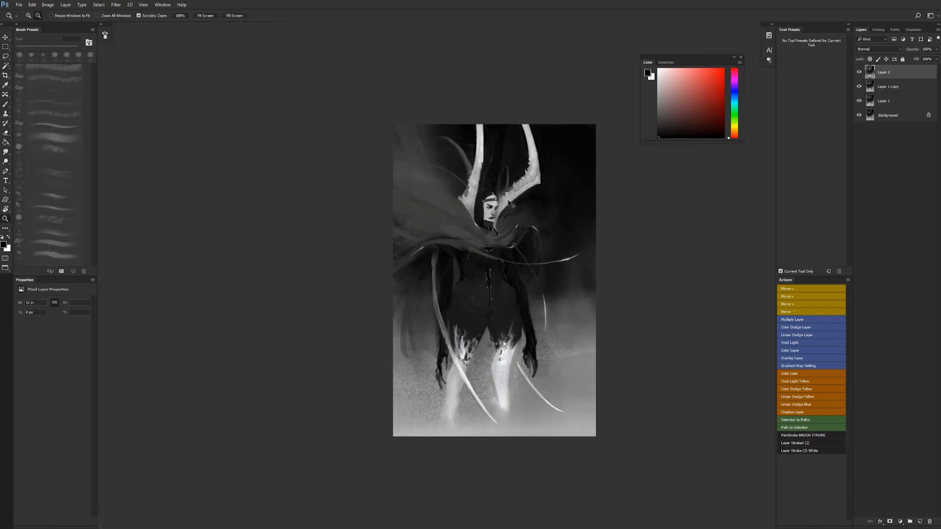
pyautogui.hotkey('ctrl', 'shift', 'h')
pyautogui.hotkey('ctrl', 'space')
pyautogui.keyDown('ctrl'); pyautogui.click(494, 210); pyautogui.keyUp('ctrl')
pyautogui.keyDown('ctrl'); pyautogui.click(495, 210); pyautogui.keyUp('ctrl')
pyautogui.keyDown('ctrl'); pyautogui.click(495, 210); pyautogui.keyUp('ctrl')
pyautogui.press('space')
pyautogui.moveTo(517, 227); pyautogui.dragTo(423, 170)
pyautogui.hotkey('ctrl', 'space')
pyautogui.keyDown('ctrl'); pyautogui.click(411, 184); pyautogui.keyUp('ctrl')
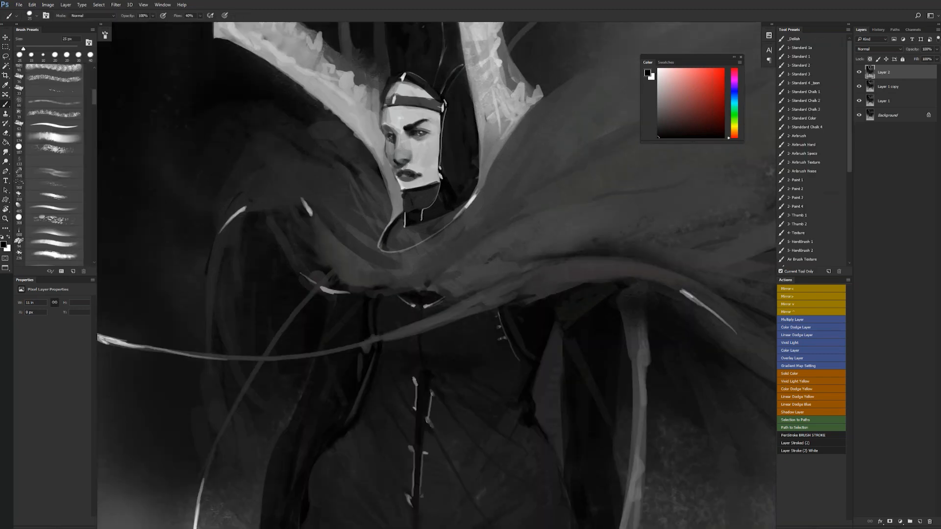
# - Shade the mouth's edge and the chin under the lower lip with dark greys sampled from the face
pyautogui.keyDown('alt'); pyautogui.click(397, 167); pyautogui.keyUp('alt')
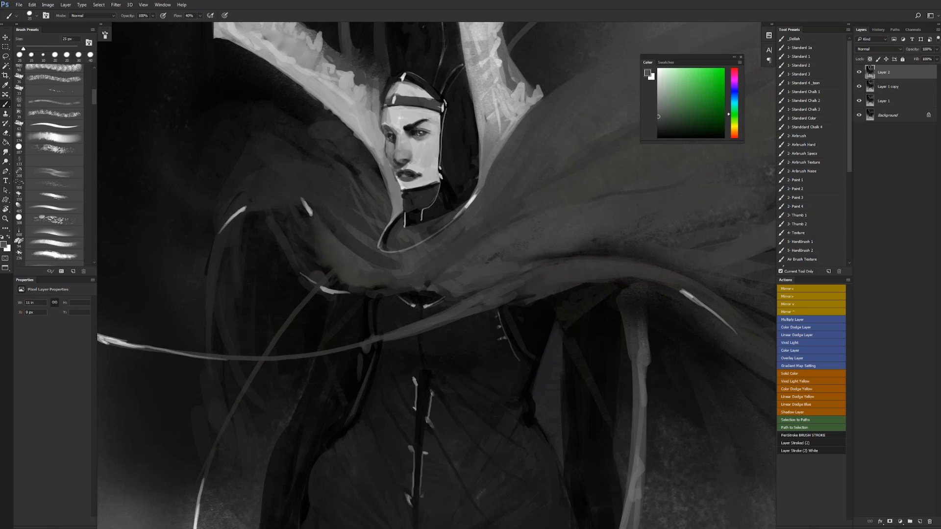
pyautogui.keyDown('alt'); pyautogui.click(393, 170); pyautogui.keyUp('alt')
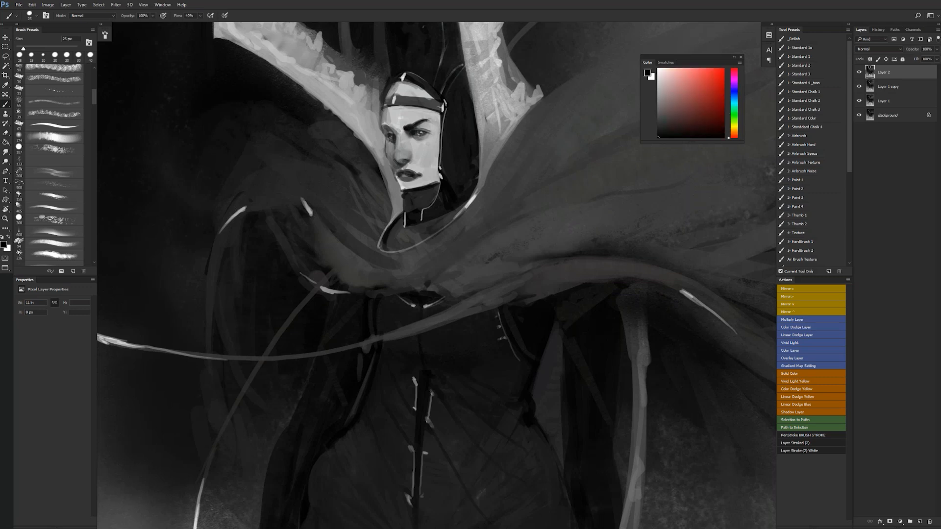
pyautogui.press('d')
pyautogui.keyDown('alt'); pyautogui.click(399, 181); pyautogui.keyUp('alt')
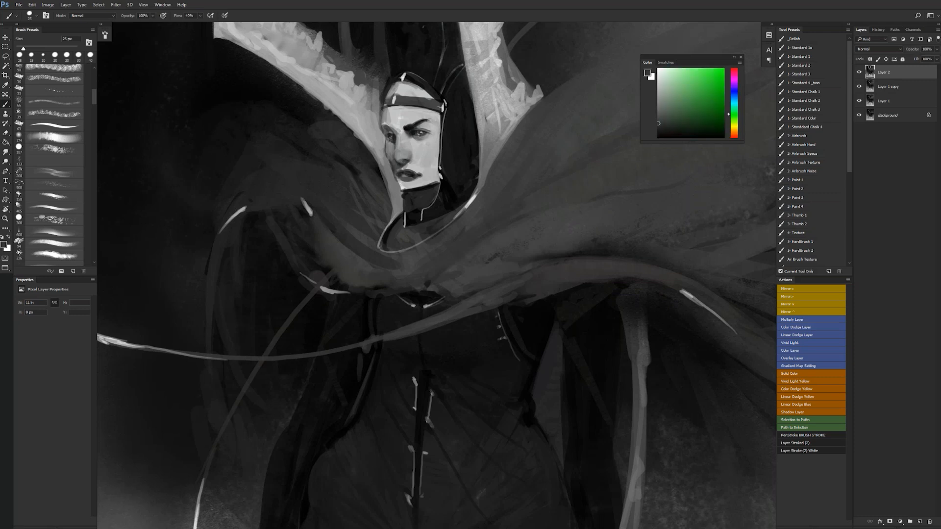
pyautogui.keyDown('alt'); pyautogui.click(403, 183); pyautogui.keyUp('alt')
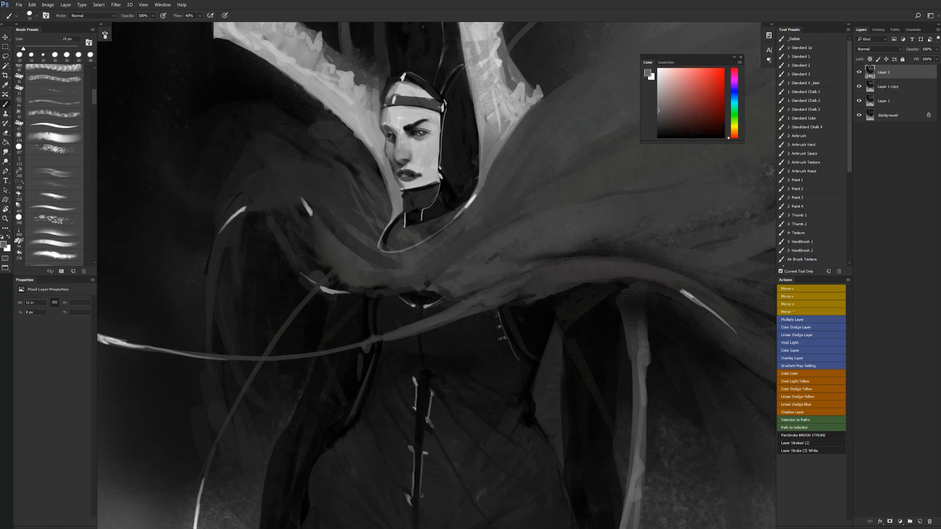
pyautogui.moveTo(400, 189); pyautogui.dragTo(406, 190)
pyautogui.keyDown('alt'); pyautogui.click(405, 194); pyautogui.keyUp('alt')
pyautogui.keyDown('alt'); pyautogui.click(404, 190); pyautogui.keyUp('alt')
# - Darken the lips and the area under the nose with sampled dark grey and reset the colours
pyautogui.keyDown('alt'); pyautogui.click(399, 174); pyautogui.keyUp('alt')
pyautogui.keyDown('alt'); pyautogui.click(414, 173); pyautogui.keyUp('alt')
pyautogui.keyDown('alt'); pyautogui.click(415, 178); pyautogui.keyUp('alt')
pyautogui.keyDown('alt'); pyautogui.click(402, 166); pyautogui.keyUp('alt')
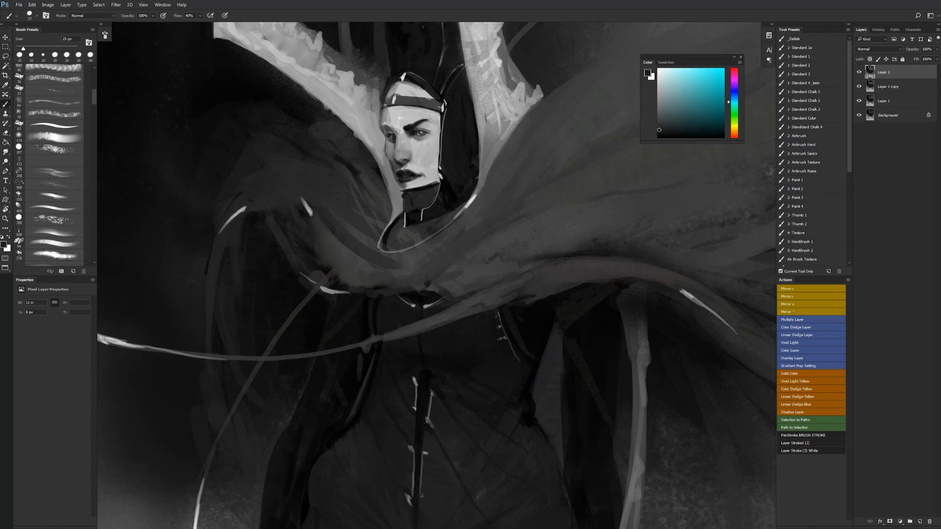
pyautogui.keyDown('alt'); pyautogui.click(404, 164); pyautogui.keyUp('alt')
pyautogui.press('d')
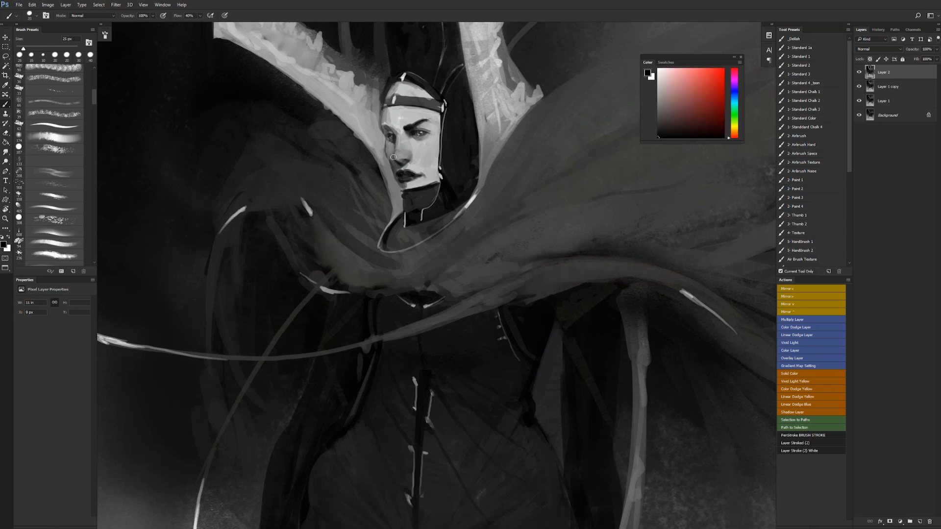
# - Smudge the shading across the nose bridge and eye area and touch it up with sampled grey brush strokes
pyautogui.click(658, 117)
pyautogui.press('r')
pyautogui.moveTo(402, 145); pyautogui.dragTo(390, 128)
pyautogui.press('b')
pyautogui.keyDown('alt'); pyautogui.click(390, 123); pyautogui.keyUp('alt')
pyautogui.keyDown('alt'); pyautogui.click(393, 135); pyautogui.keyUp('alt')
# - Reset the colours and rework the face's outer edge beside the brow with greys
pyautogui.press('d')
pyautogui.moveTo(384, 126)
pyautogui.mouseDown()
pyautogui.moveTo(391, 130)
pyautogui.moveTo(380, 125)
pyautogui.moveTo(387, 119)
pyautogui.mouseUp()
pyautogui.keyDown('alt'); pyautogui.click(381, 121); pyautogui.keyUp('alt')
pyautogui.keyDown('alt'); pyautogui.click(378, 121); pyautogui.keyUp('alt')
pyautogui.press('r')
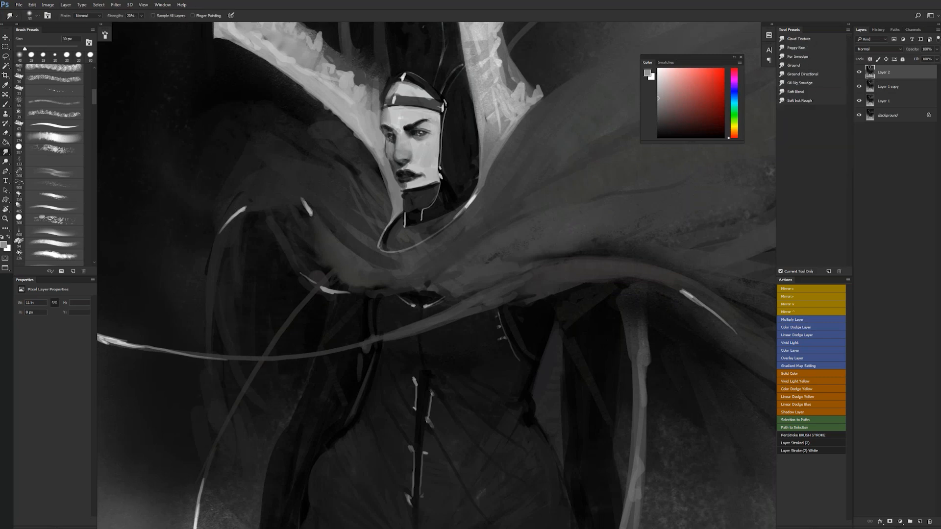
pyautogui.press('b')
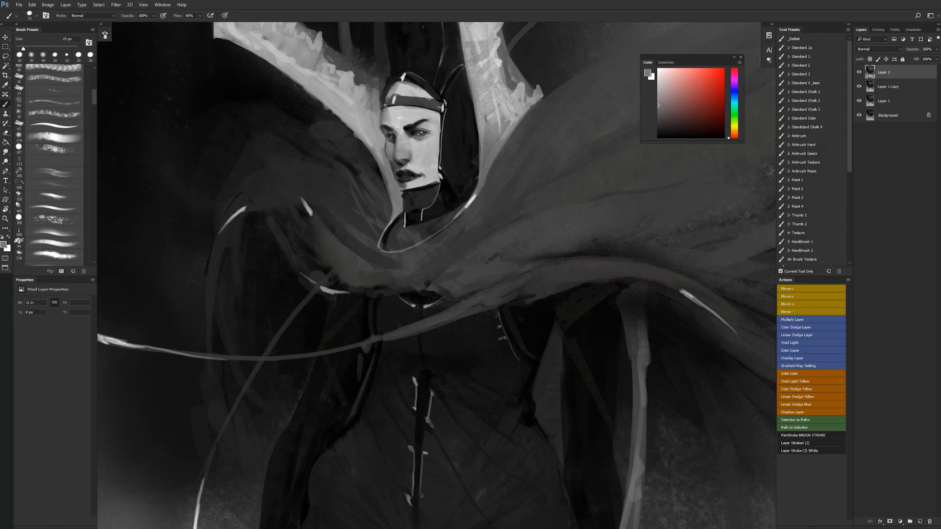
pyautogui.keyDown('alt'); pyautogui.click(383, 161); pyautogui.keyUp('alt')
pyautogui.moveTo(387, 159)
pyautogui.mouseDown()
pyautogui.moveTo(392, 181)
pyautogui.moveTo(381, 145)
pyautogui.moveTo(391, 173)
pyautogui.mouseUp()
pyautogui.keyDown('alt'); pyautogui.click(388, 166); pyautogui.keyUp('alt')
pyautogui.keyDown('alt'); pyautogui.click(385, 163); pyautogui.keyUp('alt')
pyautogui.hotkey('ctrl', 'alt', 'z')
pyautogui.hotkey('ctrl', 'alt', 'z')
pyautogui.hotkey('ctrl', 'alt', 'z')
# - Swap the colours and paint light grey along the cheek's outer edge and the horn base beside the face
pyautogui.press('x')
pyautogui.keyDown('alt'); pyautogui.click(383, 146); pyautogui.keyUp('alt')
pyautogui.hotkey('ctrl', 'z')
pyautogui.keyDown('alt'); pyautogui.click(393, 162); pyautogui.keyUp('alt')
pyautogui.keyDown('alt'); pyautogui.click(384, 163); pyautogui.keyUp('alt')
pyautogui.moveTo(385, 167); pyautogui.dragTo(396, 202)
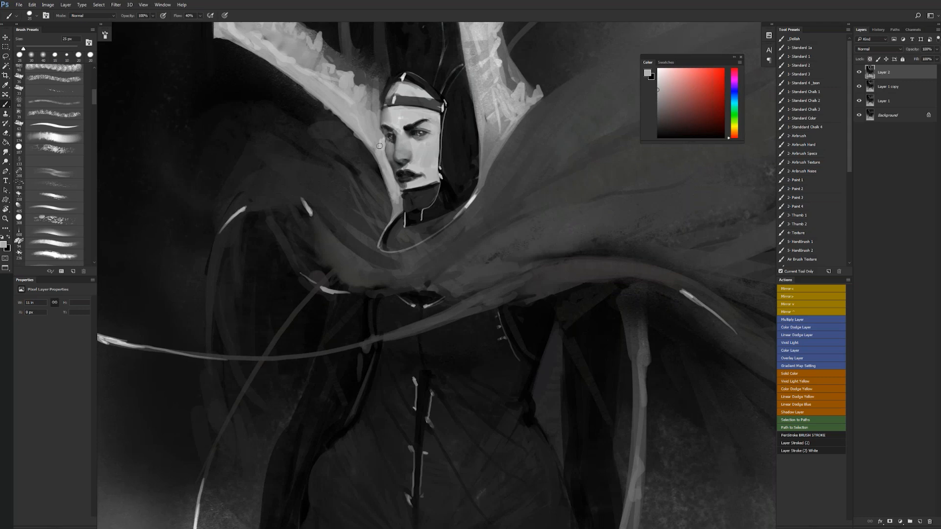
pyautogui.moveTo(378, 112); pyautogui.dragTo(376, 133)
pyautogui.moveTo(366, 137)
pyautogui.mouseDown()
pyautogui.moveTo(374, 148)
pyautogui.moveTo(373, 112)
pyautogui.mouseUp()
# - Flip the canvas horizontally and touch up the horn edge beside the cheek with a 20 px brush and sampled grey
pyautogui.press('z')
pyautogui.moveTo(382, 148)
pyautogui.mouseDown()
pyautogui.moveTo(338, 149)
pyautogui.moveTo(419, 155)
pyautogui.mouseUp()
pyautogui.press('r')
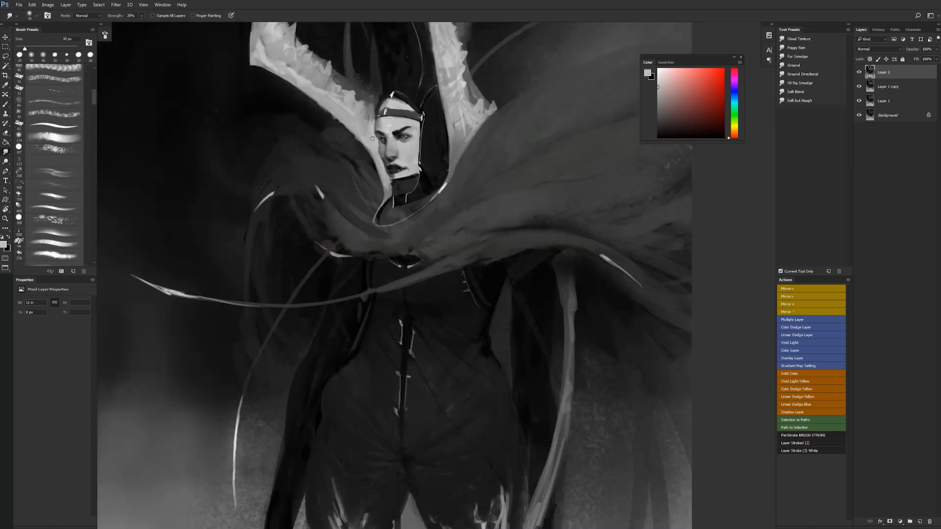
pyautogui.hotkey('ctrl', 'shift', 'h')
pyautogui.moveTo(518, 157); pyautogui.dragTo(611, 176)
pyautogui.press('b')
pyautogui.keyDown('alt'); pyautogui.click(468, 169); pyautogui.keyUp('alt')
pyautogui.press('[')
pyautogui.moveTo(497, 173); pyautogui.dragTo(493, 182)
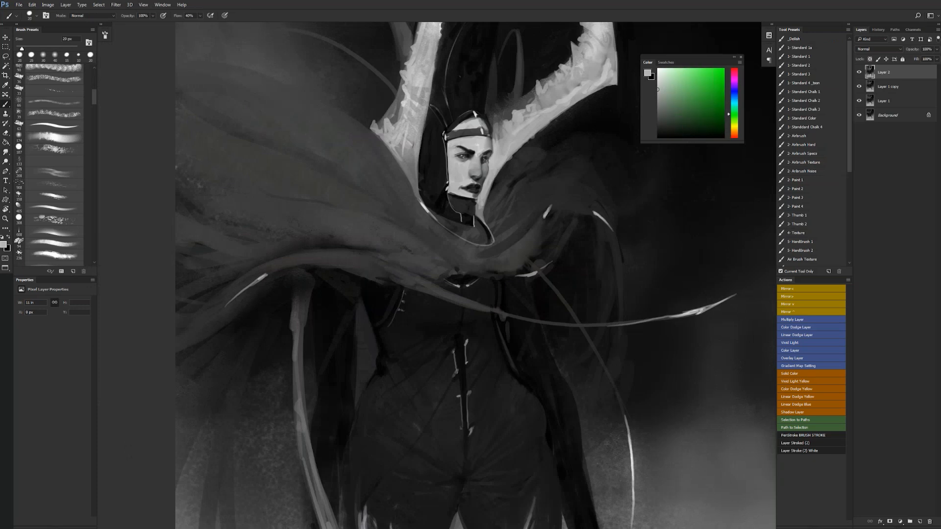
# - Reset the colours and shade the lower part of the left horn with sampled dark grey, using a 30 px brush
pyautogui.press(']')
pyautogui.press(']')
pyautogui.press(']')
pyautogui.keyDown('alt'); pyautogui.click(540, 103); pyautogui.keyUp('alt')
pyautogui.press(']')
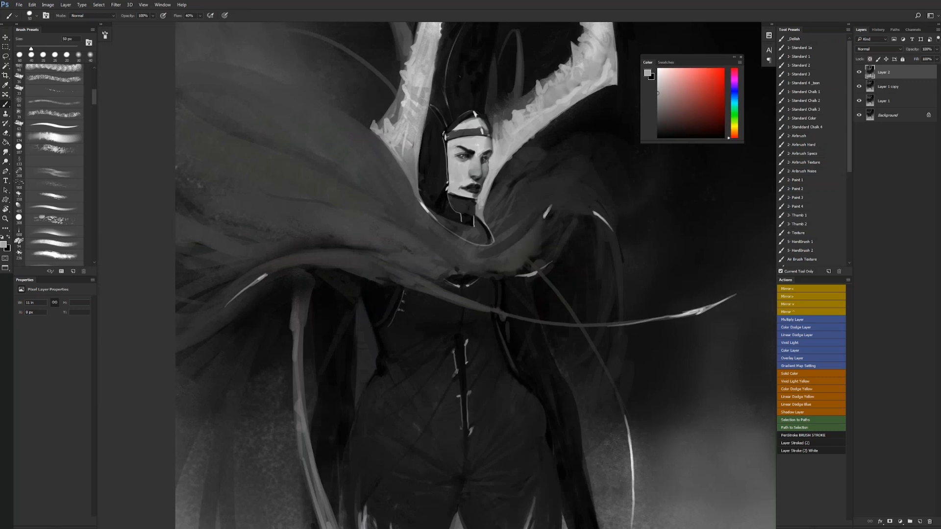
pyautogui.moveTo(550, 100)
pyautogui.mouseDown()
pyautogui.moveTo(578, 83)
pyautogui.moveTo(521, 155)
pyautogui.mouseUp()
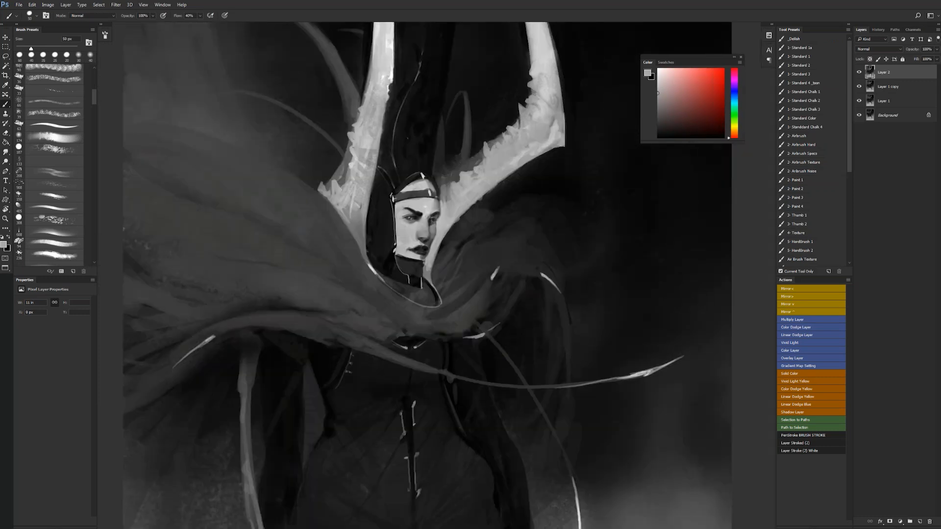
pyautogui.keyDown('alt'); pyautogui.click(361, 158); pyautogui.keyUp('alt')
pyautogui.press('[')
pyautogui.press('[')
pyautogui.press('d')
pyautogui.keyDown('alt'); pyautogui.click(360, 188); pyautogui.keyUp('alt')
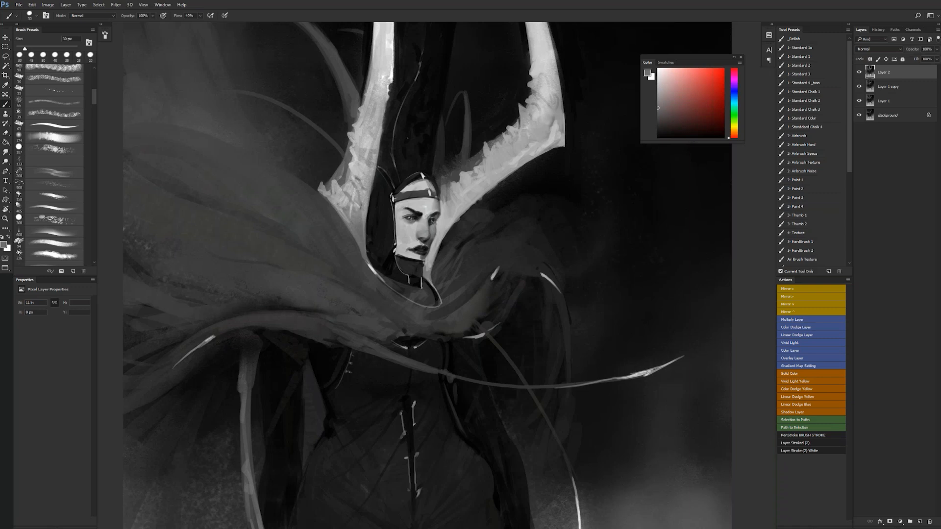
# - Check the whole figure and touch up the jagged inner edge of the right horn with sampled grey
pyautogui.press('z')
pyautogui.keyDown('alt'); pyautogui.click(367, 235); pyautogui.keyUp('alt')
pyautogui.keyDown('alt'); pyautogui.click(366, 235); pyautogui.keyUp('alt')
pyautogui.keyDown('alt'); pyautogui.click(366, 235); pyautogui.keyUp('alt')
pyautogui.click(432, 210)
pyautogui.click(431, 210)
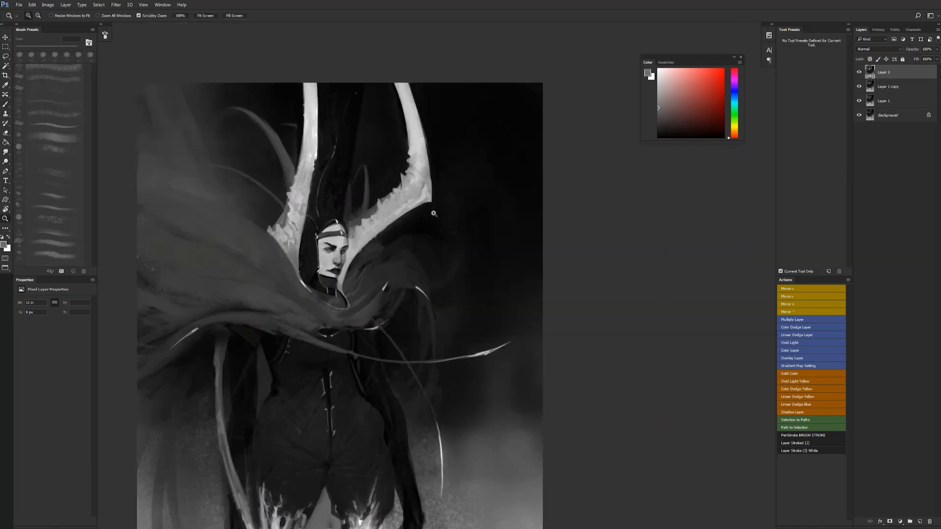
pyautogui.click(431, 210)
pyautogui.press('b')
pyautogui.moveTo(326, 236); pyautogui.dragTo(440, 184)
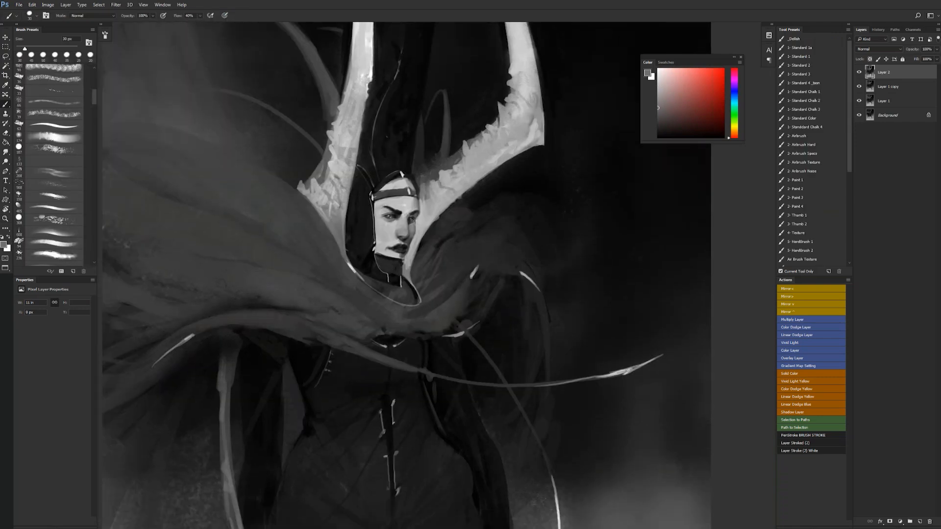
pyautogui.keyDown('alt'); pyautogui.click(445, 185); pyautogui.keyUp('alt')
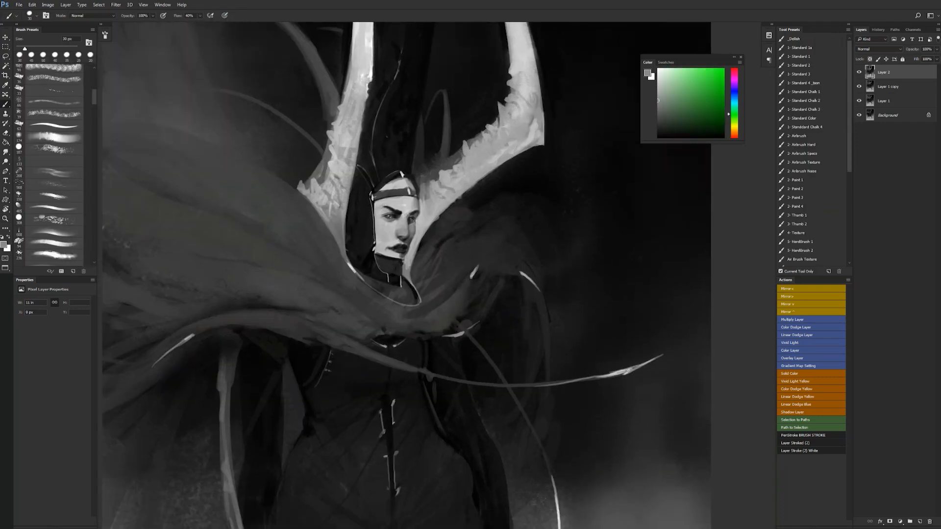
pyautogui.keyDown('alt'); pyautogui.click(500, 143); pyautogui.keyUp('alt')
# - Refine the outer edge of the left horn with sampled dark and light greys
pyautogui.keyDown('alt'); pyautogui.click(466, 325); pyautogui.keyUp('alt')
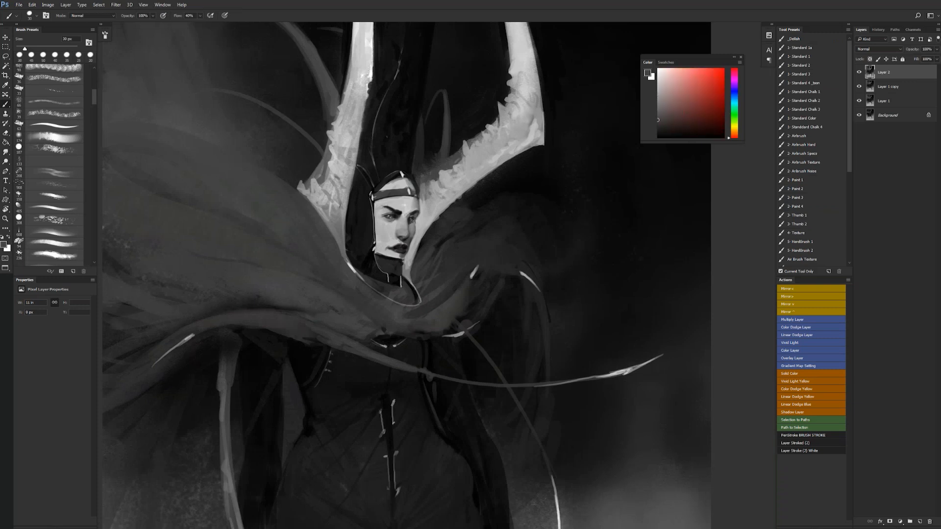
pyautogui.keyDown('alt'); pyautogui.click(357, 103); pyautogui.keyUp('alt')
pyautogui.keyDown('alt'); pyautogui.click(352, 101); pyautogui.keyUp('alt')
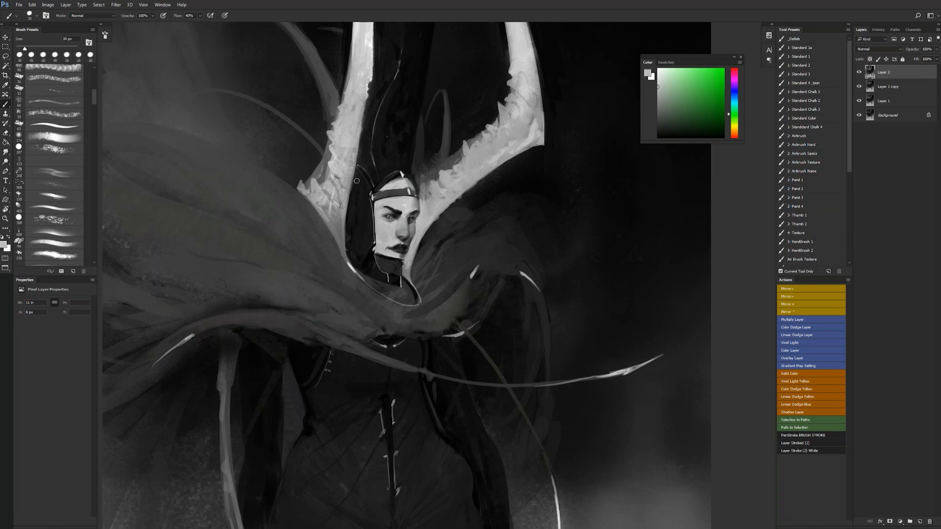
# - Lighten the face below the dark eyebrow with sampled light grey, using a 30 px brush
pyautogui.moveTo(356, 181); pyautogui.dragTo(388, 145)
pyautogui.keyDown('ctrl'); pyautogui.click(434, 186); pyautogui.keyUp('ctrl')
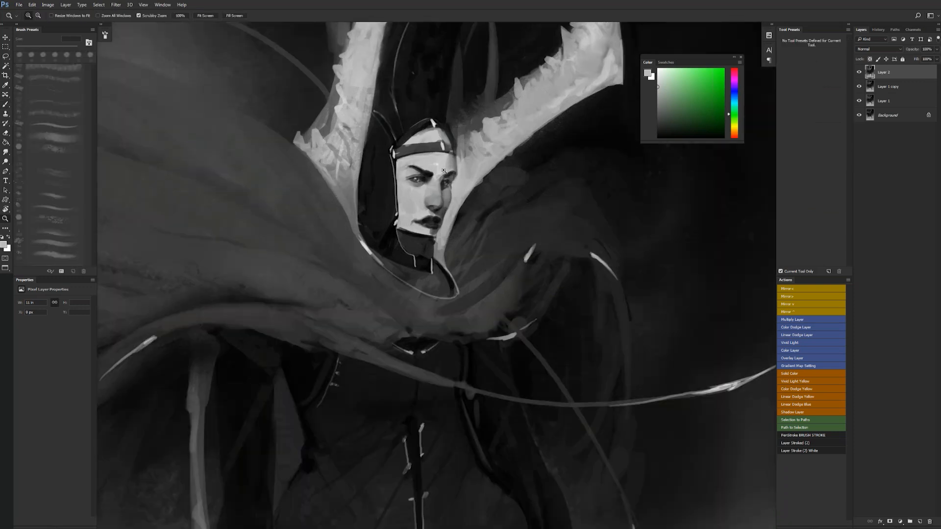
pyautogui.keyDown('alt'); pyautogui.click(426, 188); pyautogui.keyUp('alt')
pyautogui.press('d')
pyautogui.press('x')
pyautogui.press('[')
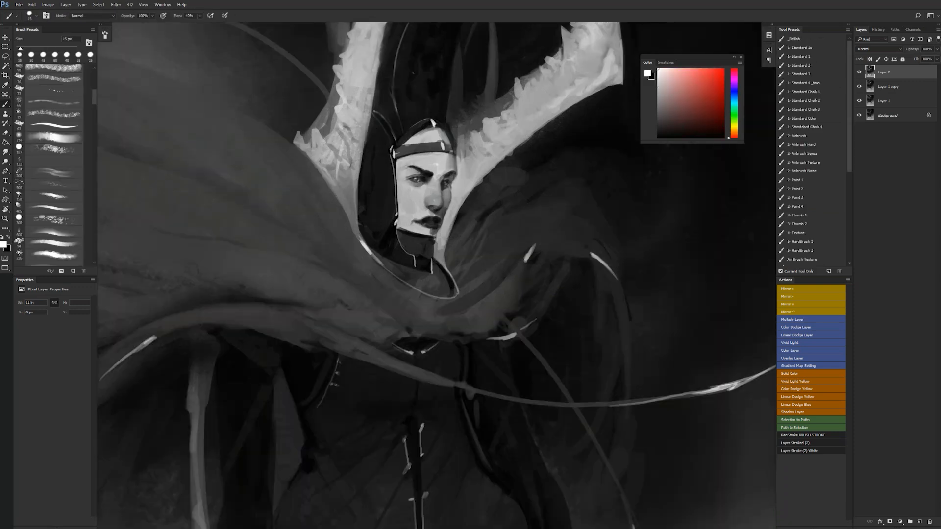
pyautogui.press('[')
pyautogui.press('[')
pyautogui.press(']')
pyautogui.press(']')
pyautogui.press(']')
pyautogui.keyDown('alt'); pyautogui.click(402, 181); pyautogui.keyUp('alt')
pyautogui.keyDown('alt'); pyautogui.click(403, 180); pyautogui.keyUp('alt')
pyautogui.keyDown('alt'); pyautogui.click(403, 180); pyautogui.keyUp('alt')
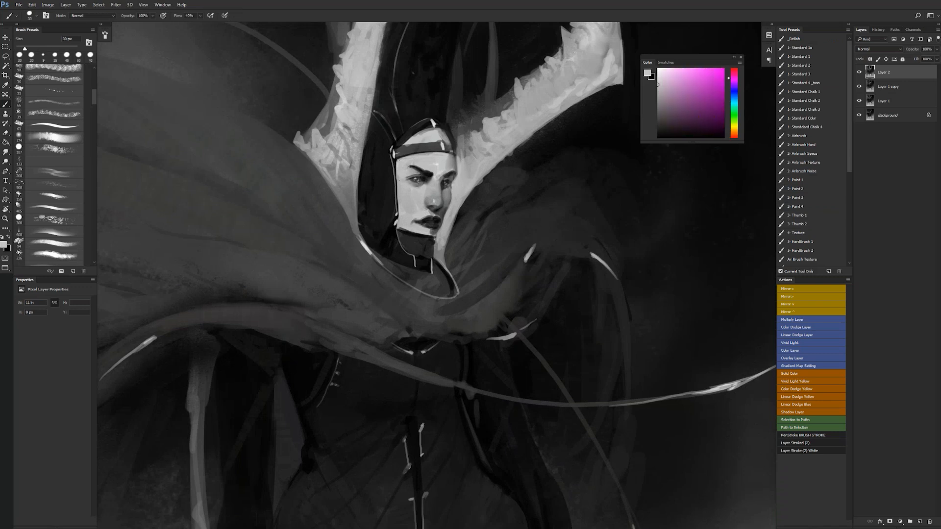
# - Reset the colours, darken the outer end of the eyebrow with black and trim it with sampled light grey
pyautogui.press('d')
pyautogui.moveTo(414, 168); pyautogui.dragTo(404, 171)
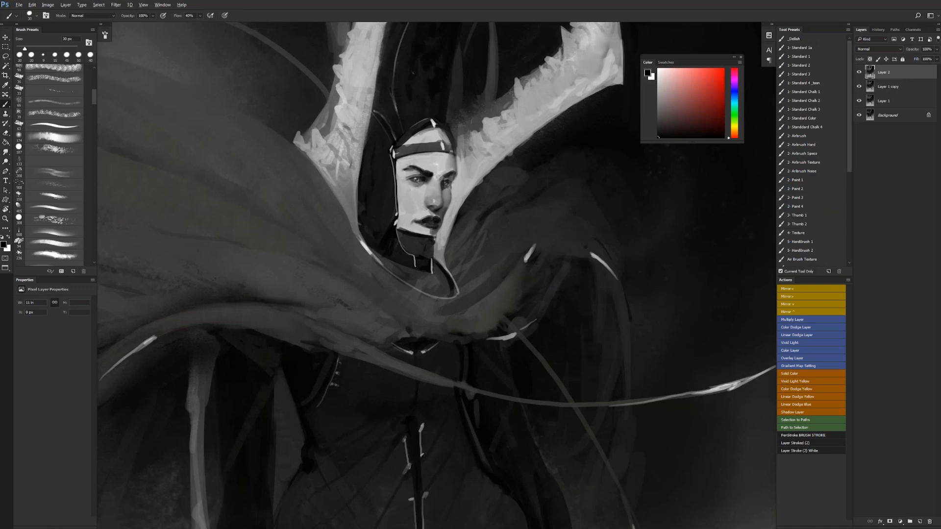
pyautogui.keyDown('alt'); pyautogui.click(403, 169); pyautogui.keyUp('alt')
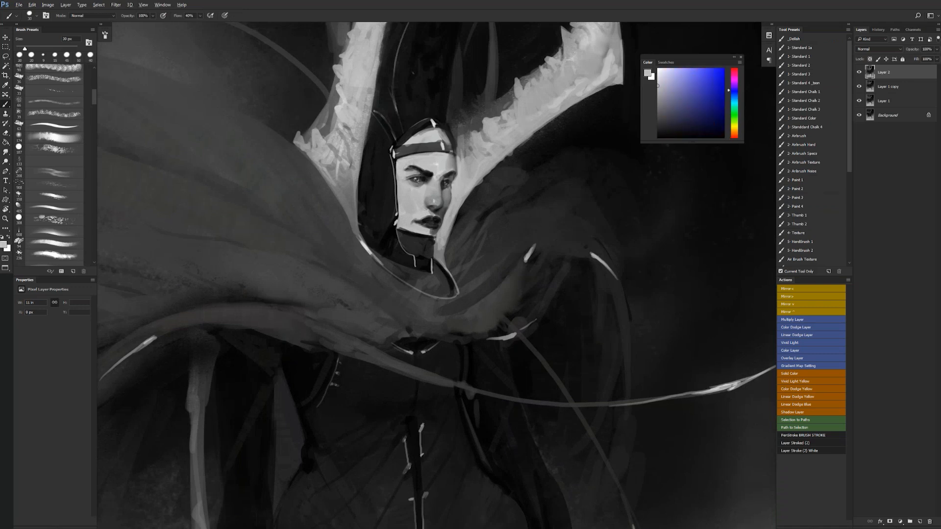
# - Flip the canvas horizontally and touch up the horn bases on both sides of the face with sampled light greys
pyautogui.press('z')
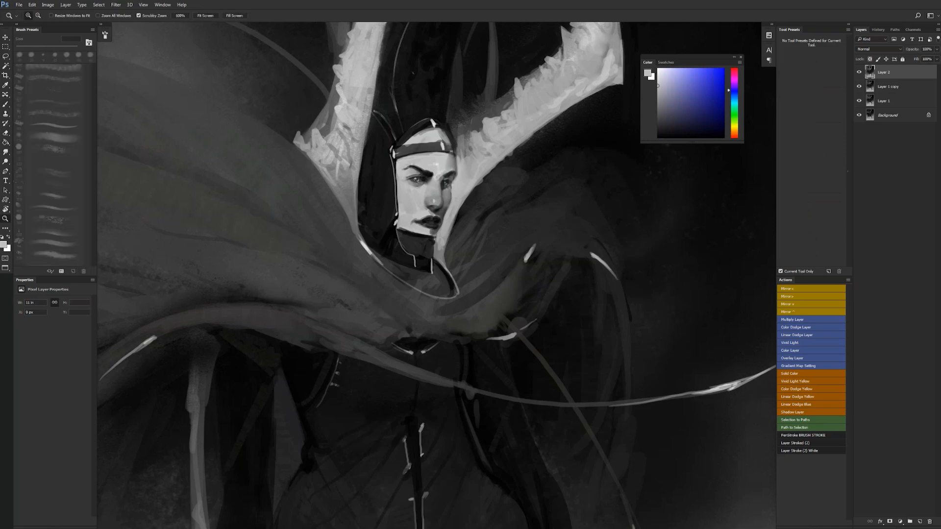
pyautogui.keyDown('alt'); pyautogui.click(432, 214); pyautogui.keyUp('alt')
pyautogui.keyDown('alt'); pyautogui.click(431, 214); pyautogui.keyUp('alt')
pyautogui.keyDown('alt'); pyautogui.click(431, 215); pyautogui.keyUp('alt')
pyautogui.keyDown('alt'); pyautogui.click(431, 215); pyautogui.keyUp('alt')
pyautogui.hotkey('ctrl', 'shift', 'h')
pyautogui.hotkey('ctrl', 'space')
pyautogui.click(435, 194)
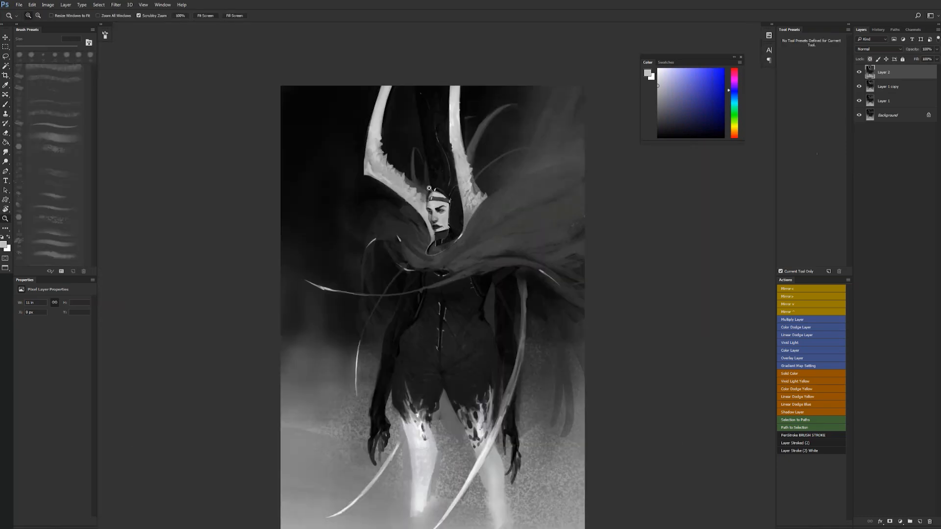
pyautogui.click(419, 188)
pyautogui.click(420, 188)
pyautogui.keyDown('alt'); pyautogui.click(494, 237); pyautogui.keyUp('alt')
pyautogui.keyDown('alt'); pyautogui.click(494, 238); pyautogui.keyUp('alt')
pyautogui.moveTo(495, 309); pyautogui.dragTo(487, 224)
pyautogui.keyDown('alt'); pyautogui.click(461, 150); pyautogui.keyUp('alt')
pyautogui.keyDown('alt'); pyautogui.click(455, 156); pyautogui.keyUp('alt')
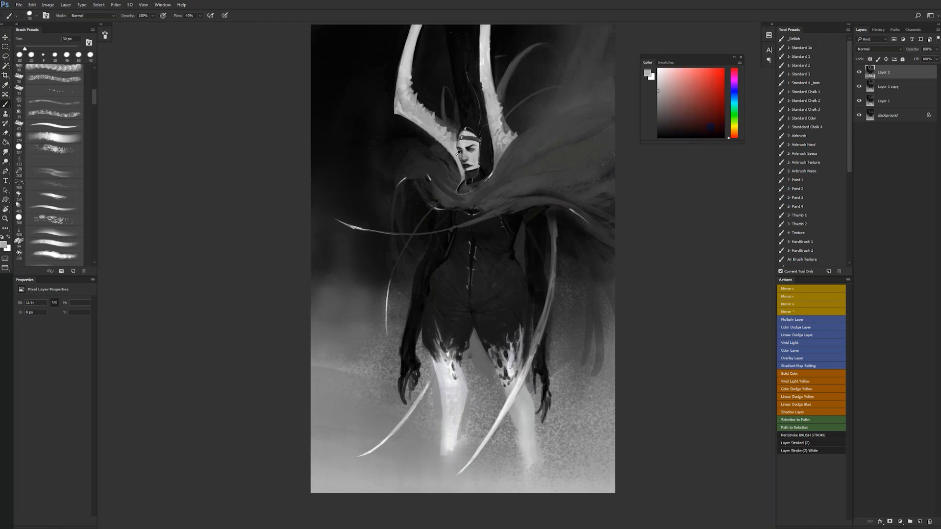
pyautogui.keyDown('alt'); pyautogui.click(456, 155); pyautogui.keyUp('alt')
pyautogui.moveTo(455, 158); pyautogui.dragTo(459, 175)
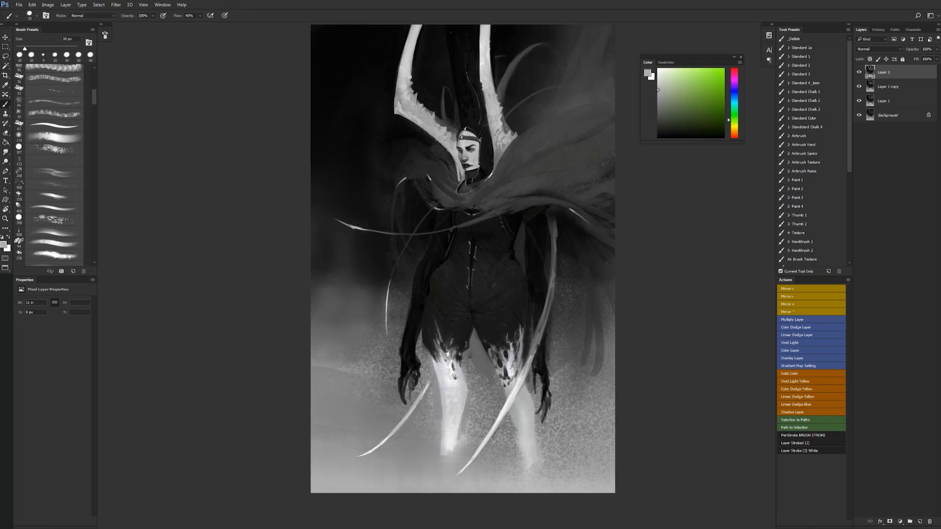
pyautogui.moveTo(491, 138); pyautogui.dragTo(493, 169)
# - Flip the canvas back horizontally and refine the left horn's base and the collar edge below the face with sampled greys
pyautogui.keyDown('ctrl'); pyautogui.keyDown('alt'); pyautogui.click(481, 239); pyautogui.keyUp('alt'); pyautogui.keyUp('ctrl')
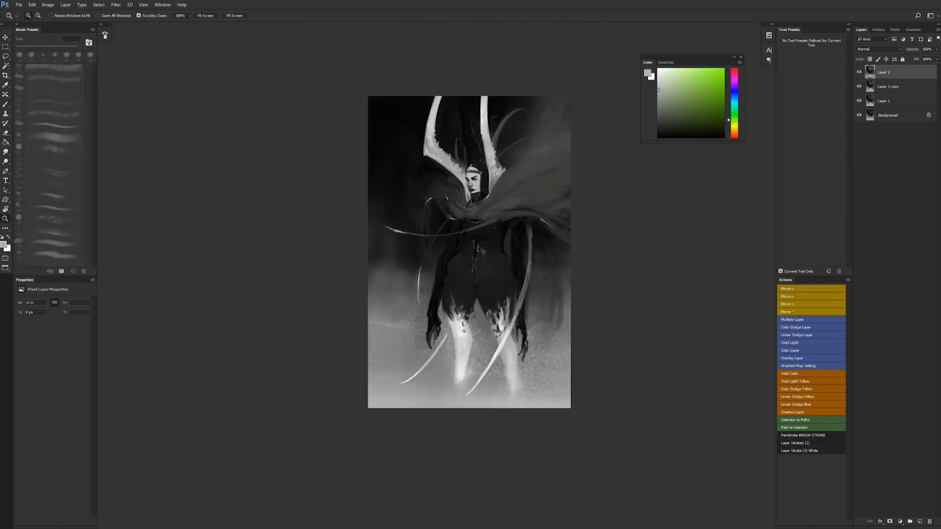
pyautogui.hotkey('ctrl', 'shift', 'h')
pyautogui.keyDown('ctrl'); pyautogui.click(471, 209); pyautogui.keyUp('ctrl')
pyautogui.keyDown('ctrl'); pyautogui.click(472, 208); pyautogui.keyUp('ctrl')
pyautogui.keyDown('alt'); pyautogui.click(471, 182); pyautogui.keyUp('alt')
pyautogui.keyDown('alt'); pyautogui.click(471, 177); pyautogui.keyUp('alt')
pyautogui.moveTo(470, 174); pyautogui.dragTo(470, 186)
pyautogui.keyDown('alt'); pyautogui.click(470, 174); pyautogui.keyUp('alt')
pyautogui.keyDown('alt'); pyautogui.click(472, 173); pyautogui.keyUp('alt')
pyautogui.keyDown('alt'); pyautogui.click(471, 178); pyautogui.keyUp('alt')
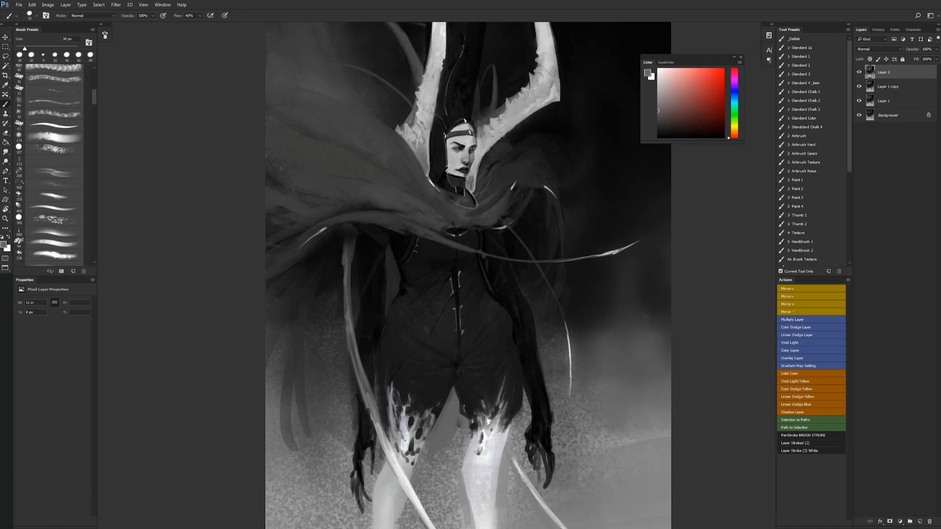
pyautogui.keyDown('alt'); pyautogui.click(429, 149); pyautogui.keyUp('alt')
pyautogui.moveTo(430, 156)
pyautogui.mouseDown()
pyautogui.moveTo(437, 192)
pyautogui.moveTo(475, 198)
pyautogui.mouseUp()
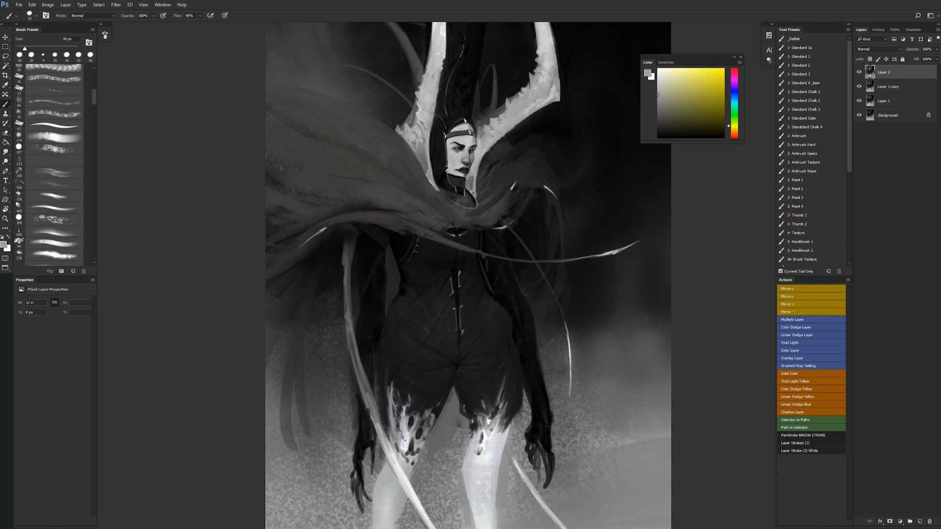
# - Touch up the edge of the left horn with black and the base of the right horn with sampled light grey
pyautogui.press('d')
pyautogui.moveTo(430, 96); pyautogui.dragTo(429, 123)
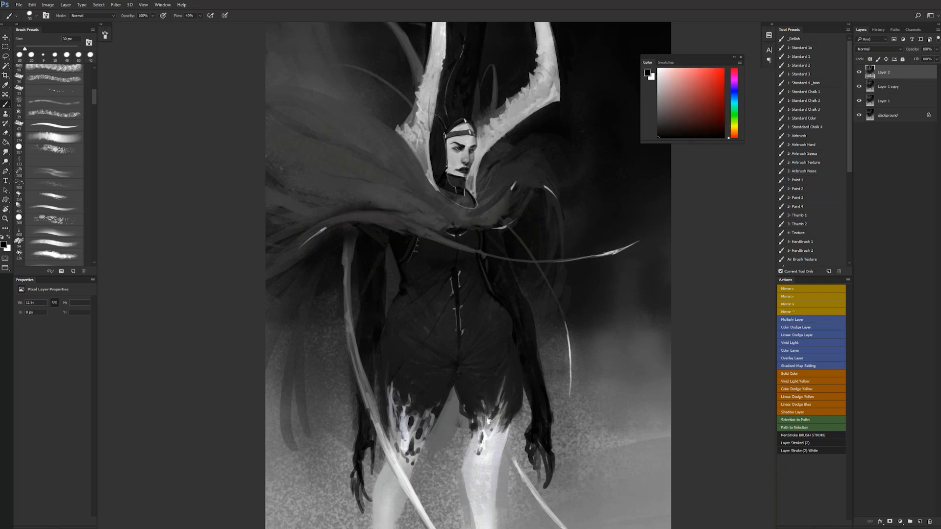
pyautogui.moveTo(500, 132)
pyautogui.mouseDown()
pyautogui.moveTo(479, 162)
pyautogui.moveTo(483, 155)
pyautogui.mouseUp()
pyautogui.keyDown('alt'); pyautogui.click(490, 135); pyautogui.keyUp('alt')
# - Flip the canvas horizontally and paint cape folds and strands over the left shoulder with sampled dark greys and an 80 px brush
pyautogui.press('z')
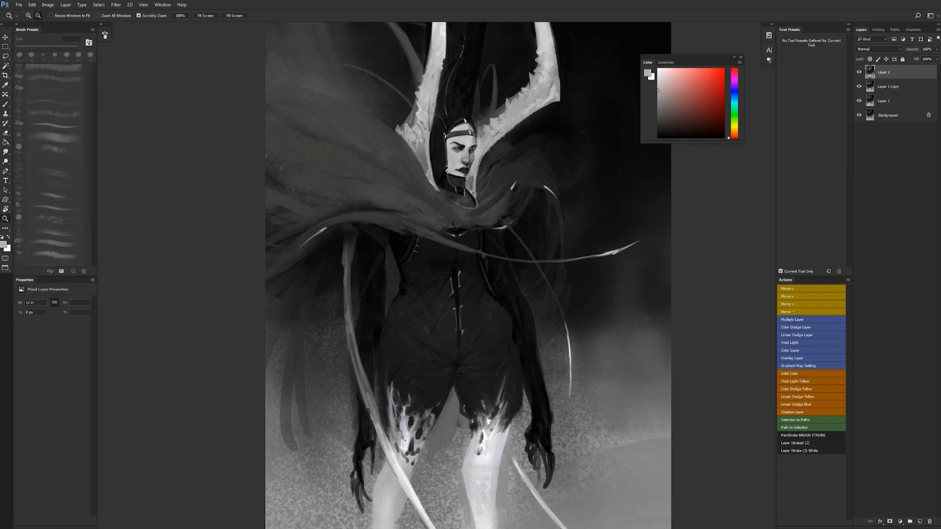
pyautogui.keyDown('alt'); pyautogui.click(501, 153); pyautogui.keyUp('alt')
pyautogui.keyDown('alt'); pyautogui.click(501, 153); pyautogui.keyUp('alt')
pyautogui.hotkey('ctrl', 'shift', 'h')
pyautogui.press('b')
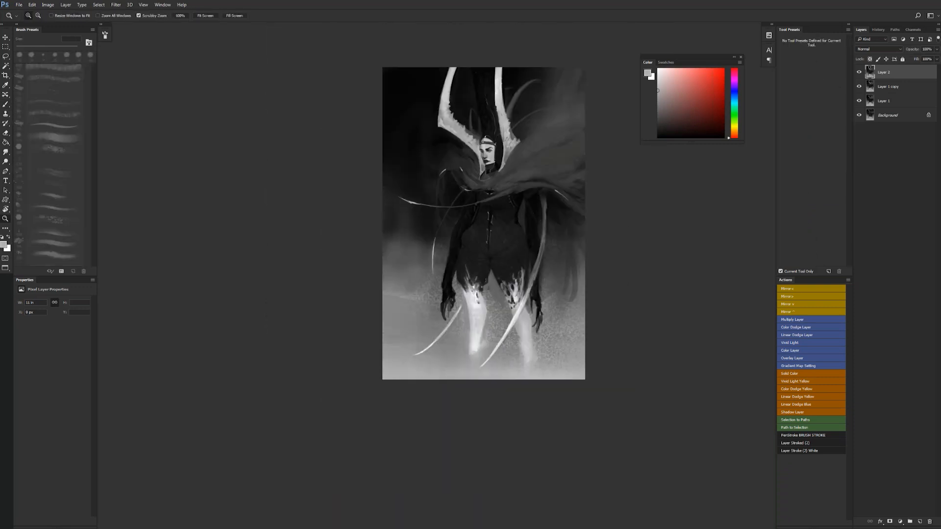
pyautogui.scroll(3, 530, 214)
pyautogui.press('d')
pyautogui.press('x')
pyautogui.press('[')
pyautogui.keyDown('alt'); pyautogui.click(553, 239); pyautogui.keyUp('alt')
pyautogui.press(']')
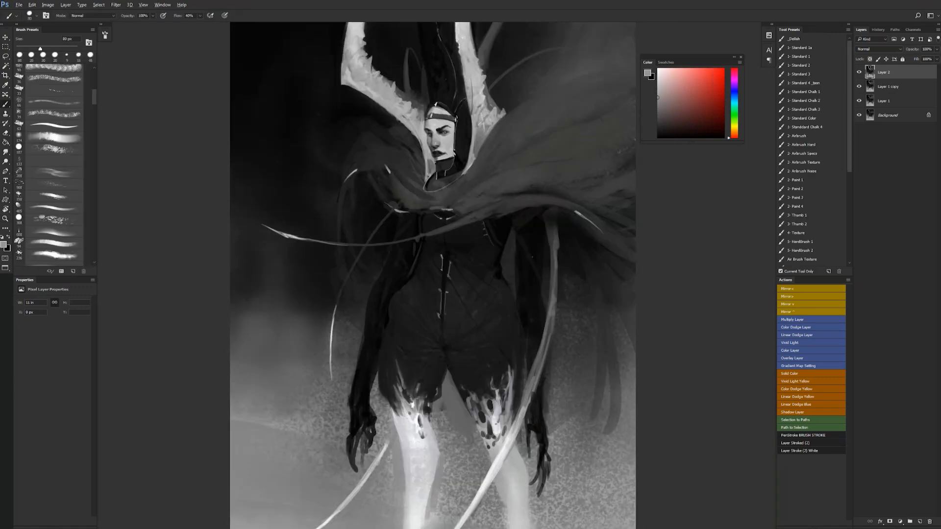
pyautogui.keyDown('alt'); pyautogui.click(438, 205); pyautogui.keyUp('alt')
pyautogui.keyDown('alt'); pyautogui.click(444, 199); pyautogui.keyUp('alt')
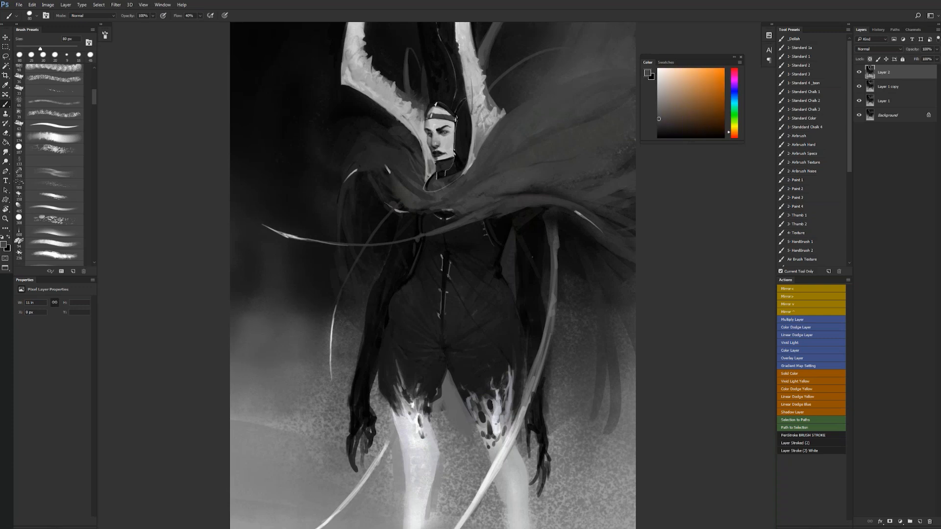
pyautogui.moveTo(399, 212)
pyautogui.mouseDown()
pyautogui.moveTo(421, 214)
pyautogui.moveTo(396, 219)
pyautogui.moveTo(367, 183)
pyautogui.mouseUp()
pyautogui.keyDown('alt'); pyautogui.click(373, 196); pyautogui.keyUp('alt')
pyautogui.moveTo(404, 217); pyautogui.dragTo(418, 219)
# - Flip the canvas horizontally and shade the outer part of the billowing cape with sampled dark grey
pyautogui.press('z')
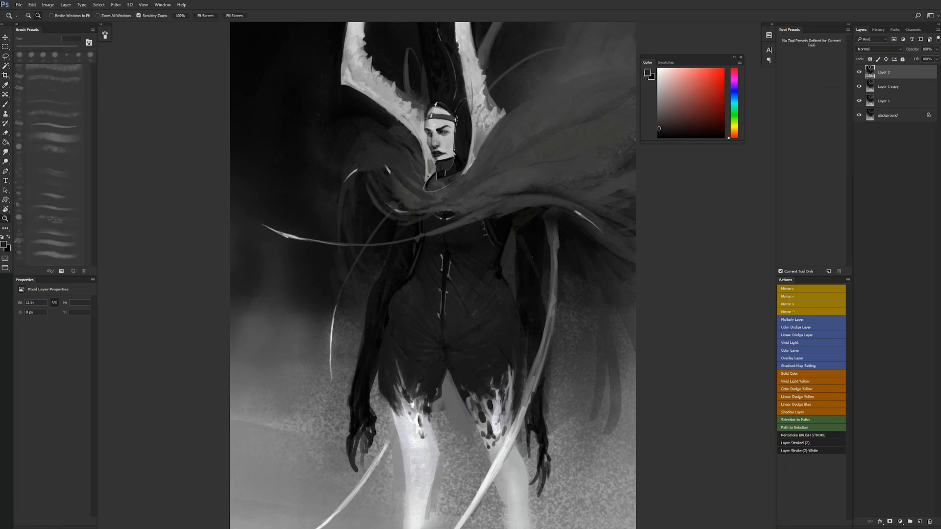
pyautogui.keyDown('alt'); pyautogui.click(483, 212); pyautogui.keyUp('alt')
pyautogui.keyDown('alt'); pyautogui.click(486, 212); pyautogui.keyUp('alt')
pyautogui.click(484, 221)
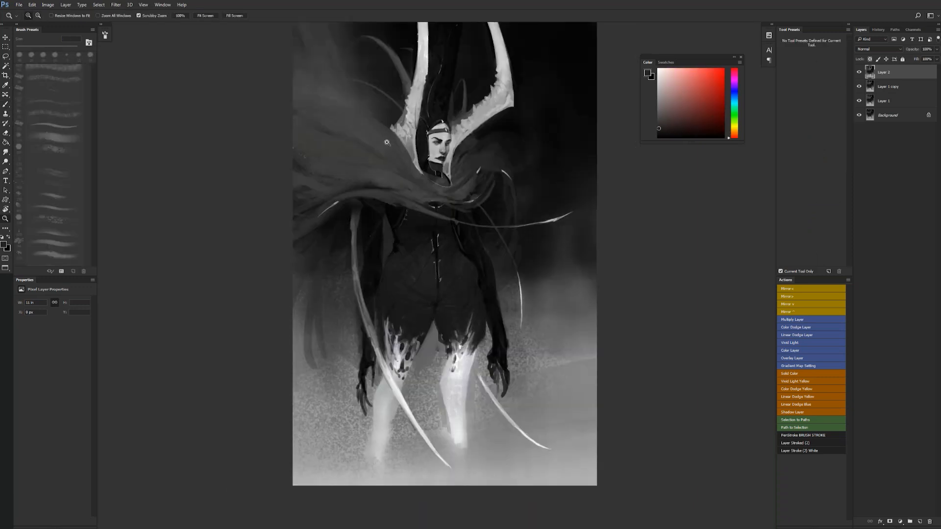
pyautogui.press('b')
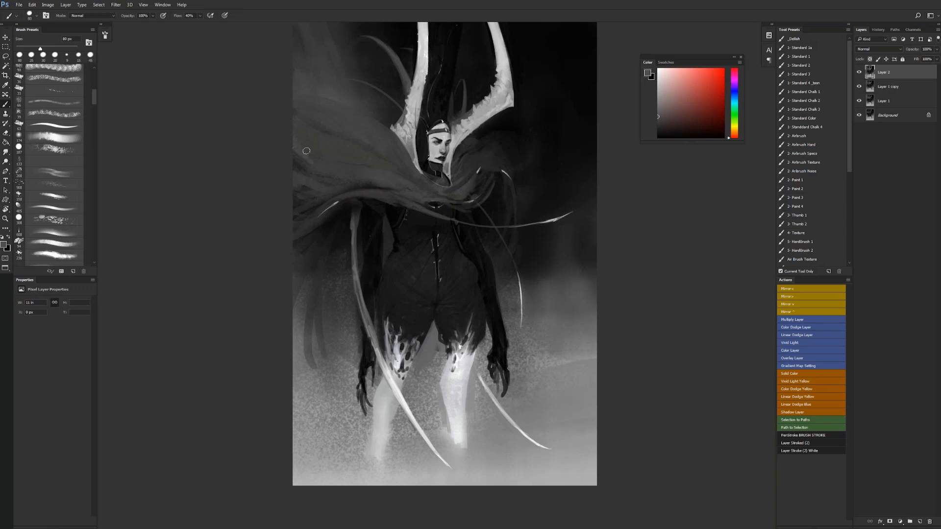
pyautogui.keyDown('alt'); pyautogui.click(315, 156); pyautogui.keyUp('alt')
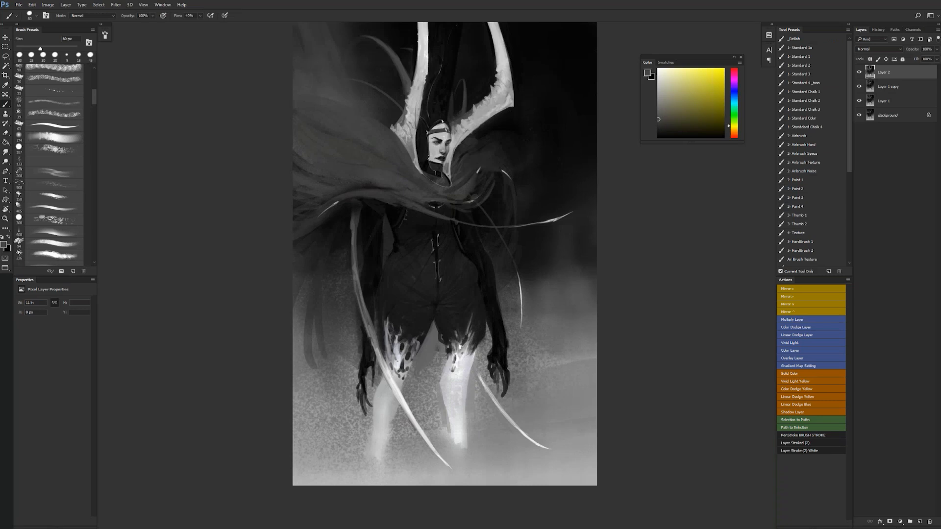
# - Flip the canvas horizontally and fade both feet into the misty ground with sampled light greys and a 250 px brush
pyautogui.press('d')
pyautogui.press(']')
pyautogui.press(']')
pyautogui.press(']')
pyautogui.press(']')
pyautogui.press(']')
pyautogui.press(']')
pyautogui.press(']')
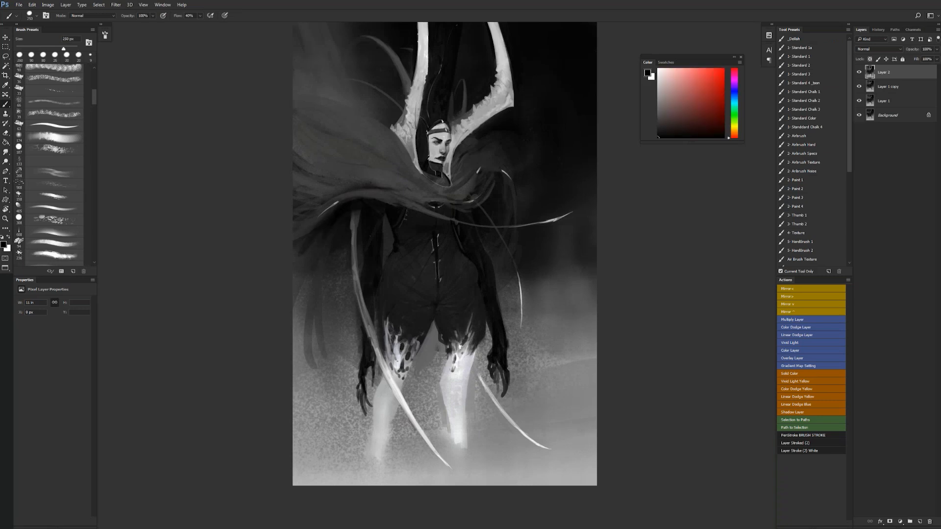
pyautogui.press('z')
pyautogui.keyDown('alt'); pyautogui.click(412, 302); pyautogui.keyUp('alt')
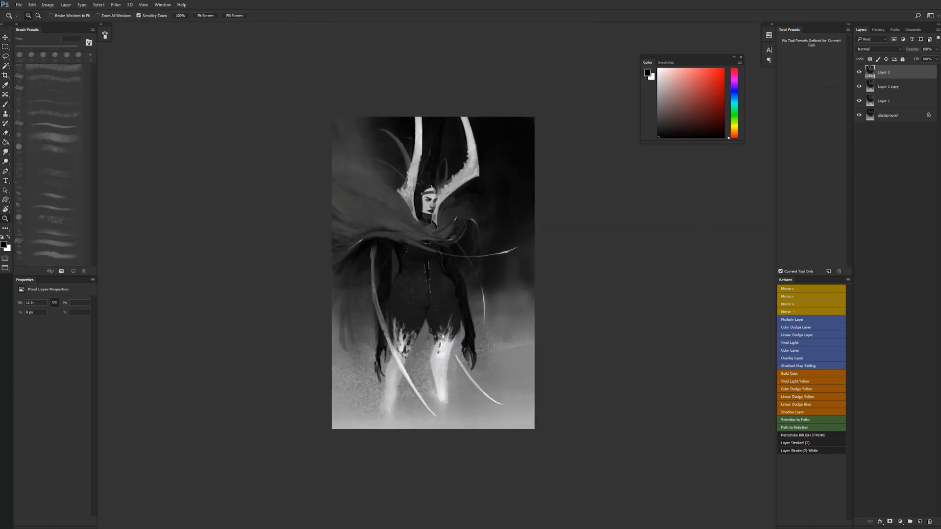
pyautogui.hotkey('ctrl', 'shift', 'h')
pyautogui.press('b')
pyautogui.keyDown('alt'); pyautogui.click(480, 410); pyautogui.keyUp('alt')
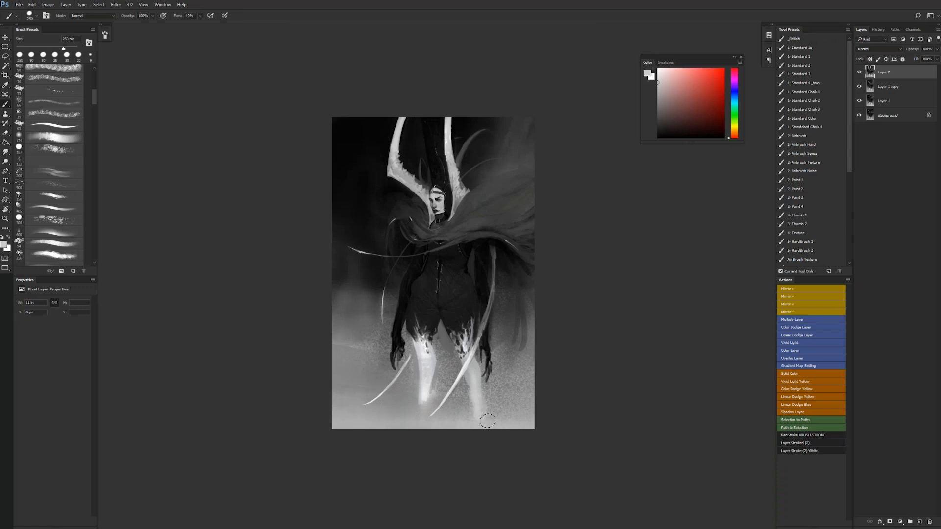
pyautogui.keyDown('alt'); pyautogui.click(427, 393); pyautogui.keyUp('alt')
pyautogui.moveTo(426, 401)
pyautogui.mouseDown()
pyautogui.moveTo(426, 414)
pyautogui.moveTo(413, 418)
pyautogui.mouseUp()
pyautogui.keyDown('alt'); pyautogui.click(425, 406); pyautogui.keyUp('alt')
pyautogui.keyDown('alt'); pyautogui.click(410, 420); pyautogui.keyUp('alt')
# - Darken the left wrist and forearm with sampled dark grey and a 60 px brush, and smudge the arm's shading
pyautogui.hotkey('ctrl', '+')
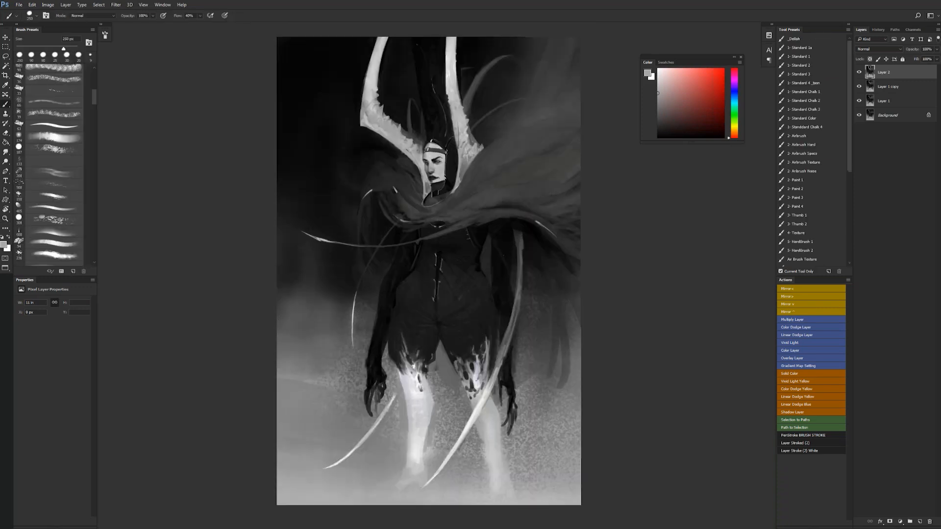
pyautogui.keyDown('alt'); pyautogui.click(370, 364); pyautogui.keyUp('alt')
pyautogui.press('[')
pyautogui.moveTo(367, 368); pyautogui.dragTo(373, 375)
pyautogui.keyDown('alt'); pyautogui.click(387, 285); pyautogui.keyUp('alt')
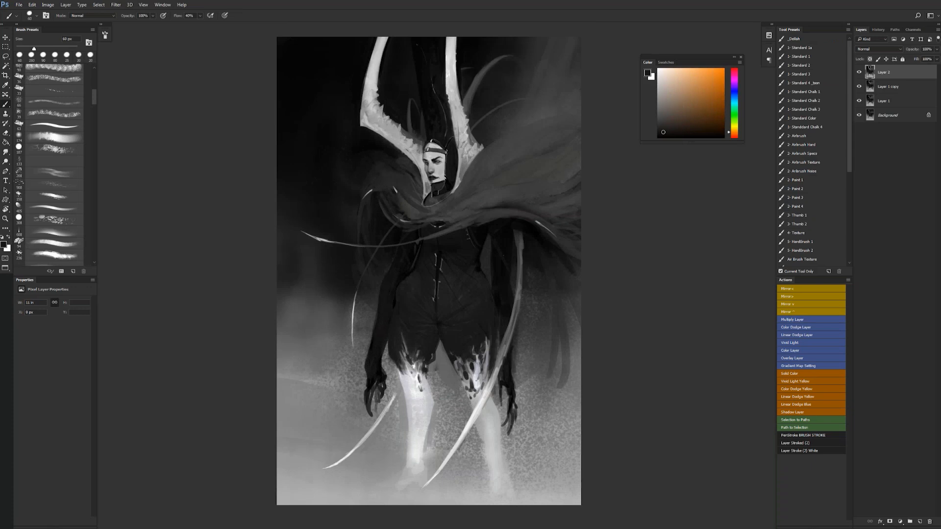
pyautogui.press('r')
pyautogui.moveTo(385, 298); pyautogui.dragTo(386, 289)
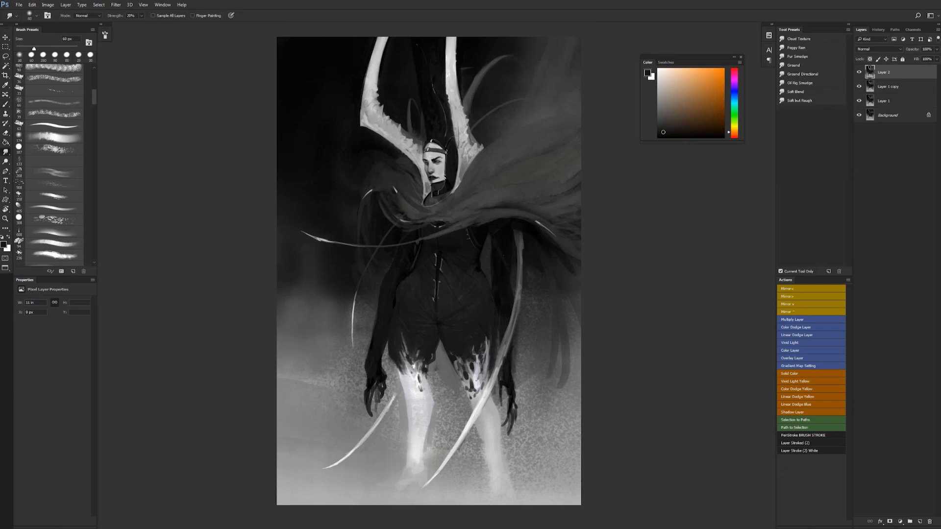
# - Paint dark grey strands behind the right forearm with the 60 px brush and a sampled colour
pyautogui.press('b')
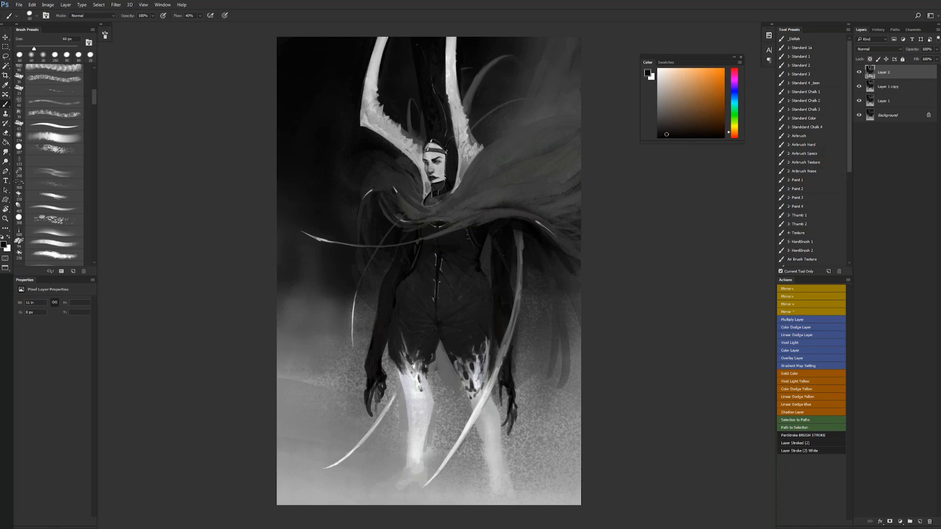
pyautogui.keyDown('alt'); pyautogui.click(520, 338); pyautogui.keyUp('alt')
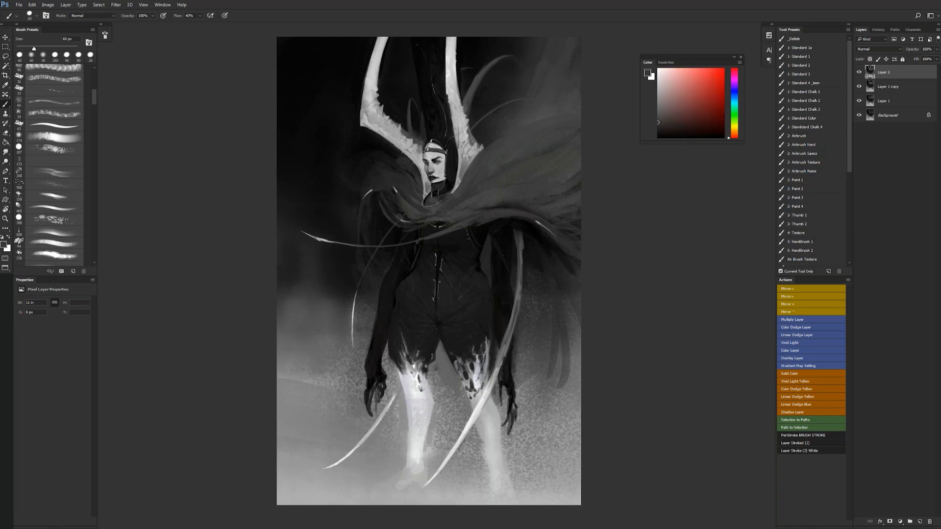
pyautogui.moveTo(520, 354); pyautogui.dragTo(519, 376)
# - Darken both upper arms below the cape with sampled near-black tones, using a 40 px brush
pyautogui.press('[')
pyautogui.press('[')
pyautogui.keyDown('alt'); pyautogui.click(496, 250); pyautogui.keyUp('alt')
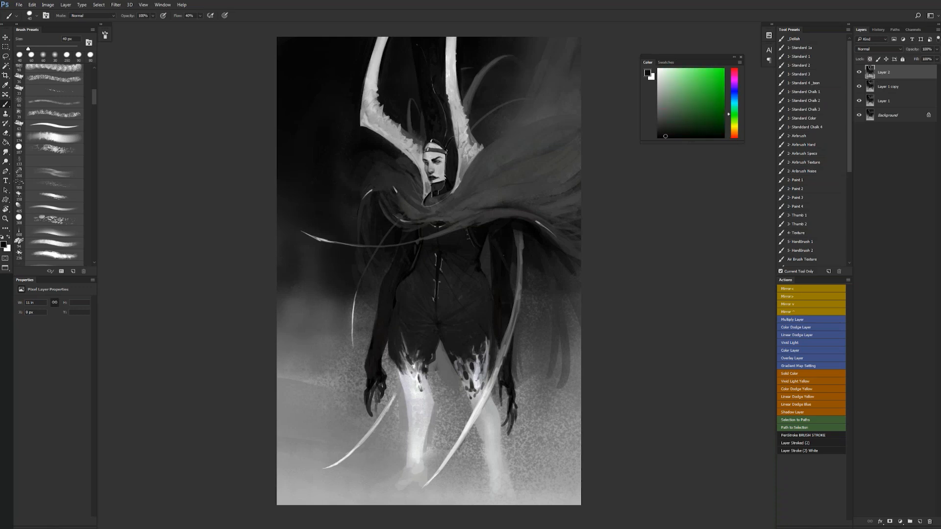
pyautogui.keyDown('alt'); pyautogui.click(407, 249); pyautogui.keyUp('alt')
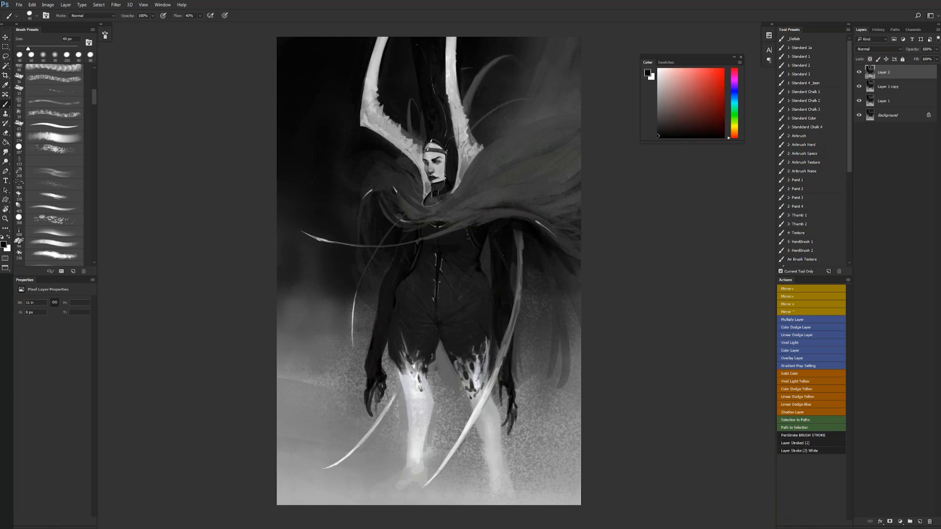
# - Flip the canvas horizontally, touch up the left upper arm with a 30 px brush, and restore the standard screen mode
pyautogui.hotkey('ctrl', 'shift', 'h')
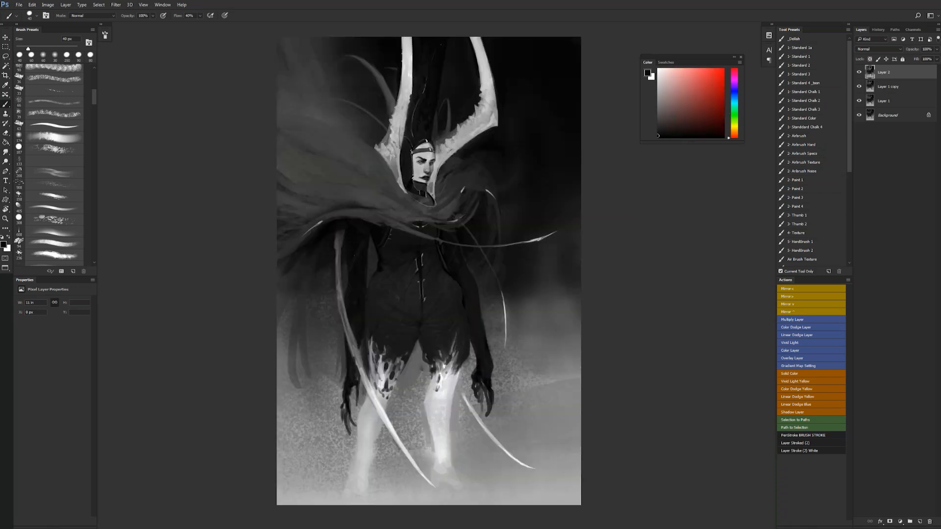
pyautogui.keyDown('alt'); pyautogui.click(374, 252); pyautogui.keyUp('alt')
pyautogui.press('[')
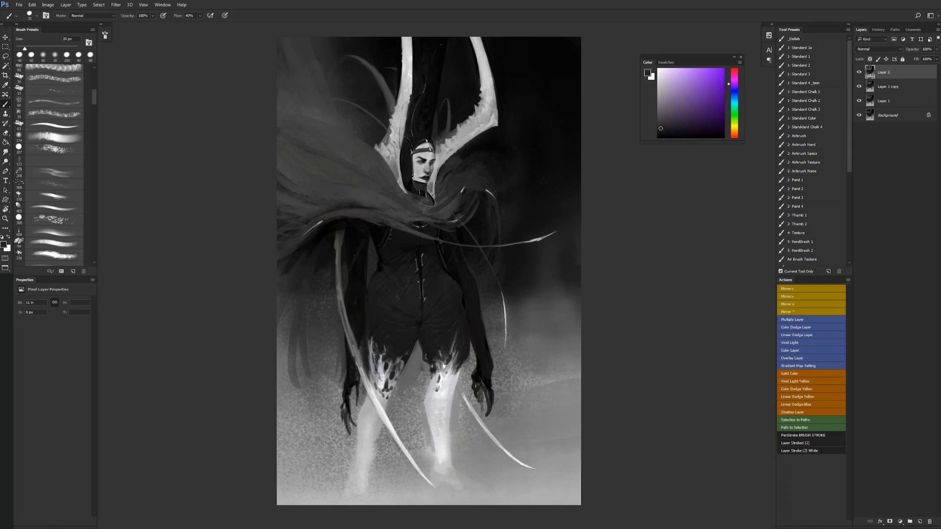
pyautogui.press('f')
pyautogui.press('f')
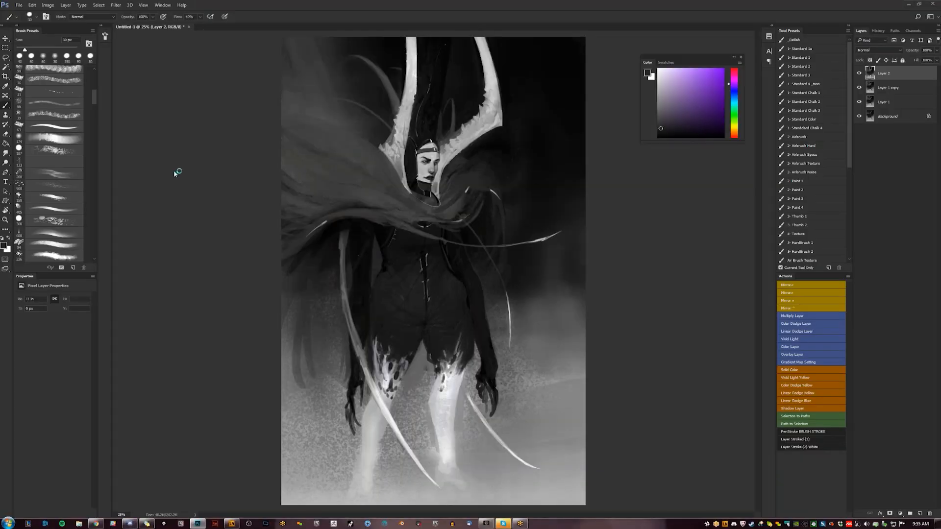
# - Switch to Discord and open the daily_3d channel on the Robotpencil server
pyautogui.hotkey('alt', 'Tab')
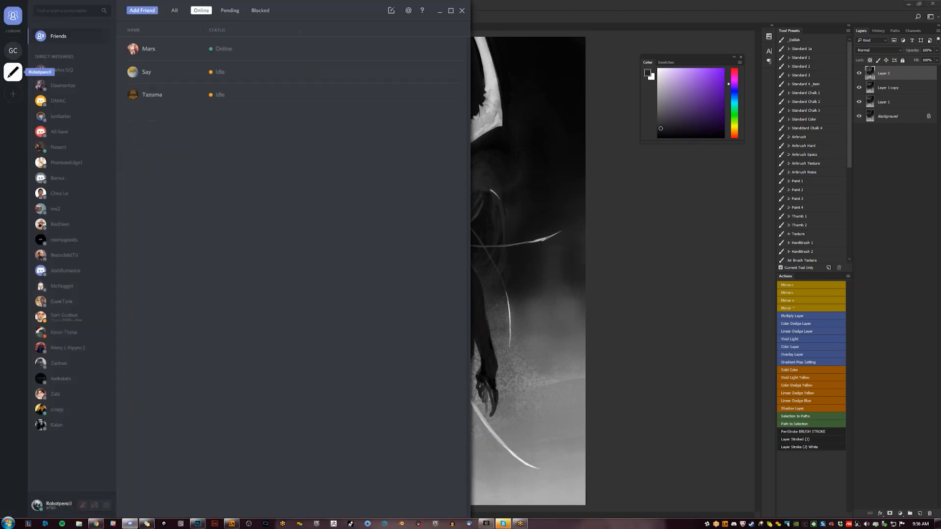
pyautogui.click(12, 72)
pyautogui.click(49, 234)
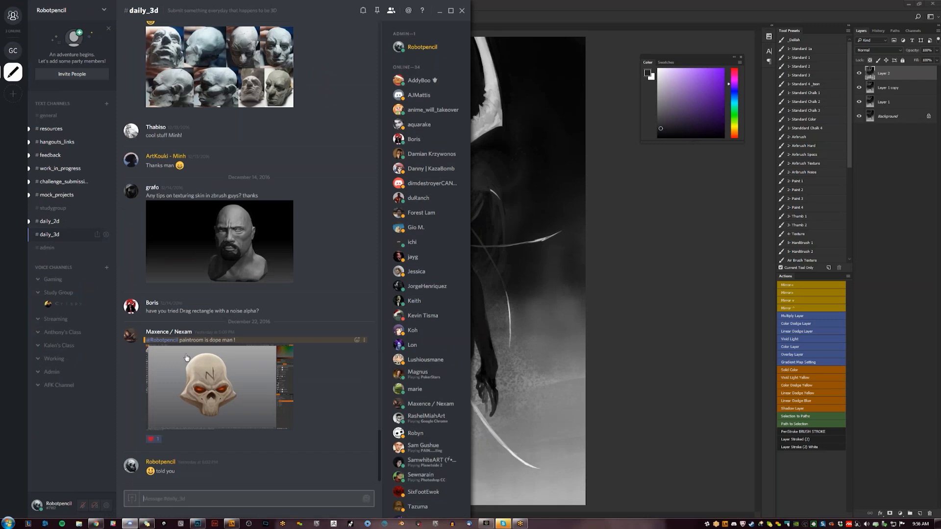
# - Enlarge the skull painting posted in the daily_3d channel, close the preview, and switch back to the painting in Photoshop
pyautogui.click(225, 377)
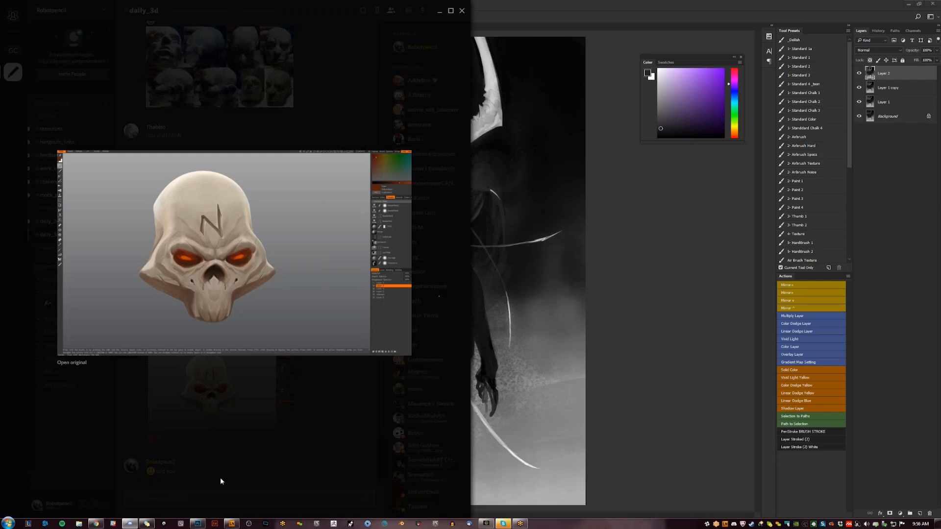
pyautogui.click(189, 476)
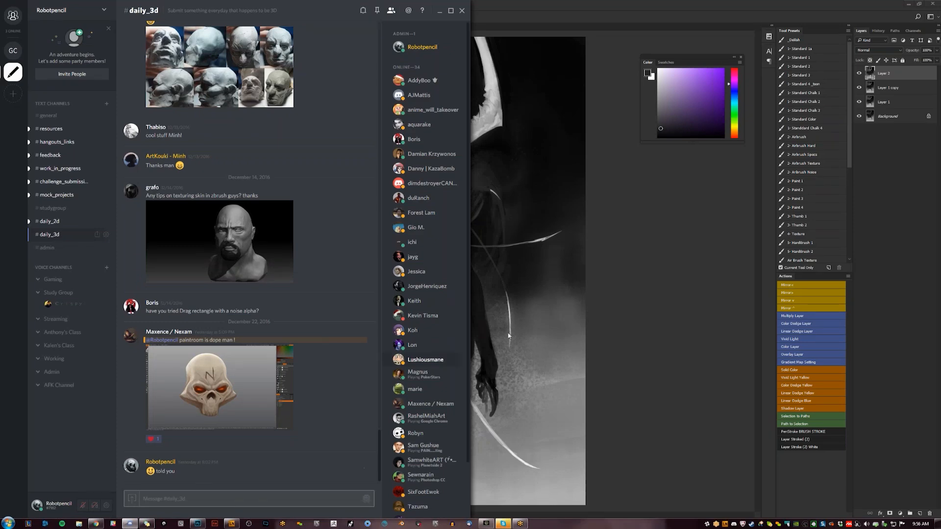
pyautogui.click(648, 259)
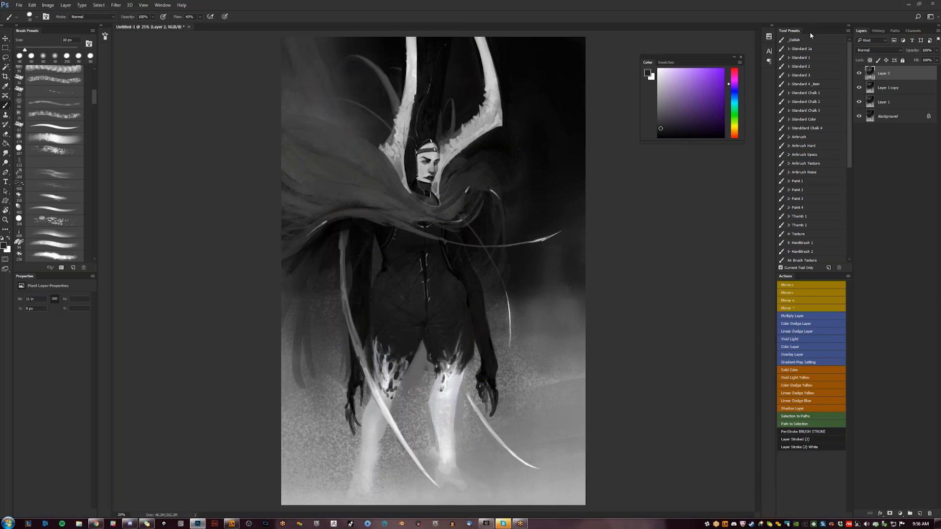
# - Flip the canvas horizontally and sample a light grey from the figure's face for the brush
pyautogui.click(813, 66)
pyautogui.press('z')
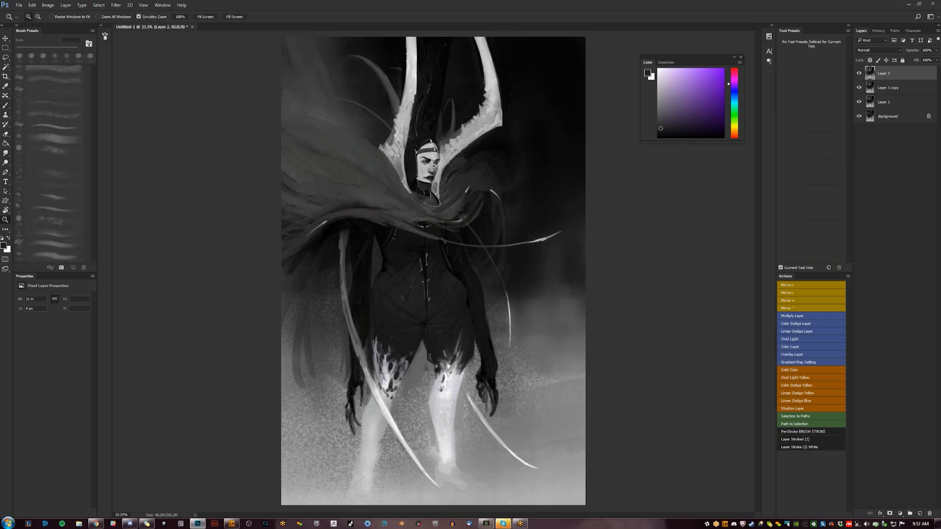
pyautogui.hotkey('ctrl', '+')
pyautogui.hotkey('ctrl', 'shift', 'h')
pyautogui.click(434, 170)
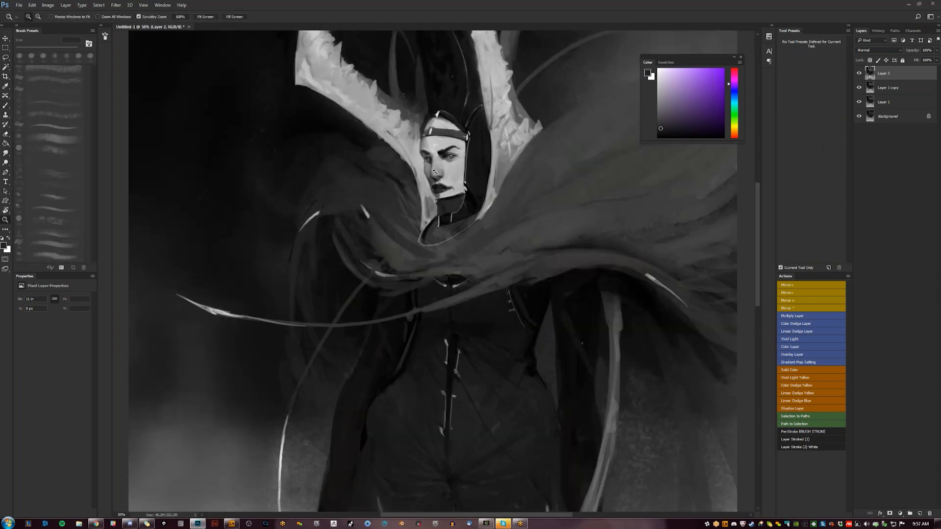
pyautogui.click(434, 171)
pyautogui.press('b')
pyautogui.keyDown('alt'); pyautogui.click(436, 170); pyautogui.keyUp('alt')
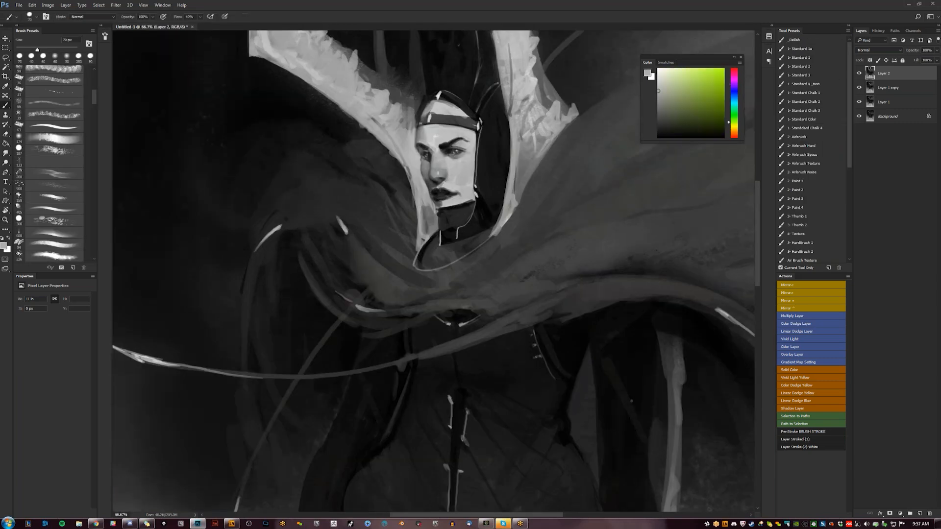
# - Touch up the shading around the eye and nose bridge with sampled greys, and flip the canvas horizontally again
pyautogui.keyDown('alt'); pyautogui.click(432, 148); pyautogui.keyUp('alt')
pyautogui.keyDown('alt'); pyautogui.click(433, 155); pyautogui.keyUp('alt')
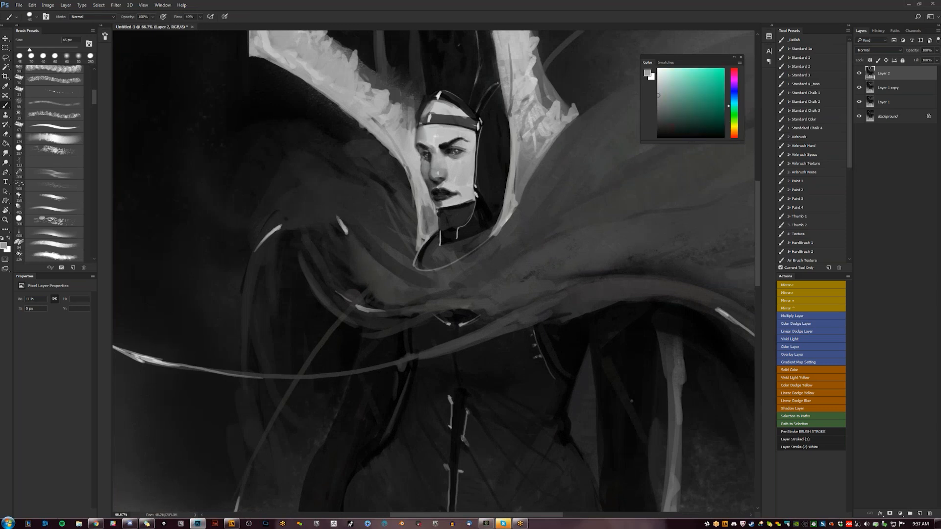
pyautogui.keyDown('alt'); pyautogui.click(437, 152); pyautogui.keyUp('alt')
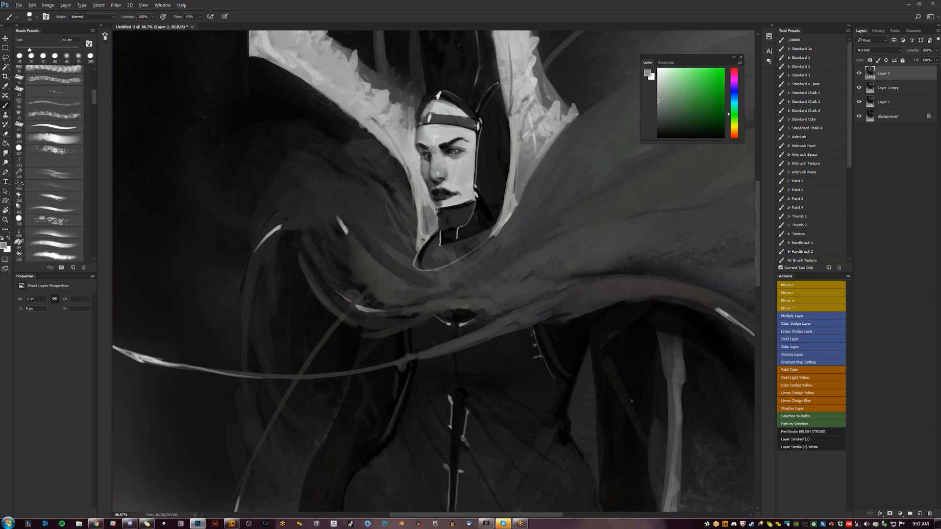
pyautogui.keyDown('alt'); pyautogui.click(436, 158); pyautogui.keyUp('alt')
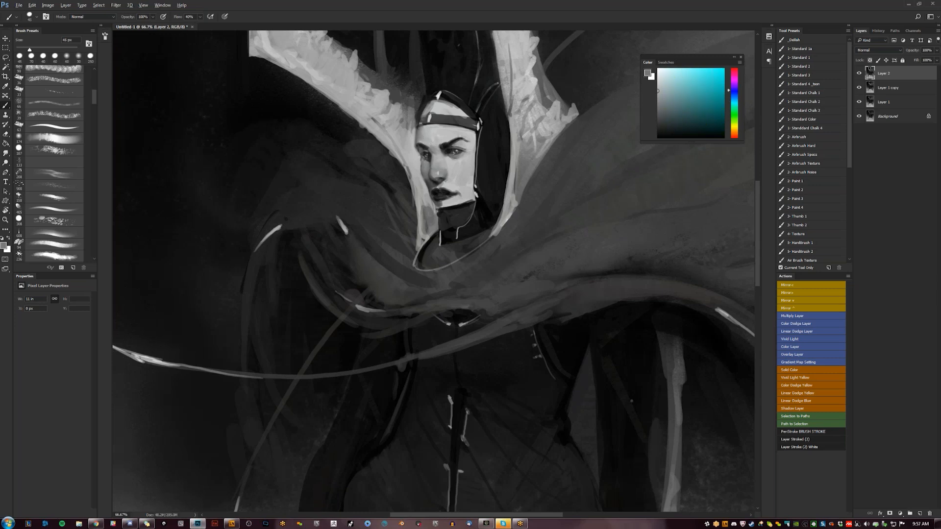
pyautogui.keyDown('alt'); pyautogui.click(435, 157); pyautogui.keyUp('alt')
pyautogui.keyDown('alt'); pyautogui.click(435, 157); pyautogui.keyUp('alt')
pyautogui.press('z')
pyautogui.keyDown('alt'); pyautogui.click(445, 169); pyautogui.keyUp('alt')
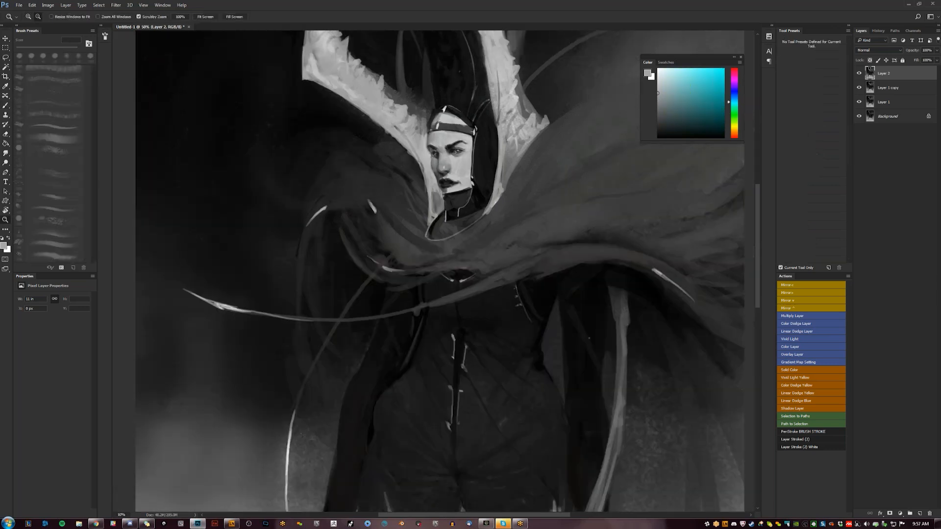
pyautogui.keyDown('alt'); pyautogui.click(446, 169); pyautogui.keyUp('alt')
pyautogui.keyDown('alt'); pyautogui.click(446, 168); pyautogui.keyUp('alt')
pyautogui.hotkey('ctrl', 'shift', 'h')
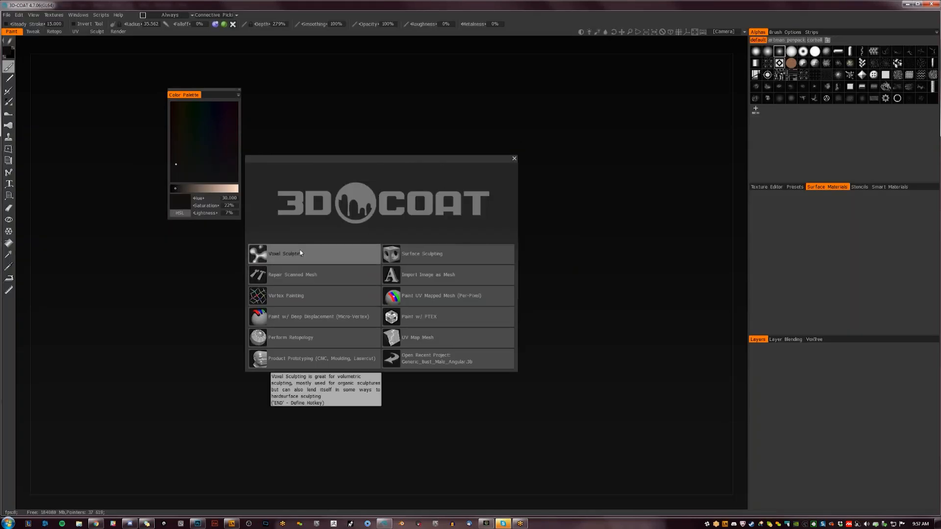
# - Start a Voxel Sculpting scene in 3D-Coat with the head bust and merge its sub-tree into the root volume
pyautogui.moveTo(354, 159)
pyautogui.mouseDown()
pyautogui.moveTo(393, 138)
pyautogui.moveTo(385, 130)
pyautogui.mouseUp()
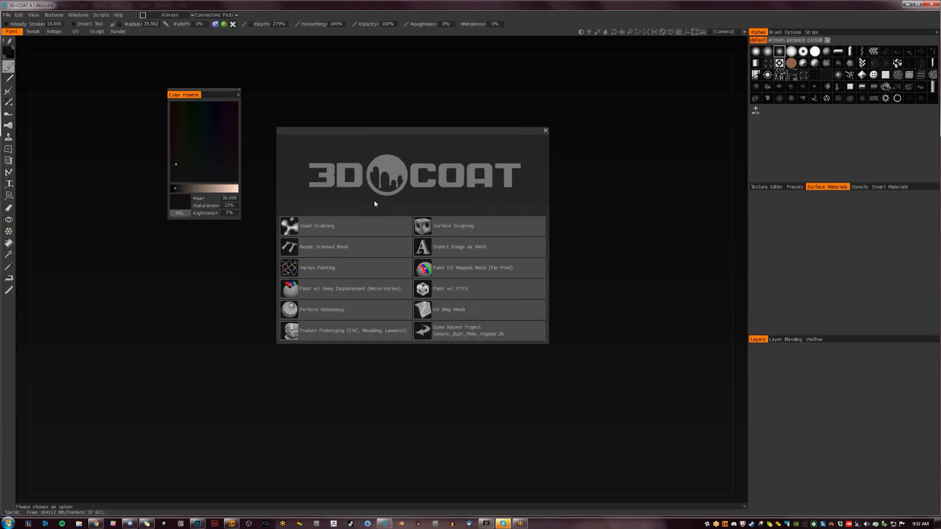
pyautogui.click(359, 227)
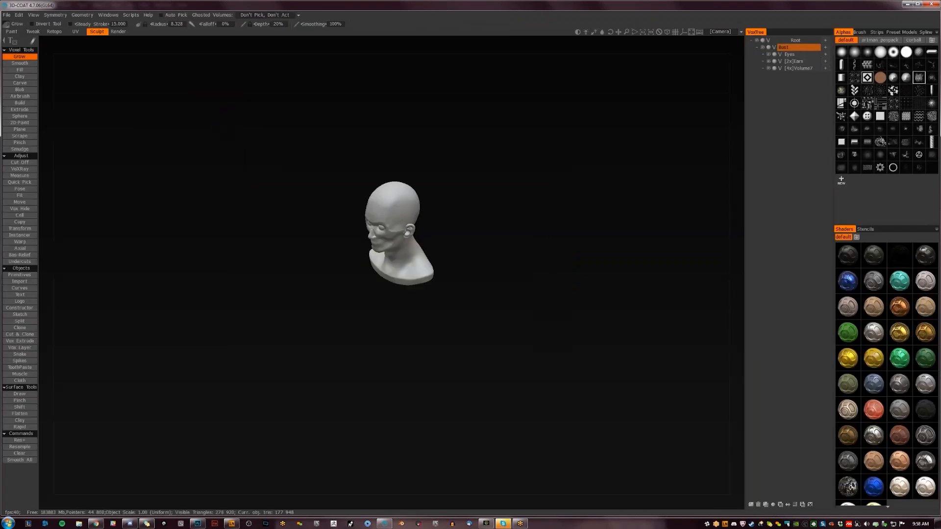
pyautogui.rightClick(795, 48)
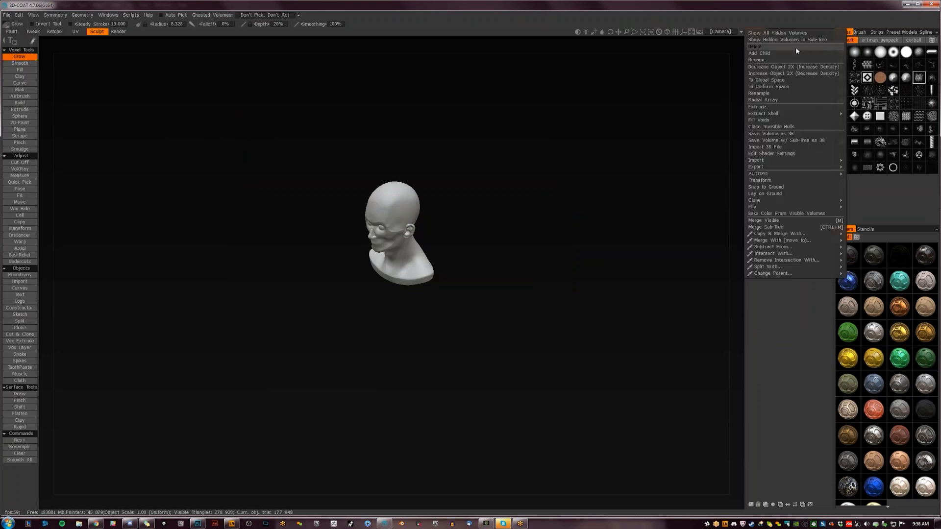
pyautogui.click(796, 226)
# - Turn on symmetry for sculpting the merged head bust
pyautogui.moveTo(457, 218)
pyautogui.mouseDown()
pyautogui.moveTo(507, 239)
pyautogui.moveTo(484, 214)
pyautogui.moveTo(544, 267)
pyautogui.moveTo(466, 266)
pyautogui.moveTo(488, 208)
pyautogui.moveTo(476, 234)
pyautogui.moveTo(473, 204)
pyautogui.moveTo(493, 236)
pyautogui.moveTo(468, 239)
pyautogui.moveTo(487, 211)
pyautogui.moveTo(472, 229)
pyautogui.moveTo(447, 201)
pyautogui.moveTo(468, 224)
pyautogui.moveTo(443, 212)
pyautogui.moveTo(459, 227)
pyautogui.mouseUp()
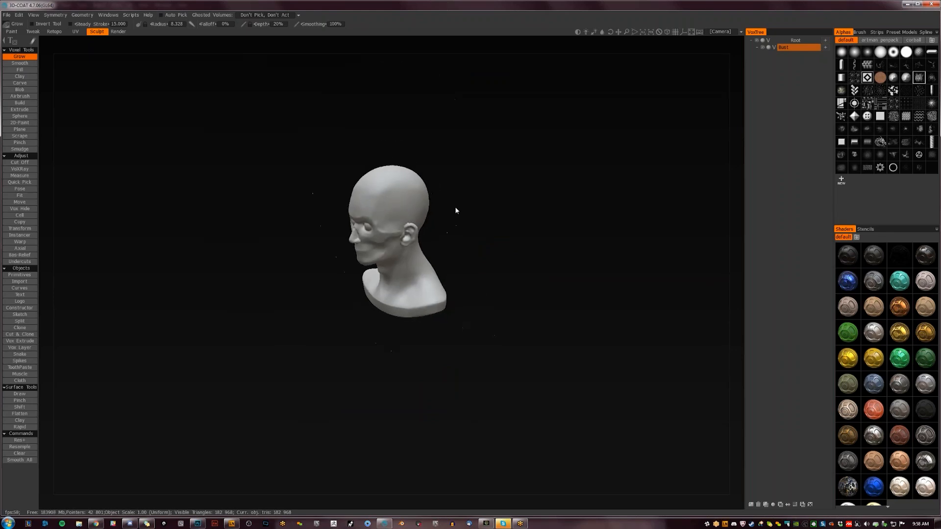
pyautogui.moveTo(456, 214)
pyautogui.mouseDown()
pyautogui.moveTo(409, 235)
pyautogui.moveTo(488, 205)
pyautogui.moveTo(482, 220)
pyautogui.moveTo(458, 212)
pyautogui.moveTo(462, 219)
pyautogui.mouseUp()
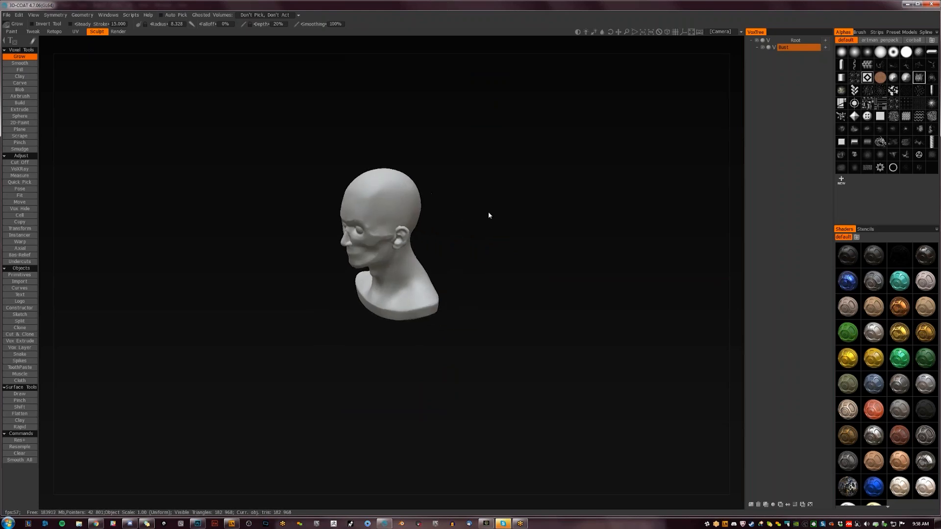
pyautogui.moveTo(495, 212)
pyautogui.mouseDown()
pyautogui.moveTo(516, 204)
pyautogui.moveTo(483, 204)
pyautogui.moveTo(484, 224)
pyautogui.moveTo(501, 212)
pyautogui.moveTo(462, 258)
pyautogui.moveTo(555, 241)
pyautogui.moveTo(495, 251)
pyautogui.moveTo(506, 271)
pyautogui.moveTo(517, 179)
pyautogui.moveTo(559, 220)
pyautogui.moveTo(531, 277)
pyautogui.moveTo(466, 258)
pyautogui.moveTo(501, 277)
pyautogui.moveTo(519, 160)
pyautogui.moveTo(477, 269)
pyautogui.moveTo(490, 324)
pyautogui.moveTo(475, 267)
pyautogui.mouseUp()
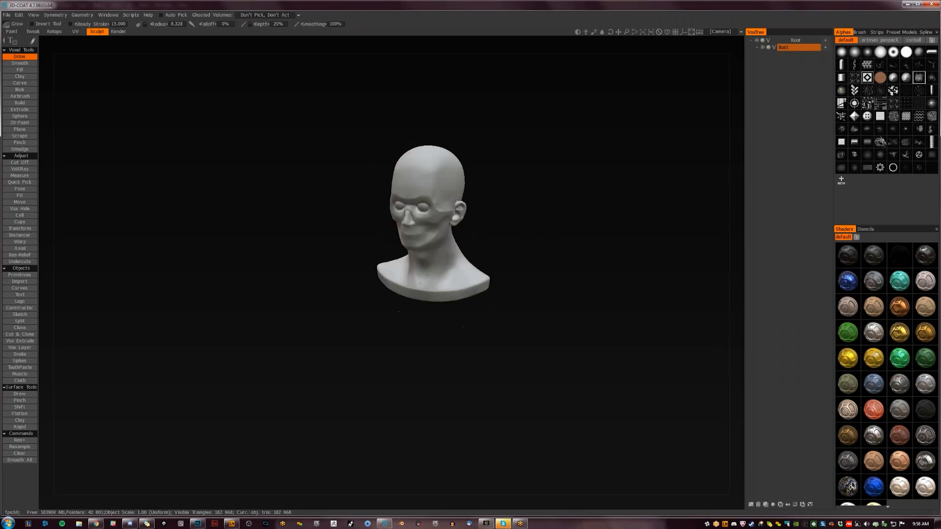
pyautogui.moveTo(421, 173); pyautogui.dragTo(458, 243)
pyautogui.moveTo(482, 272); pyautogui.dragTo(468, 312)
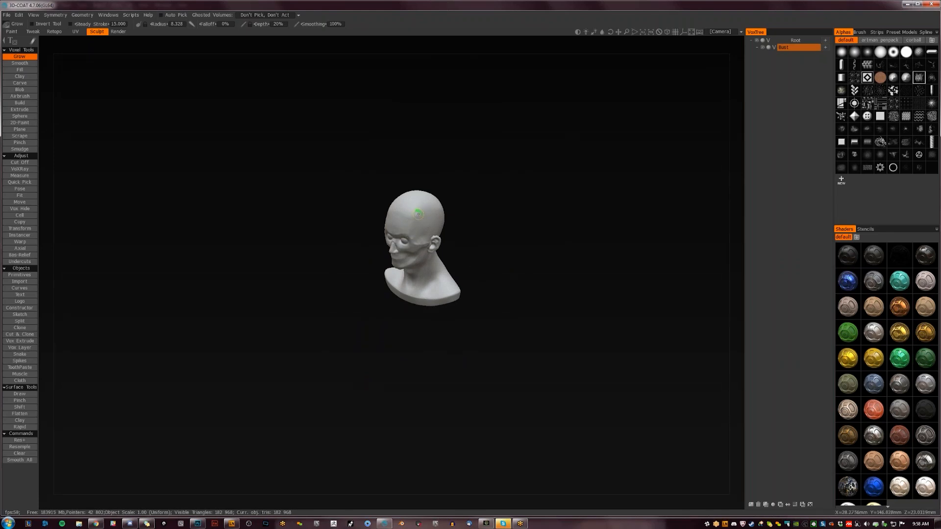
pyautogui.press('s')
pyautogui.click(366, 212)
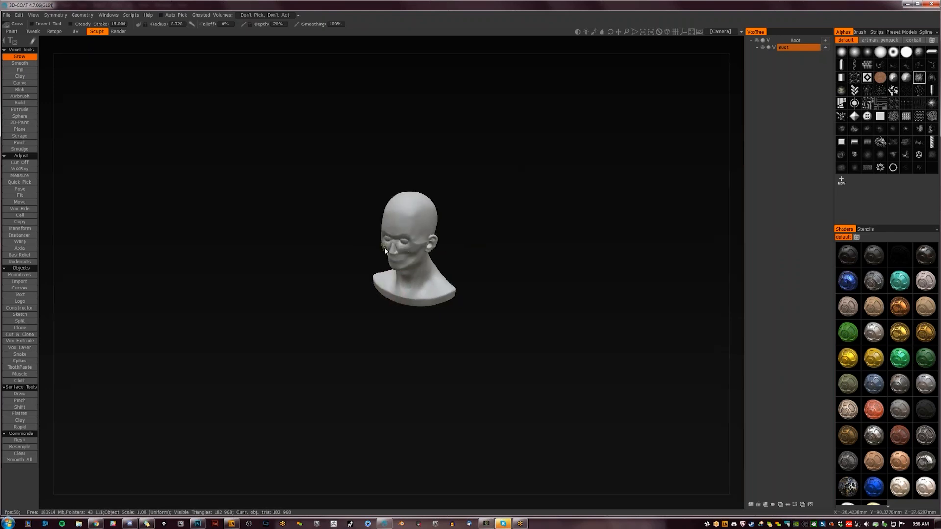
# - Pull the bust's lower face forward into a long protruding muzzle with the Move tool
pyautogui.scroll(15, 399, 243)
pyautogui.scroll(-2, 400, 243)
pyautogui.scroll(-2, 400, 242)
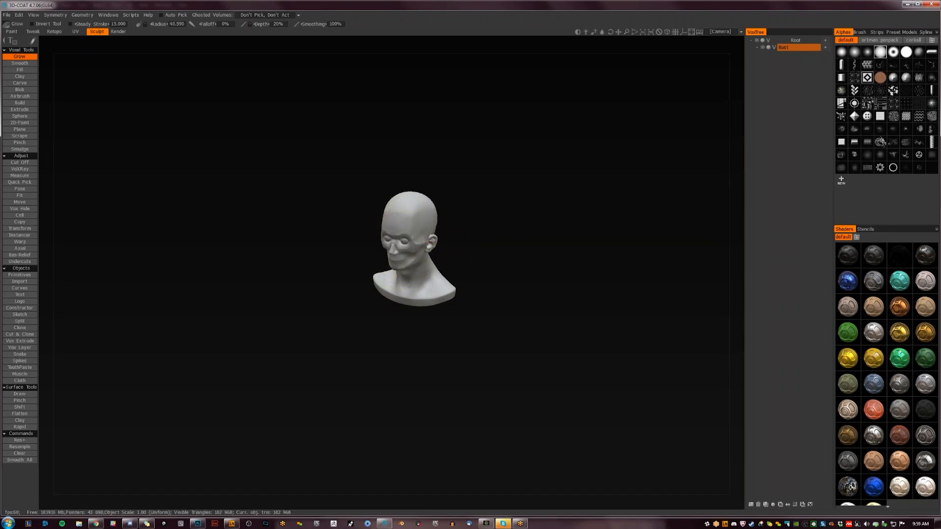
pyautogui.scroll(-7, 401, 241)
pyautogui.moveTo(516, 225)
pyautogui.mouseDown()
pyautogui.moveTo(497, 204)
pyautogui.moveTo(412, 239)
pyautogui.moveTo(395, 275)
pyautogui.mouseUp()
pyautogui.press('m')
pyautogui.moveTo(400, 234); pyautogui.dragTo(381, 282)
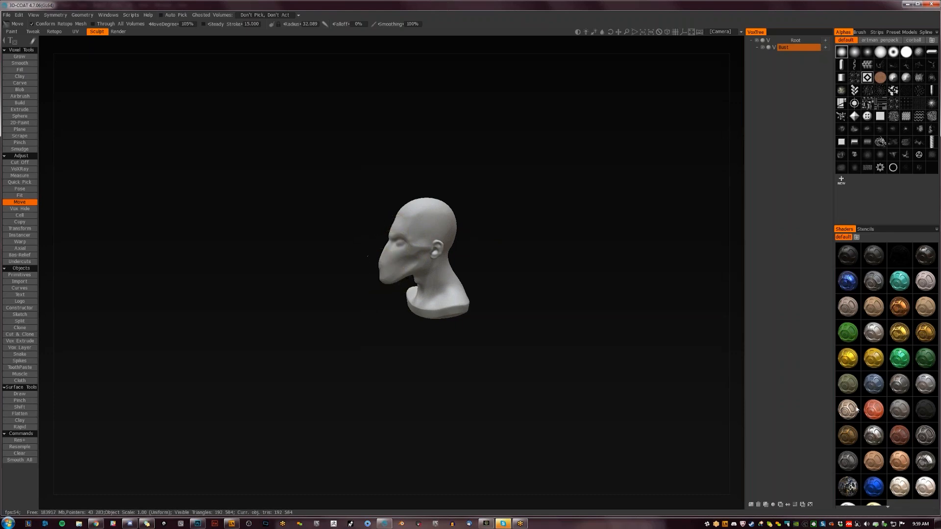
# - Apply the dark red shader to the bust and adjust the muzzle's shape with the Move tool
pyautogui.click(895, 433)
pyautogui.moveTo(481, 317)
pyautogui.mouseDown()
pyautogui.moveTo(563, 304)
pyautogui.moveTo(548, 294)
pyautogui.moveTo(558, 299)
pyautogui.moveTo(488, 293)
pyautogui.mouseUp()
pyautogui.moveTo(404, 264)
pyautogui.mouseDown()
pyautogui.moveTo(477, 289)
pyautogui.moveTo(505, 288)
pyautogui.moveTo(492, 293)
pyautogui.moveTo(524, 258)
pyautogui.moveTo(521, 266)
pyautogui.moveTo(534, 216)
pyautogui.moveTo(521, 104)
pyautogui.mouseUp()
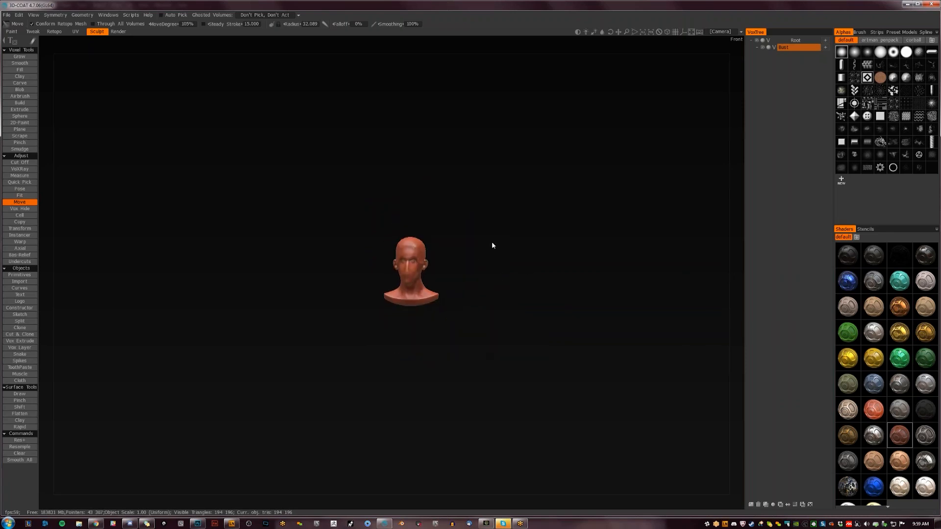
pyautogui.scroll(4, 492, 242)
# - Reduce the Move brush radius to about 20 and reshape the cheeks beside the muzzle
pyautogui.moveTo(515, 252)
pyautogui.mouseDown()
pyautogui.moveTo(524, 290)
pyautogui.moveTo(526, 260)
pyautogui.moveTo(494, 266)
pyautogui.moveTo(440, 217)
pyautogui.moveTo(420, 223)
pyautogui.moveTo(424, 245)
pyautogui.moveTo(412, 241)
pyautogui.moveTo(418, 250)
pyautogui.moveTo(404, 265)
pyautogui.mouseUp()
pyautogui.press('[')
pyautogui.press('[')
pyautogui.press('[')
pyautogui.press('[')
pyautogui.moveTo(377, 268)
pyautogui.mouseDown()
pyautogui.moveTo(386, 278)
pyautogui.moveTo(501, 278)
pyautogui.mouseUp()
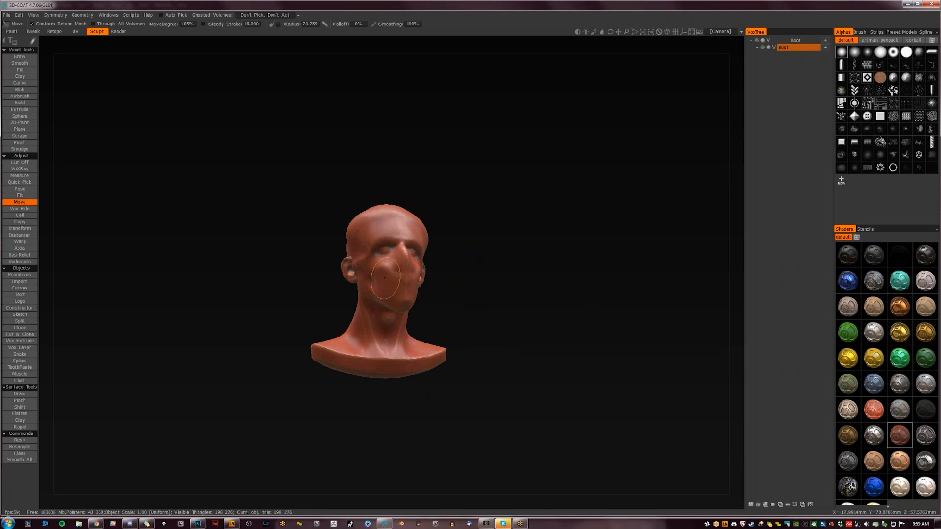
pyautogui.moveTo(383, 275); pyautogui.dragTo(383, 276)
# - Reshape the muzzle's profile from the side, moving its tip and the nose downward with the Move tool
pyautogui.moveTo(491, 288)
pyautogui.mouseDown()
pyautogui.moveTo(422, 290)
pyautogui.moveTo(385, 316)
pyautogui.mouseUp()
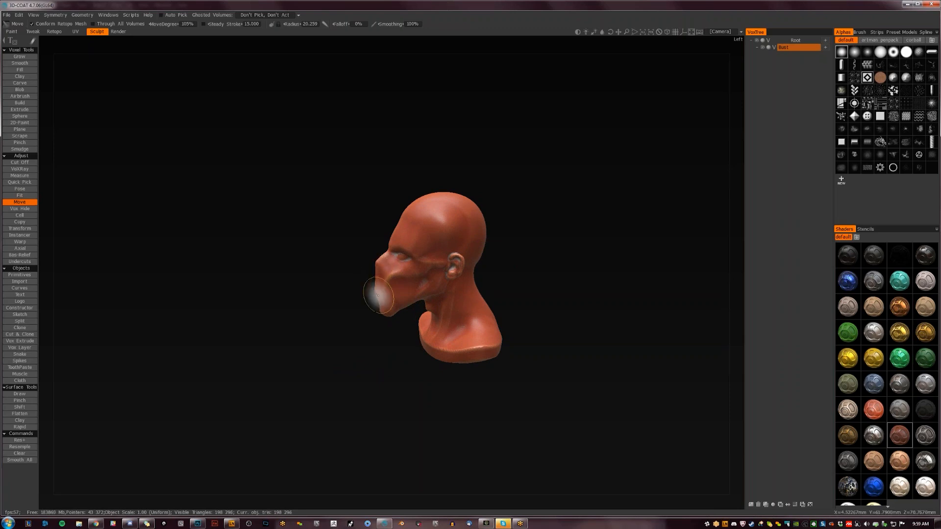
pyautogui.moveTo(377, 297)
pyautogui.mouseDown()
pyautogui.moveTo(370, 332)
pyautogui.moveTo(410, 328)
pyautogui.mouseUp()
pyautogui.moveTo(507, 263); pyautogui.dragTo(550, 262)
pyautogui.moveTo(383, 252); pyautogui.dragTo(369, 274)
pyautogui.moveTo(497, 244)
pyautogui.mouseDown()
pyautogui.moveTo(417, 225)
pyautogui.moveTo(537, 191)
pyautogui.moveTo(560, 223)
pyautogui.moveTo(530, 238)
pyautogui.mouseUp()
pyautogui.moveTo(404, 314); pyautogui.dragTo(410, 322)
pyautogui.moveTo(414, 319); pyautogui.dragTo(420, 328)
pyautogui.moveTo(368, 295)
pyautogui.mouseDown()
pyautogui.moveTo(358, 296)
pyautogui.moveTo(378, 306)
pyautogui.mouseUp()
# - Refine the jaw and lower muzzle from the side and front into a long, narrow shape with the Move tool
pyautogui.moveTo(477, 289); pyautogui.dragTo(374, 287)
pyautogui.moveTo(405, 294); pyautogui.dragTo(406, 289)
pyautogui.moveTo(448, 293)
pyautogui.mouseDown()
pyautogui.moveTo(407, 310)
pyautogui.moveTo(400, 324)
pyautogui.mouseUp()
pyautogui.moveTo(400, 359); pyautogui.dragTo(524, 361)
pyautogui.moveTo(403, 330); pyautogui.dragTo(402, 285)
pyautogui.moveTo(493, 292); pyautogui.dragTo(697, 97)
pyautogui.click(774, 47)
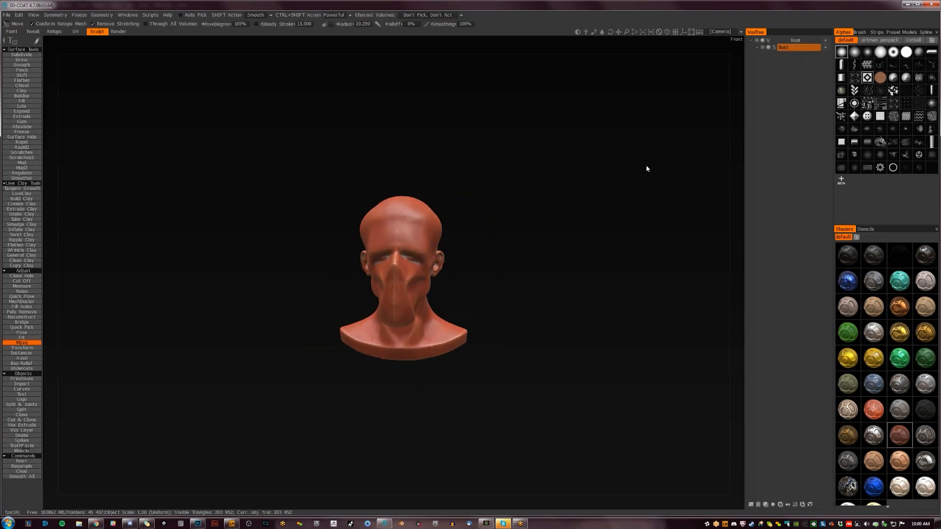
pyautogui.scroll(3, 470, 269)
pyautogui.moveTo(485, 267); pyautogui.dragTo(509, 288)
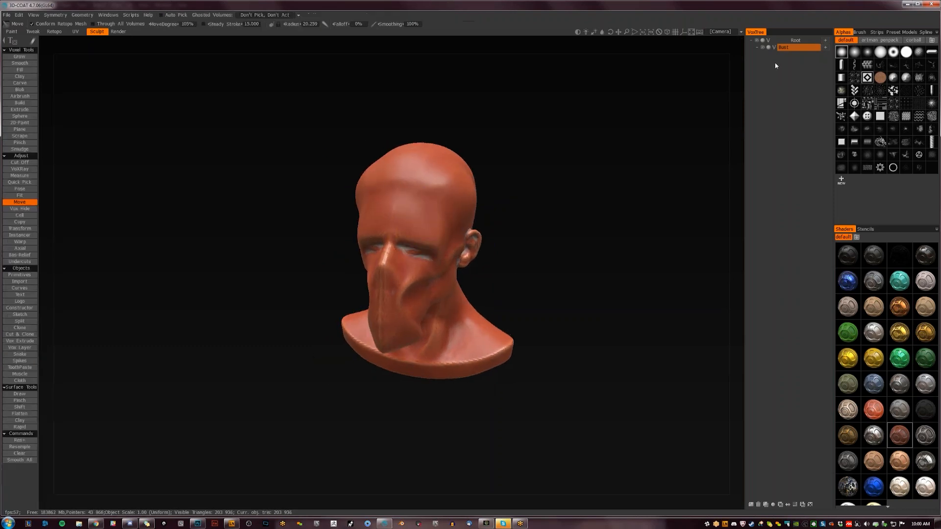
# - Resample the bust to 2x density and convert its volume to surface mode
pyautogui.hotkey('ctrl', 'r')
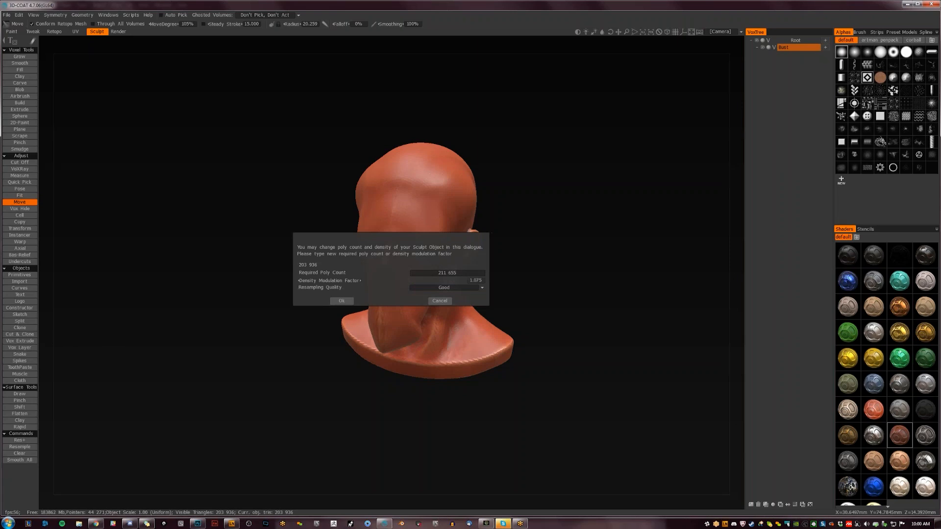
pyautogui.moveTo(452, 282); pyautogui.dragTo(440, 281)
pyautogui.click(349, 301)
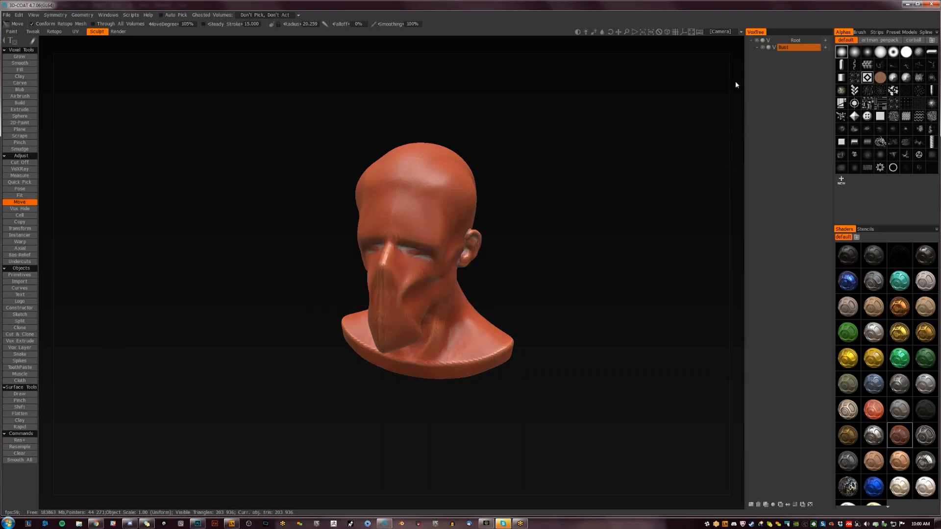
pyautogui.press('Return')
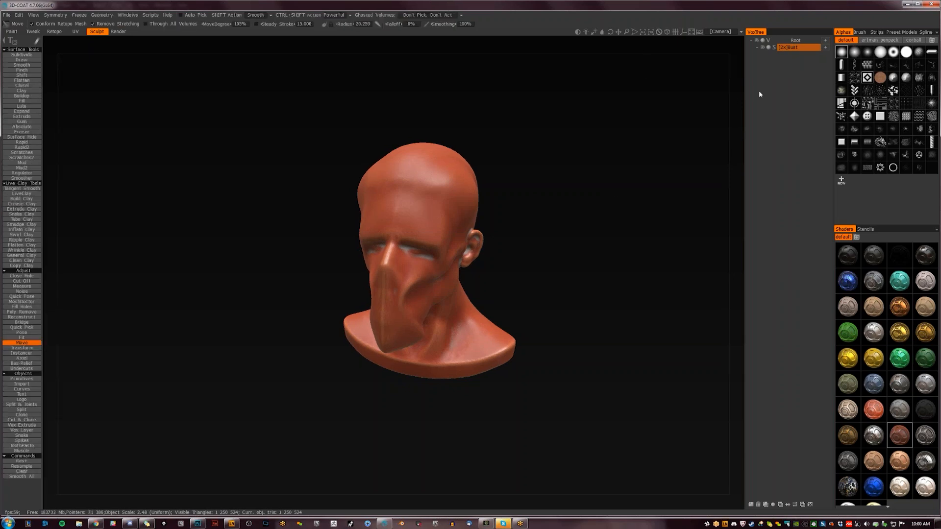
# - Build up the brow and the area around the eyes with the Buildup brush, using the hard-edged white round alpha
pyautogui.moveTo(510, 248)
pyautogui.mouseDown()
pyautogui.moveTo(569, 256)
pyautogui.moveTo(524, 253)
pyautogui.mouseUp()
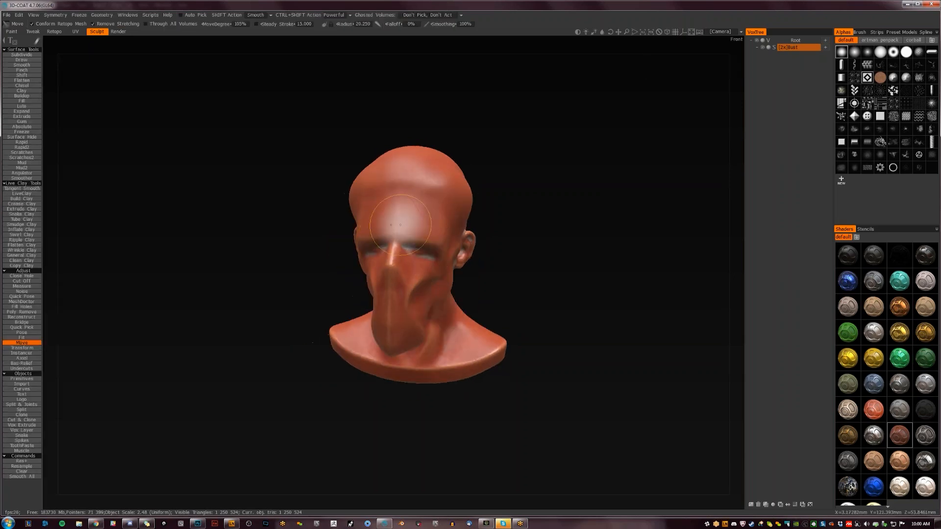
pyautogui.press('f')
pyautogui.press('m')
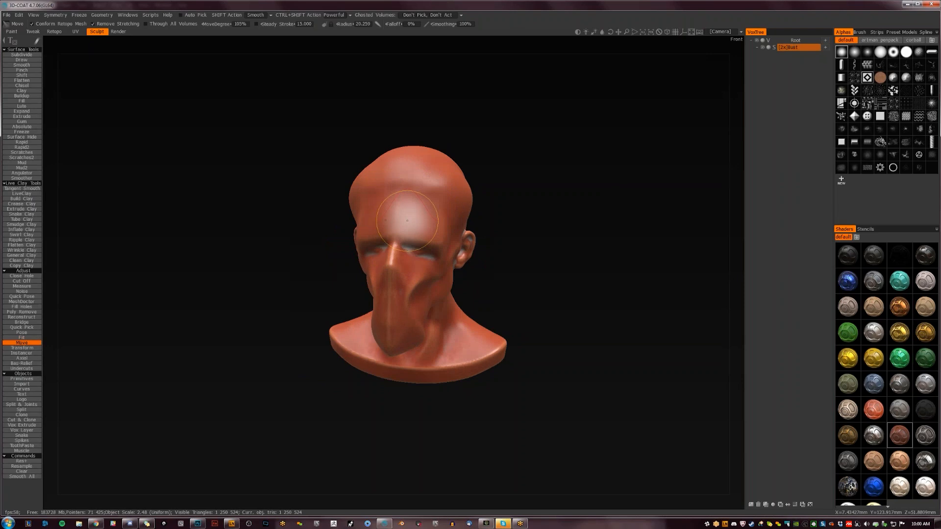
pyautogui.press('f')
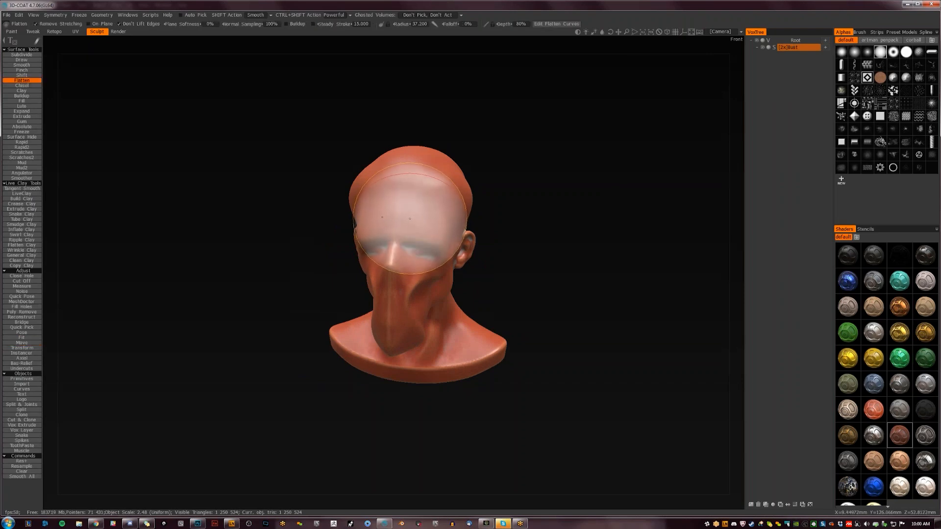
pyautogui.press('b')
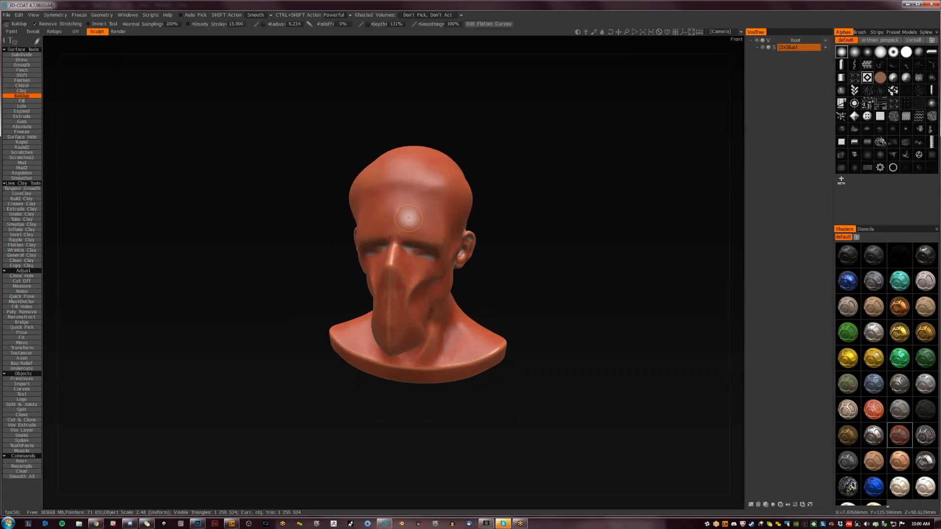
pyautogui.press('l')
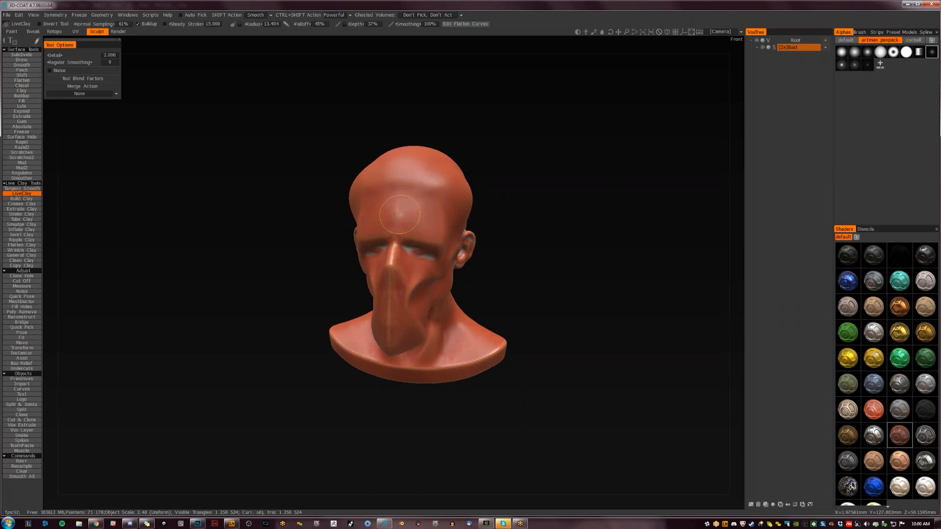
pyautogui.press('b')
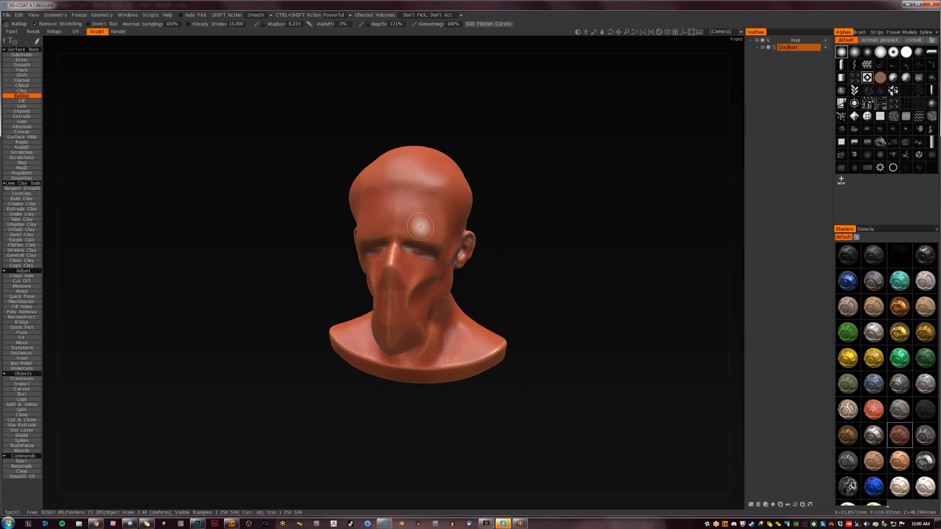
pyautogui.click(880, 53)
pyautogui.moveTo(411, 230)
pyautogui.mouseDown()
pyautogui.moveTo(433, 241)
pyautogui.moveTo(411, 238)
pyautogui.moveTo(446, 228)
pyautogui.moveTo(421, 233)
pyautogui.moveTo(440, 234)
pyautogui.moveTo(435, 256)
pyautogui.moveTo(423, 239)
pyautogui.moveTo(405, 238)
pyautogui.moveTo(422, 241)
pyautogui.moveTo(409, 239)
pyautogui.moveTo(421, 225)
pyautogui.moveTo(409, 238)
pyautogui.moveTo(431, 240)
pyautogui.moveTo(410, 229)
pyautogui.moveTo(432, 235)
pyautogui.mouseUp()
pyautogui.hotkey('ctrl', 'z')
pyautogui.moveTo(564, 248); pyautogui.dragTo(519, 230)
pyautogui.moveTo(395, 236)
pyautogui.mouseDown()
pyautogui.moveTo(425, 250)
pyautogui.moveTo(402, 252)
pyautogui.moveTo(431, 257)
pyautogui.moveTo(399, 254)
pyautogui.moveTo(417, 262)
pyautogui.mouseUp()
pyautogui.press('space')
pyautogui.click(349, 244)
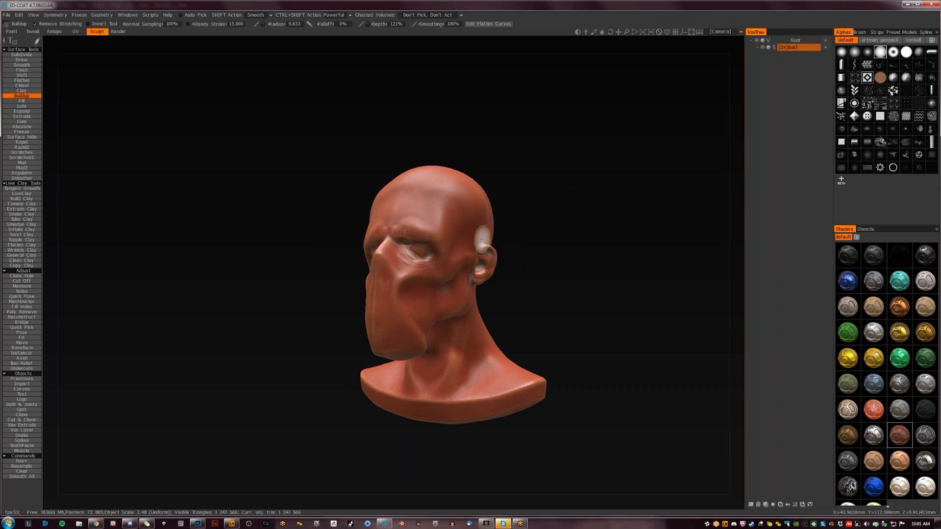
# - Sculpt folds under the eyes with a smaller Buildup radius, and thicken the brow and cheek with a larger one
pyautogui.moveTo(526, 221); pyautogui.dragTo(523, 253)
pyautogui.press('[')
pyautogui.press('[')
pyautogui.press('[')
pyautogui.press('[')
pyautogui.press('[')
pyautogui.press('[')
pyautogui.press('[')
pyautogui.moveTo(404, 257)
pyautogui.mouseDown()
pyautogui.moveTo(393, 257)
pyautogui.moveTo(397, 270)
pyautogui.moveTo(431, 270)
pyautogui.mouseUp()
pyautogui.press(']')
pyautogui.press(']')
pyautogui.press(']')
pyautogui.press(']')
pyautogui.press(']')
pyautogui.press(']')
pyautogui.press(']')
pyautogui.press(']')
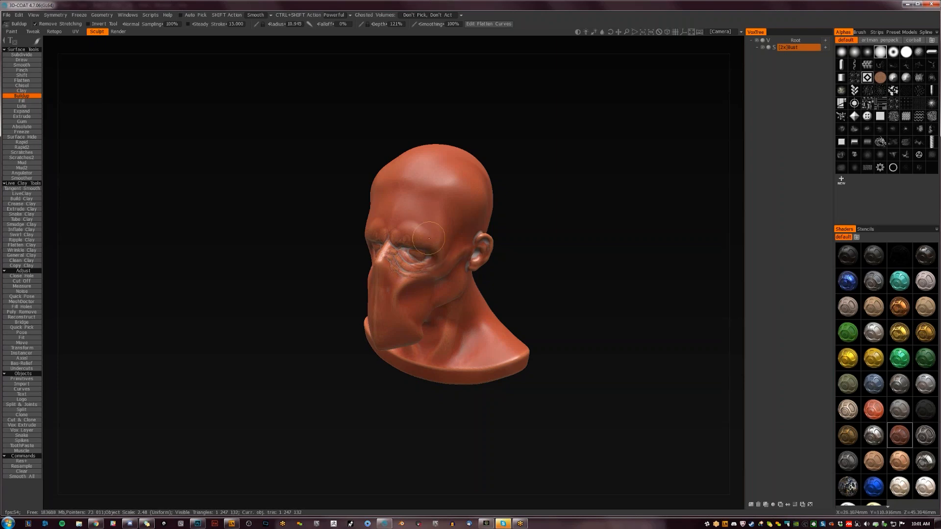
pyautogui.moveTo(438, 243)
pyautogui.mouseDown()
pyautogui.moveTo(423, 229)
pyautogui.moveTo(446, 248)
pyautogui.moveTo(417, 237)
pyautogui.moveTo(412, 267)
pyautogui.moveTo(424, 275)
pyautogui.moveTo(390, 255)
pyautogui.moveTo(407, 271)
pyautogui.mouseUp()
# - Change the bust's shader from red clay to the pale pinkish-beige material
pyautogui.click(899, 461)
pyautogui.moveTo(589, 290)
pyautogui.mouseDown()
pyautogui.moveTo(421, 281)
pyautogui.moveTo(438, 268)
pyautogui.moveTo(404, 272)
pyautogui.moveTo(418, 280)
pyautogui.mouseUp()
pyautogui.press(']')
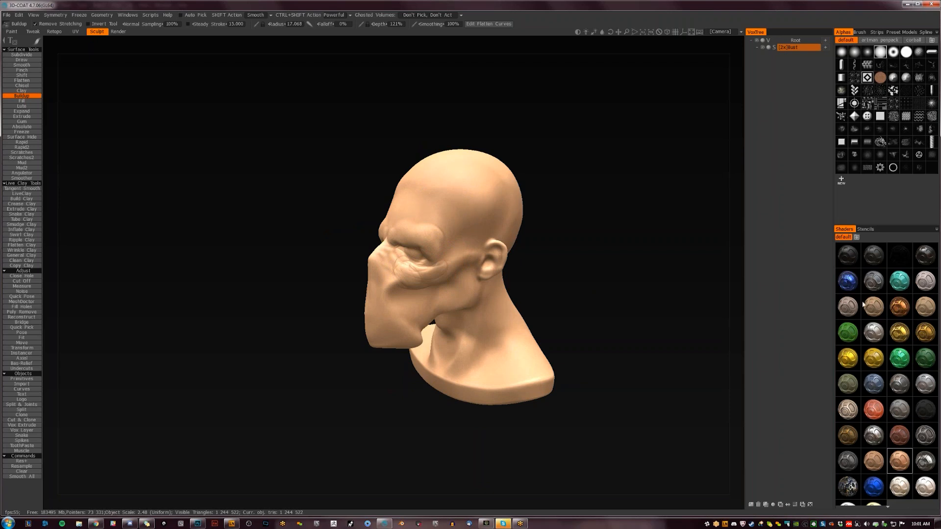
pyautogui.click(863, 327)
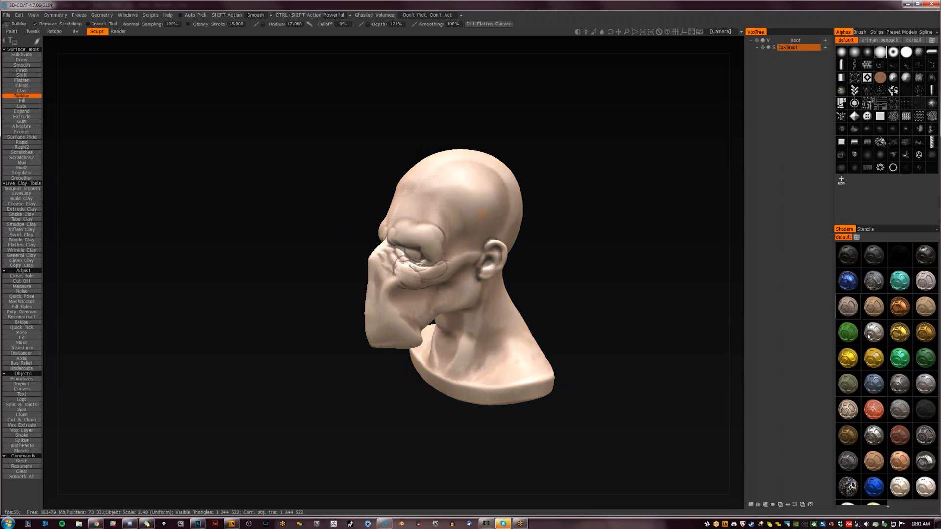
pyautogui.click(850, 307)
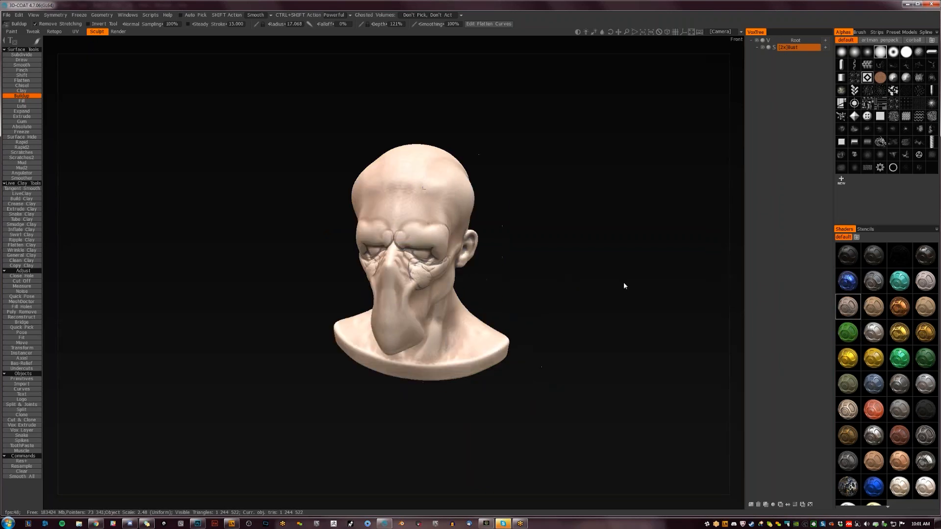
# - Soften the folds under the eyes and define the cheekbones with the Buildup brush at a radius of about 9
pyautogui.moveTo(411, 270); pyautogui.dragTo(447, 266)
pyautogui.moveTo(582, 257); pyautogui.dragTo(517, 255)
pyautogui.moveTo(426, 251); pyautogui.dragTo(409, 250)
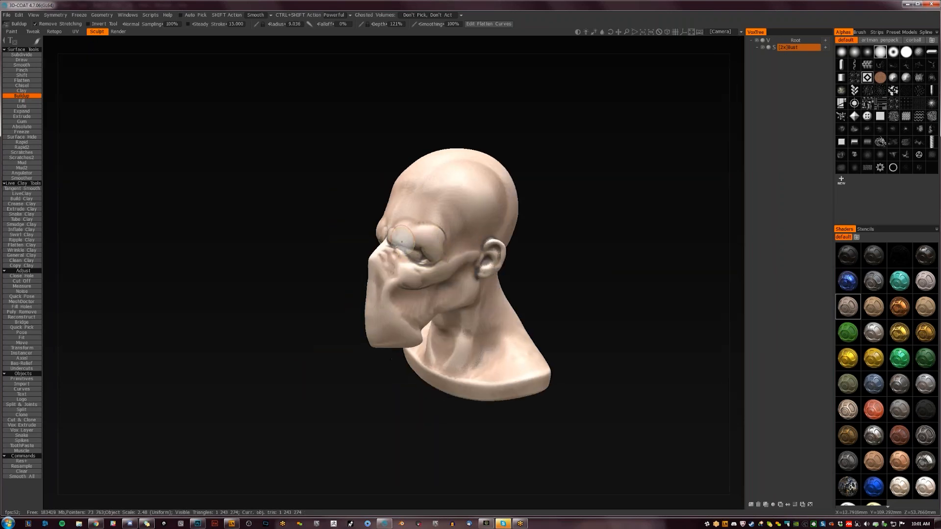
pyautogui.moveTo(424, 263)
pyautogui.mouseDown()
pyautogui.moveTo(414, 255)
pyautogui.moveTo(455, 262)
pyautogui.mouseUp()
pyautogui.hotkey('ctrl', 'z')
# - Carve thin creases around the brow, across the temple and along the side of the muzzle with the LiveClay brush
pyautogui.press('1')
pyautogui.moveTo(455, 256)
pyautogui.mouseDown()
pyautogui.moveTo(460, 248)
pyautogui.moveTo(443, 240)
pyautogui.mouseUp()
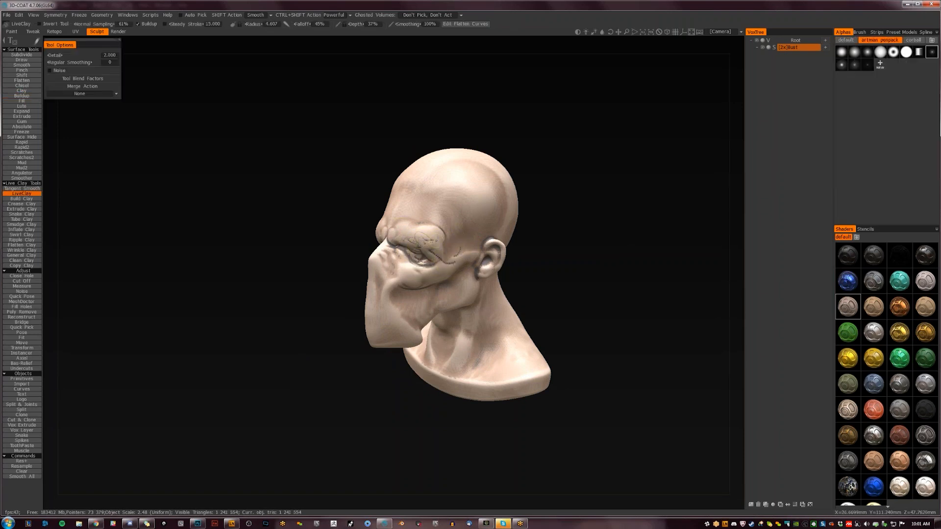
pyautogui.moveTo(555, 223)
pyautogui.mouseDown()
pyautogui.moveTo(624, 230)
pyautogui.moveTo(547, 226)
pyautogui.mouseUp()
pyautogui.moveTo(389, 296)
pyautogui.mouseDown()
pyautogui.moveTo(391, 314)
pyautogui.moveTo(374, 319)
pyautogui.mouseUp()
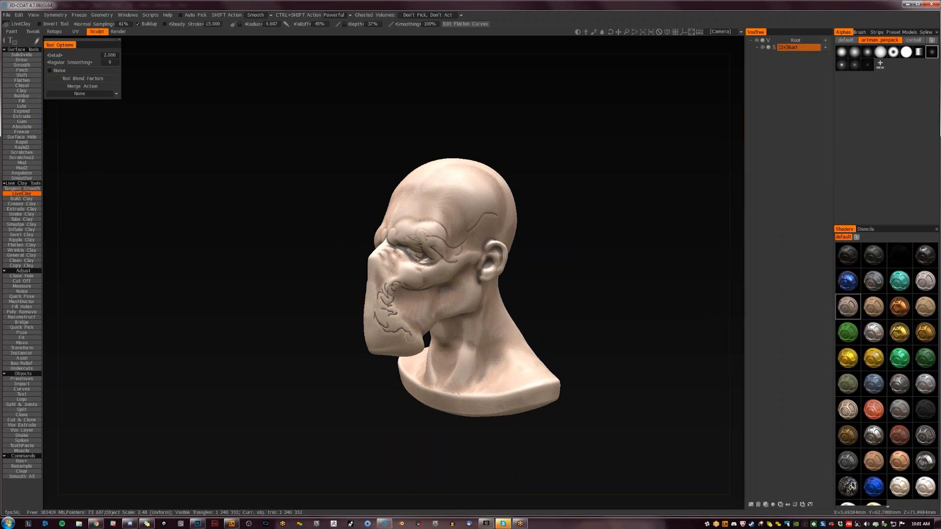
# - Soften the carved creases on the side of the muzzle into raised folds with the Buildup brush
pyautogui.moveTo(529, 287)
pyautogui.mouseDown()
pyautogui.moveTo(542, 304)
pyautogui.moveTo(532, 305)
pyautogui.mouseUp()
pyautogui.press('2')
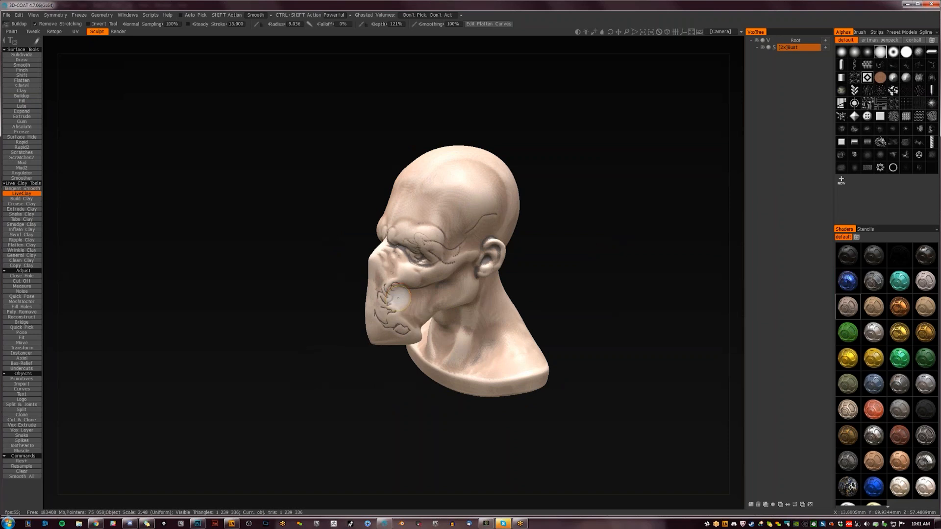
pyautogui.moveTo(386, 282)
pyautogui.mouseDown()
pyautogui.moveTo(385, 321)
pyautogui.moveTo(391, 302)
pyautogui.moveTo(385, 319)
pyautogui.moveTo(409, 324)
pyautogui.mouseUp()
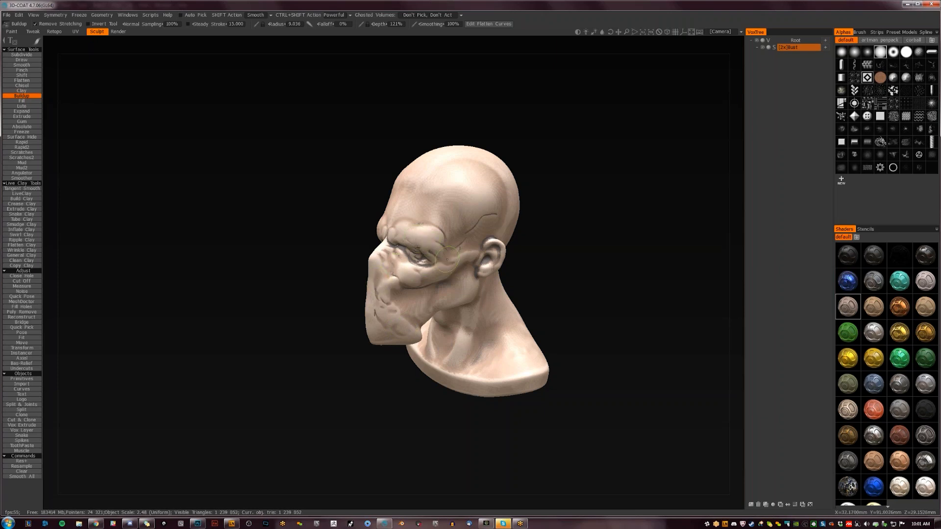
pyautogui.moveTo(554, 211)
pyautogui.mouseDown()
pyautogui.moveTo(630, 210)
pyautogui.moveTo(593, 204)
pyautogui.mouseUp()
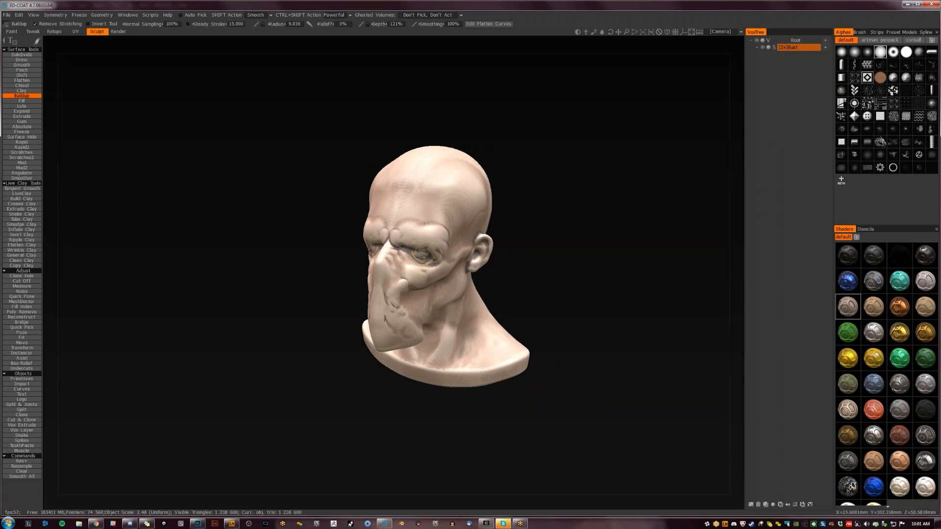
pyautogui.moveTo(415, 257)
pyautogui.mouseDown()
pyautogui.moveTo(409, 251)
pyautogui.moveTo(434, 254)
pyautogui.mouseUp()
pyautogui.hotkey('ctrl', 'z')
# - Build up muscle ridges along the cheek and jaw below the ear, starting from a smaller Buildup radius
pyautogui.press('[')
pyautogui.press('[')
pyautogui.press('[')
pyautogui.press('[')
pyautogui.press('[')
pyautogui.press('[')
pyautogui.moveTo(495, 258); pyautogui.dragTo(470, 276)
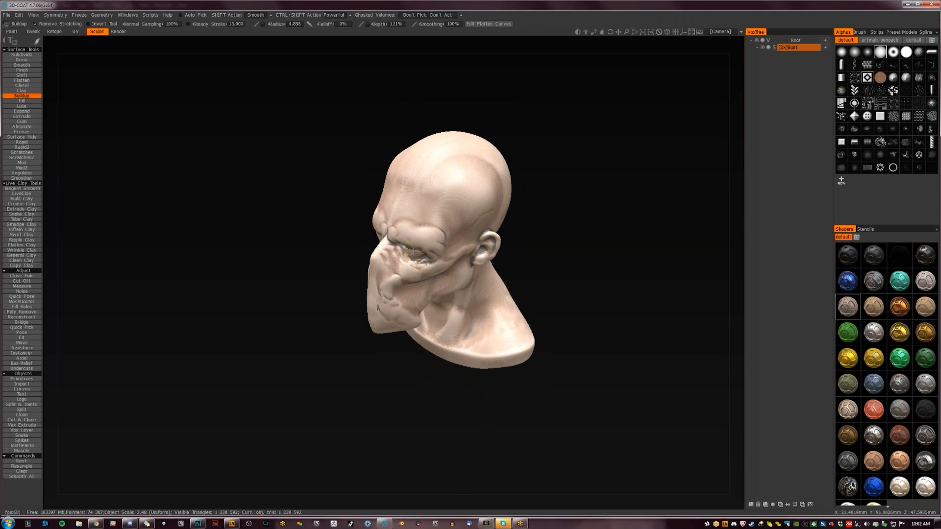
pyautogui.moveTo(571, 255)
pyautogui.mouseDown()
pyautogui.moveTo(644, 227)
pyautogui.moveTo(578, 222)
pyautogui.mouseUp()
pyautogui.moveTo(399, 290)
pyautogui.mouseDown()
pyautogui.moveTo(423, 294)
pyautogui.moveTo(415, 318)
pyautogui.moveTo(430, 303)
pyautogui.moveTo(426, 318)
pyautogui.moveTo(463, 282)
pyautogui.moveTo(428, 304)
pyautogui.moveTo(447, 309)
pyautogui.moveTo(422, 307)
pyautogui.mouseUp()
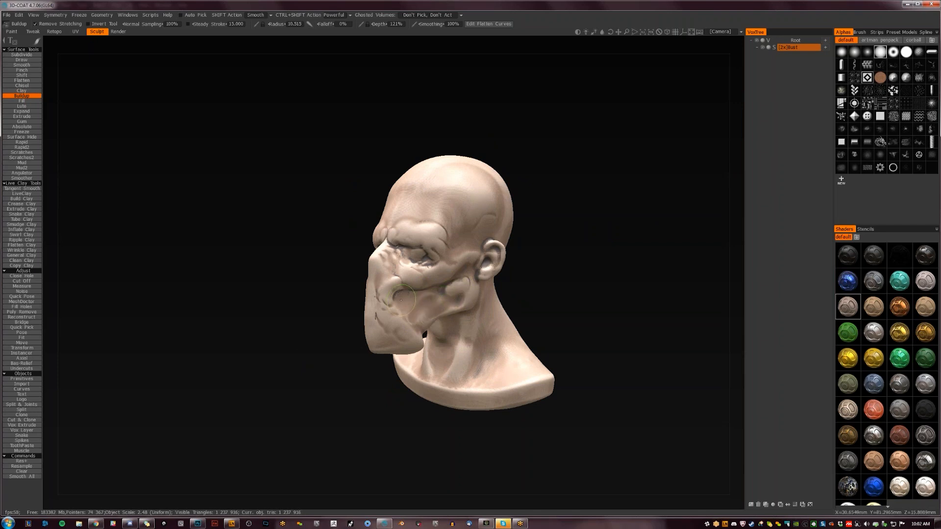
pyautogui.moveTo(515, 285)
pyautogui.mouseDown()
pyautogui.moveTo(634, 268)
pyautogui.moveTo(439, 281)
pyautogui.moveTo(453, 285)
pyautogui.moveTo(450, 272)
pyautogui.moveTo(464, 266)
pyautogui.moveTo(432, 287)
pyautogui.mouseUp()
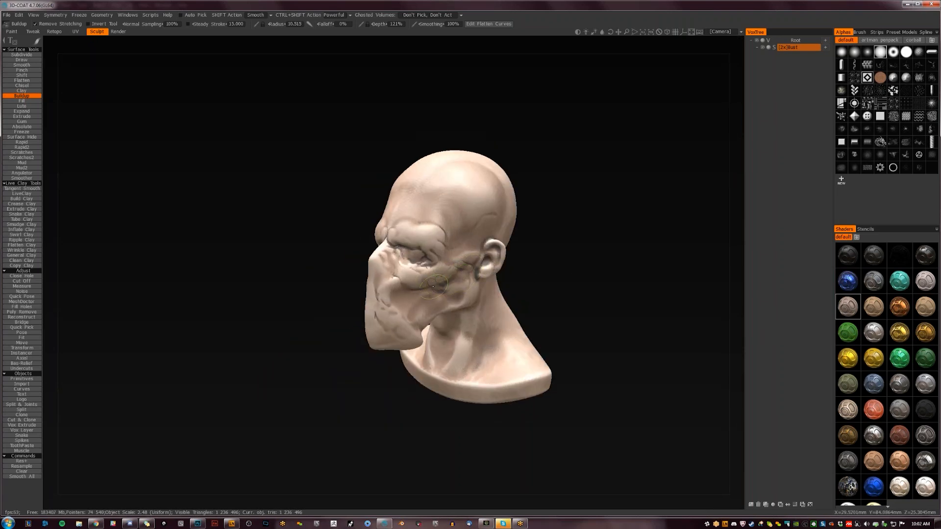
# - Reshape the side and lower part of the muzzle with the Move tool
pyautogui.moveTo(575, 265)
pyautogui.mouseDown()
pyautogui.moveTo(613, 246)
pyautogui.moveTo(594, 294)
pyautogui.mouseUp()
pyautogui.press('m')
pyautogui.moveTo(415, 333)
pyautogui.mouseDown()
pyautogui.moveTo(385, 345)
pyautogui.moveTo(384, 356)
pyautogui.moveTo(420, 343)
pyautogui.moveTo(402, 331)
pyautogui.moveTo(404, 295)
pyautogui.moveTo(391, 301)
pyautogui.moveTo(413, 290)
pyautogui.moveTo(400, 291)
pyautogui.moveTo(390, 266)
pyautogui.mouseUp()
# - Reduce the Move brush radius to about 14 and reshape the brow into a heavier ridge over the eyes
pyautogui.press('[')
pyautogui.press('[')
pyautogui.press('[')
pyautogui.press('[')
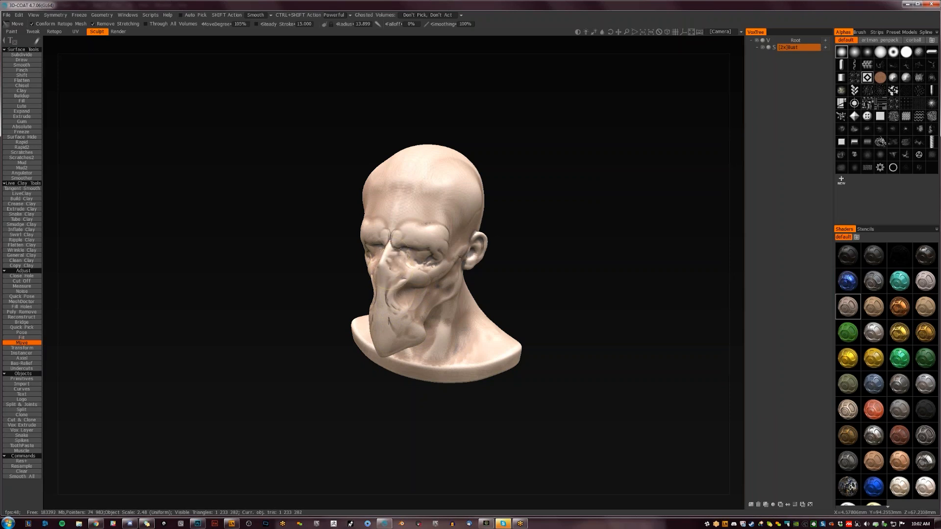
pyautogui.moveTo(505, 283)
pyautogui.mouseDown()
pyautogui.moveTo(587, 261)
pyautogui.moveTo(458, 261)
pyautogui.mouseUp()
pyautogui.moveTo(398, 236); pyautogui.dragTo(413, 249)
pyautogui.moveTo(515, 261); pyautogui.dragTo(604, 269)
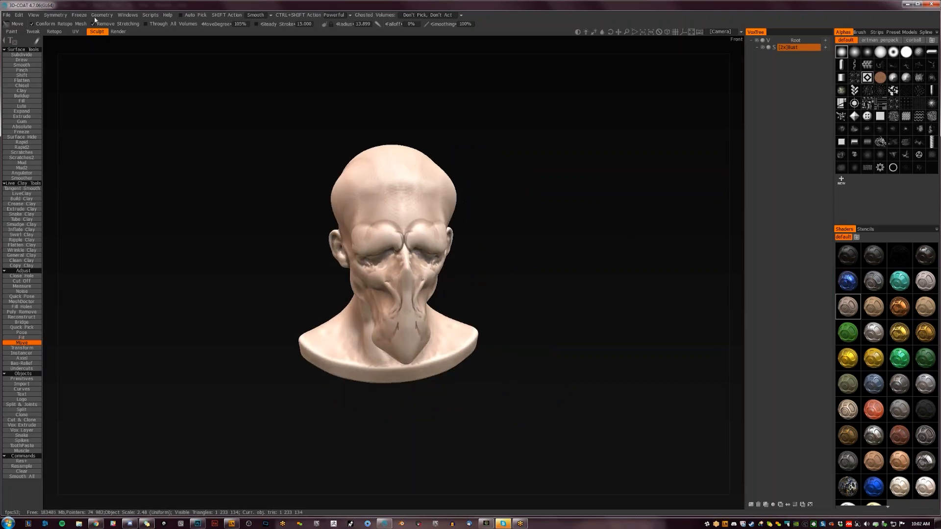
pyautogui.moveTo(507, 248); pyautogui.dragTo(421, 226)
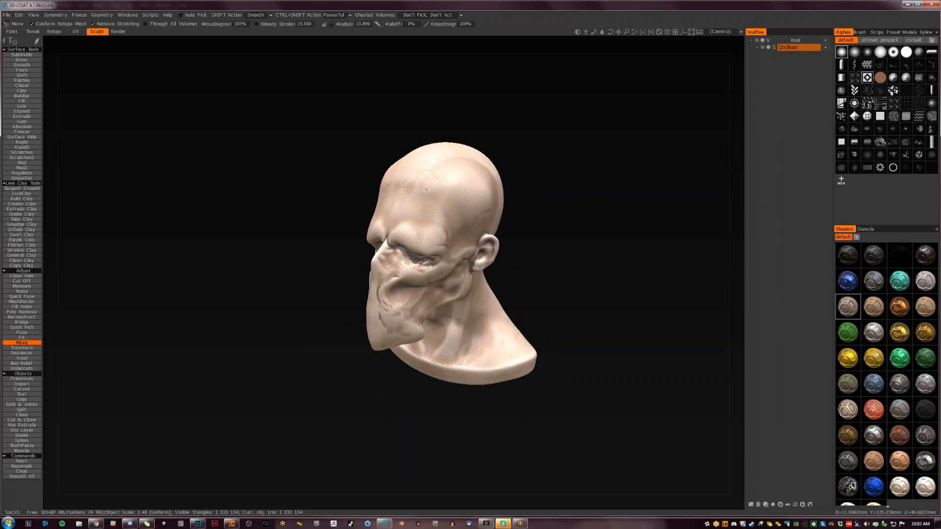
# - Push a round dent into the temple above the ear and adjust the brow and cheek with the Move tool
pyautogui.moveTo(567, 221); pyautogui.dragTo(483, 233)
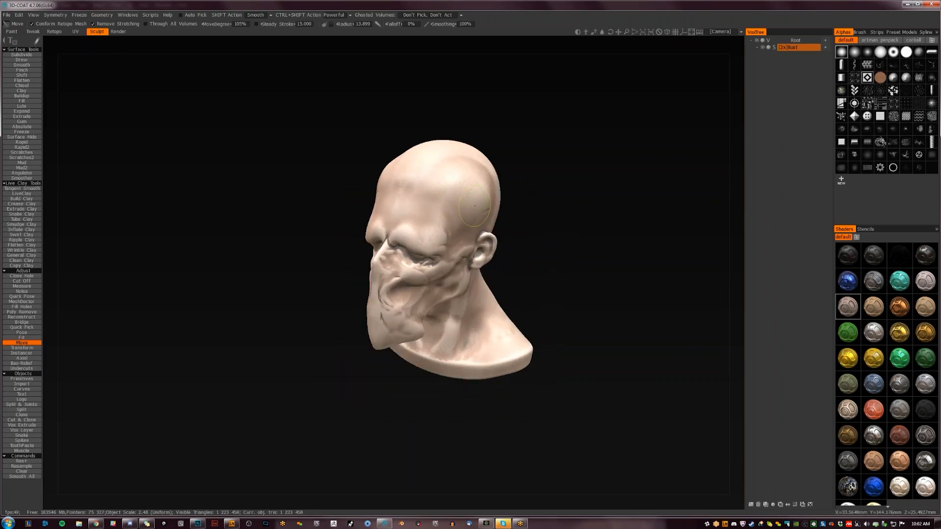
pyautogui.moveTo(484, 208)
pyautogui.mouseDown()
pyautogui.moveTo(580, 209)
pyautogui.moveTo(485, 205)
pyautogui.mouseUp()
pyautogui.moveTo(533, 237)
pyautogui.mouseDown()
pyautogui.moveTo(423, 188)
pyautogui.moveTo(628, 240)
pyautogui.moveTo(490, 235)
pyautogui.mouseUp()
pyautogui.moveTo(426, 246); pyautogui.dragTo(394, 252)
pyautogui.moveTo(563, 255); pyautogui.dragTo(608, 258)
pyautogui.moveTo(429, 290); pyautogui.dragTo(432, 273)
pyautogui.moveTo(564, 260); pyautogui.dragTo(527, 262)
# - Sculpt stringy ridges between the cheek and muzzle with the Buildup brush, using the soft round alpha
pyautogui.press('1')
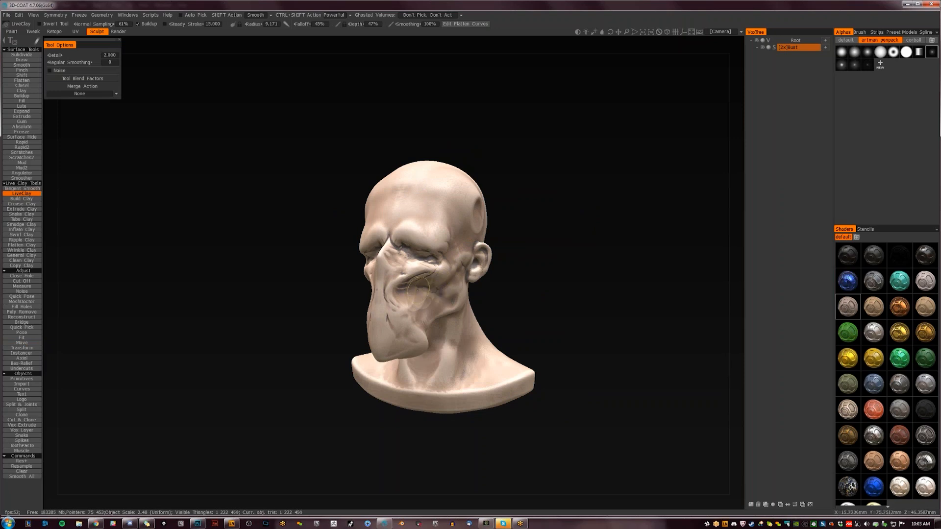
pyautogui.press('f')
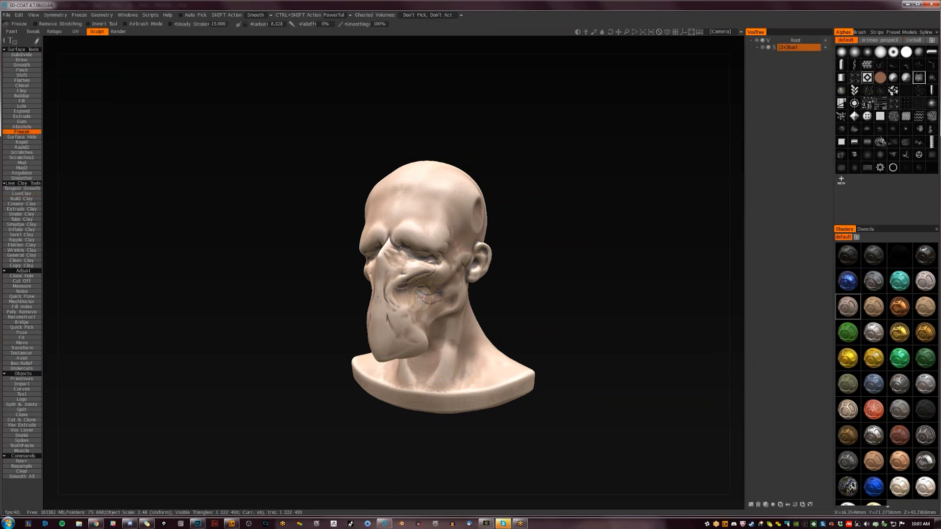
pyautogui.press('l')
pyautogui.press('b')
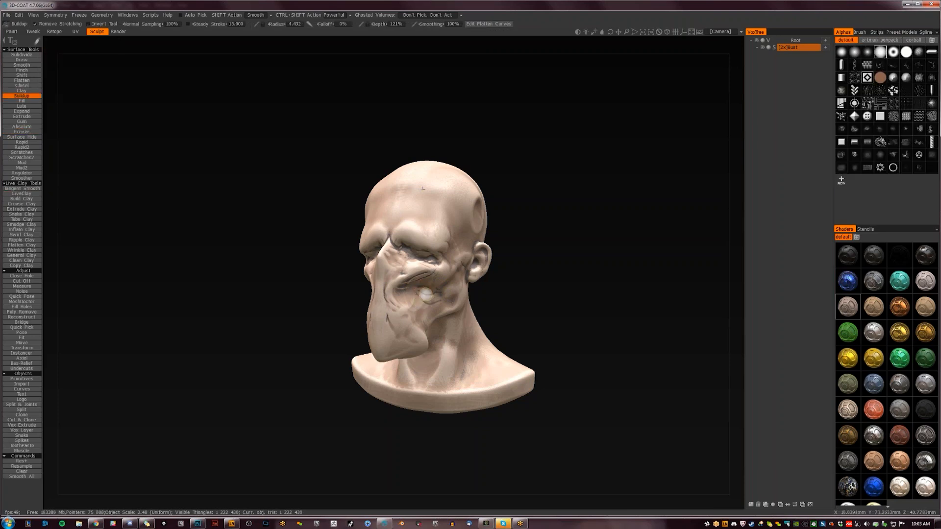
pyautogui.click(841, 52)
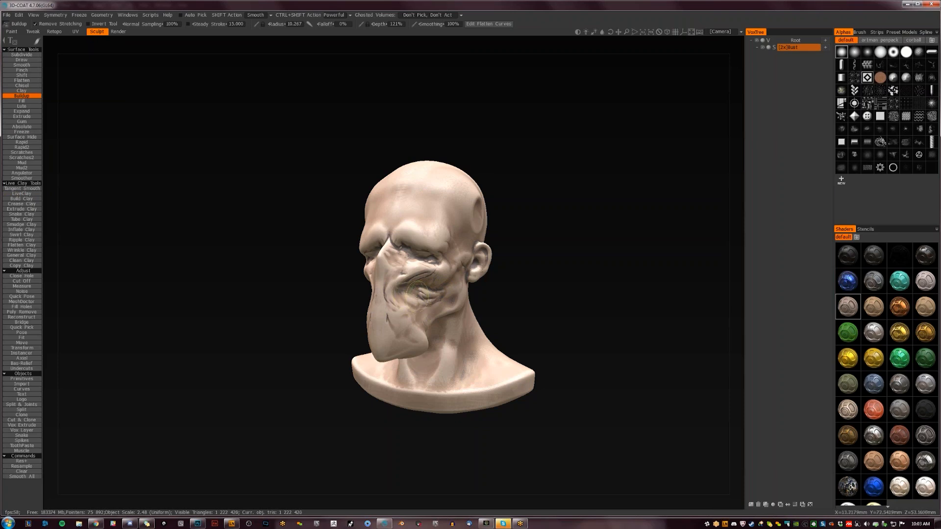
pyautogui.moveTo(571, 281); pyautogui.dragTo(528, 280)
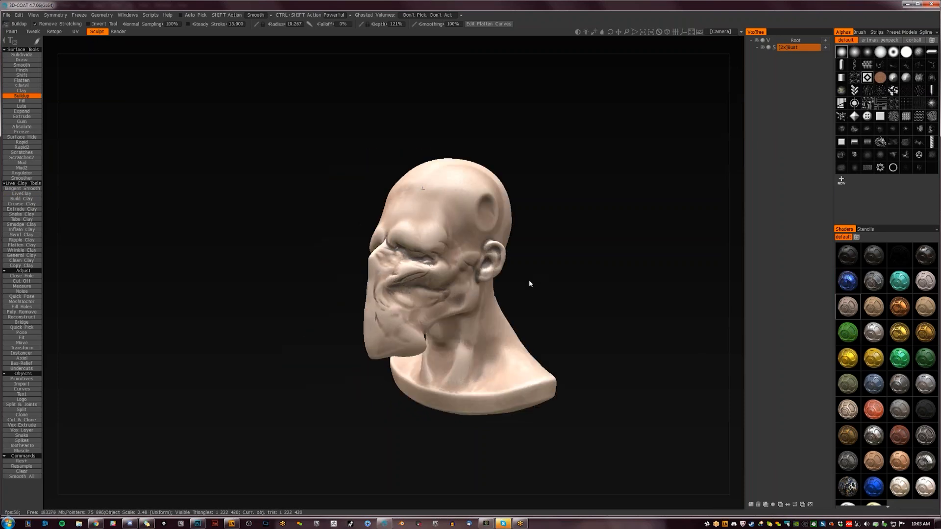
pyautogui.moveTo(397, 289); pyautogui.dragTo(387, 296)
pyautogui.moveTo(398, 290)
pyautogui.mouseDown()
pyautogui.moveTo(388, 302)
pyautogui.moveTo(421, 317)
pyautogui.moveTo(392, 319)
pyautogui.moveTo(415, 300)
pyautogui.moveTo(399, 314)
pyautogui.mouseUp()
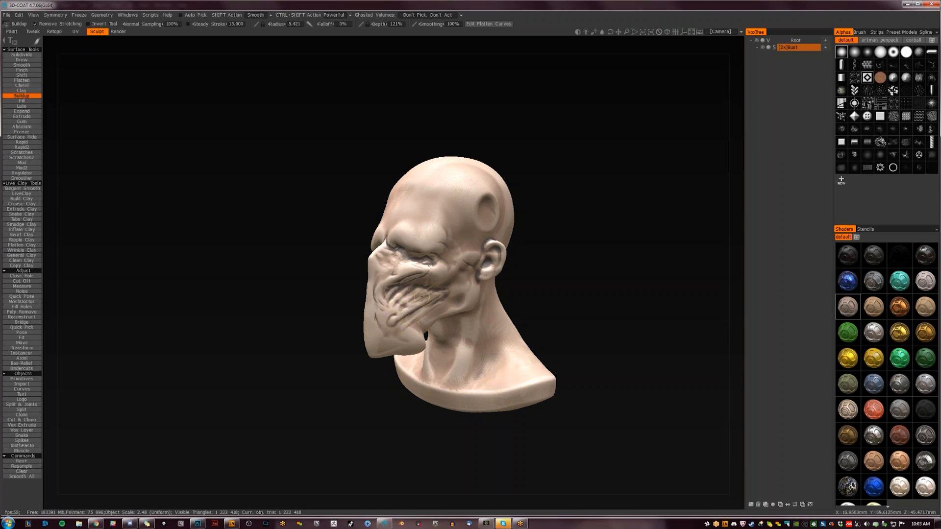
pyautogui.moveTo(401, 308)
pyautogui.mouseDown()
pyautogui.moveTo(428, 294)
pyautogui.moveTo(403, 301)
pyautogui.moveTo(388, 333)
pyautogui.moveTo(445, 296)
pyautogui.mouseUp()
# - Sculpt winding grooves and ridges down the front of the muzzle and up to the nose bridge
pyautogui.moveTo(578, 260)
pyautogui.mouseDown()
pyautogui.moveTo(611, 265)
pyautogui.moveTo(569, 290)
pyautogui.moveTo(529, 297)
pyautogui.mouseUp()
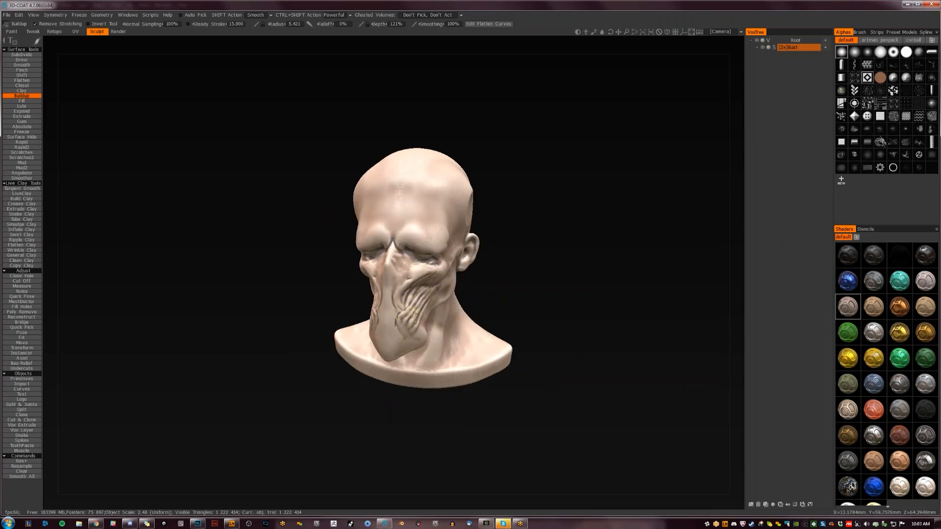
pyautogui.moveTo(443, 296)
pyautogui.mouseDown()
pyautogui.moveTo(499, 275)
pyautogui.moveTo(442, 302)
pyautogui.mouseUp()
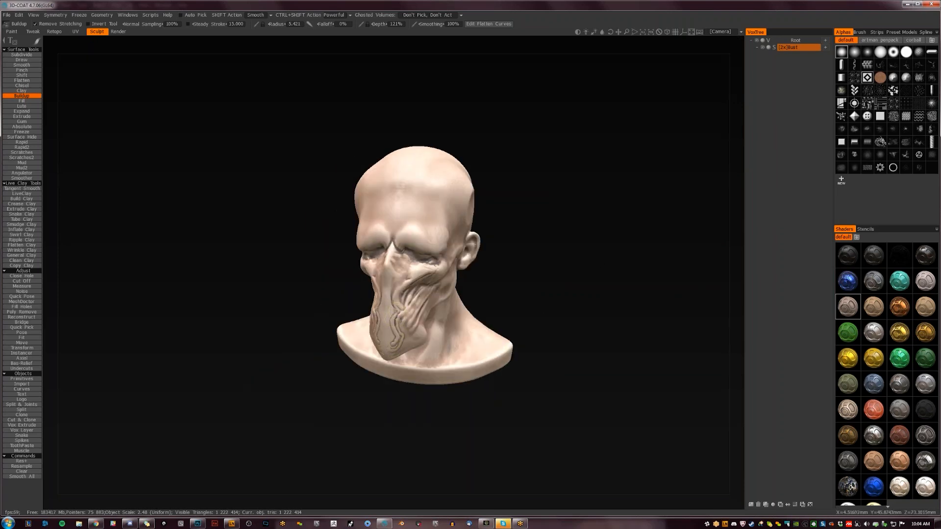
pyautogui.moveTo(389, 307); pyautogui.dragTo(387, 339)
pyautogui.moveTo(387, 302)
pyautogui.mouseDown()
pyautogui.moveTo(403, 278)
pyautogui.moveTo(390, 266)
pyautogui.moveTo(386, 308)
pyautogui.mouseUp()
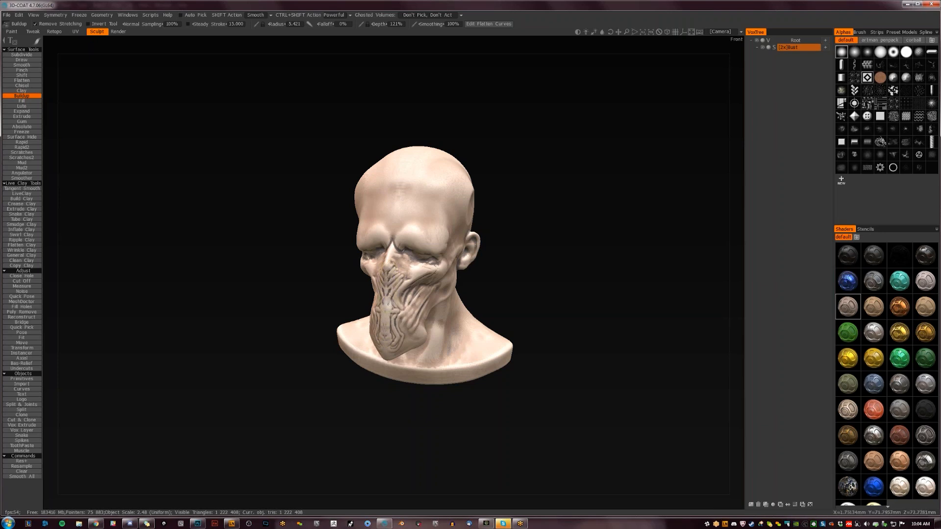
pyautogui.moveTo(407, 278); pyautogui.dragTo(417, 270)
# - Increase the Buildup radius to about 8 and refine the outer end of the brow beside the eye
pyautogui.moveTo(459, 275); pyautogui.dragTo(421, 259)
pyautogui.press(']')
pyautogui.press(']')
pyautogui.moveTo(440, 250)
pyautogui.mouseDown()
pyautogui.moveTo(449, 245)
pyautogui.moveTo(431, 253)
pyautogui.mouseUp()
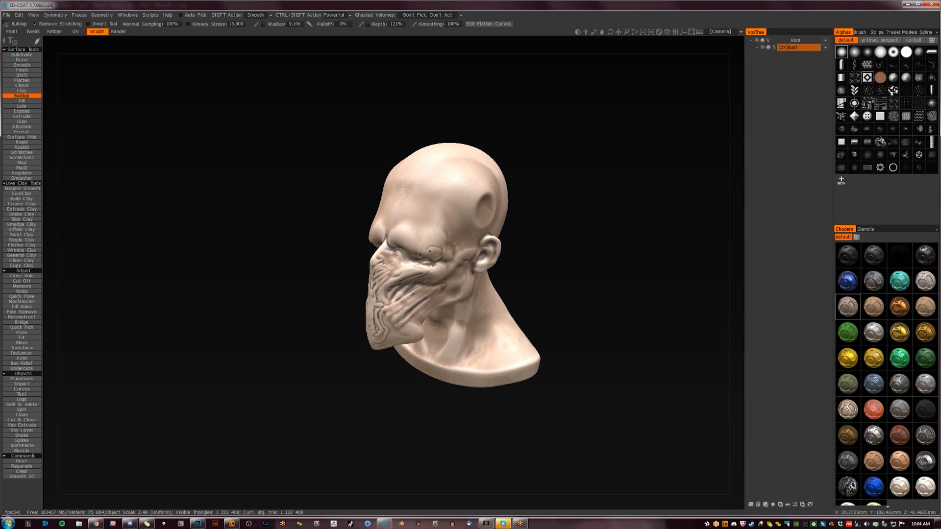
pyautogui.moveTo(441, 247)
pyautogui.mouseDown()
pyautogui.moveTo(536, 280)
pyautogui.moveTo(493, 273)
pyautogui.mouseUp()
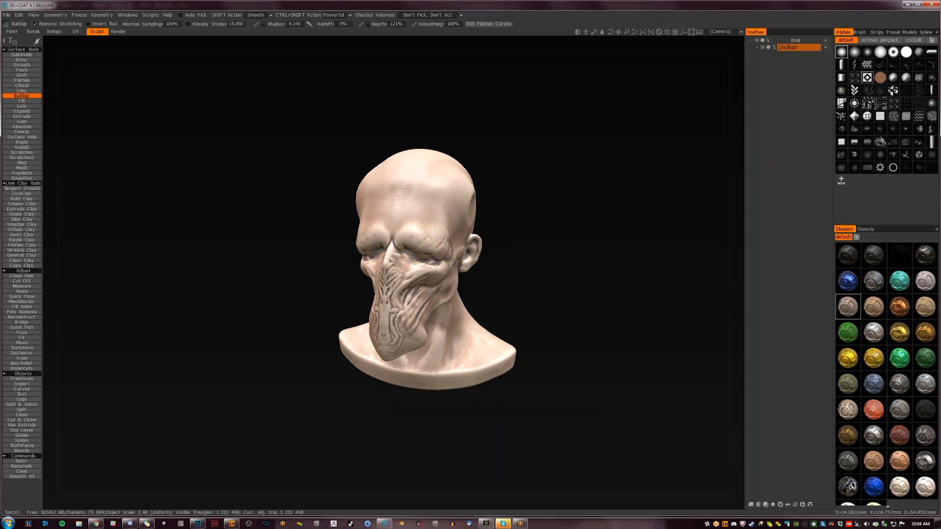
# - Reshape the jaw and lower muzzle of the bust with the Move tool
pyautogui.moveTo(374, 222)
pyautogui.mouseDown()
pyautogui.moveTo(436, 228)
pyautogui.moveTo(437, 218)
pyautogui.moveTo(448, 236)
pyautogui.mouseUp()
pyautogui.moveTo(554, 259); pyautogui.dragTo(611, 264)
pyautogui.press('m')
pyautogui.moveTo(374, 302)
pyautogui.mouseDown()
pyautogui.moveTo(367, 313)
pyautogui.moveTo(465, 319)
pyautogui.moveTo(441, 319)
pyautogui.moveTo(454, 312)
pyautogui.mouseUp()
pyautogui.moveTo(387, 363)
pyautogui.mouseDown()
pyautogui.moveTo(394, 352)
pyautogui.moveTo(415, 360)
pyautogui.mouseUp()
pyautogui.moveTo(546, 381); pyautogui.dragTo(576, 363)
# - Form a curved, mouth-like crease across the lower muzzle and rework the chin and cheek ridges, finishing with Buildup
pyautogui.press('f')
pyautogui.moveTo(433, 348)
pyautogui.mouseDown()
pyautogui.moveTo(425, 357)
pyautogui.moveTo(447, 352)
pyautogui.mouseUp()
pyautogui.click(434, 342)
pyautogui.moveTo(364, 305)
pyautogui.mouseDown()
pyautogui.moveTo(372, 297)
pyautogui.moveTo(383, 308)
pyautogui.mouseUp()
pyautogui.moveTo(536, 208)
pyautogui.mouseDown()
pyautogui.moveTo(423, 188)
pyautogui.moveTo(385, 195)
pyautogui.mouseUp()
pyautogui.moveTo(452, 273); pyautogui.dragTo(436, 280)
pyautogui.moveTo(536, 289)
pyautogui.mouseDown()
pyautogui.moveTo(610, 291)
pyautogui.moveTo(598, 302)
pyautogui.moveTo(529, 309)
pyautogui.mouseUp()
pyautogui.press('b')
pyautogui.moveTo(437, 276)
pyautogui.mouseDown()
pyautogui.moveTo(478, 247)
pyautogui.moveTo(443, 275)
pyautogui.moveTo(472, 253)
pyautogui.moveTo(451, 272)
pyautogui.mouseUp()
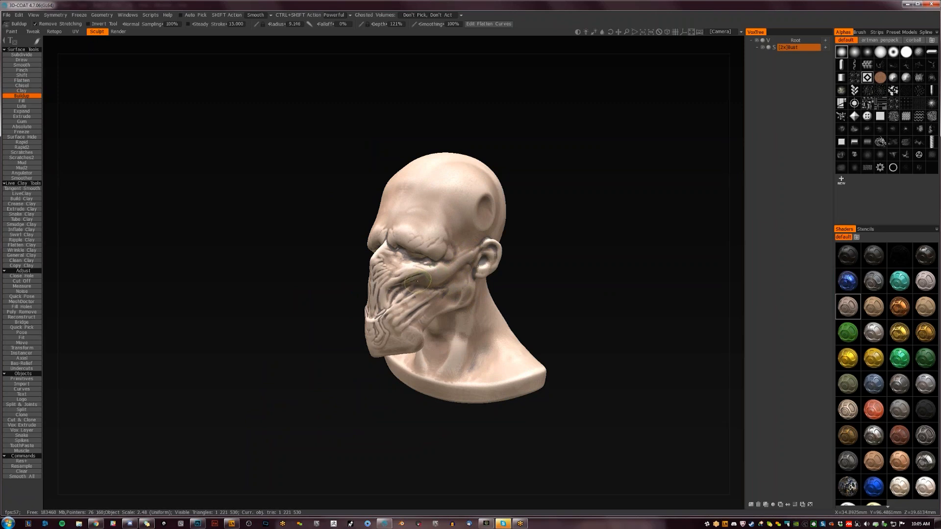
# - Smooth the winding ridges off the front of the muzzle and chin, keeping the stringy cheek strands
pyautogui.moveTo(486, 303)
pyautogui.mouseDown()
pyautogui.moveTo(607, 304)
pyautogui.moveTo(423, 188)
pyautogui.moveTo(407, 189)
pyautogui.moveTo(472, 297)
pyautogui.moveTo(419, 321)
pyautogui.moveTo(461, 295)
pyautogui.moveTo(472, 303)
pyautogui.mouseUp()
pyautogui.moveTo(333, 412)
pyautogui.mouseDown()
pyautogui.moveTo(422, 418)
pyautogui.moveTo(410, 421)
pyautogui.moveTo(410, 406)
pyautogui.mouseUp()
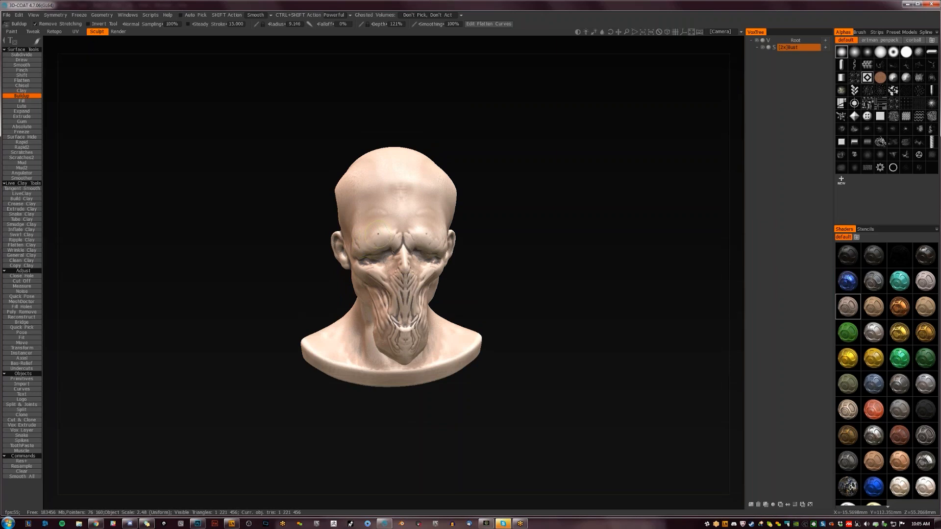
pyautogui.moveTo(502, 258); pyautogui.dragTo(475, 266)
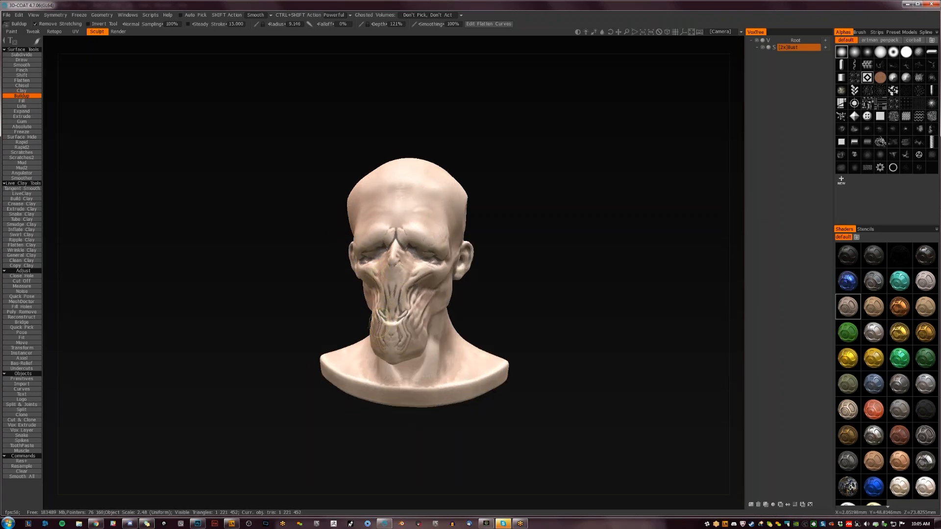
pyautogui.moveTo(518, 308); pyautogui.dragTo(475, 312)
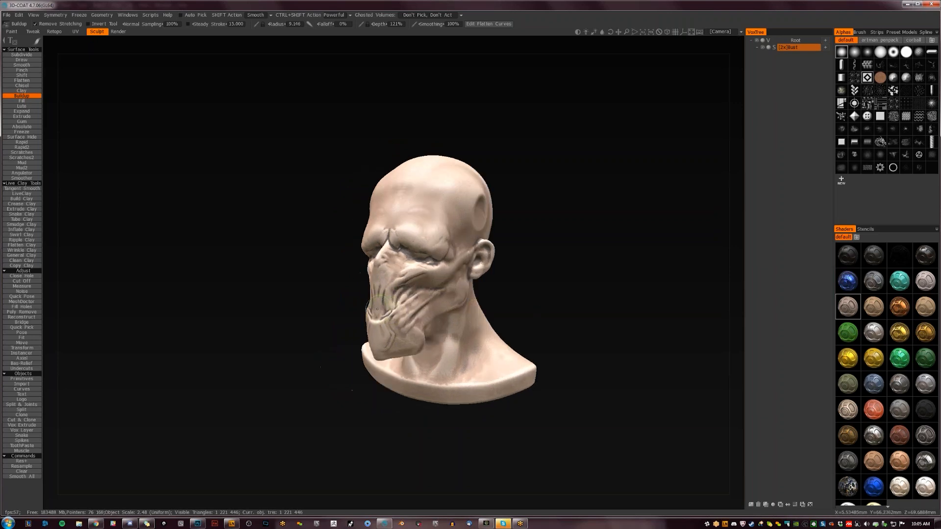
pyautogui.moveTo(441, 257); pyautogui.dragTo(422, 251)
pyautogui.moveTo(571, 288)
pyautogui.mouseDown()
pyautogui.moveTo(619, 288)
pyautogui.moveTo(592, 280)
pyautogui.moveTo(615, 269)
pyautogui.moveTo(494, 289)
pyautogui.moveTo(398, 281)
pyautogui.mouseUp()
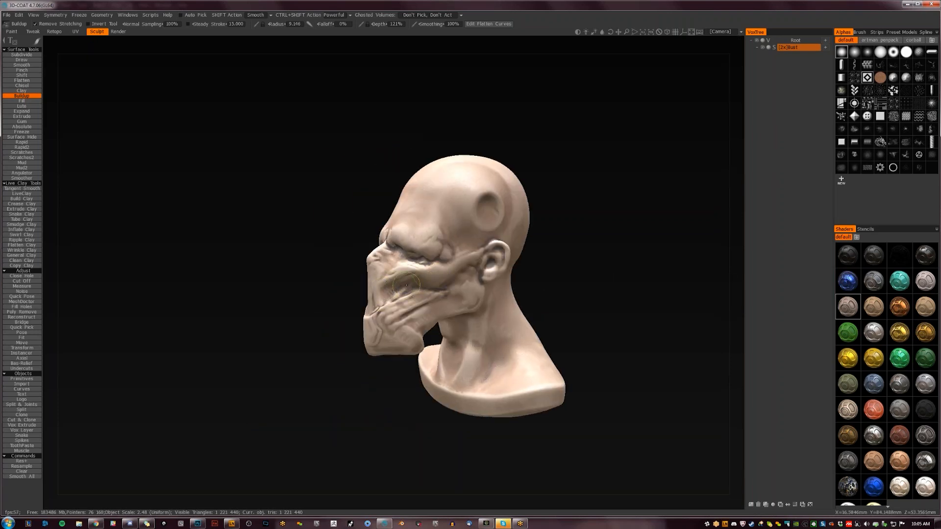
# - Sculpt a raised ridge around the temple dent with the Buildup brush and extend it down towards the brow
pyautogui.moveTo(530, 287)
pyautogui.mouseDown()
pyautogui.moveTo(604, 287)
pyautogui.moveTo(449, 299)
pyautogui.moveTo(407, 328)
pyautogui.moveTo(416, 316)
pyautogui.mouseUp()
pyautogui.moveTo(495, 280)
pyautogui.mouseDown()
pyautogui.moveTo(557, 258)
pyautogui.moveTo(413, 267)
pyautogui.mouseUp()
pyautogui.moveTo(481, 200)
pyautogui.mouseDown()
pyautogui.moveTo(490, 220)
pyautogui.moveTo(477, 208)
pyautogui.moveTo(489, 211)
pyautogui.moveTo(472, 216)
pyautogui.moveTo(496, 212)
pyautogui.moveTo(476, 213)
pyautogui.moveTo(491, 208)
pyautogui.moveTo(472, 233)
pyautogui.moveTo(447, 240)
pyautogui.moveTo(477, 240)
pyautogui.moveTo(458, 246)
pyautogui.mouseUp()
pyautogui.press(']')
pyautogui.press(']')
pyautogui.press(']')
pyautogui.press(']')
pyautogui.hotkey('ctrl', 'z')
pyautogui.press(']')
pyautogui.press(']')
pyautogui.press('[')
pyautogui.press('[')
pyautogui.press('[')
pyautogui.press('[')
pyautogui.press('[')
pyautogui.press('[')
pyautogui.press('[')
pyautogui.press('[')
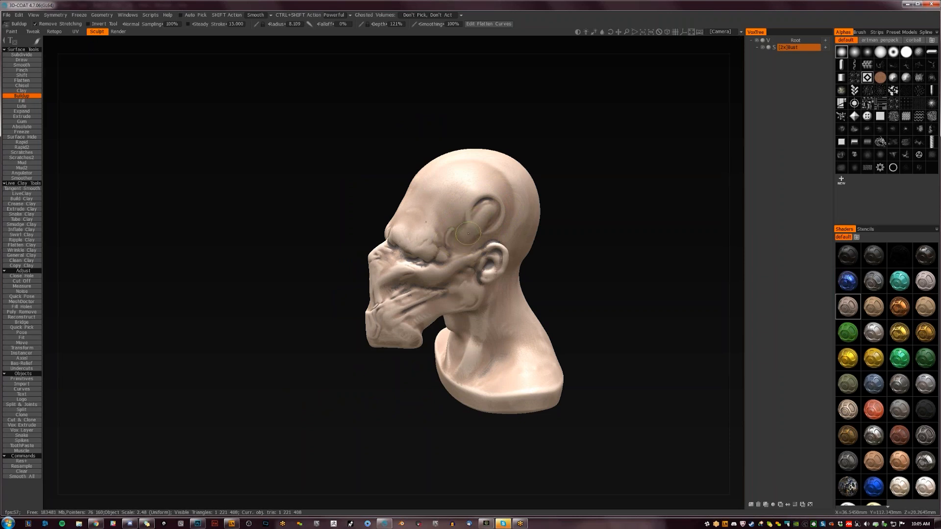
pyautogui.moveTo(485, 193); pyautogui.dragTo(489, 211)
pyautogui.moveTo(548, 262)
pyautogui.mouseDown()
pyautogui.moveTo(635, 242)
pyautogui.moveTo(542, 227)
pyautogui.moveTo(490, 235)
pyautogui.moveTo(597, 265)
pyautogui.mouseUp()
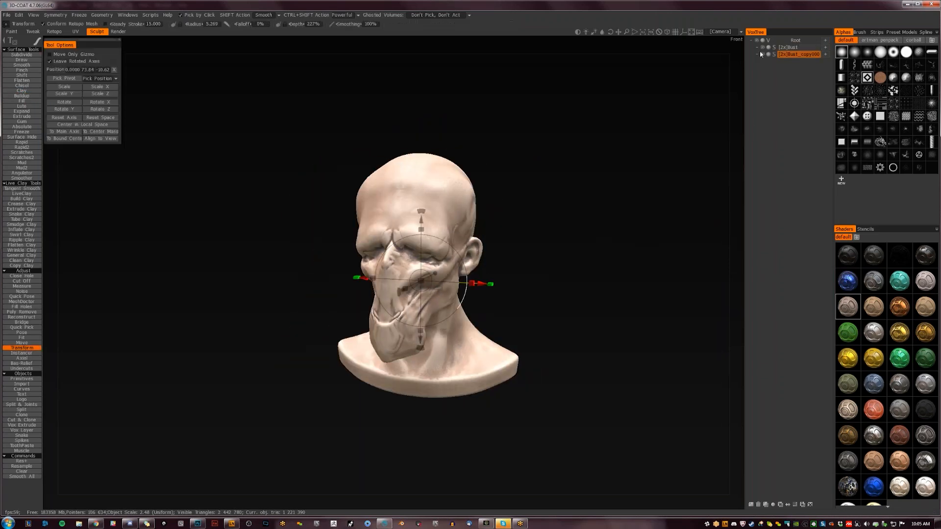
# - Convert the duplicated bust layer from surface to voxel mode with a much lower required poly count
pyautogui.click(773, 54)
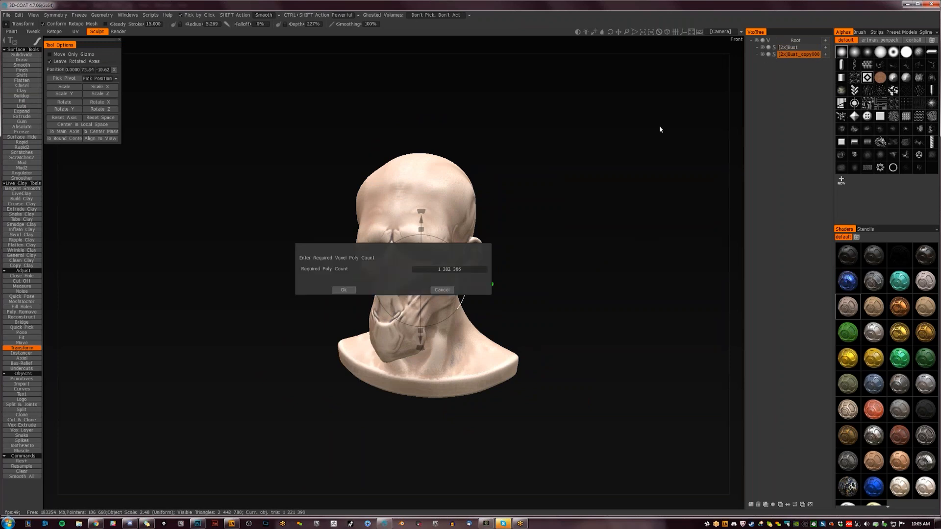
pyautogui.click(446, 270)
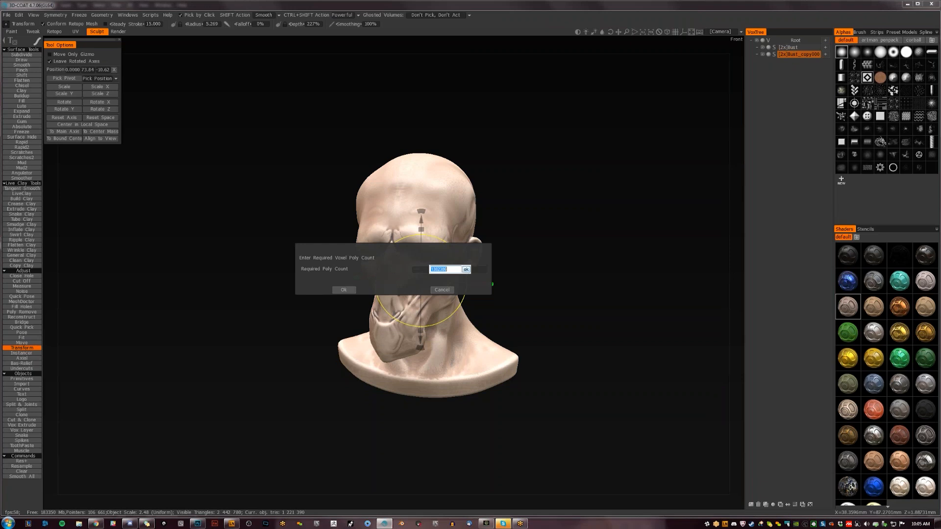
pyautogui.click(466, 269)
pyautogui.click(346, 289)
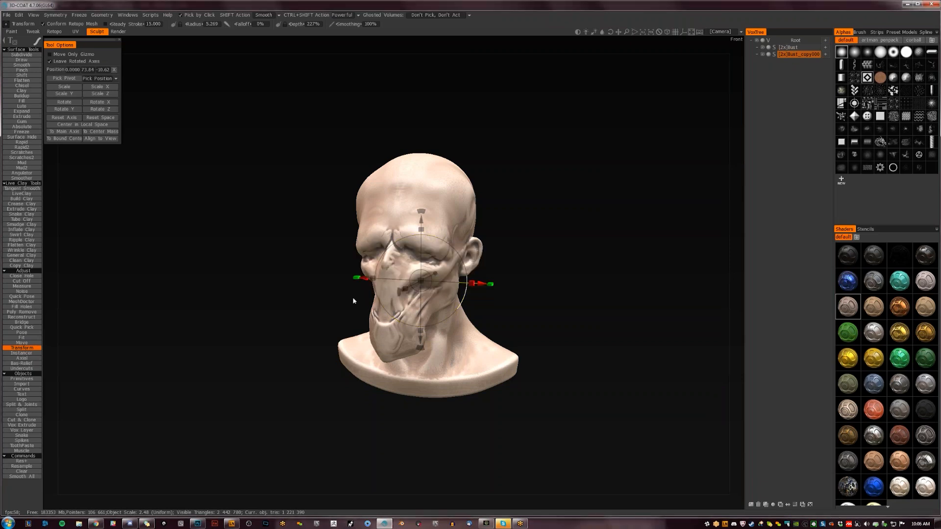
# - Hide the original bust and resample the voxel copy to a slightly higher density with Good quality
pyautogui.click(763, 47)
pyautogui.moveTo(544, 290); pyautogui.dragTo(512, 283)
pyautogui.hotkey('ctrl', 'r')
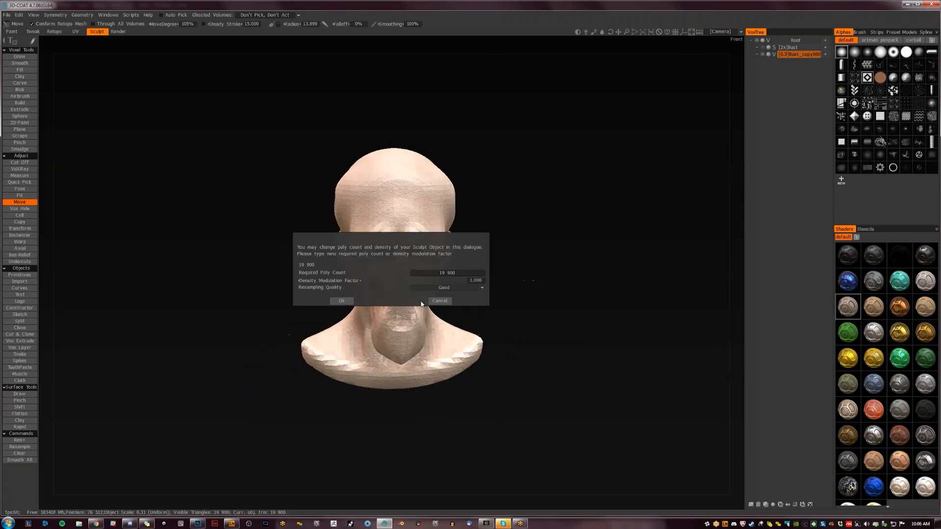
pyautogui.click(352, 301)
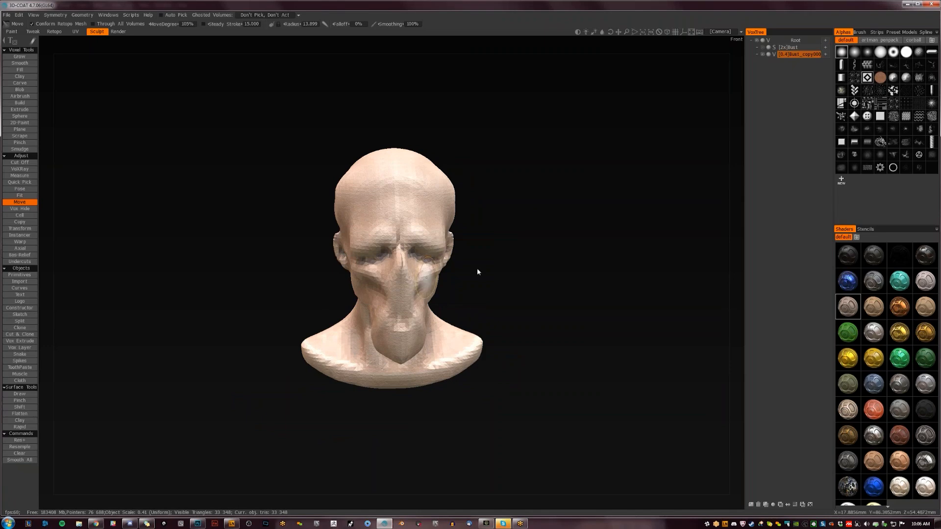
# - Auto-retopologize the voxel copy with a required poly count of 3500 and Draft Quality, without marking denser areas
pyautogui.moveTo(531, 258); pyautogui.dragTo(611, 260)
pyautogui.moveTo(527, 266); pyautogui.dragTo(451, 256)
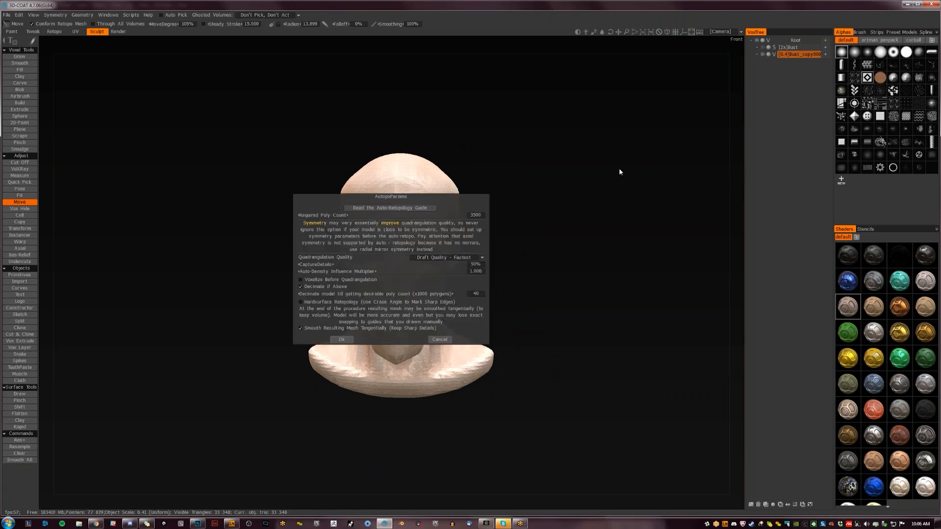
pyautogui.click(483, 215)
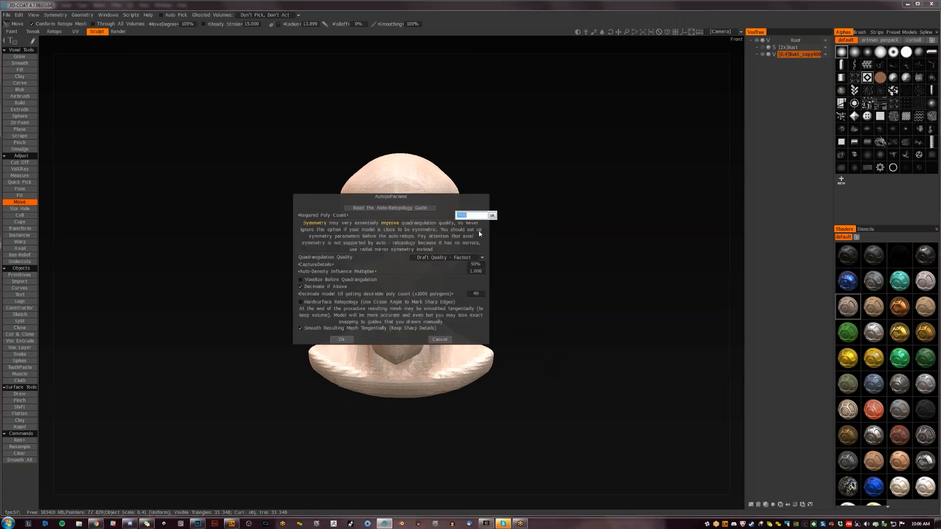
pyautogui.write('5000')
pyautogui.press('Return')
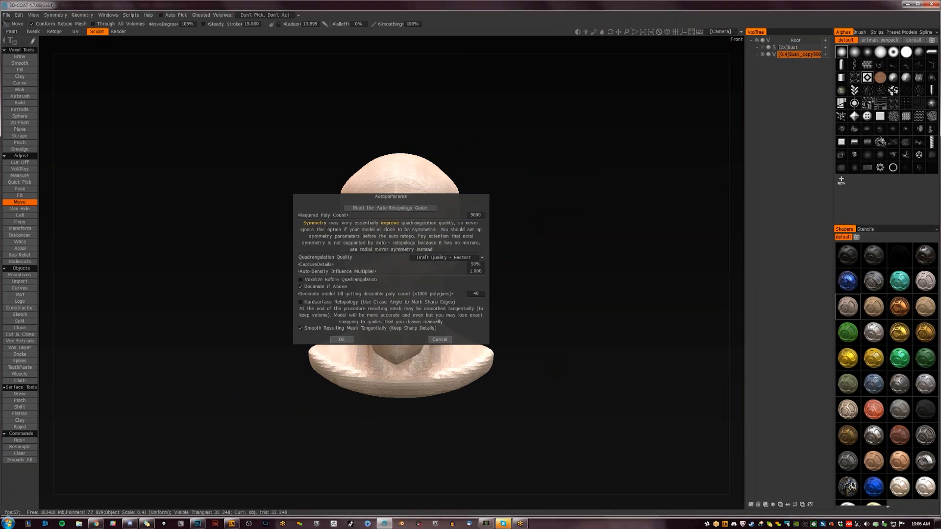
pyautogui.click(484, 214)
pyautogui.write('3500')
pyautogui.press('Return')
pyautogui.click(343, 339)
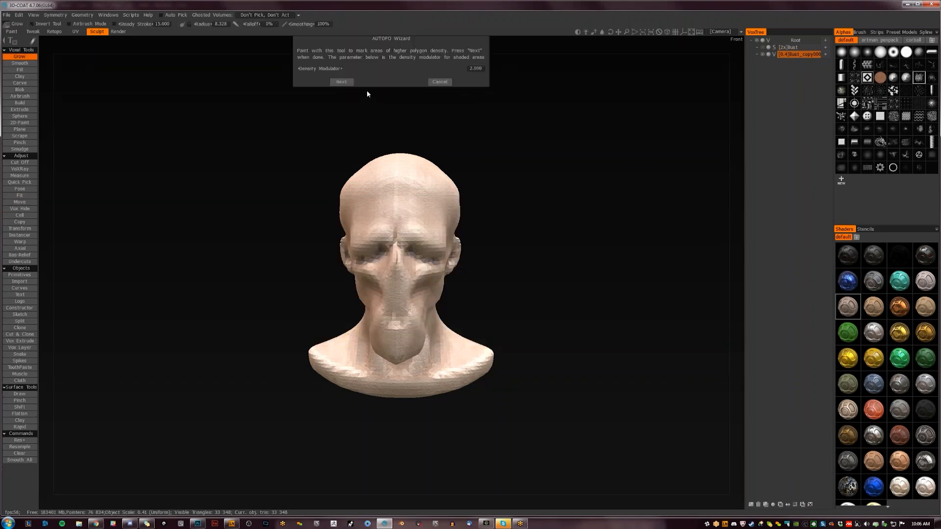
pyautogui.click(341, 82)
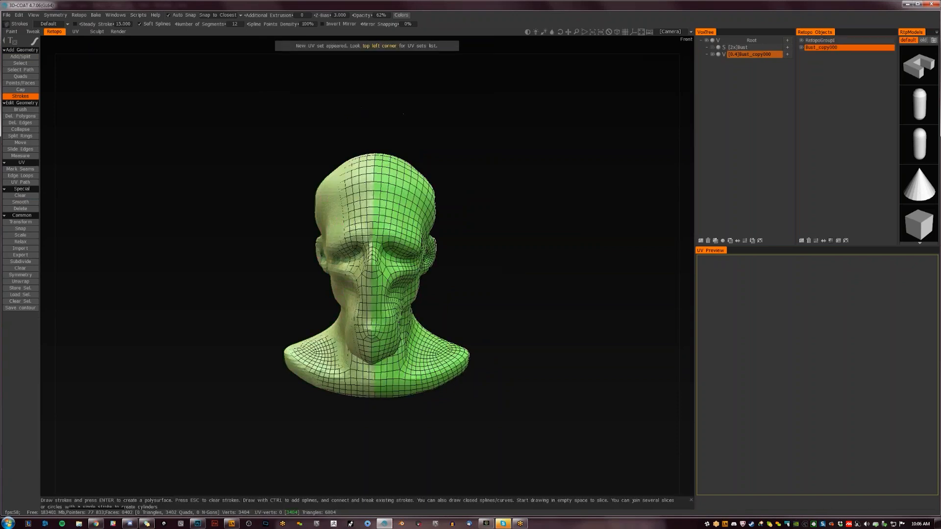
# - Bake the retopo mesh for per-pixel painting with local occlusion, automatic UV mapping and a 1024 × 1024 texture
pyautogui.click(713, 54)
pyautogui.click(713, 55)
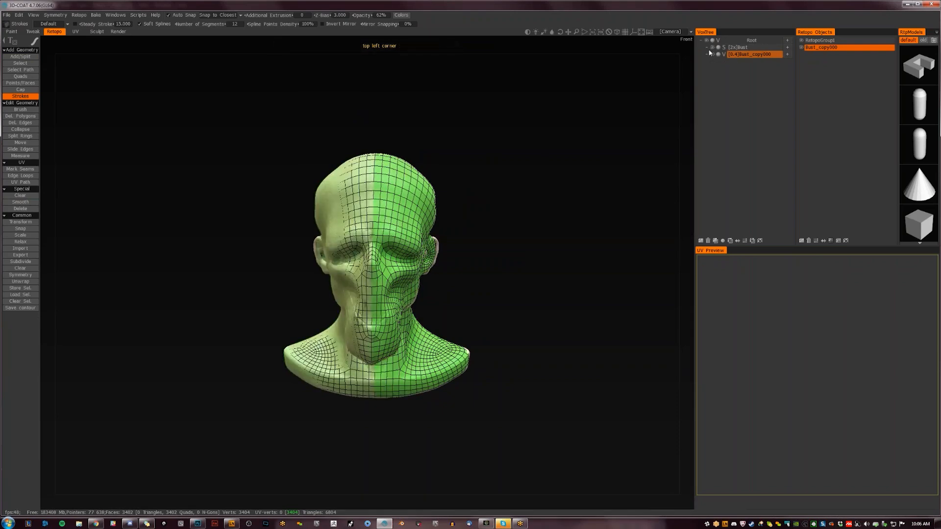
pyautogui.moveTo(476, 254); pyautogui.dragTo(520, 256)
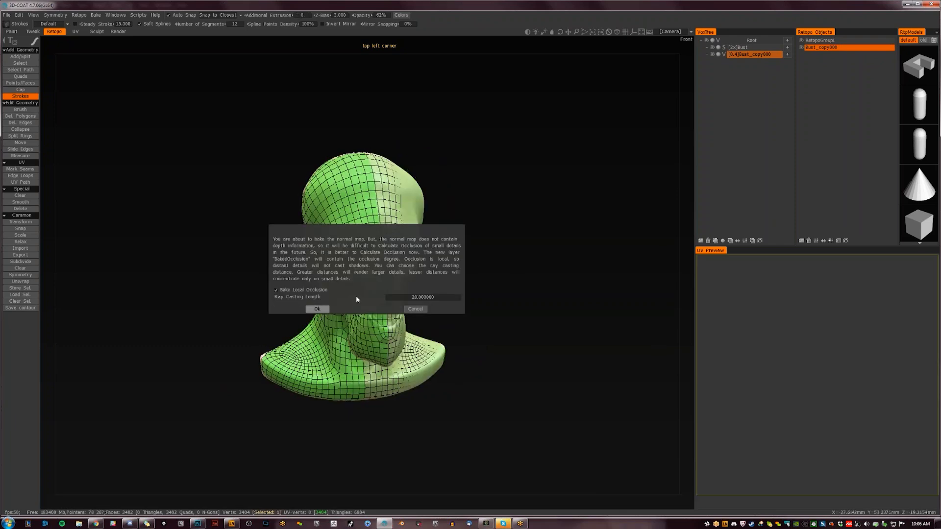
pyautogui.click(317, 309)
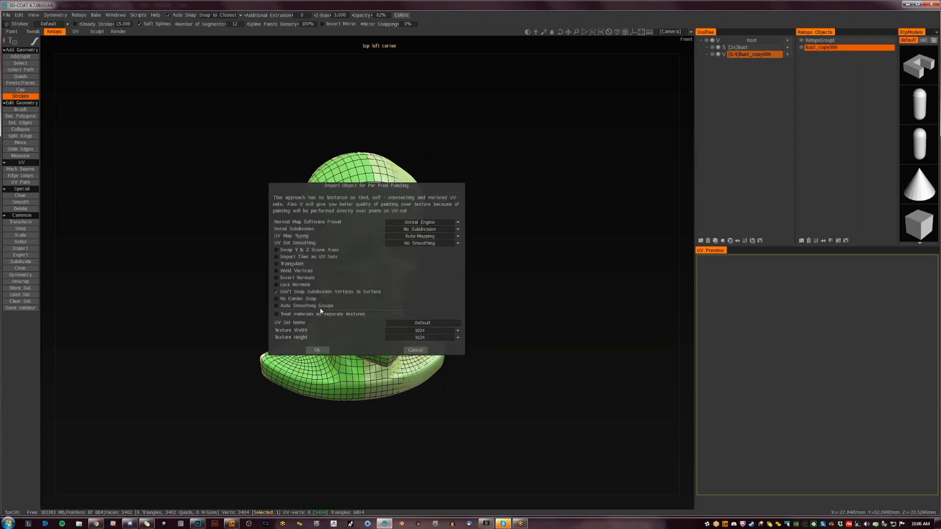
pyautogui.click(326, 350)
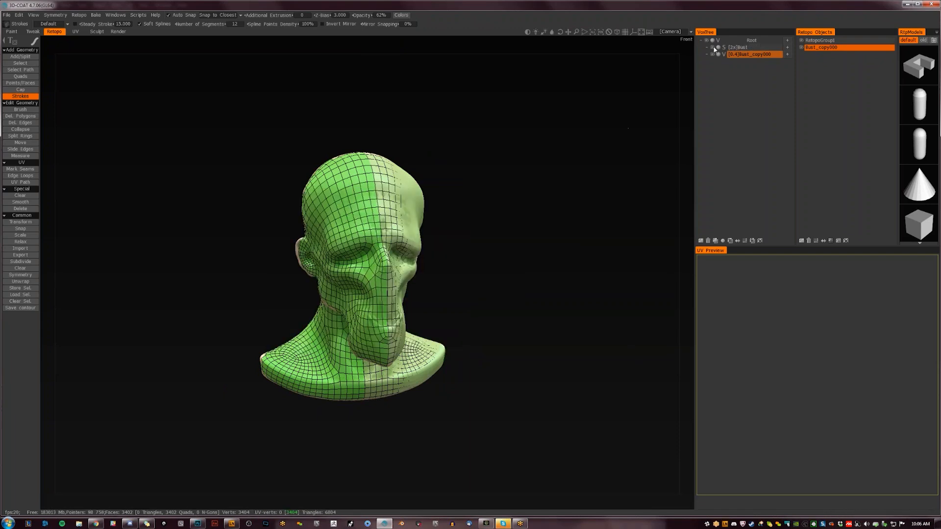
# - Check the baked bust in the Paint and UV rooms, and delete its Default surface material
pyautogui.click(12, 32)
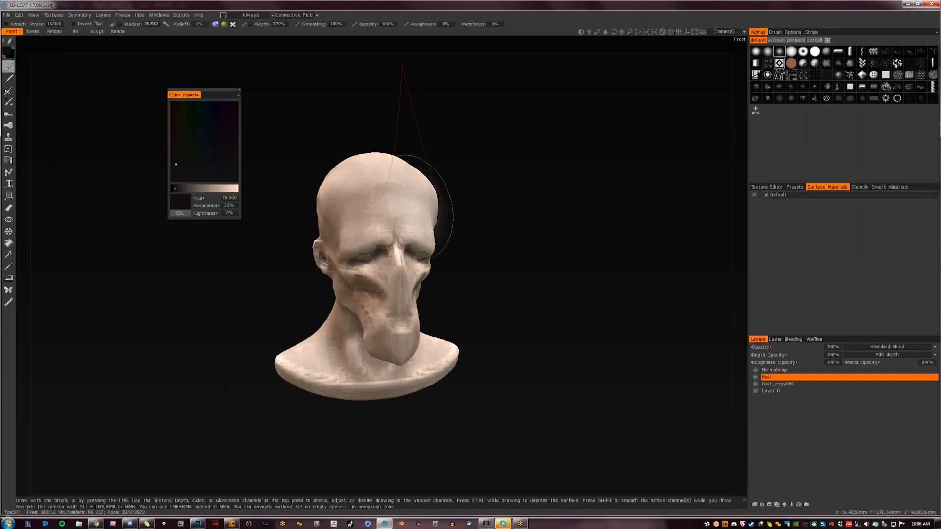
pyautogui.moveTo(426, 255); pyautogui.dragTo(506, 263)
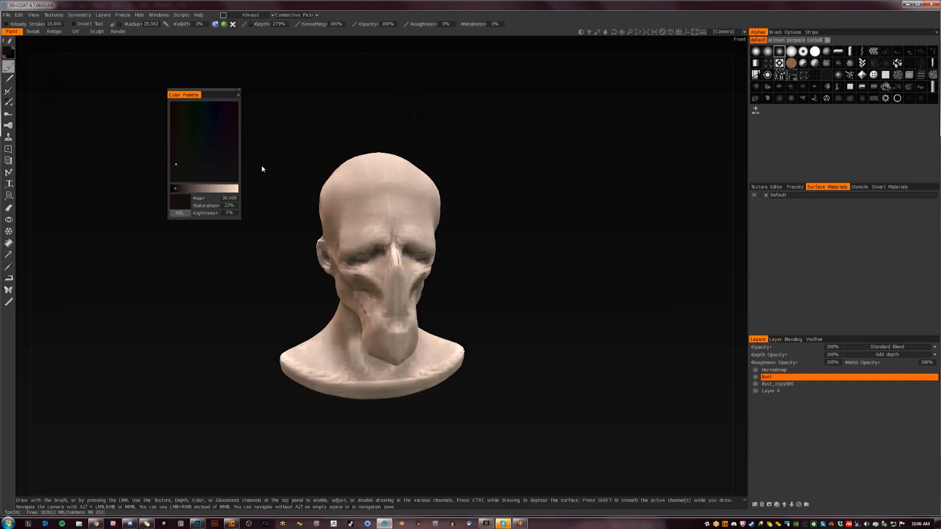
pyautogui.click(77, 31)
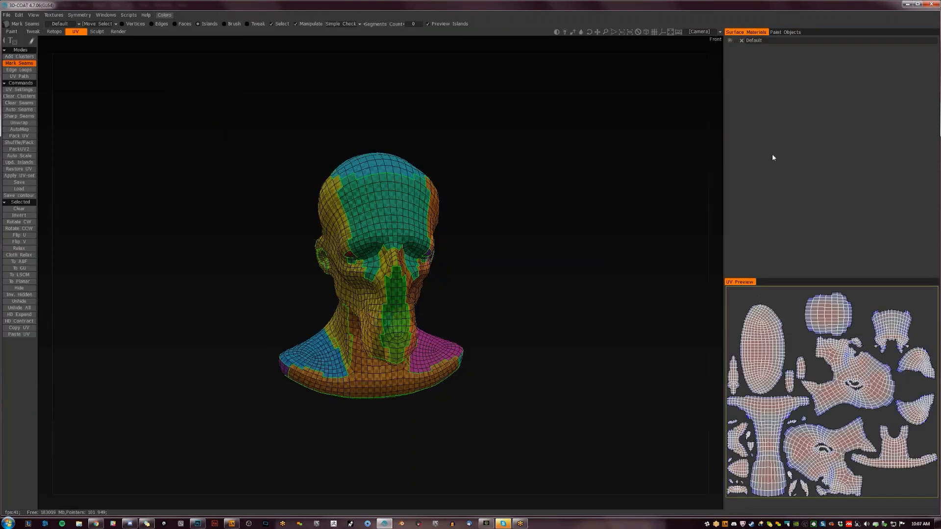
pyautogui.click(740, 41)
pyautogui.click(327, 286)
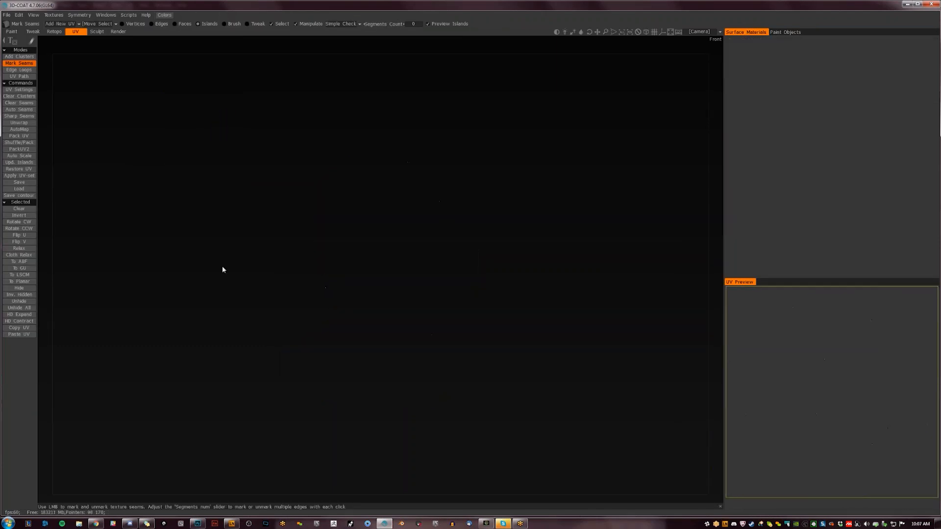
# - Show the original bust and rebake the retopo mesh from it with scan depths of 2 and a 1024 × 1024 texture
pyautogui.click(54, 32)
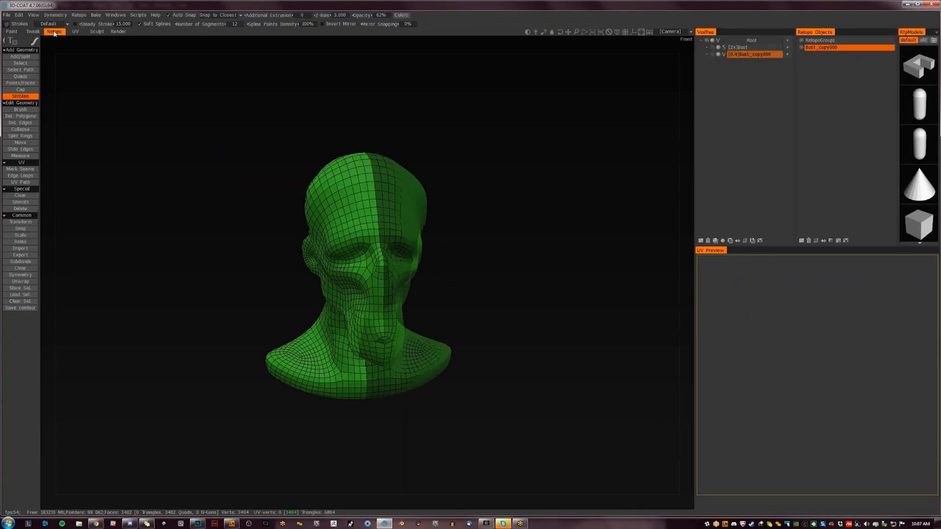
pyautogui.click(714, 48)
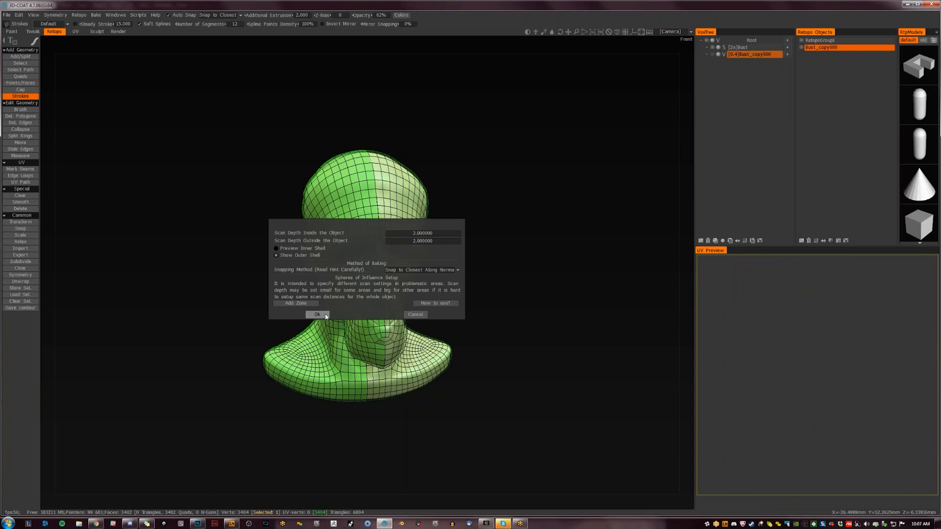
pyautogui.click(319, 313)
pyautogui.click(320, 310)
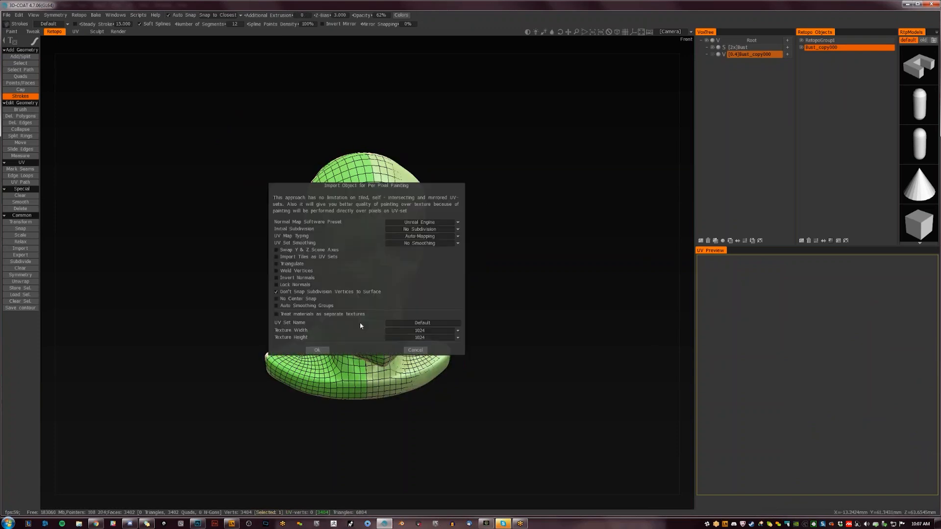
pyautogui.click(321, 353)
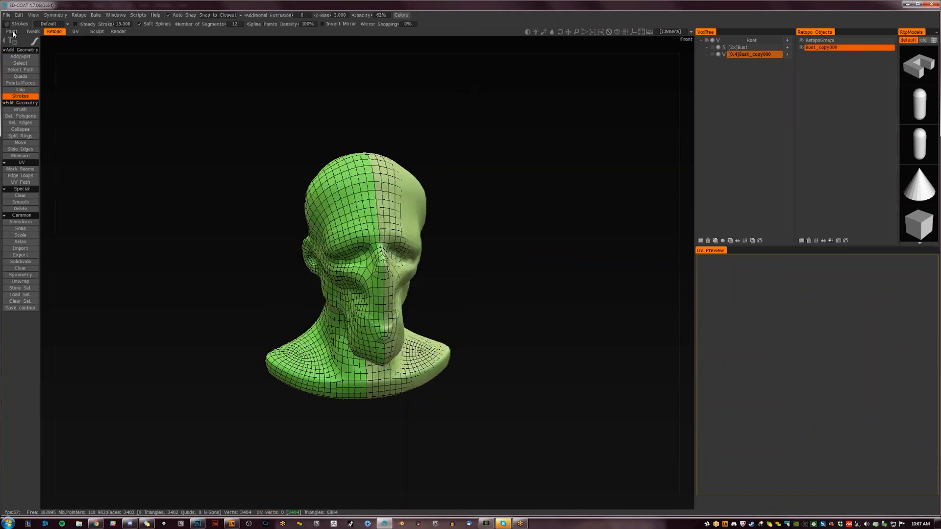
# - Examine the rebaked bust in the Paint room from the front and side, checking the normal-map detail and wireframe
pyautogui.click(13, 33)
pyautogui.moveTo(509, 287)
pyautogui.mouseDown()
pyautogui.moveTo(480, 289)
pyautogui.moveTo(547, 261)
pyautogui.moveTo(609, 264)
pyautogui.moveTo(493, 260)
pyautogui.mouseUp()
pyautogui.scroll(6, 506, 289)
pyautogui.scroll(-6, 513, 282)
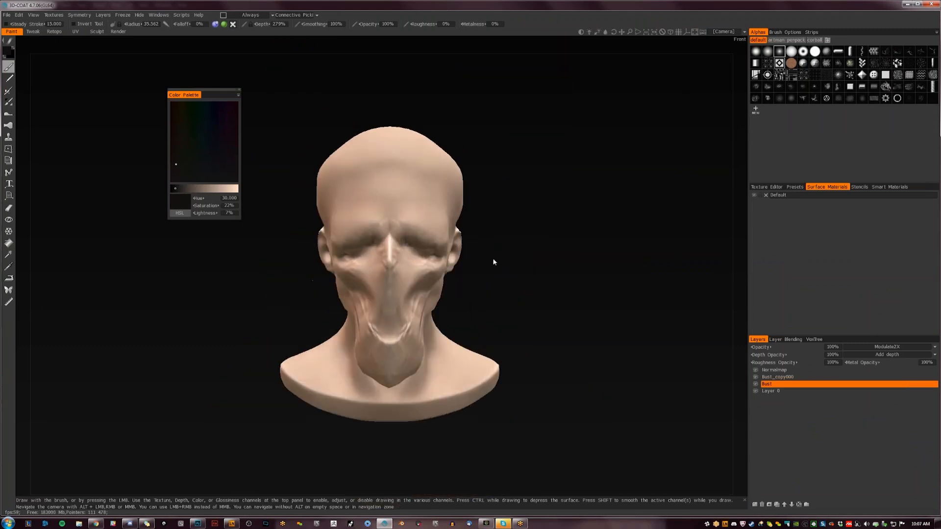
pyautogui.scroll(4, 493, 258)
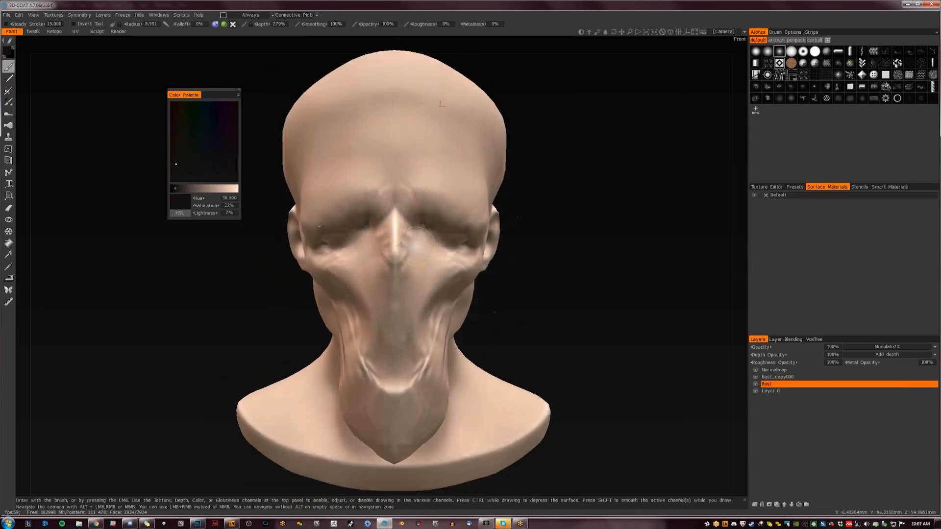
pyautogui.moveTo(551, 295); pyautogui.dragTo(458, 296)
pyautogui.scroll(5, 459, 250)
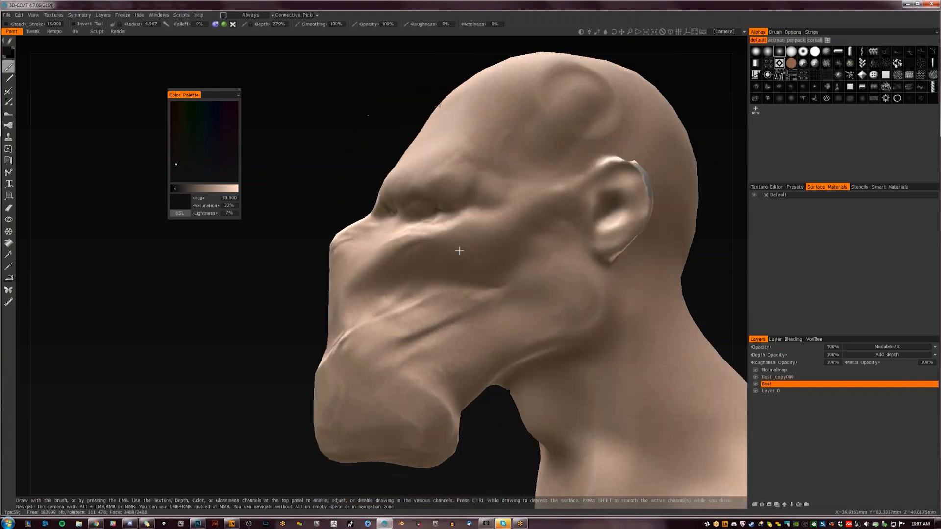
pyautogui.moveTo(460, 251); pyautogui.dragTo(507, 276)
pyautogui.press('w')
pyautogui.moveTo(576, 262); pyautogui.dragTo(636, 319)
pyautogui.press('w')
pyautogui.scroll(-5, 614, 265)
pyautogui.moveTo(576, 267); pyautogui.dragTo(534, 288)
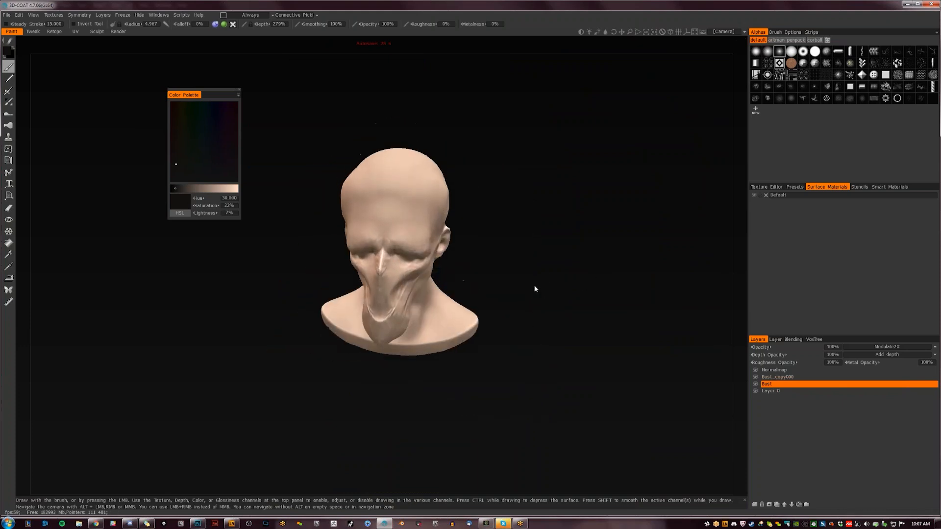
# - Add a paint layer above the Bust layer and try dark brush strokes across the head
pyautogui.click(754, 504)
pyautogui.moveTo(395, 189)
pyautogui.mouseDown()
pyautogui.moveTo(411, 202)
pyautogui.moveTo(394, 218)
pyautogui.moveTo(420, 227)
pyautogui.mouseUp()
pyautogui.moveTo(531, 189)
pyautogui.mouseDown()
pyautogui.moveTo(489, 183)
pyautogui.moveTo(463, 216)
pyautogui.mouseUp()
pyautogui.hotkey('ctrl', 'z')
pyautogui.moveTo(385, 240)
pyautogui.mouseDown()
pyautogui.moveTo(412, 204)
pyautogui.moveTo(452, 190)
pyautogui.moveTo(446, 215)
pyautogui.moveTo(439, 196)
pyautogui.mouseUp()
pyautogui.hotkey('ctrl', 'z')
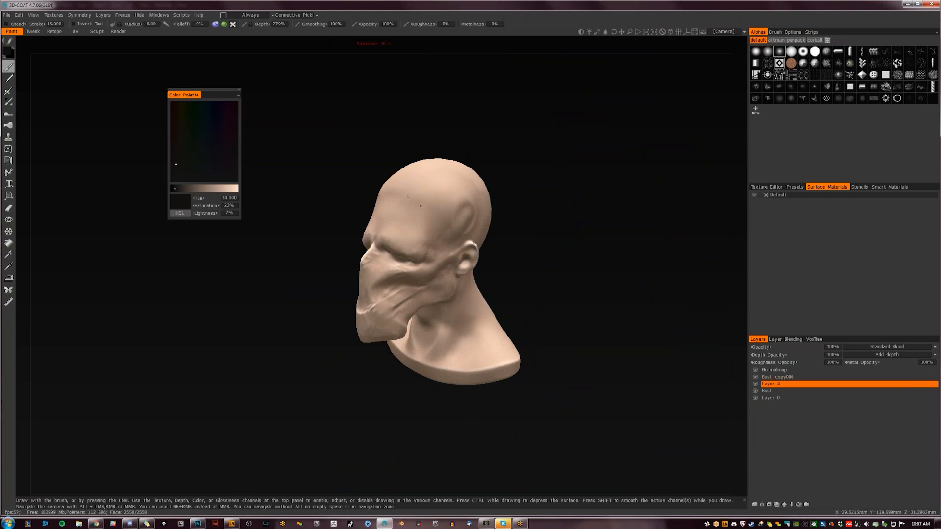
# - Try painting strokes over the face and side of the head with the solid round alpha
pyautogui.click(815, 51)
pyautogui.moveTo(385, 235)
pyautogui.mouseDown()
pyautogui.moveTo(392, 245)
pyautogui.moveTo(429, 234)
pyautogui.moveTo(458, 192)
pyautogui.moveTo(443, 202)
pyautogui.moveTo(549, 241)
pyautogui.moveTo(529, 248)
pyautogui.moveTo(609, 240)
pyautogui.moveTo(493, 256)
pyautogui.mouseUp()
pyautogui.moveTo(399, 234)
pyautogui.mouseDown()
pyautogui.moveTo(380, 232)
pyautogui.moveTo(376, 206)
pyautogui.moveTo(387, 174)
pyautogui.mouseUp()
pyautogui.moveTo(357, 168)
pyautogui.mouseDown()
pyautogui.moveTo(363, 217)
pyautogui.moveTo(345, 238)
pyautogui.moveTo(378, 314)
pyautogui.mouseUp()
pyautogui.moveTo(476, 268)
pyautogui.mouseDown()
pyautogui.moveTo(571, 264)
pyautogui.moveTo(417, 270)
pyautogui.moveTo(506, 265)
pyautogui.moveTo(444, 275)
pyautogui.mouseUp()
pyautogui.hotkey('ctrl', 'z')
pyautogui.hotkey('ctrl', 'z')
pyautogui.hotkey('ctrl', 'z')
pyautogui.hotkey('ctrl', 'z')
pyautogui.moveTo(443, 312); pyautogui.dragTo(466, 324)
# - Close 3D-Coat and return to the horned figure painting in Photoshop
pyautogui.click(931, 4)
pyautogui.click(309, 284)
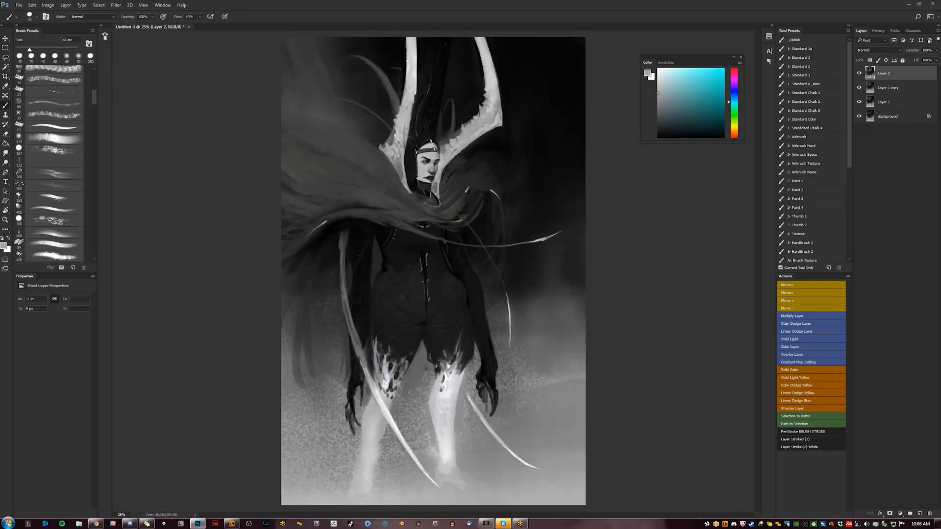
# - Check the whole figure's composition in mirrored and original orientation
pyautogui.hotkey('ctrl', 'shift', 'h')
pyautogui.press('d')
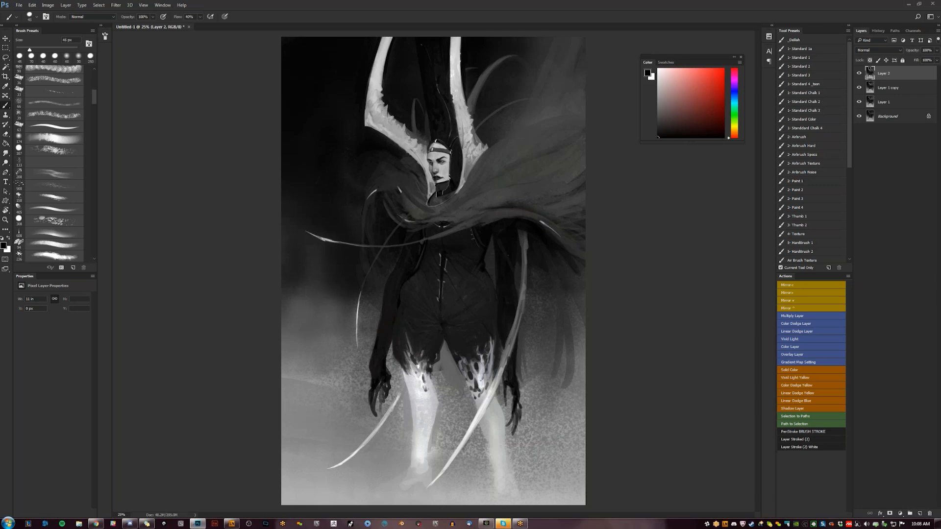
pyautogui.press('z')
pyautogui.keyDown('alt'); pyautogui.click(458, 338); pyautogui.keyUp('alt')
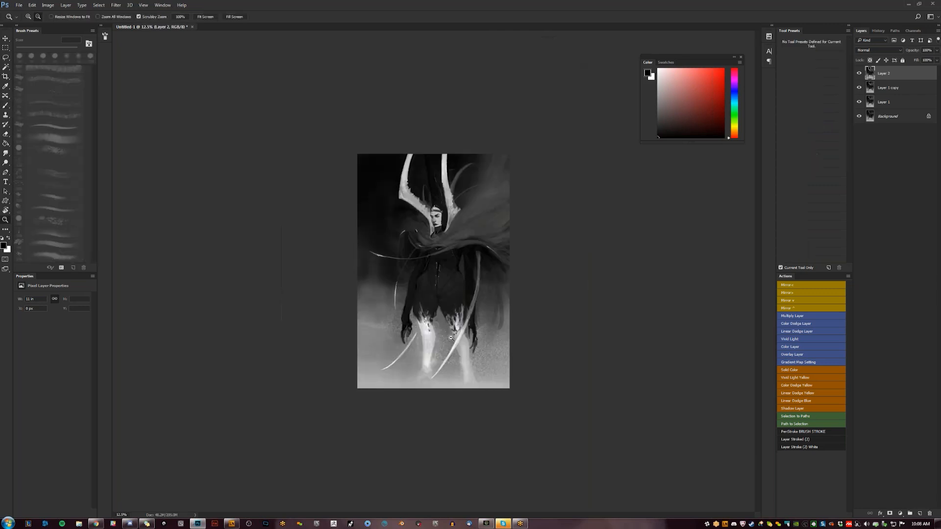
pyautogui.hotkey('ctrl', 'shift', 'h')
pyautogui.click(455, 289)
pyautogui.click(453, 286)
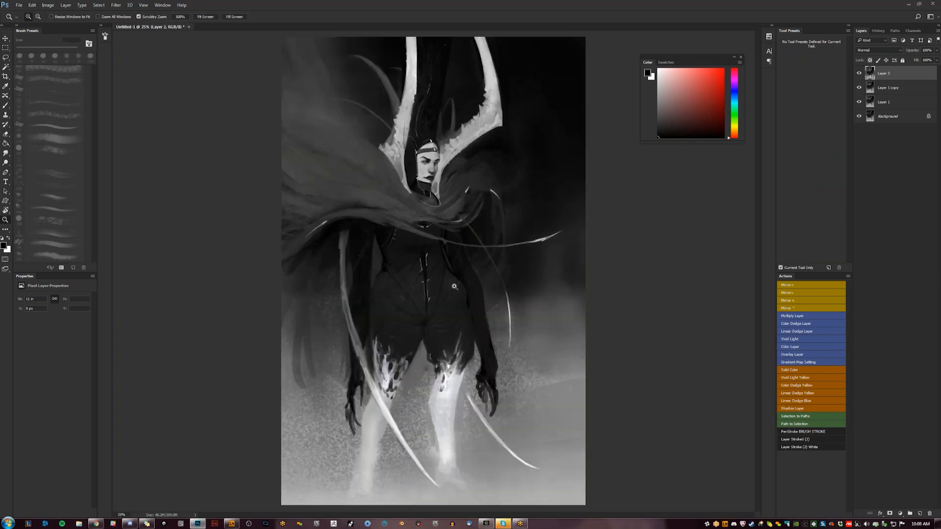
pyautogui.click(454, 285)
# - Paint short brush strokes over the hood beside the figure's face to refine its edge and shading
pyautogui.press('b')
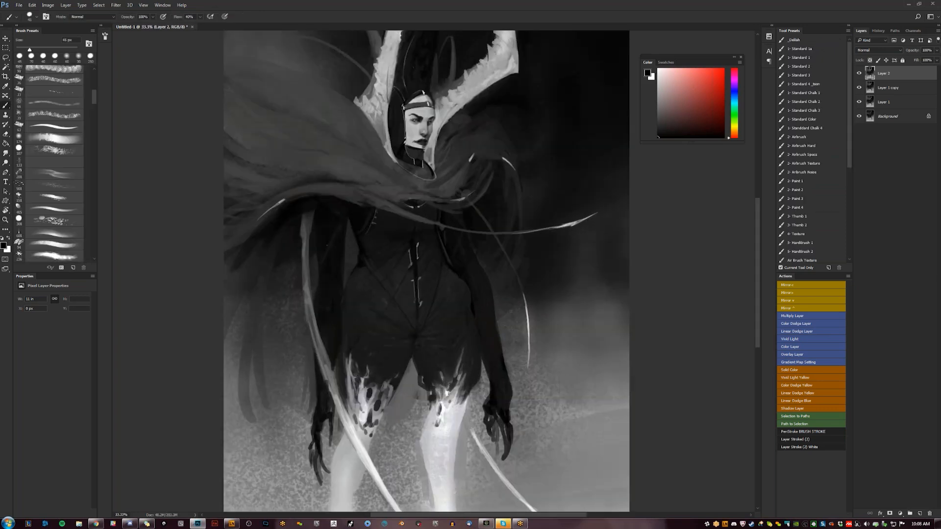
pyautogui.keyDown('alt'); pyautogui.click(410, 115); pyautogui.keyUp('alt')
pyautogui.moveTo(392, 125)
pyautogui.mouseDown()
pyautogui.moveTo(400, 139)
pyautogui.moveTo(391, 136)
pyautogui.moveTo(391, 149)
pyautogui.mouseUp()
pyautogui.keyDown('alt'); pyautogui.click(397, 117); pyautogui.keyUp('alt')
pyautogui.keyDown('alt'); pyautogui.click(395, 141); pyautogui.keyUp('alt')
pyautogui.keyDown('alt'); pyautogui.click(400, 144); pyautogui.keyUp('alt')
pyautogui.keyDown('alt'); pyautogui.click(395, 144); pyautogui.keyUp('alt')
pyautogui.keyDown('alt'); pyautogui.click(392, 135); pyautogui.keyUp('alt')
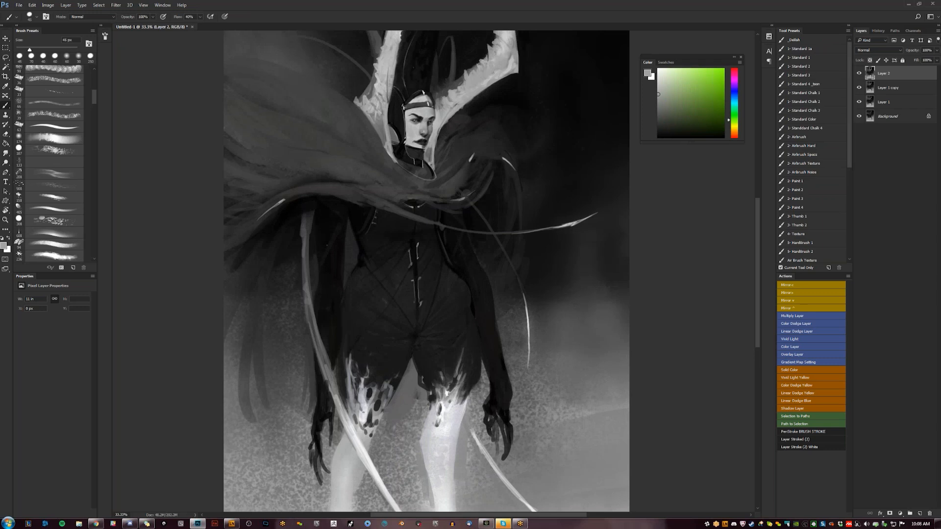
# - Flip the canvas horizontally and check the whole figure at a reduced size
pyautogui.press('z')
pyautogui.hotkey('ctrl', '-')
pyautogui.hotkey('ctrl', '-')
pyautogui.hotkey('ctrl', '-')
pyautogui.hotkey('ctrl', 'shift', 'h')
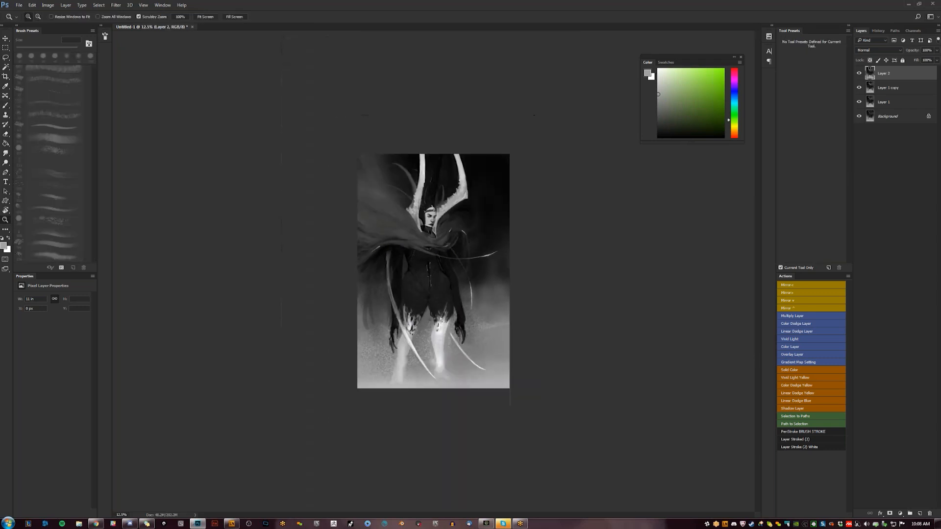
pyautogui.hotkey('ctrl', '+')
pyautogui.hotkey('ctrl', '+')
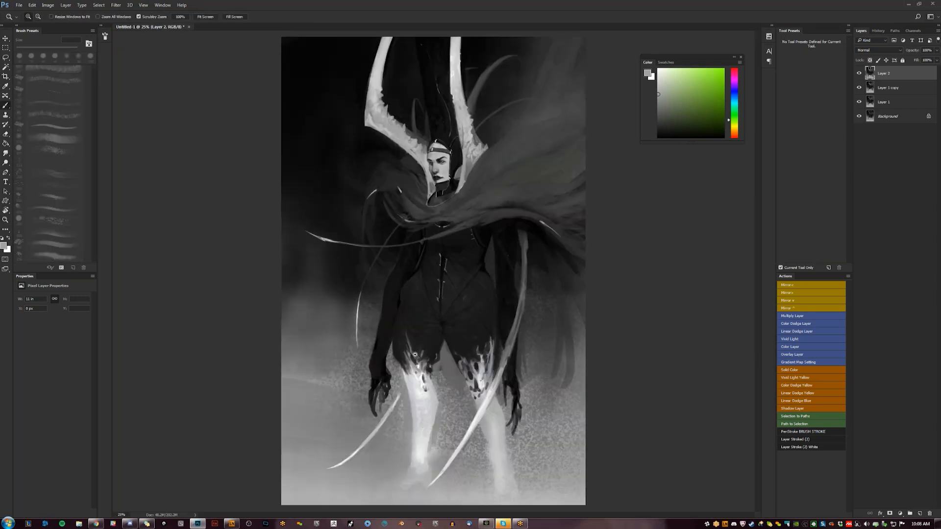
# - Brighten both lower legs with light gray brush strokes down the shins
pyautogui.press('b')
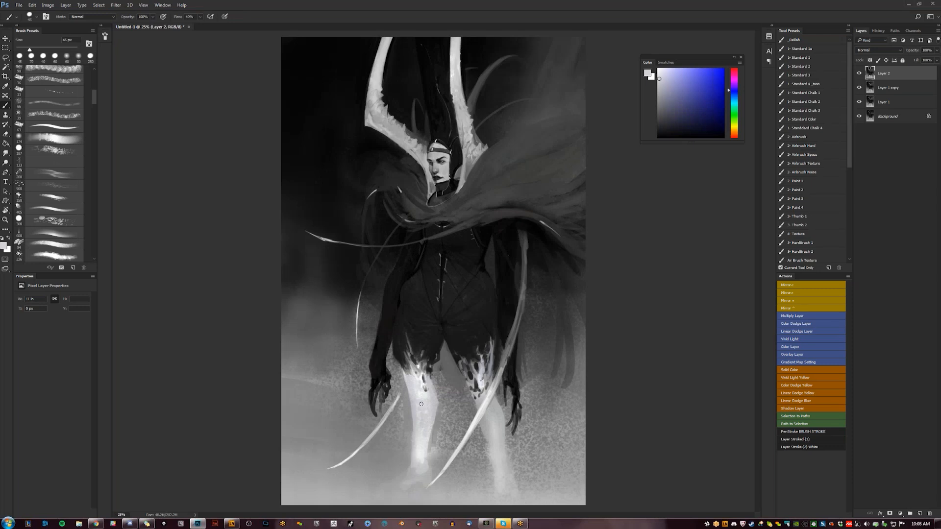
pyautogui.moveTo(411, 445); pyautogui.dragTo(409, 472)
pyautogui.keyDown('alt'); pyautogui.click(494, 436); pyautogui.keyUp('alt')
pyautogui.keyDown('alt'); pyautogui.click(494, 443); pyautogui.keyUp('alt')
pyautogui.moveTo(486, 422); pyautogui.dragTo(490, 444)
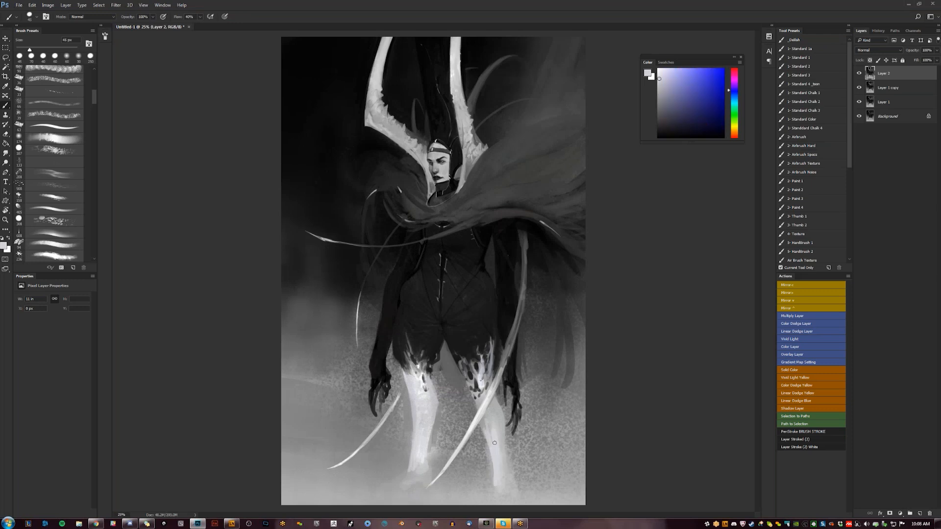
pyautogui.keyDown('alt'); pyautogui.click(489, 415); pyautogui.keyUp('alt')
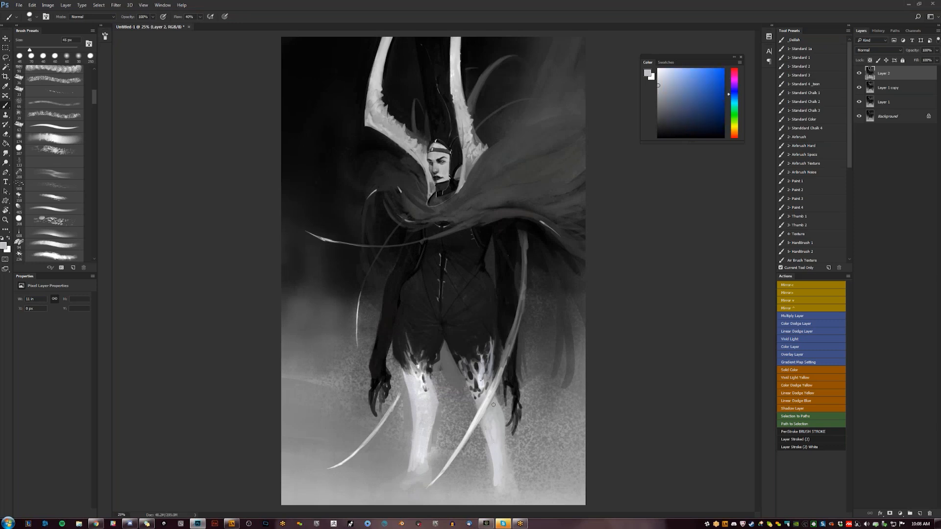
# - Flip the canvas back and paint strokes around the cape, collar and hood with a smaller brush
pyautogui.press('z')
pyautogui.keyDown('alt'); pyautogui.click(505, 448); pyautogui.keyUp('alt')
pyautogui.keyDown('alt'); pyautogui.click(504, 447); pyautogui.keyUp('alt')
pyautogui.hotkey('ctrl', 'shift', 'h')
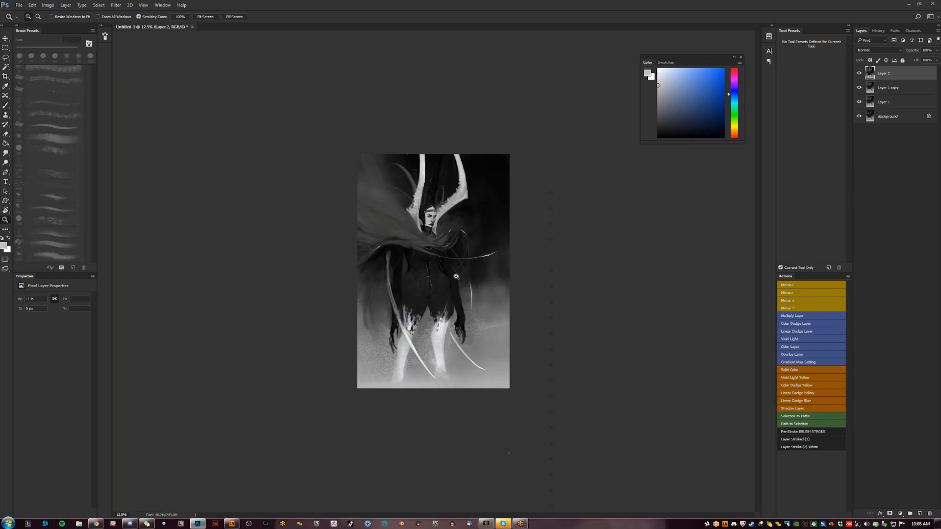
pyautogui.click(427, 230)
pyautogui.click(428, 228)
pyautogui.press('b')
pyautogui.press('d')
pyautogui.keyDown('alt'); pyautogui.click(345, 243); pyautogui.keyUp('alt')
pyautogui.press('[')
pyautogui.moveTo(405, 209); pyautogui.dragTo(422, 215)
pyautogui.keyDown('alt'); pyautogui.click(398, 142); pyautogui.keyUp('alt')
# - Paint a thin, light curved strand sweeping across the cape to the collar with a 20 px brush
pyautogui.press('[')
pyautogui.press('[')
pyautogui.moveTo(298, 119)
pyautogui.mouseDown()
pyautogui.moveTo(390, 176)
pyautogui.moveTo(408, 206)
pyautogui.mouseUp()
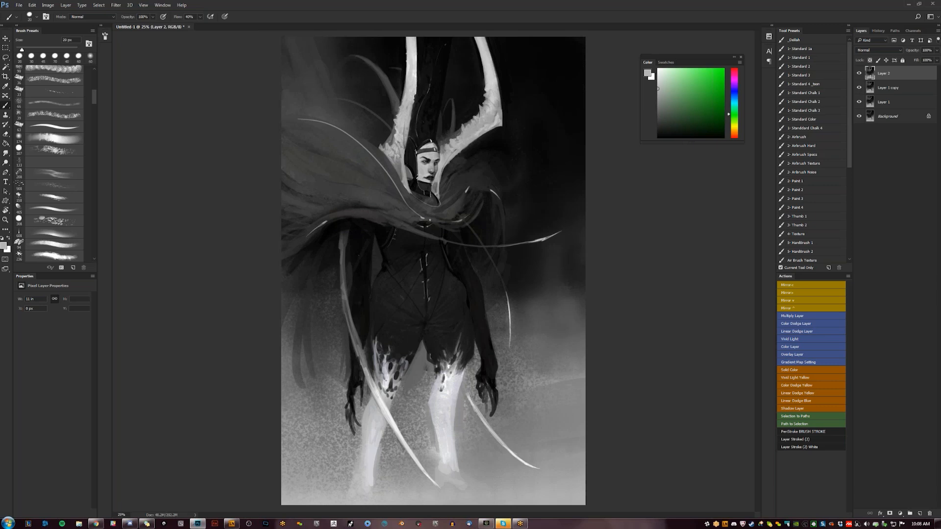
pyautogui.moveTo(449, 180); pyautogui.dragTo(459, 202)
# - Mirror the canvas horizontally and set the brush's foreground color to white
pyautogui.press('z')
pyautogui.keyDown('alt'); pyautogui.click(458, 252); pyautogui.keyUp('alt')
pyautogui.keyDown('alt'); pyautogui.click(458, 252); pyautogui.keyUp('alt')
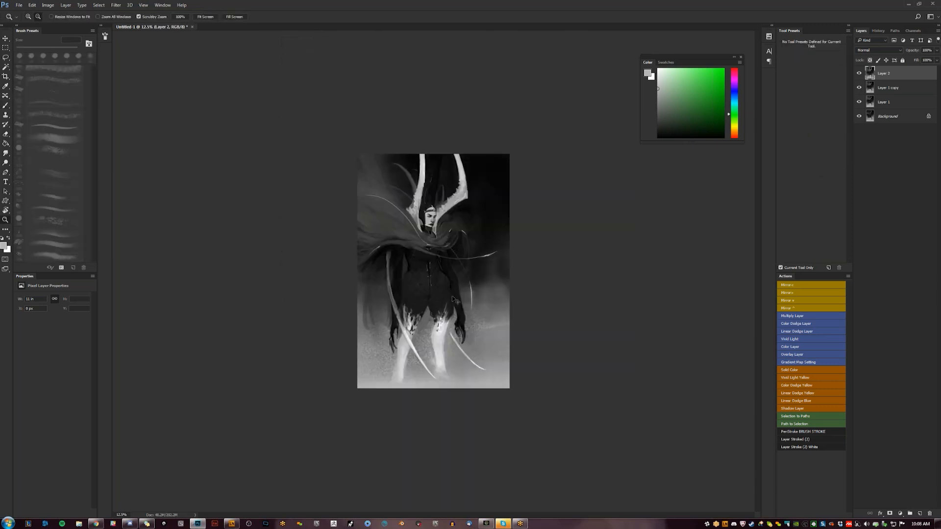
pyautogui.hotkey('ctrl', 'shift', 'h')
pyautogui.hotkey('ctrl', '+')
pyautogui.hotkey('ctrl', '+')
pyautogui.press('b')
pyautogui.press('d')
pyautogui.press('x')
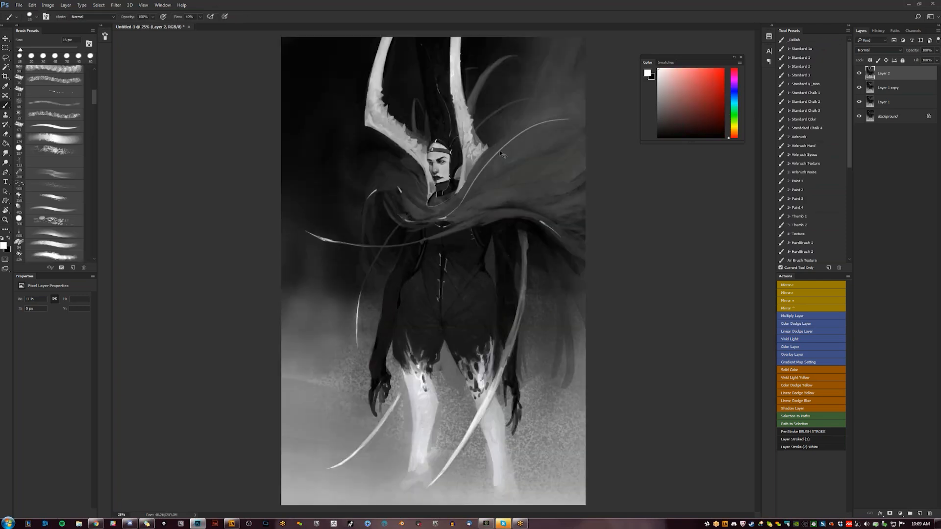
# - Refine the thin strand over the cape with a black brush, and undo the extra stroke near the hip
pyautogui.press('z')
pyautogui.keyDown('alt'); pyautogui.click(499, 177); pyautogui.keyUp('alt')
pyautogui.keyDown('alt'); pyautogui.click(498, 177); pyautogui.keyUp('alt')
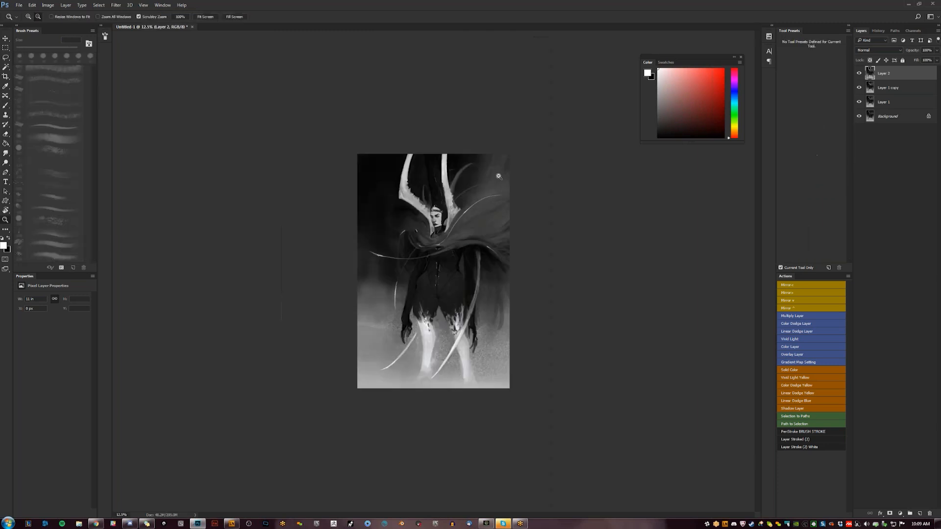
pyautogui.press('b')
pyautogui.press('z')
pyautogui.click(481, 208)
pyautogui.click(481, 208)
pyautogui.click(481, 207)
pyautogui.press('b')
pyautogui.press('x')
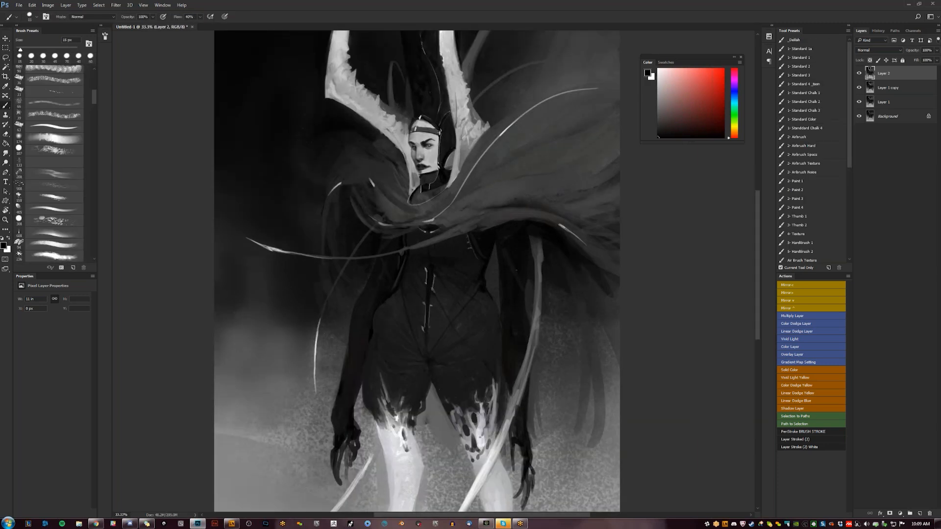
pyautogui.moveTo(497, 140); pyautogui.dragTo(522, 117)
pyautogui.moveTo(516, 270); pyautogui.dragTo(493, 296)
pyautogui.hotkey('ctrl', 'z')
# - Show the painting full-screen without the interface and save it as 91.psd
pyautogui.press('z')
pyautogui.keyDown('alt'); pyautogui.click(492, 297); pyautogui.keyUp('alt')
pyautogui.keyDown('alt'); pyautogui.click(492, 296); pyautogui.keyUp('alt')
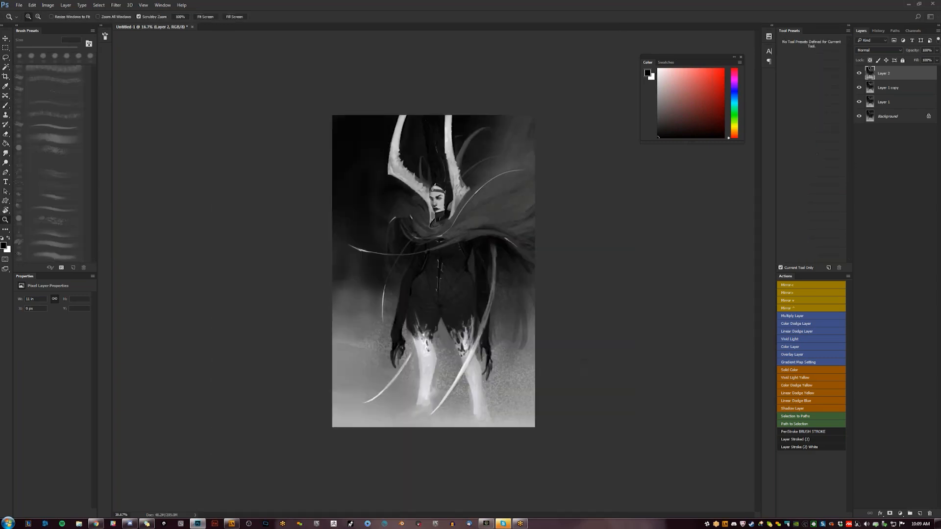
pyautogui.press('Tab')
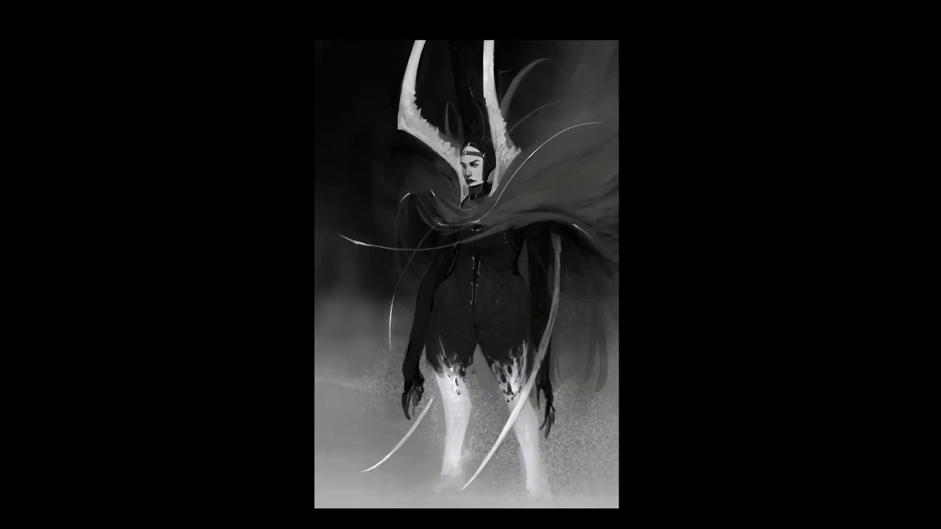
pyautogui.hotkey('ctrl', 's')
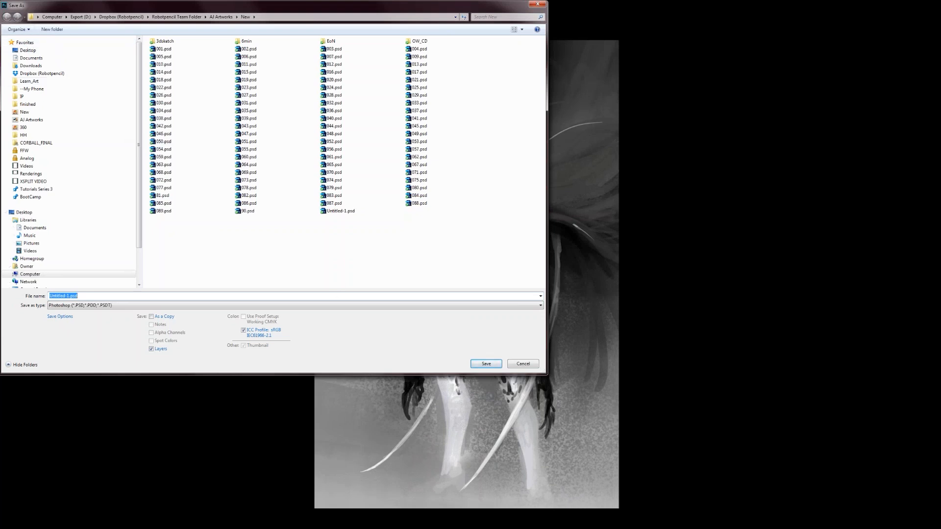
pyautogui.write('91')
pyautogui.press('Return')
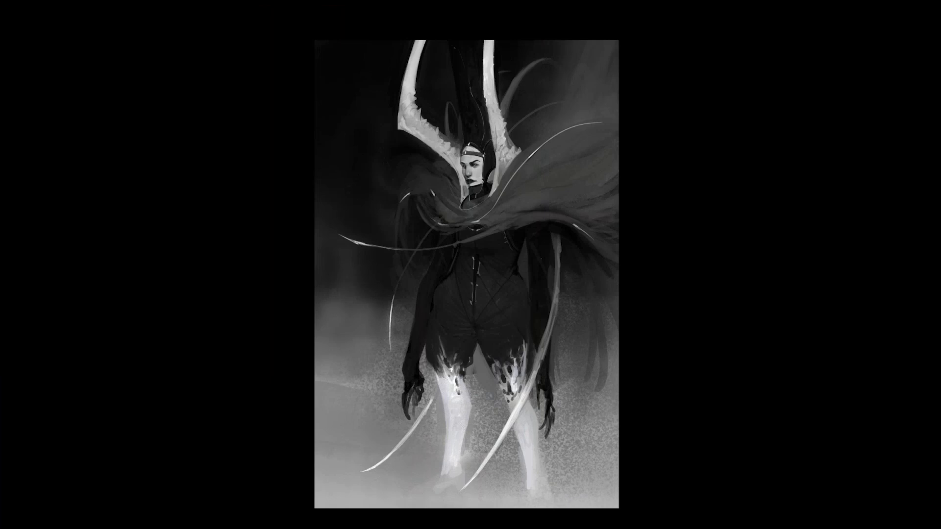
# - Reopen the save dialog and rename the existing 90.psd file as 090.psd
pyautogui.hotkey('ctrl', 'shift', 's')
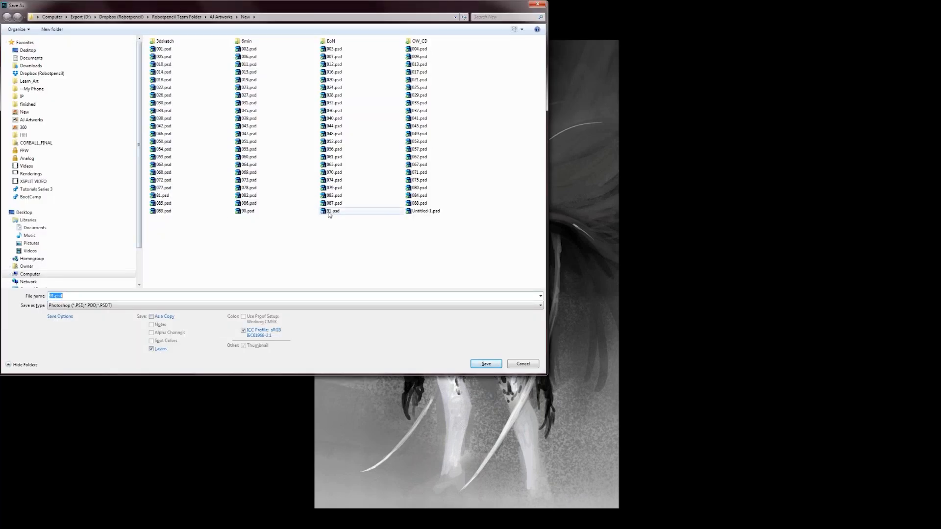
pyautogui.click(241, 214)
pyautogui.click(244, 212)
pyautogui.click(242, 211)
pyautogui.write('0')
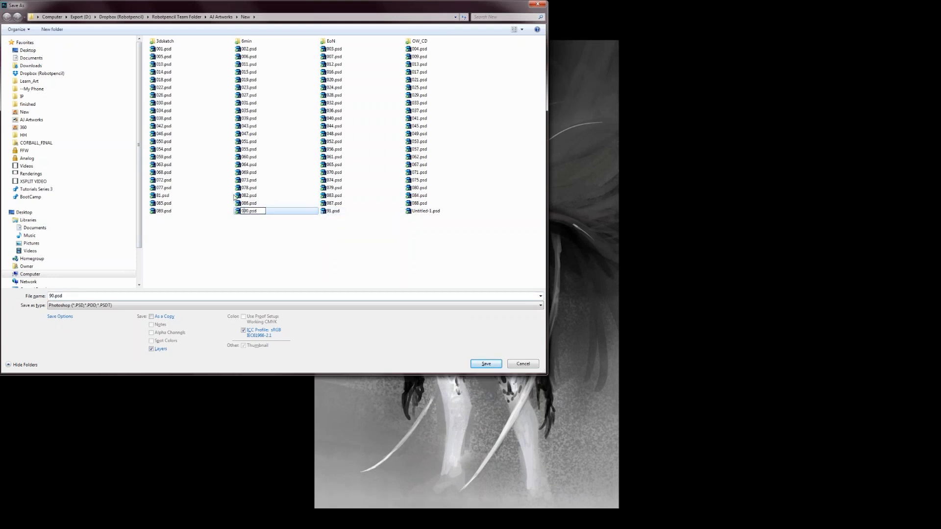
# - Rename 91.psd as 091.psd and save the painting over that file
pyautogui.click(333, 212)
pyautogui.click(329, 212)
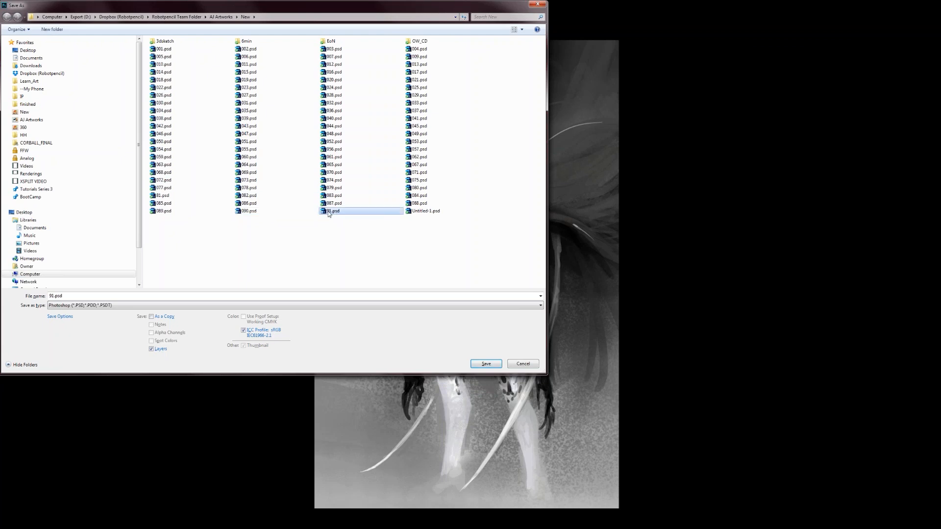
pyautogui.write('0')
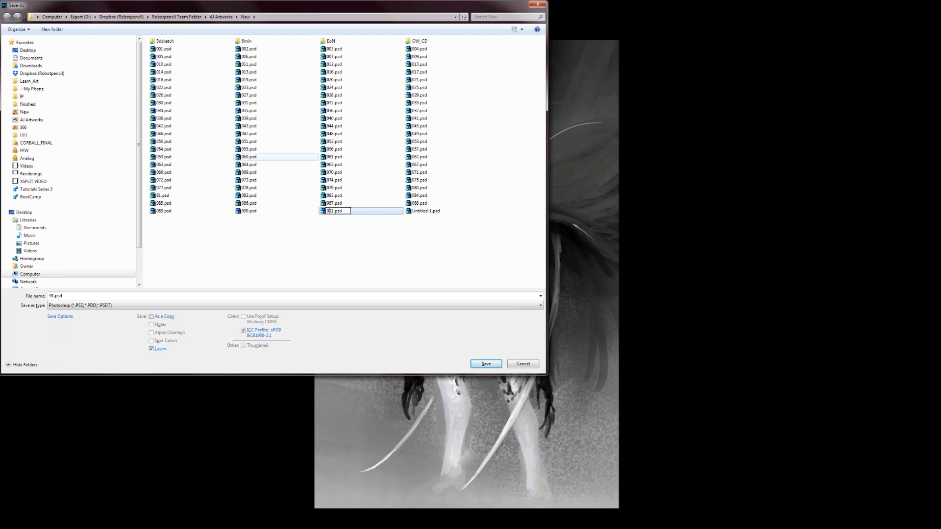
pyautogui.click(352, 225)
pyautogui.click(352, 212)
pyautogui.click(492, 368)
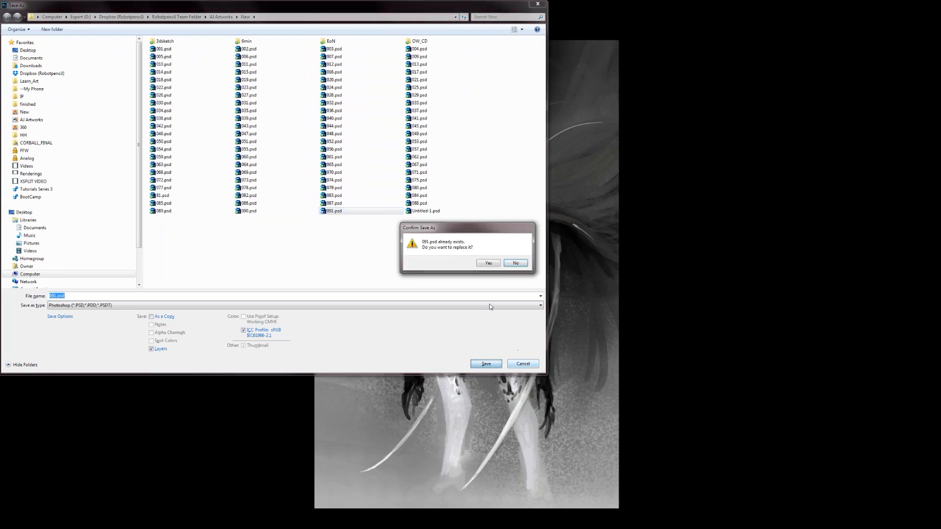
pyautogui.click(487, 262)
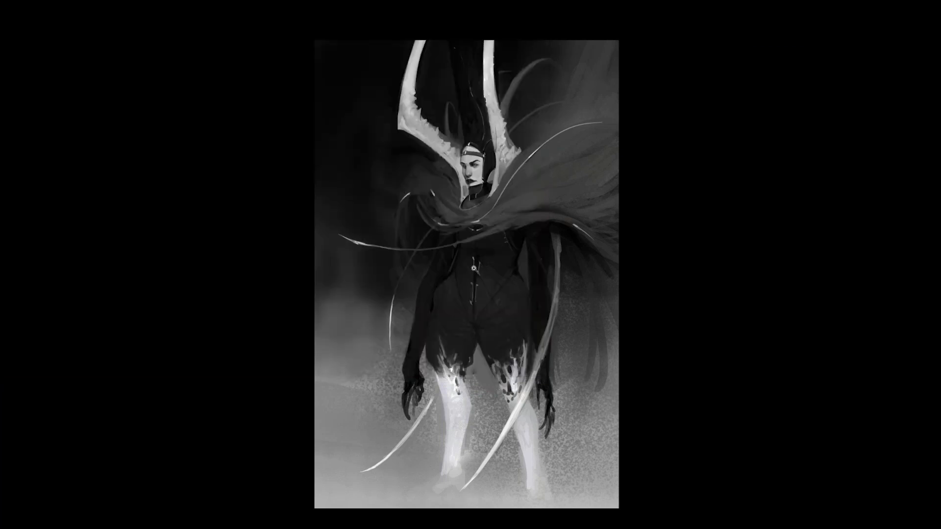